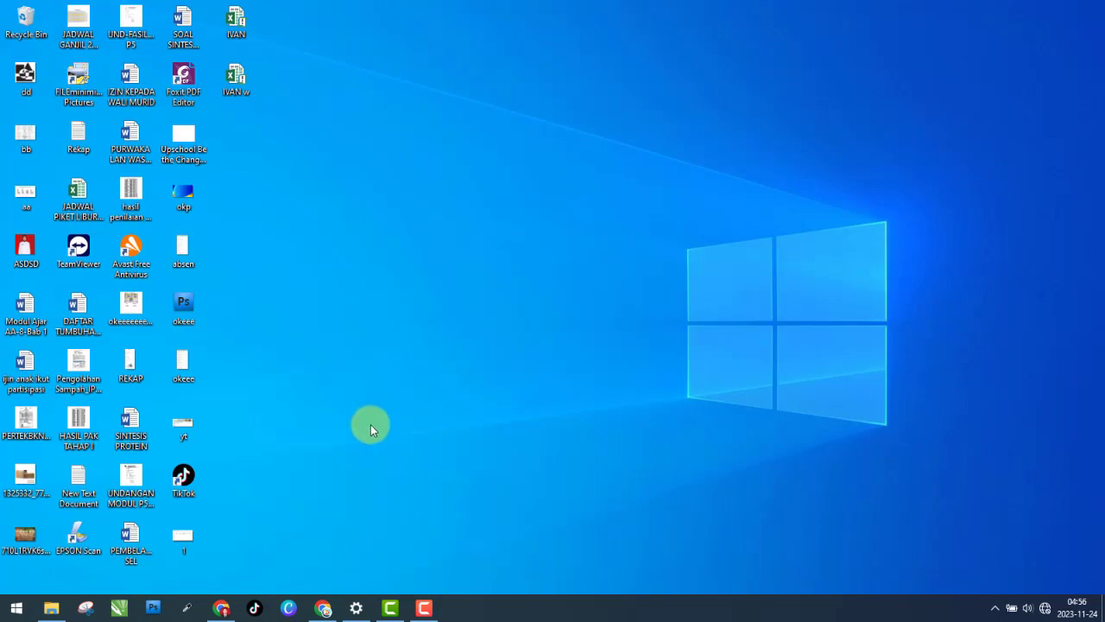
pyautogui.rightClick(580, 214)
pyautogui.click(648, 256)
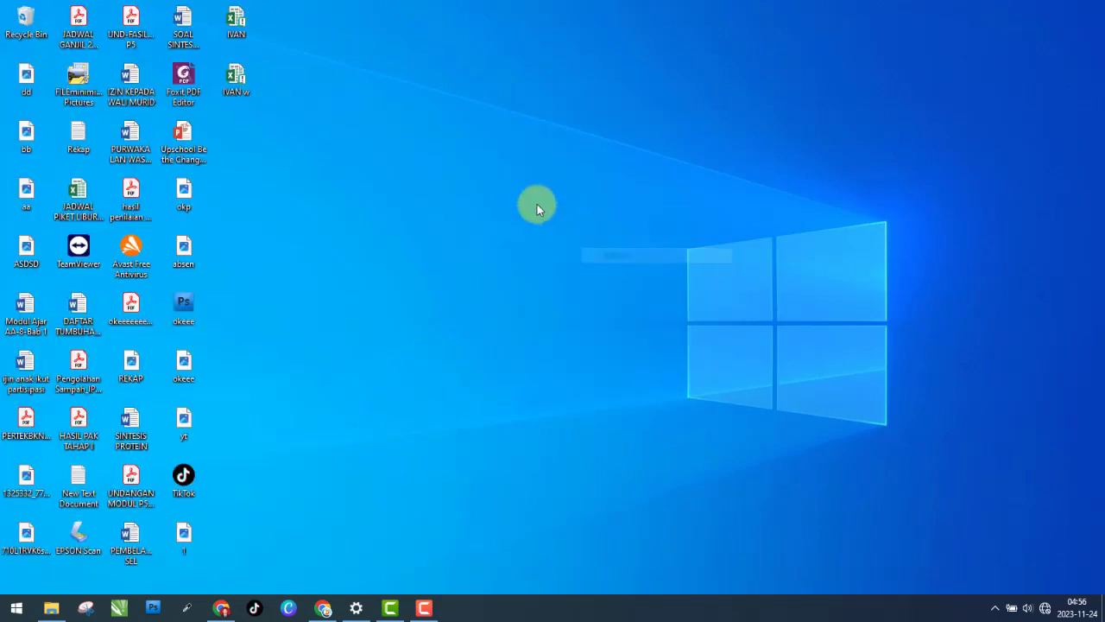
pyautogui.rightClick(532, 201)
pyautogui.click(605, 241)
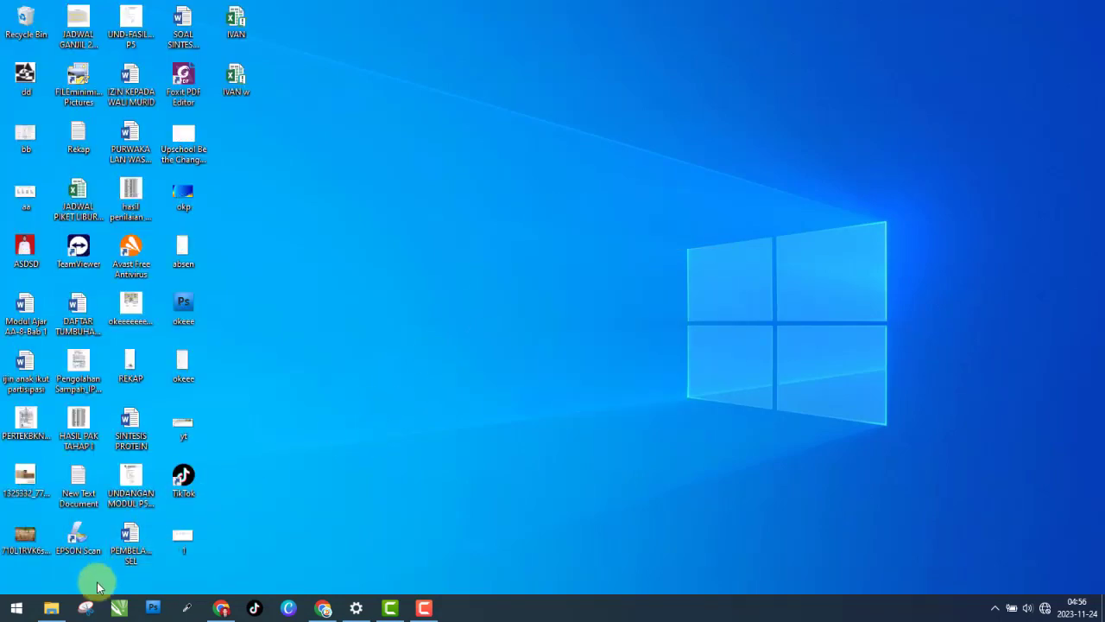
# - Open the file manager and check the Thumbnail folder on the SSD (E:) drive
pyautogui.click(51, 607)
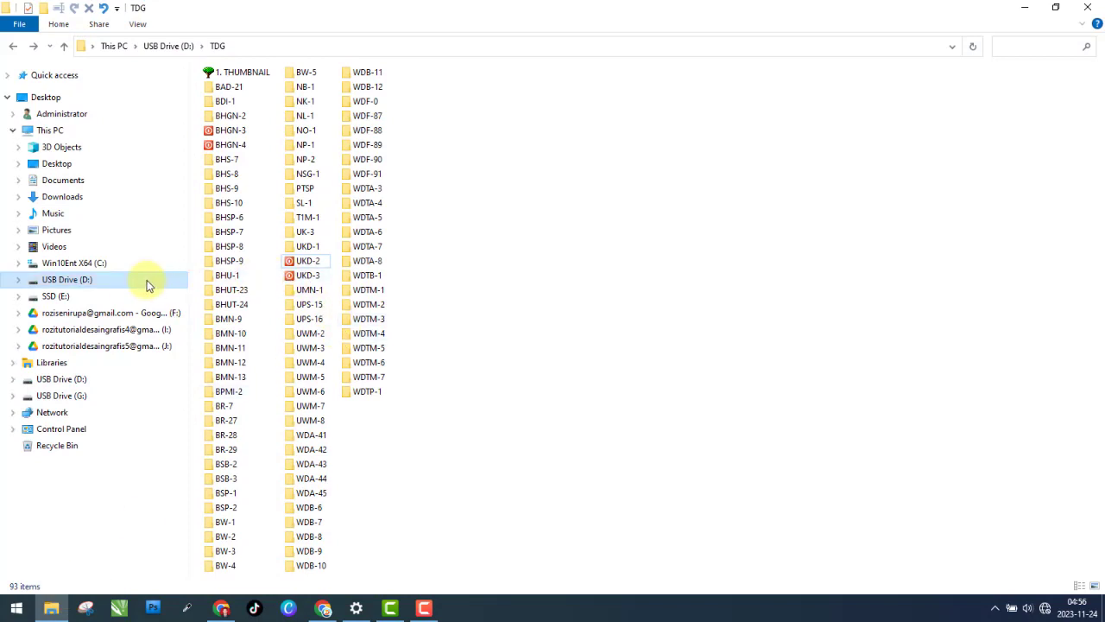
pyautogui.click(123, 297)
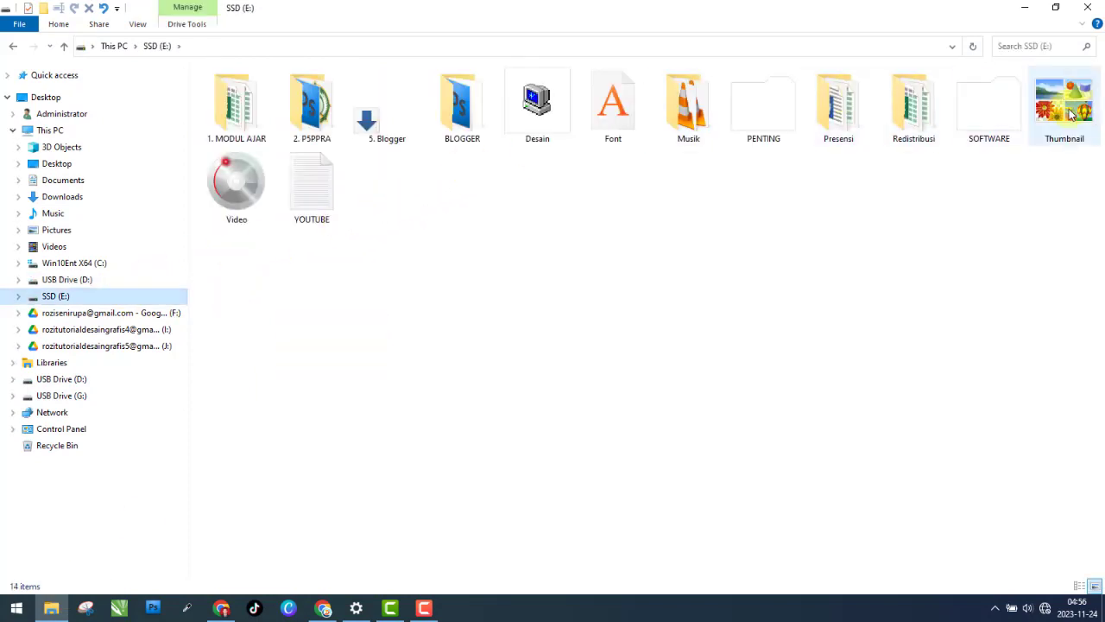
pyautogui.doubleClick(1072, 114)
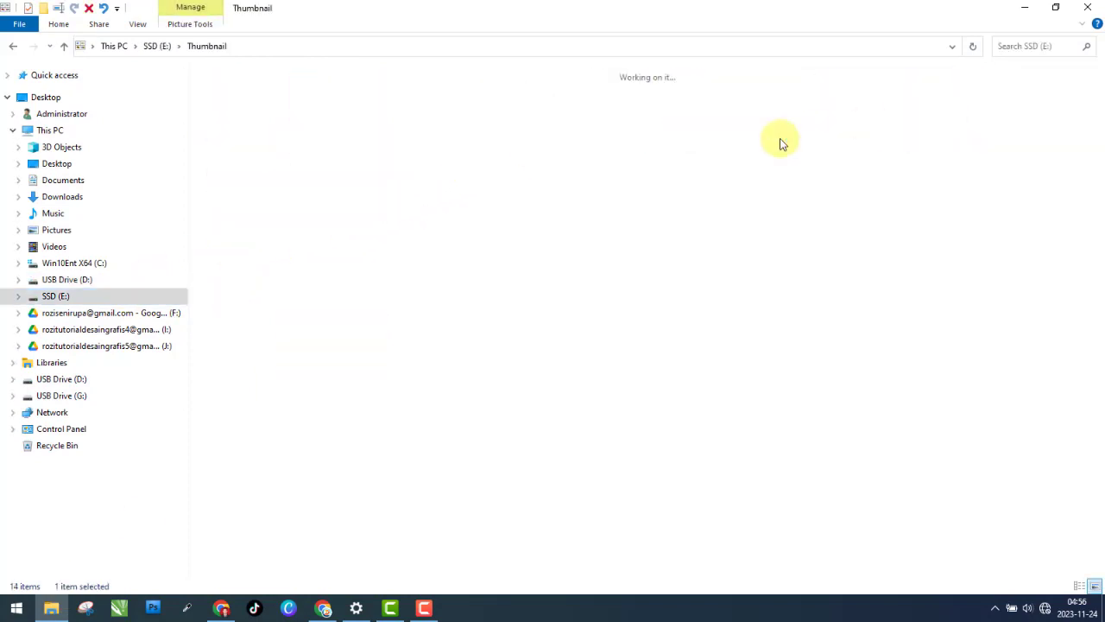
pyautogui.click(16, 48)
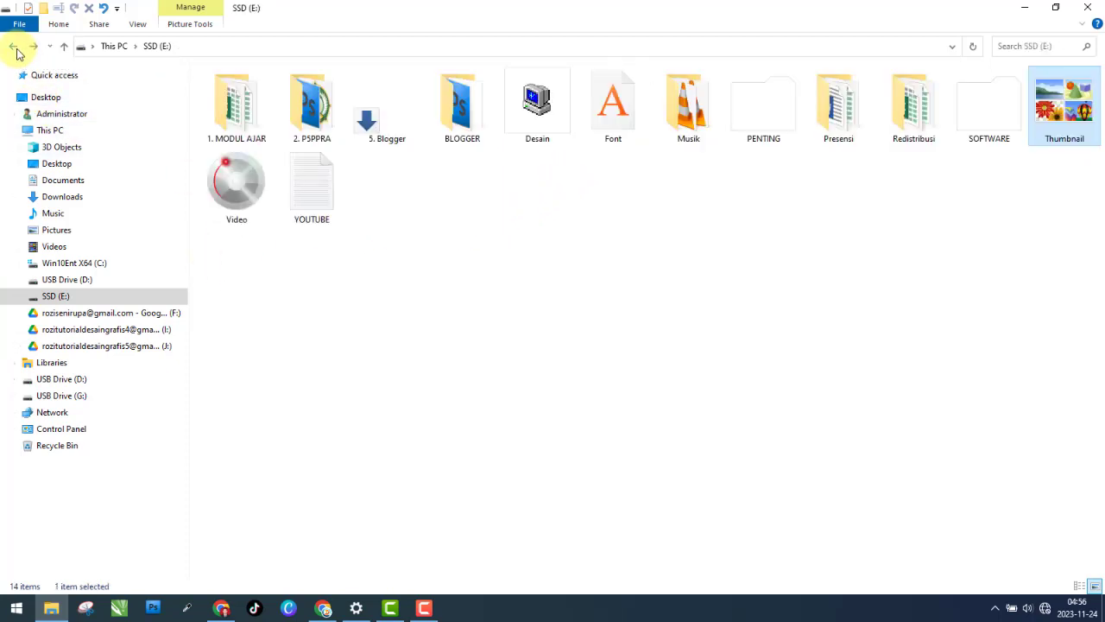
# - Open the 1. THUMBNAIL folder inside TDG on USB Drive (D:)
pyautogui.click(82, 279)
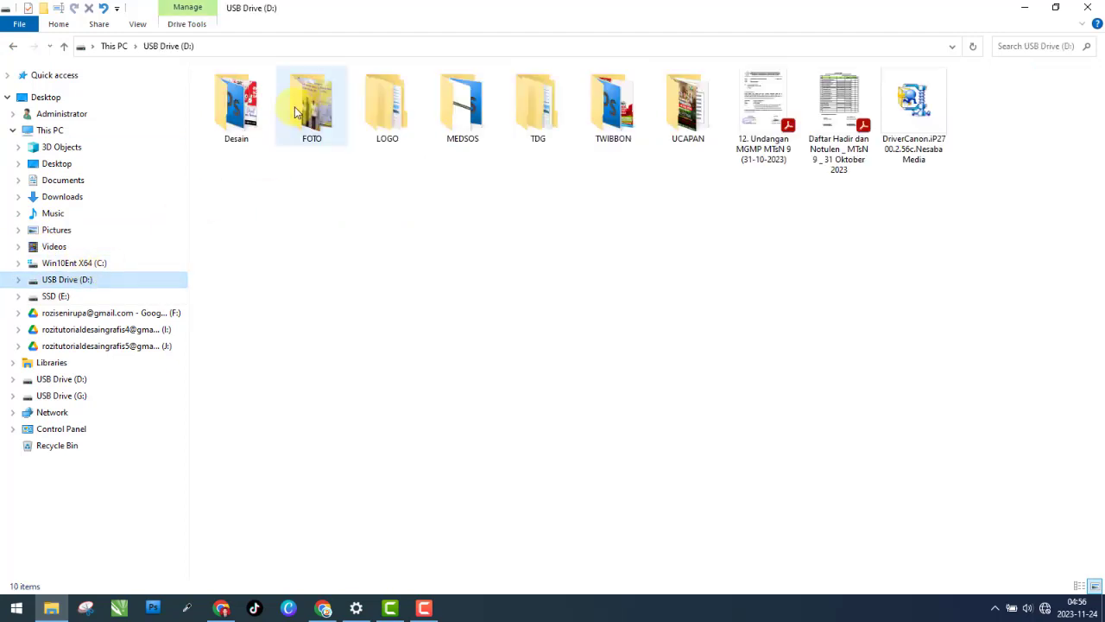
pyautogui.click(555, 123)
pyautogui.doubleClick(555, 123)
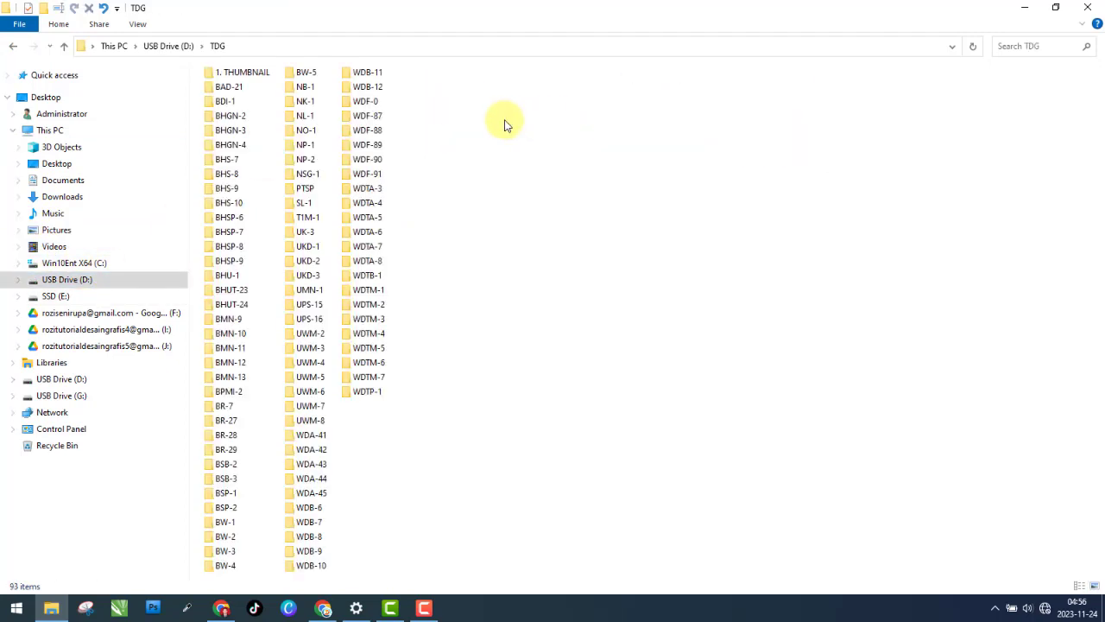
pyautogui.doubleClick(244, 76)
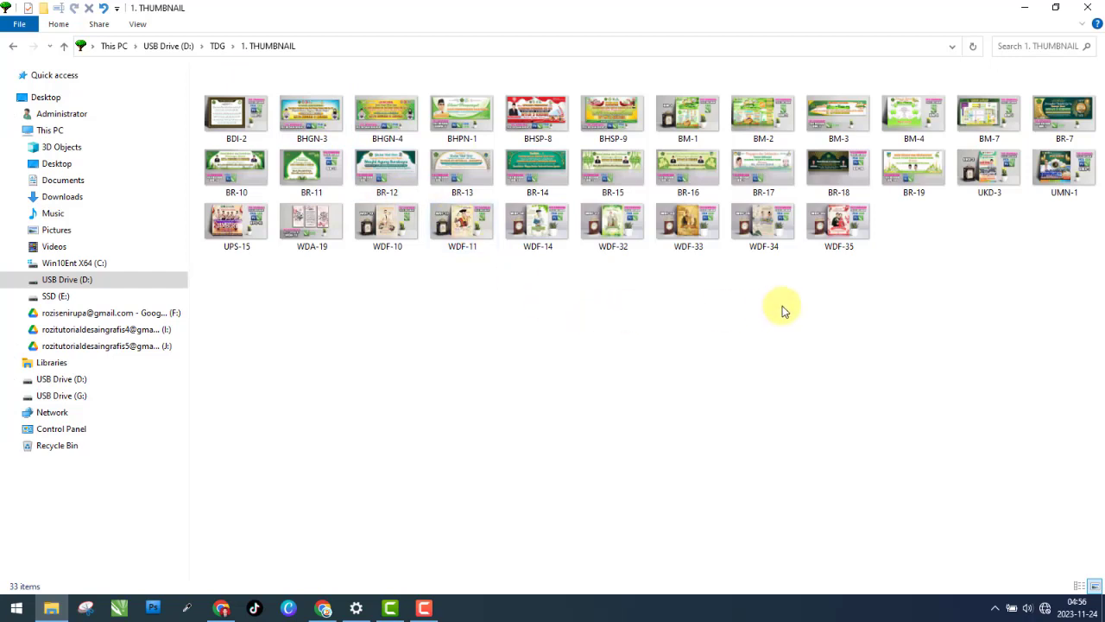
# - View the UKD-3 thumbnail image at full window size, examine the poster design closely, and close it
pyautogui.click(991, 170)
pyautogui.doubleClick(991, 170)
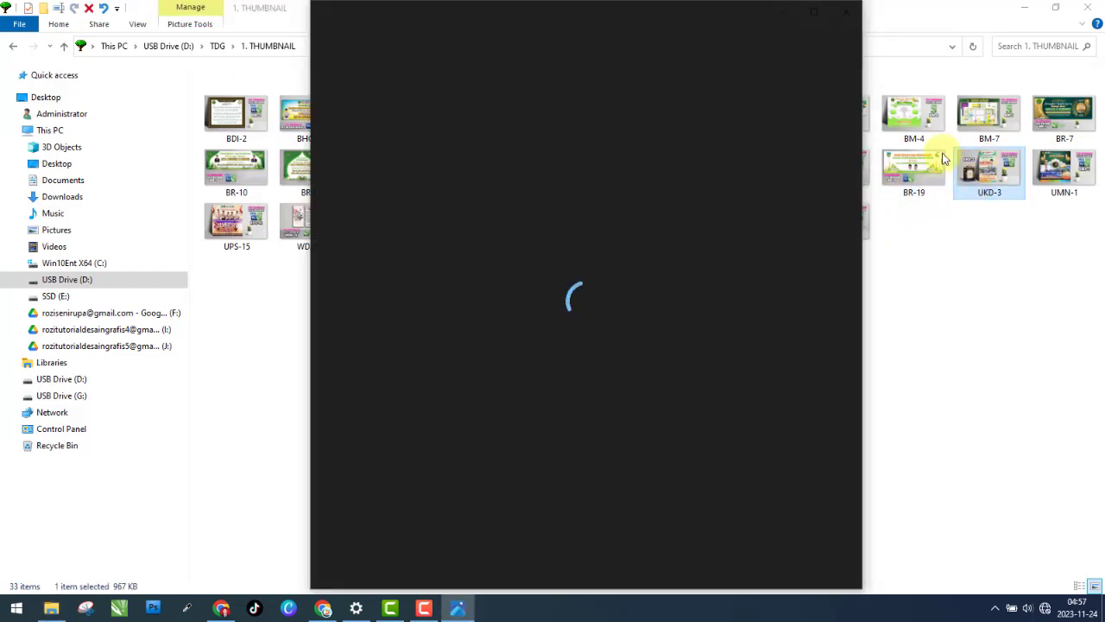
pyautogui.click(814, 12)
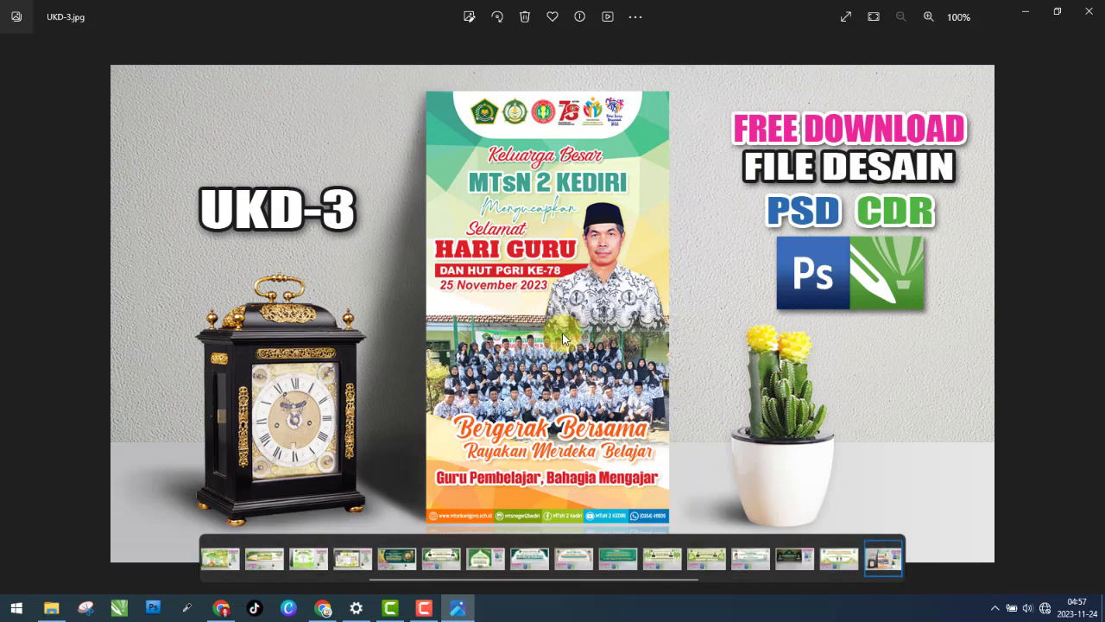
pyautogui.scroll(4, 552, 324)
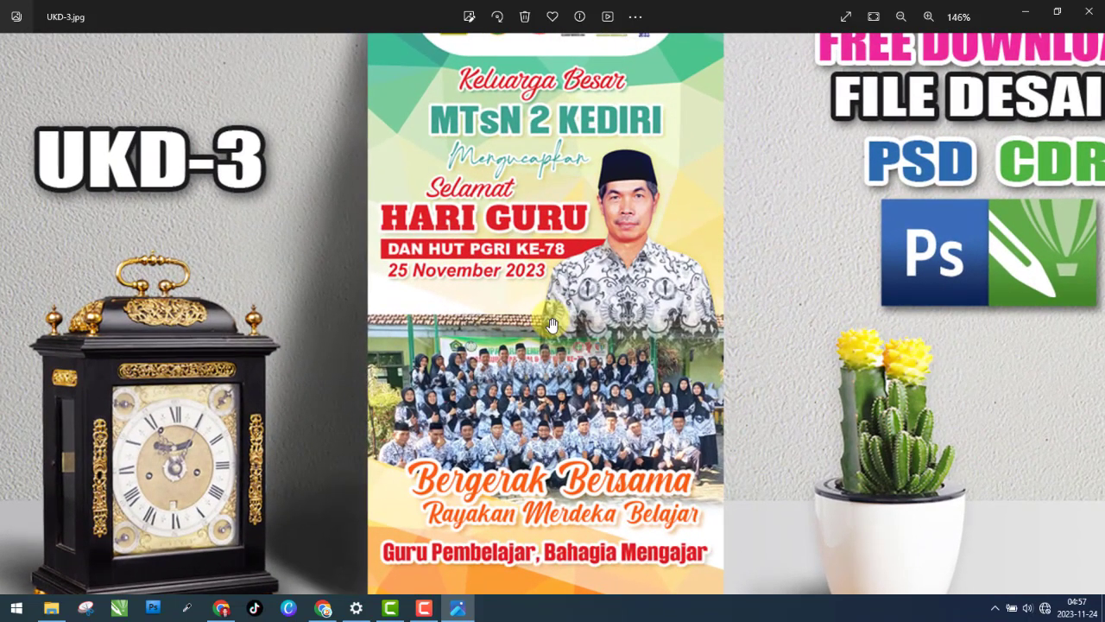
pyautogui.scroll(-3, 442, 299)
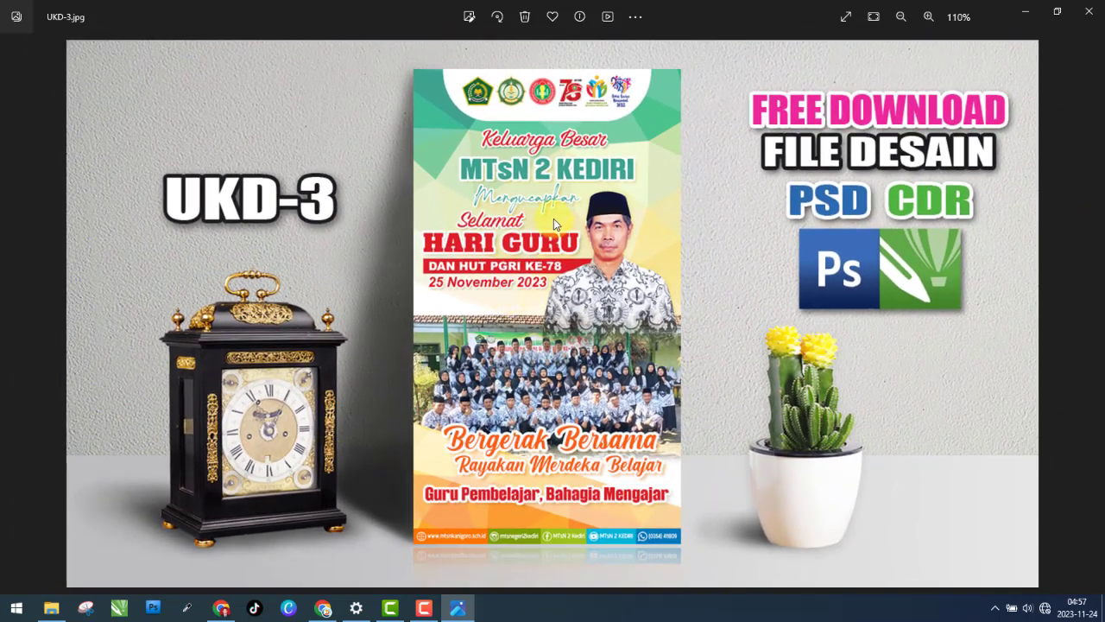
pyautogui.scroll(-1, 554, 218)
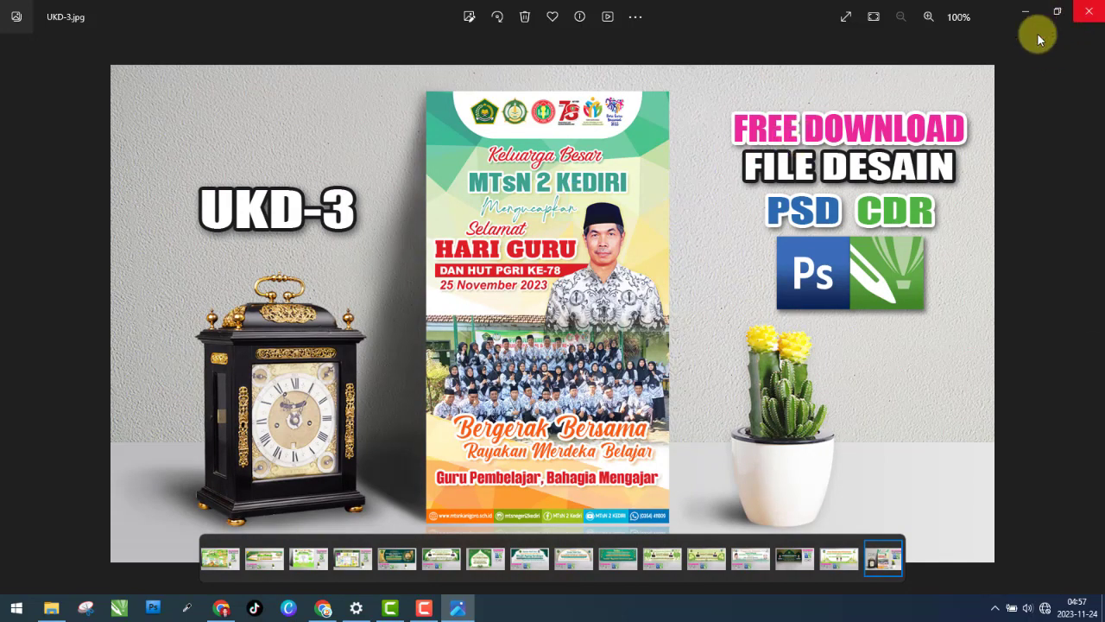
pyautogui.click(1088, 11)
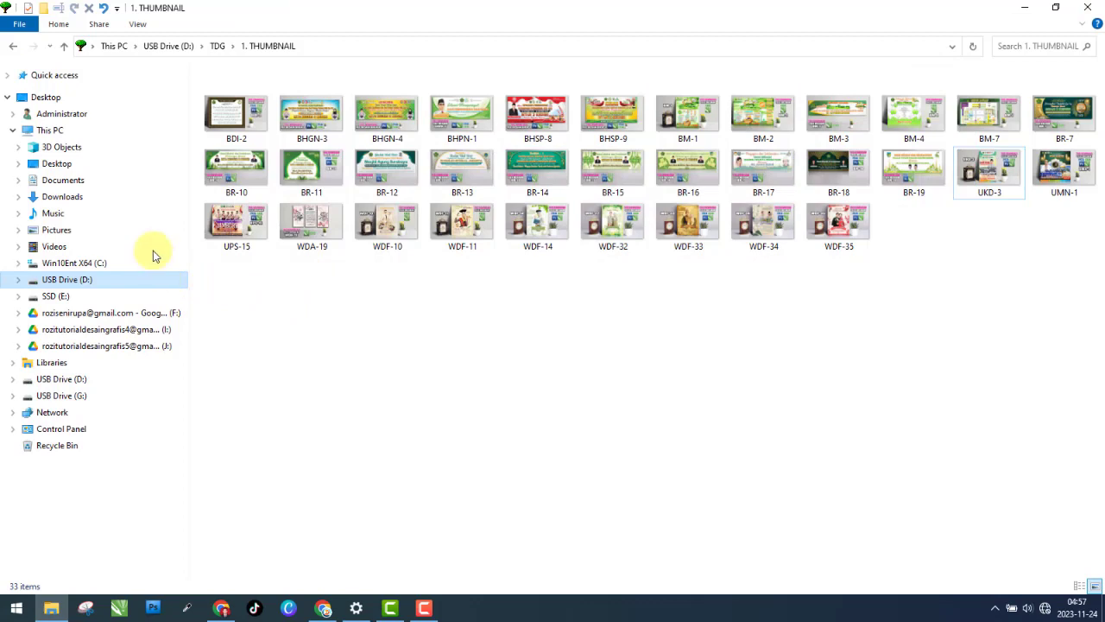
# - Go to the UKD-3 folder in TDG and check the contents of its UKD-3P subfolder
pyautogui.click(13, 46)
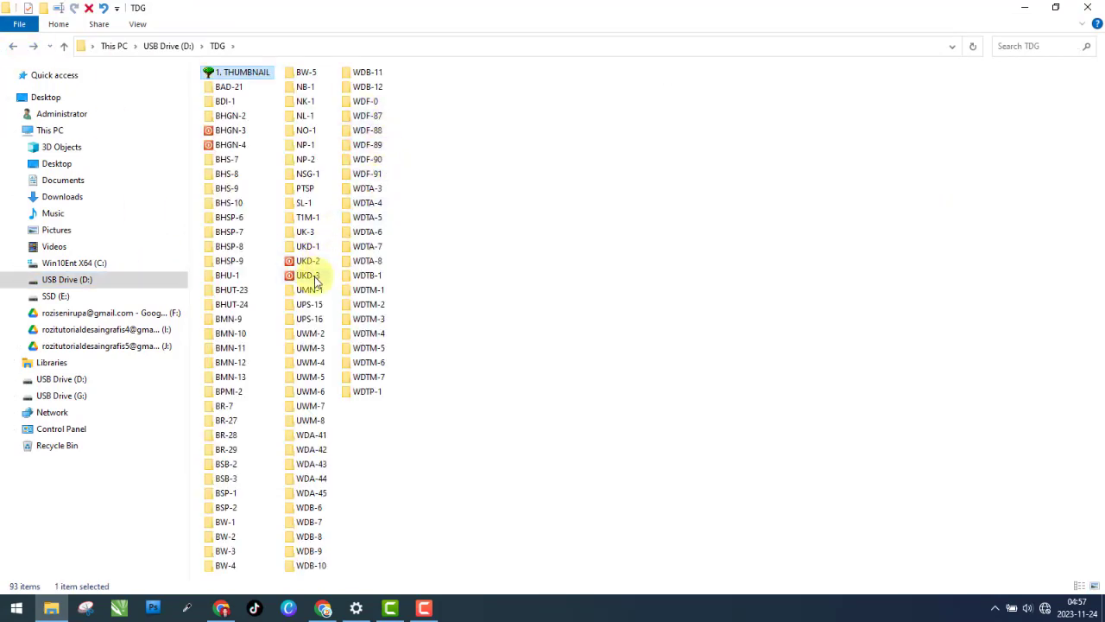
pyautogui.doubleClick(313, 278)
pyautogui.doubleClick(248, 99)
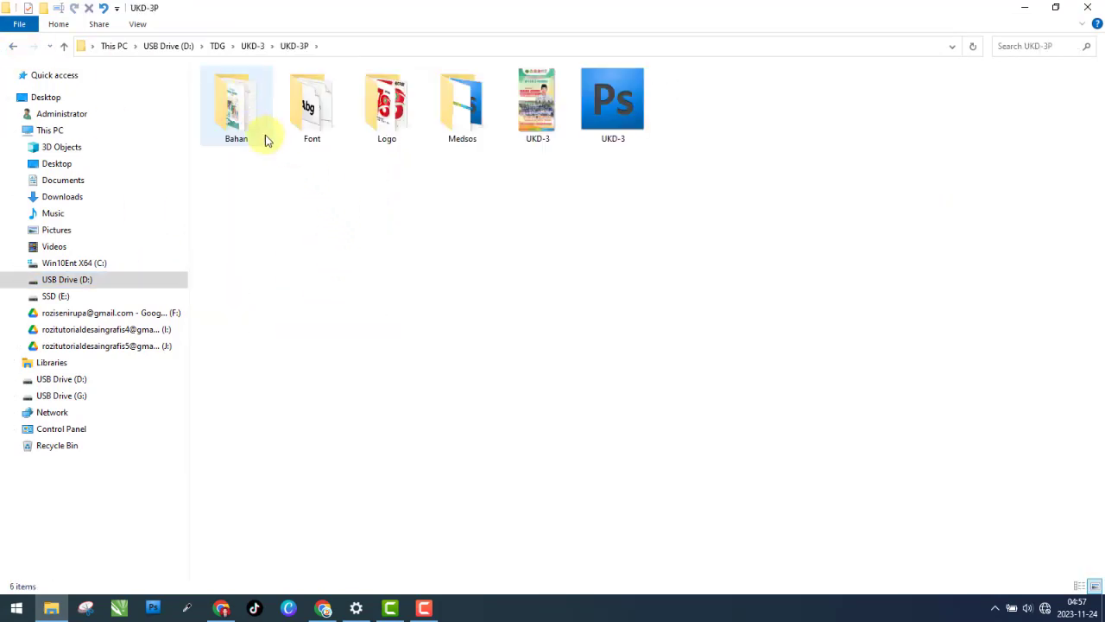
pyautogui.moveTo(662, 197); pyautogui.dragTo(155, 115)
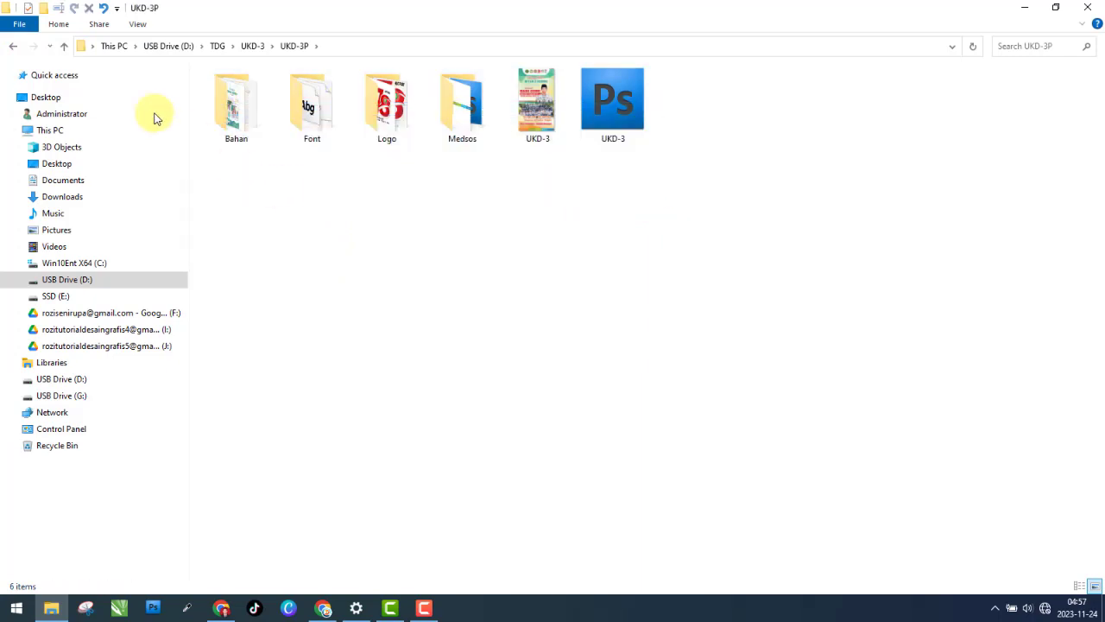
pyautogui.click(14, 47)
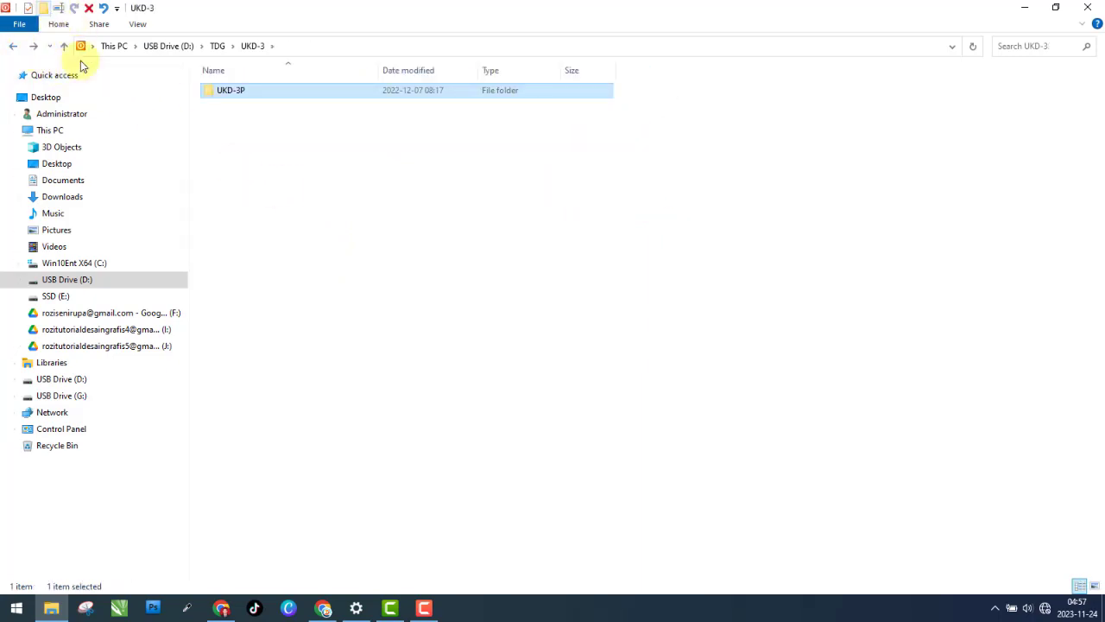
# - Create a new folder named UKD-3C beside UKD-3P and display the folders as large icons
pyautogui.hotkey('ctrl', 'shift', 'n')
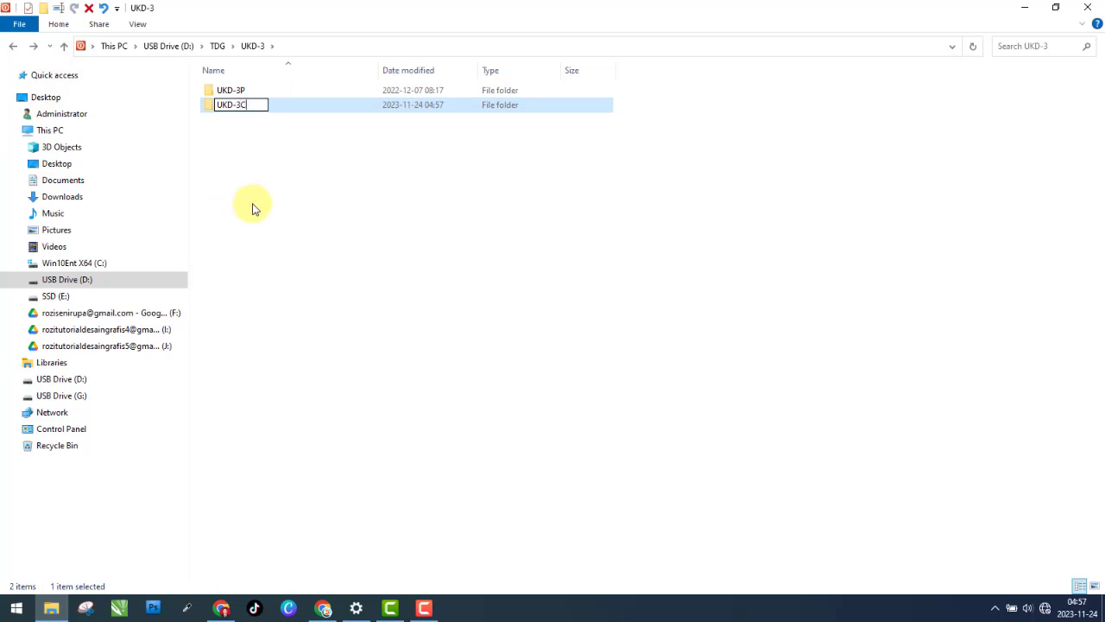
pyautogui.press('Return')
pyautogui.click(140, 24)
pyautogui.click(216, 43)
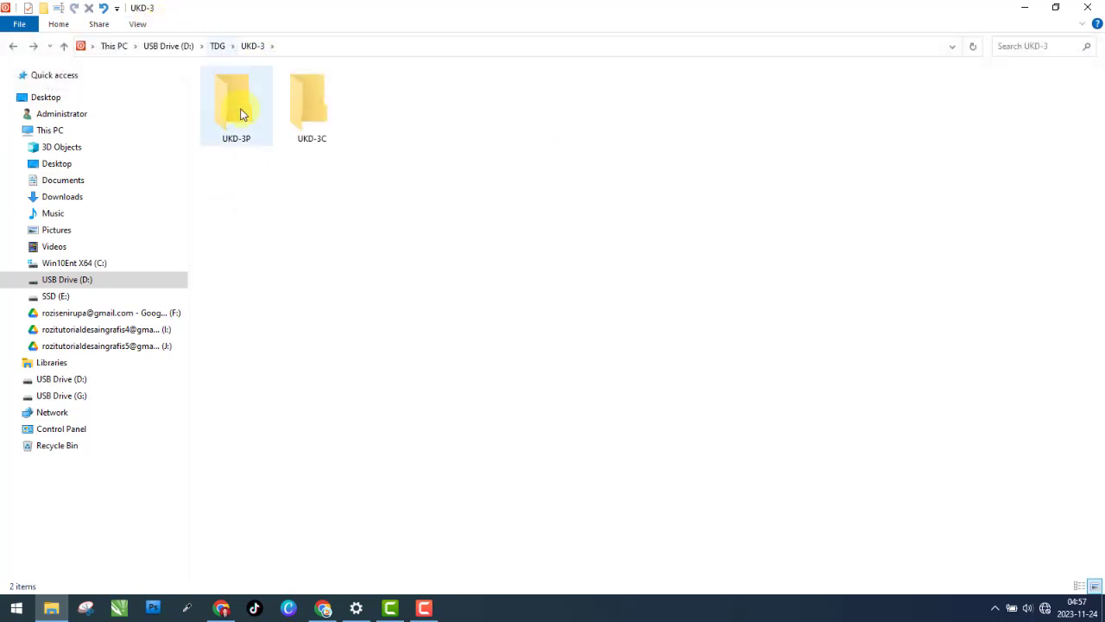
# - Copy the Bahan, Font, Logo and Medsos folders and the UKD-3 JPG from UKD-3P into UKD-3C
pyautogui.doubleClick(244, 115)
pyautogui.moveTo(202, 180); pyautogui.dragTo(535, 138)
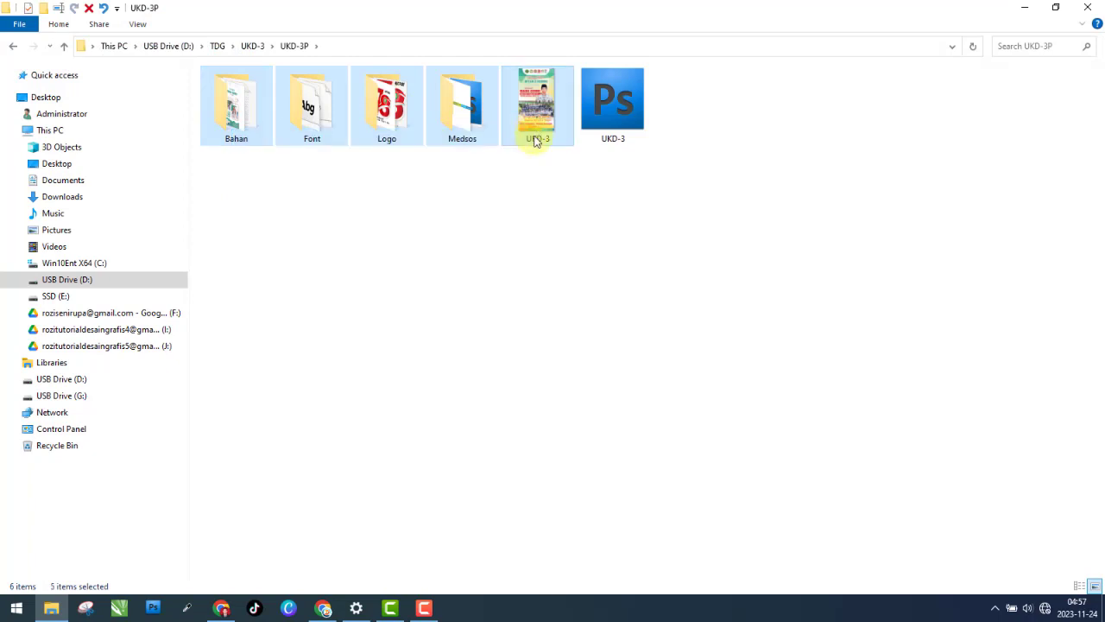
pyautogui.rightClick(535, 132)
pyautogui.click(566, 421)
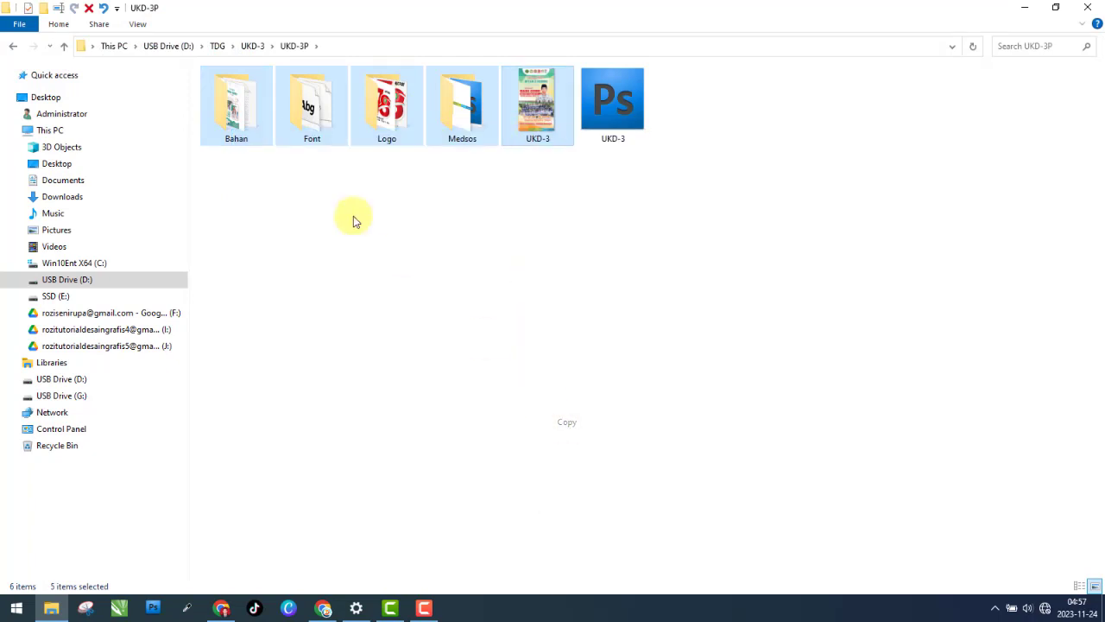
pyautogui.click(13, 46)
pyautogui.doubleClick(233, 102)
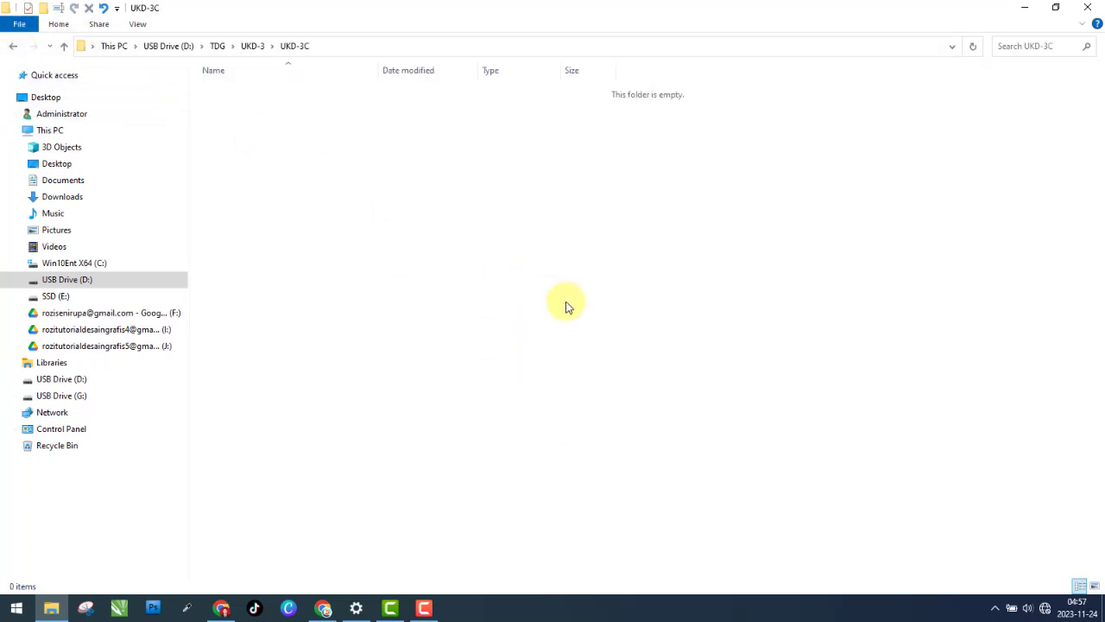
pyautogui.rightClick(567, 307)
pyautogui.click(605, 395)
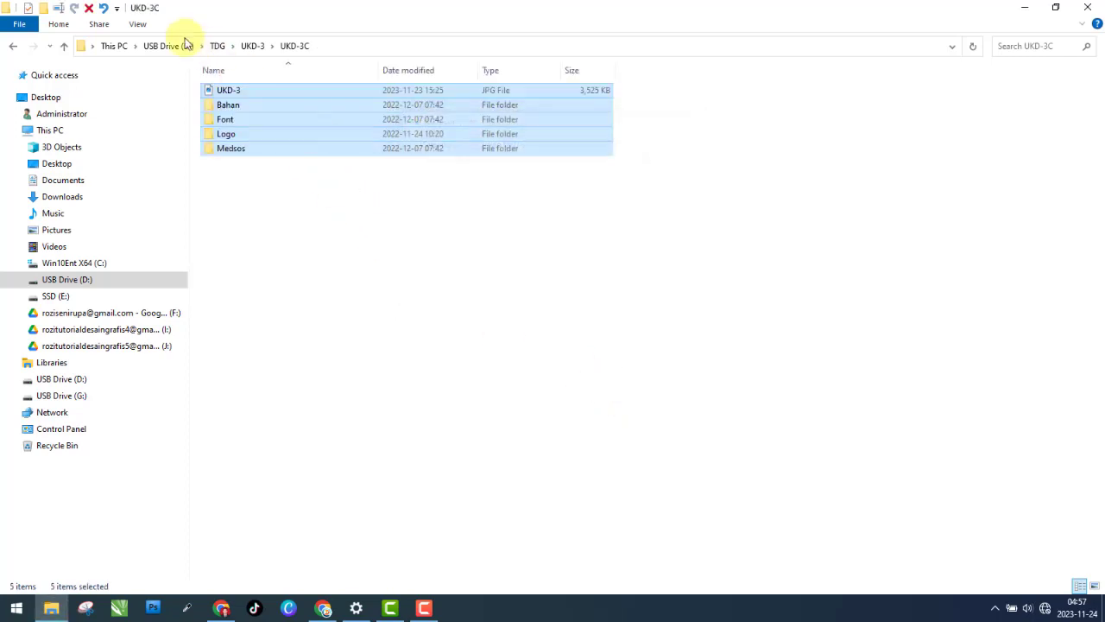
# - Display the contents of the UKD-3C folder as large icons
pyautogui.click(137, 24)
pyautogui.click(222, 40)
pyautogui.click(293, 222)
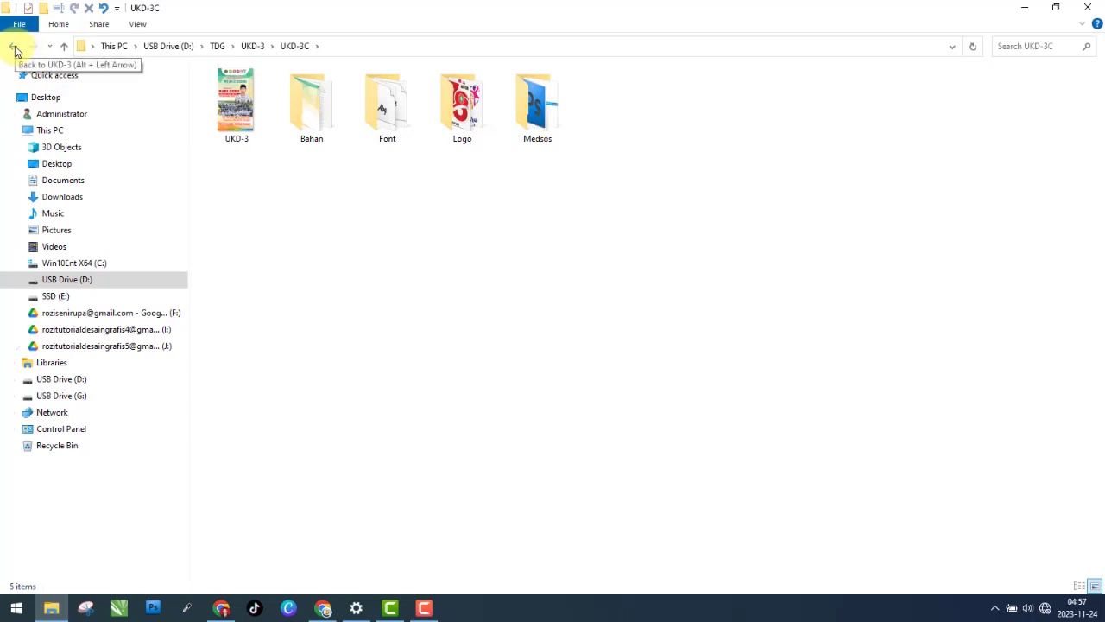
# - Open the UKD-3 PSD file from the UKD-3P folder in Photoshop and activate the Move tool
pyautogui.click(14, 50)
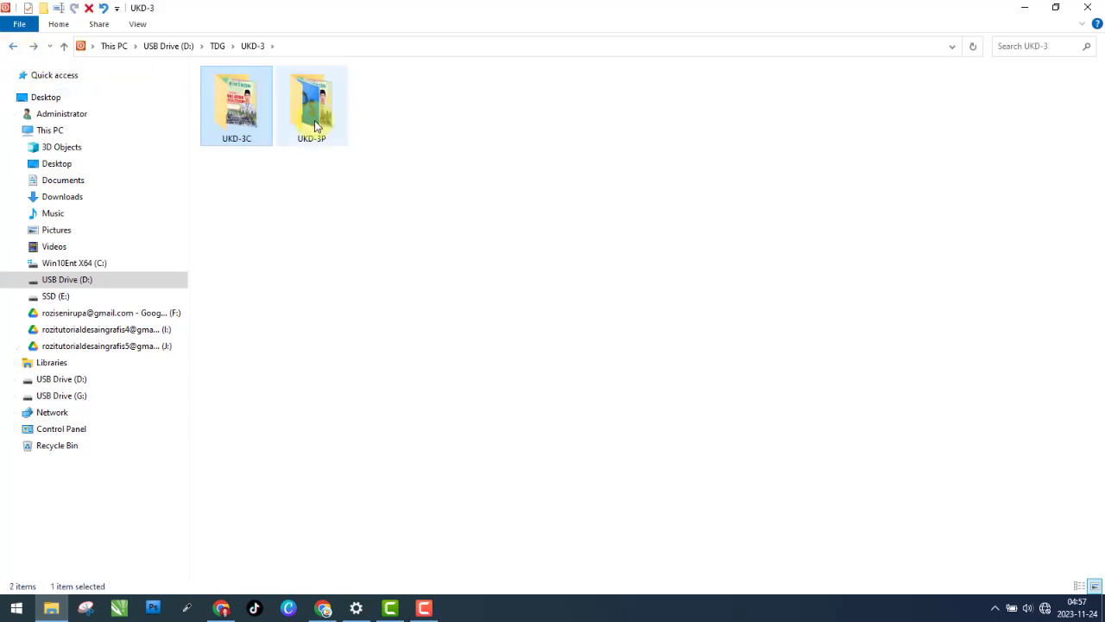
pyautogui.doubleClick(318, 121)
pyautogui.doubleClick(616, 109)
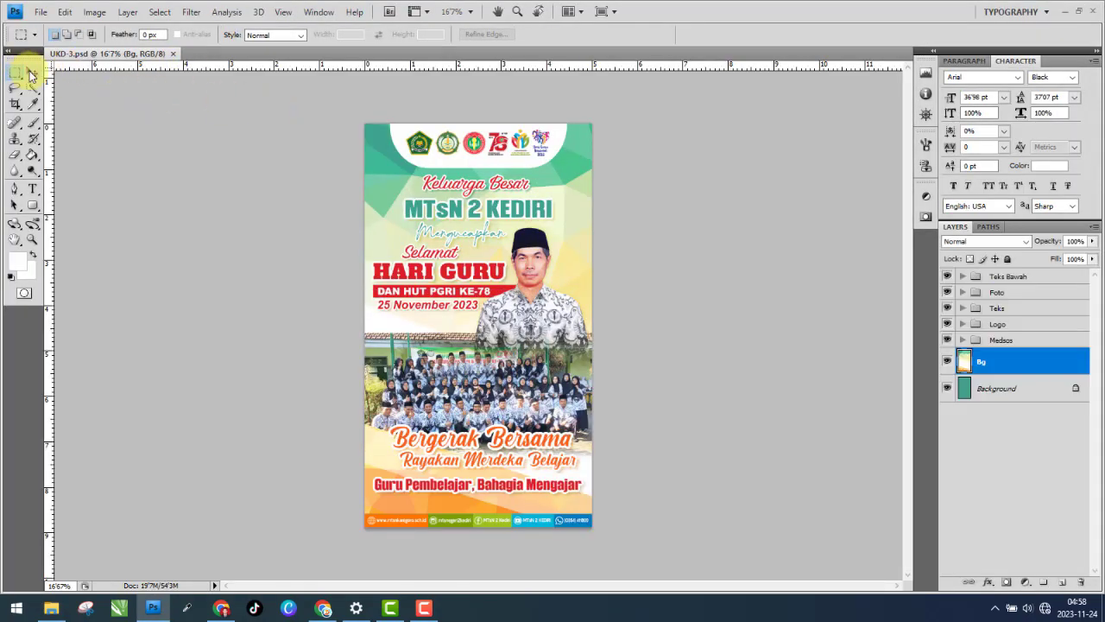
pyautogui.click(31, 73)
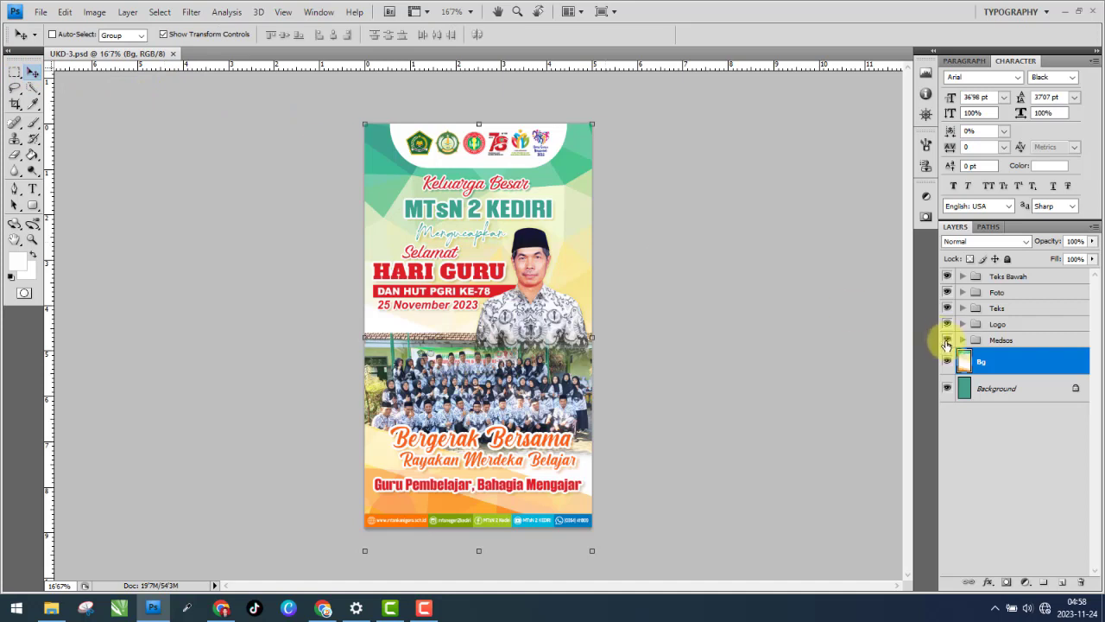
# - Launch CorelDRAW and copy the document height in centimetres from the poster's Image Size settings in Photoshop
pyautogui.click(95, 12)
pyautogui.click(109, 113)
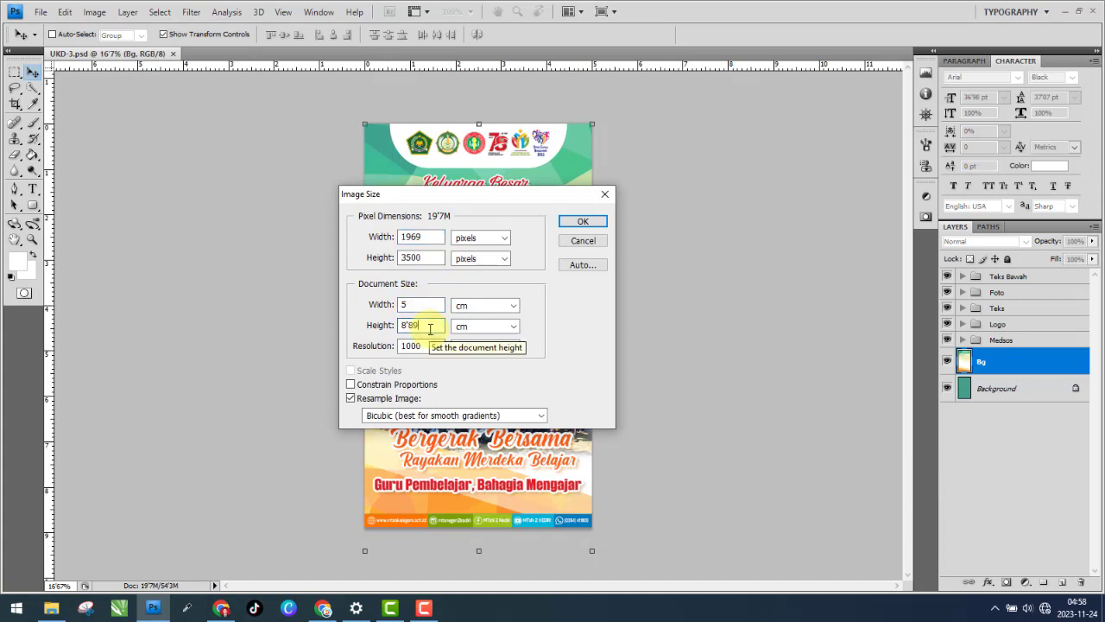
pyautogui.click(119, 609)
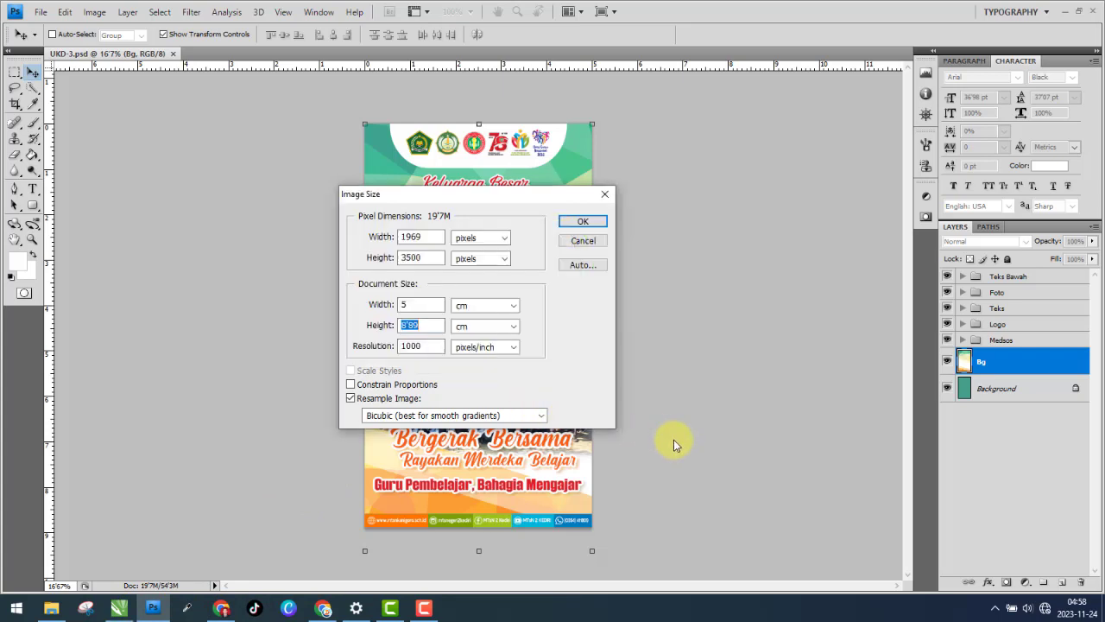
pyautogui.rightClick(412, 326)
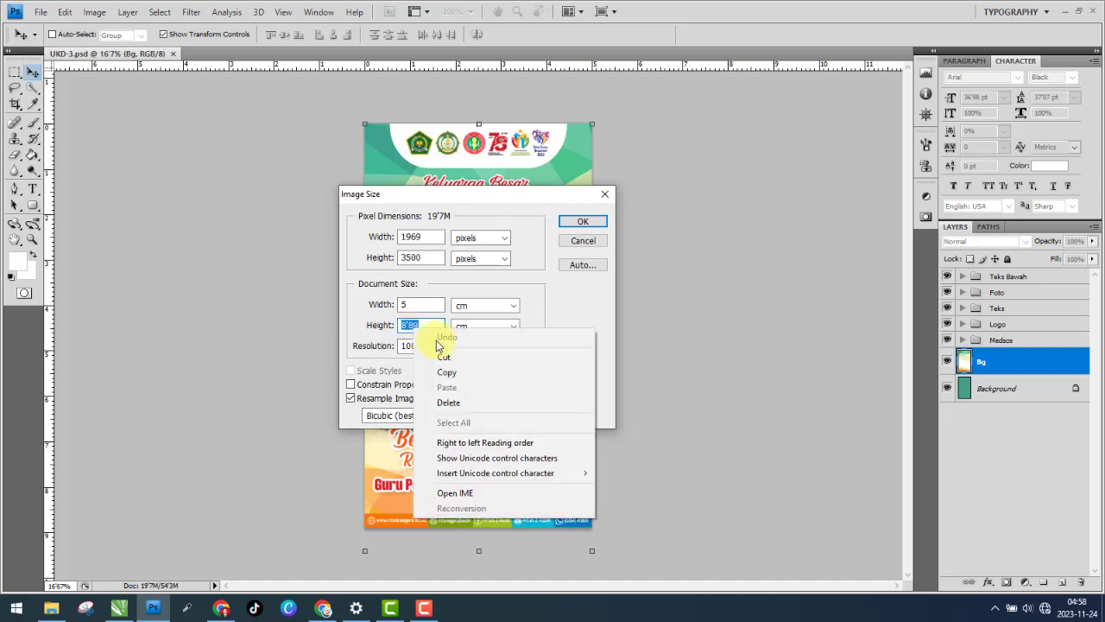
pyautogui.click(458, 374)
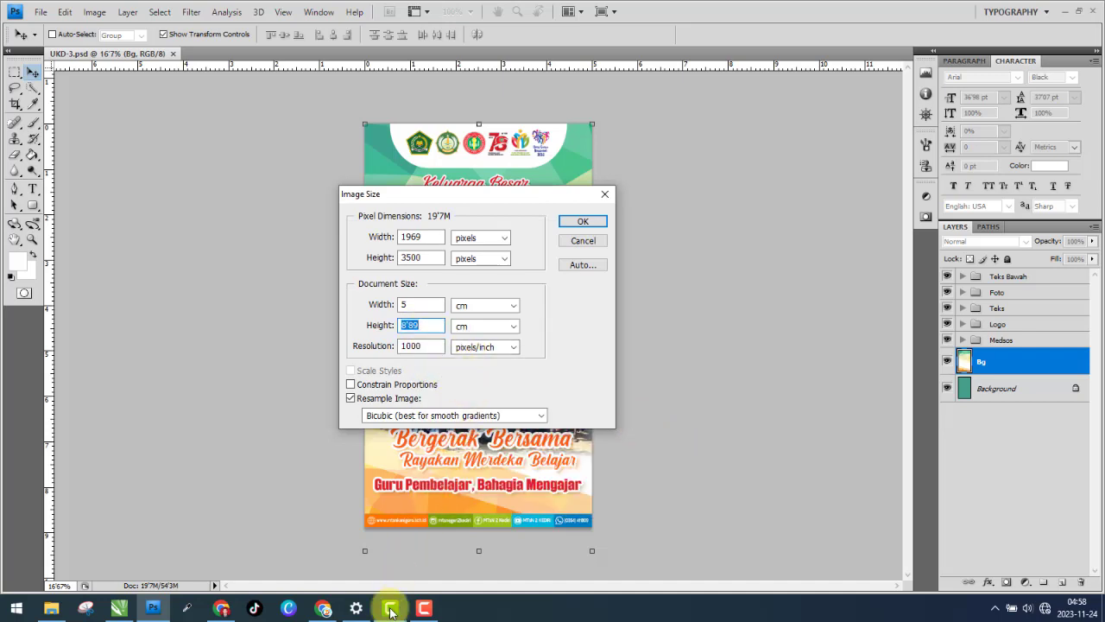
# - Create a CorelDRAW document named UKD-3C, 5 cm wide and 8.89 cm high, and close the Image Size dialog in Photoshop
pyautogui.click(119, 608)
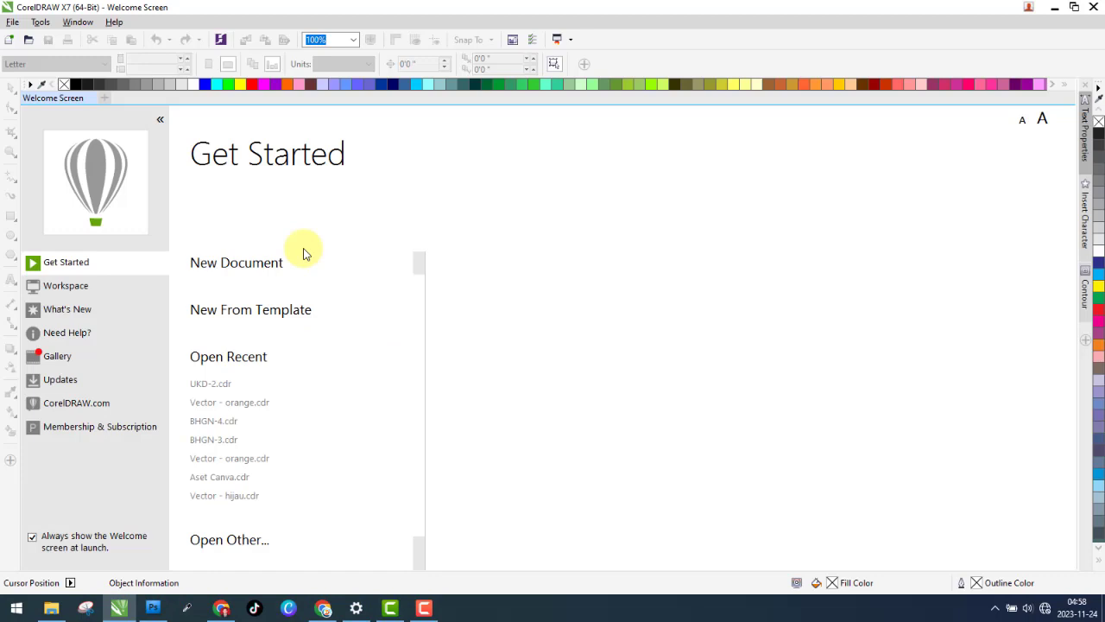
pyautogui.click(230, 268)
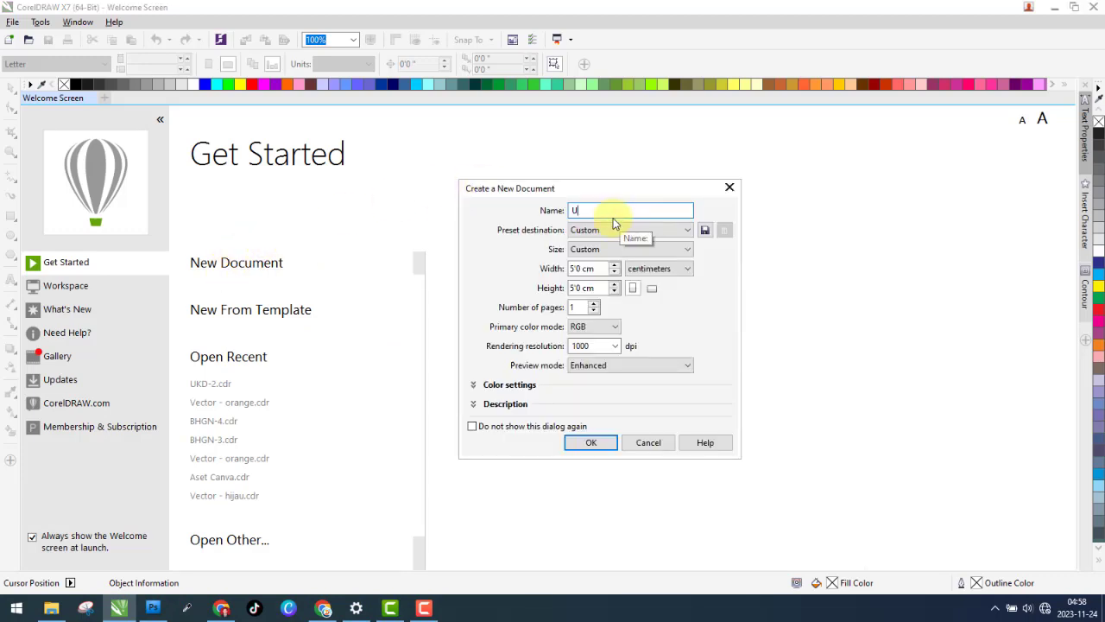
pyautogui.write('UKD-3C')
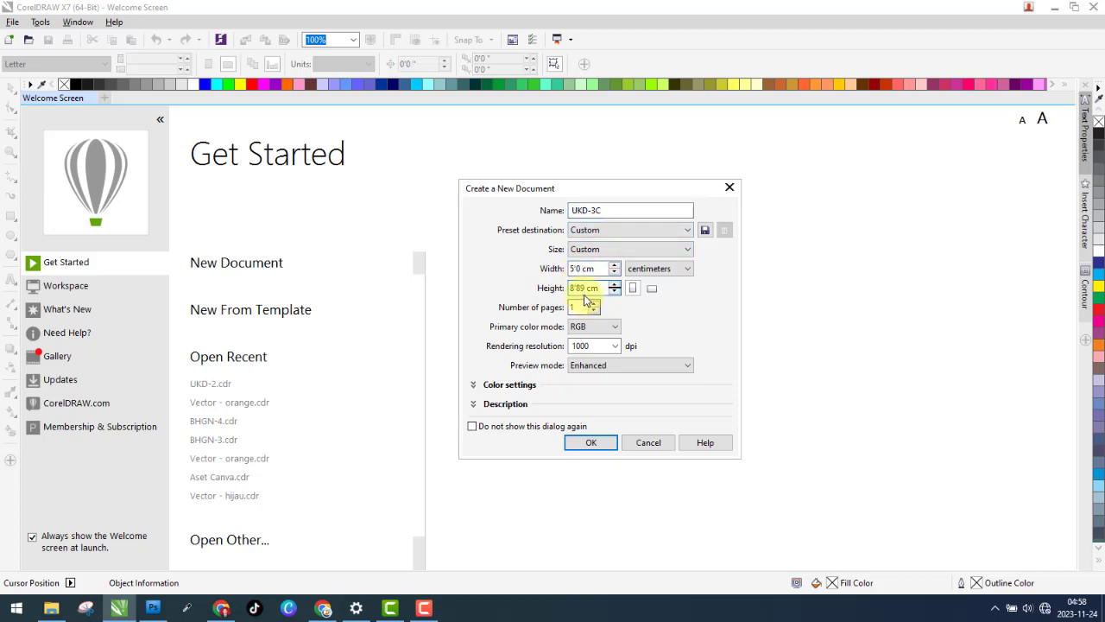
pyautogui.click(602, 445)
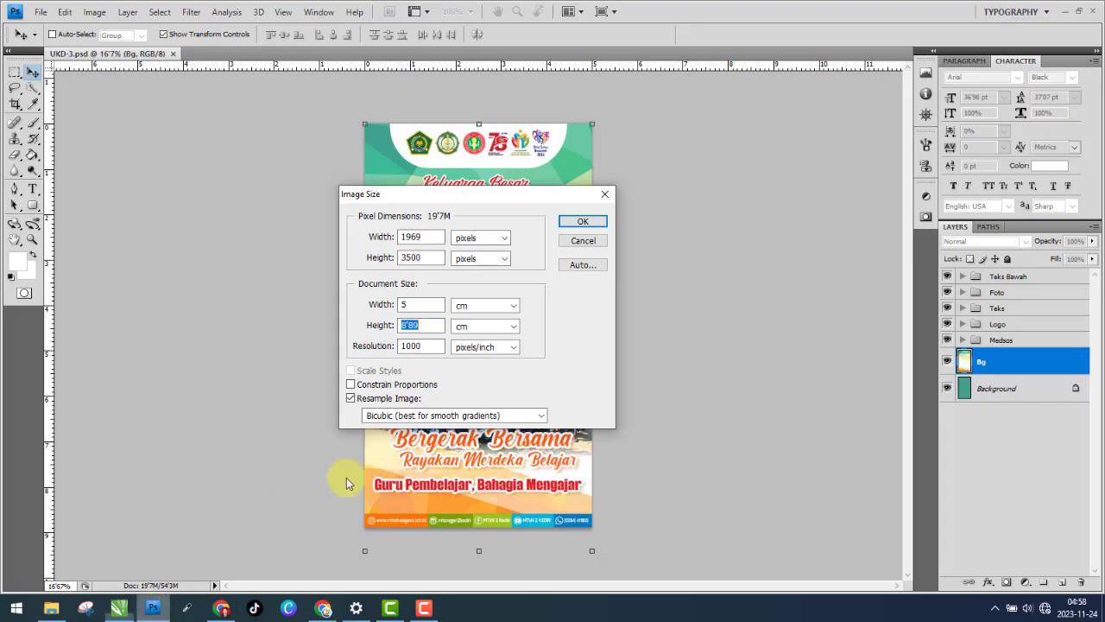
pyautogui.click(608, 196)
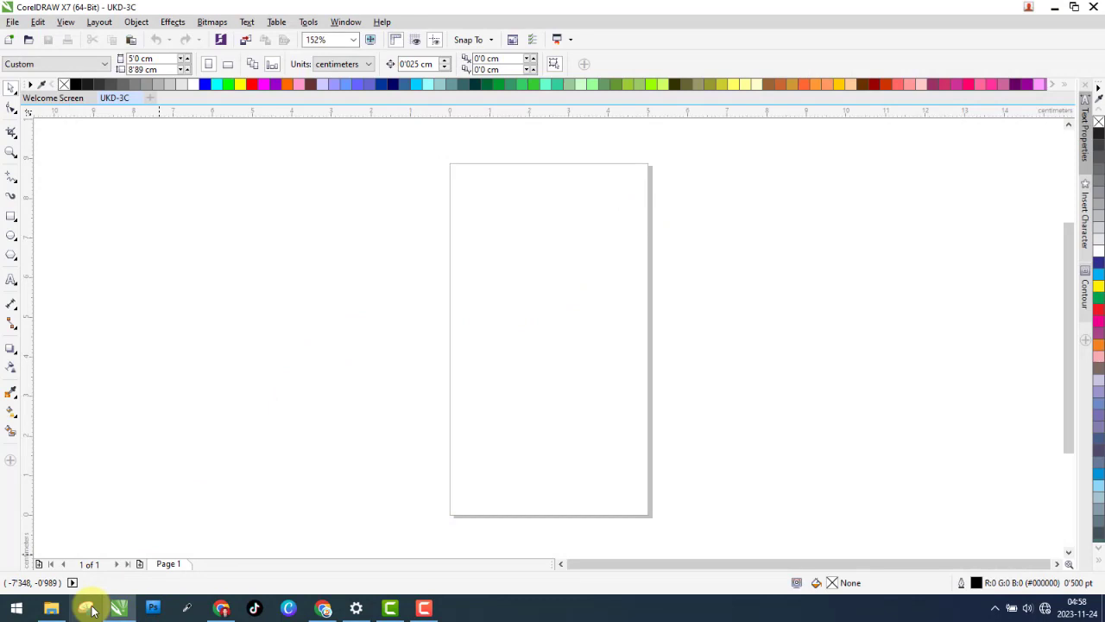
# - Place the UKD-3 JPG from the UKD-3C folder in the new CorelDRAW document
pyautogui.click(52, 608)
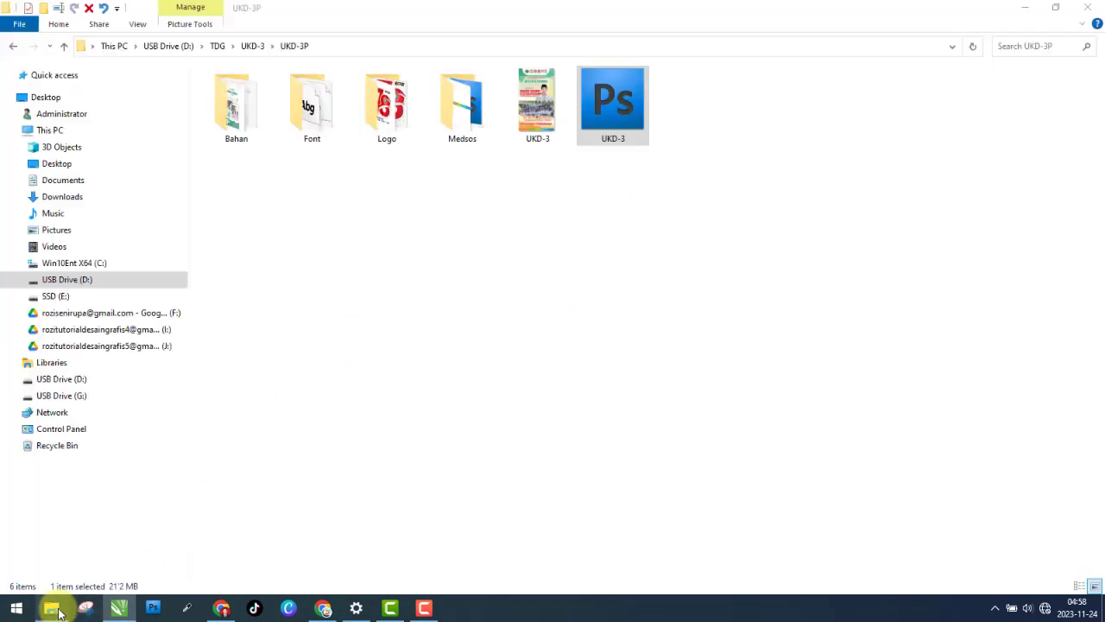
pyautogui.moveTo(538, 104); pyautogui.dragTo(12, 51)
pyautogui.click(13, 46)
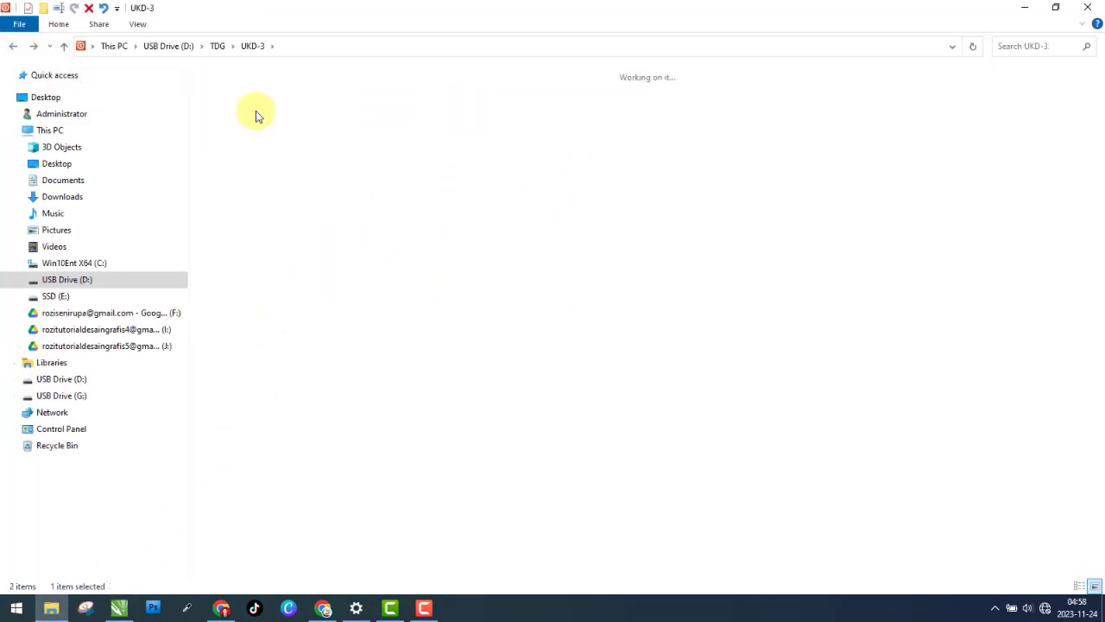
pyautogui.doubleClick(256, 115)
pyautogui.moveTo(537, 104); pyautogui.dragTo(364, 359)
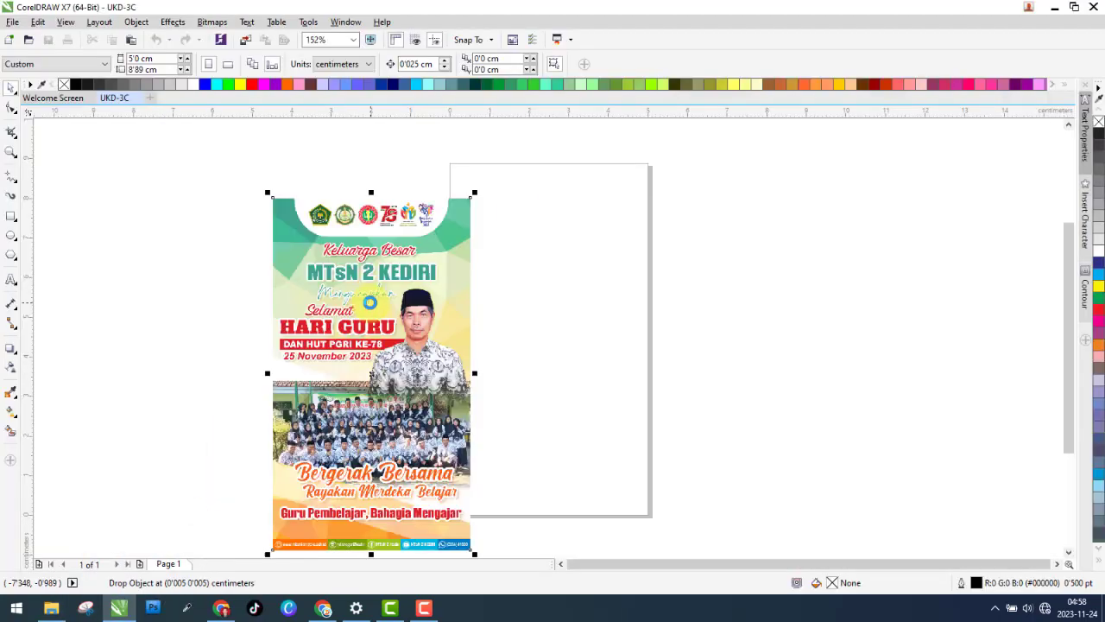
# - Centre the placed poster image on the page and insert a blank page before it
pyautogui.click(131, 58)
pyautogui.press('BackSpace')
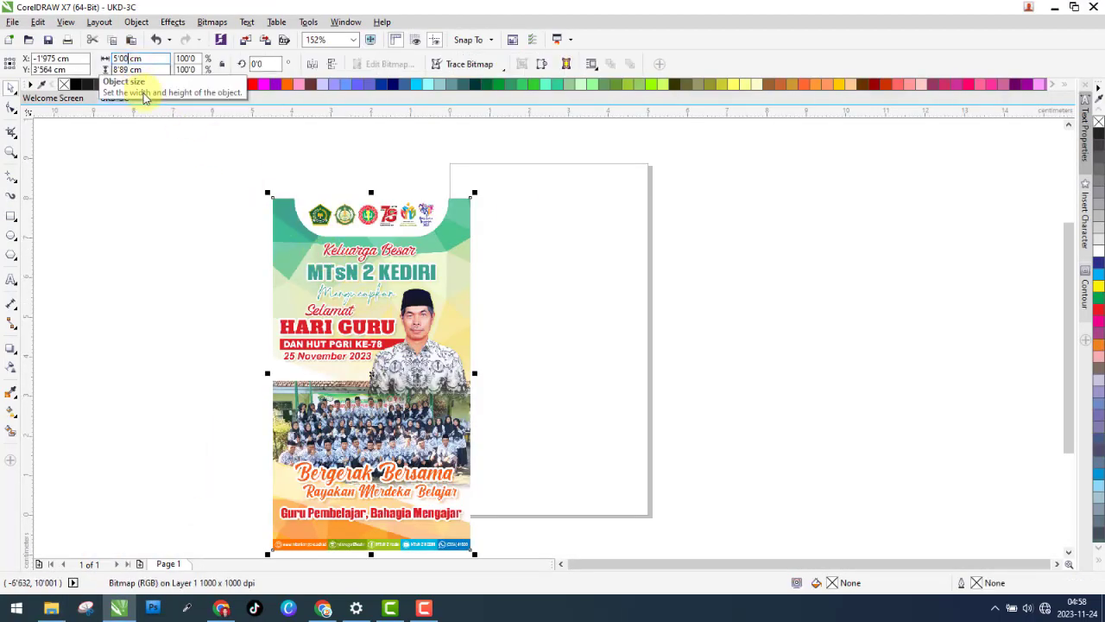
pyautogui.click(345, 226)
pyautogui.press('p')
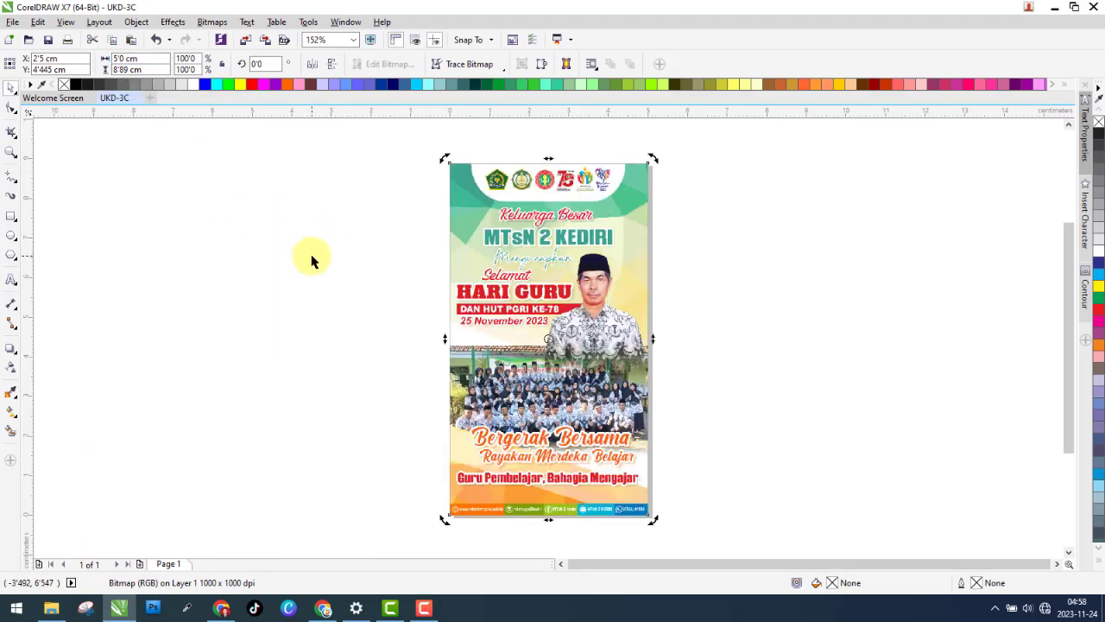
pyautogui.click(38, 563)
# - Display the Bahan folder of UKD-3C as large icons and select the Pngtree background image
pyautogui.click(51, 608)
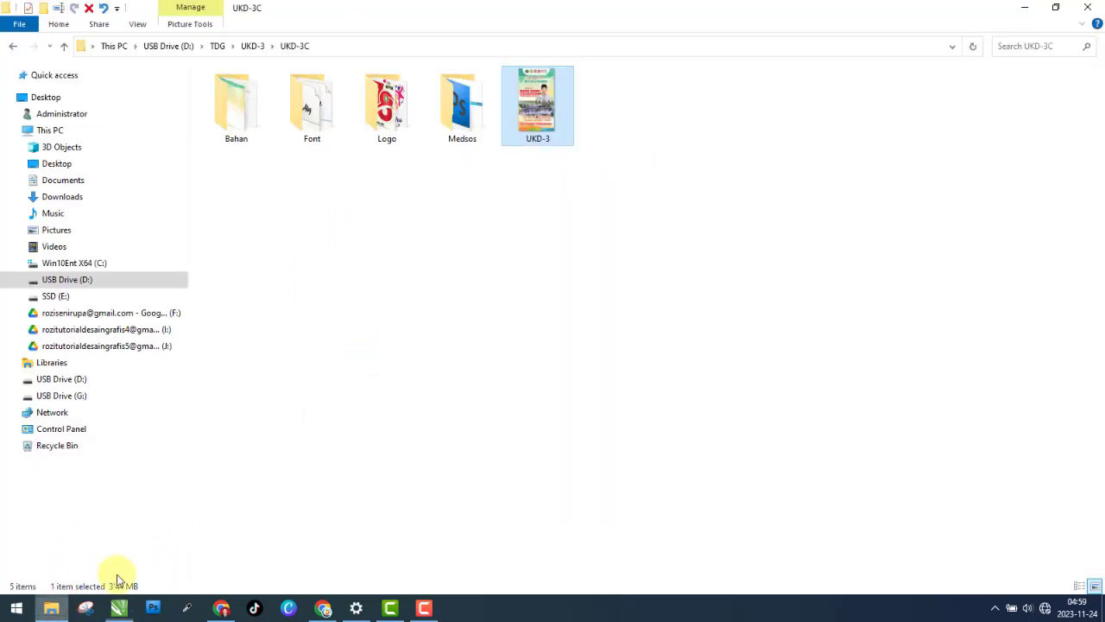
pyautogui.doubleClick(237, 110)
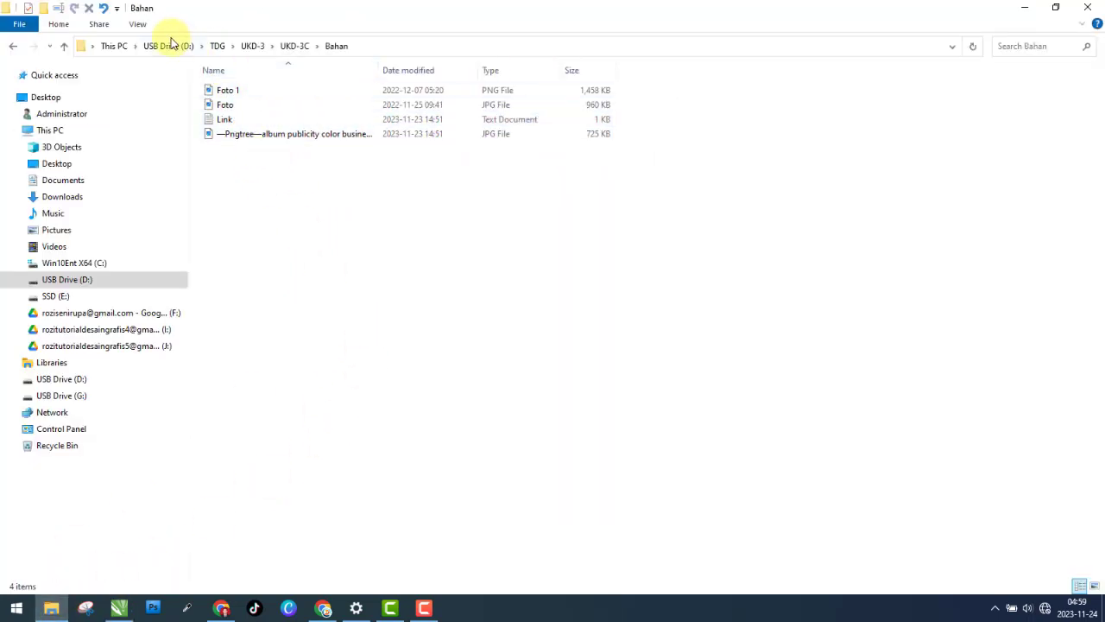
pyautogui.click(138, 25)
pyautogui.click(221, 47)
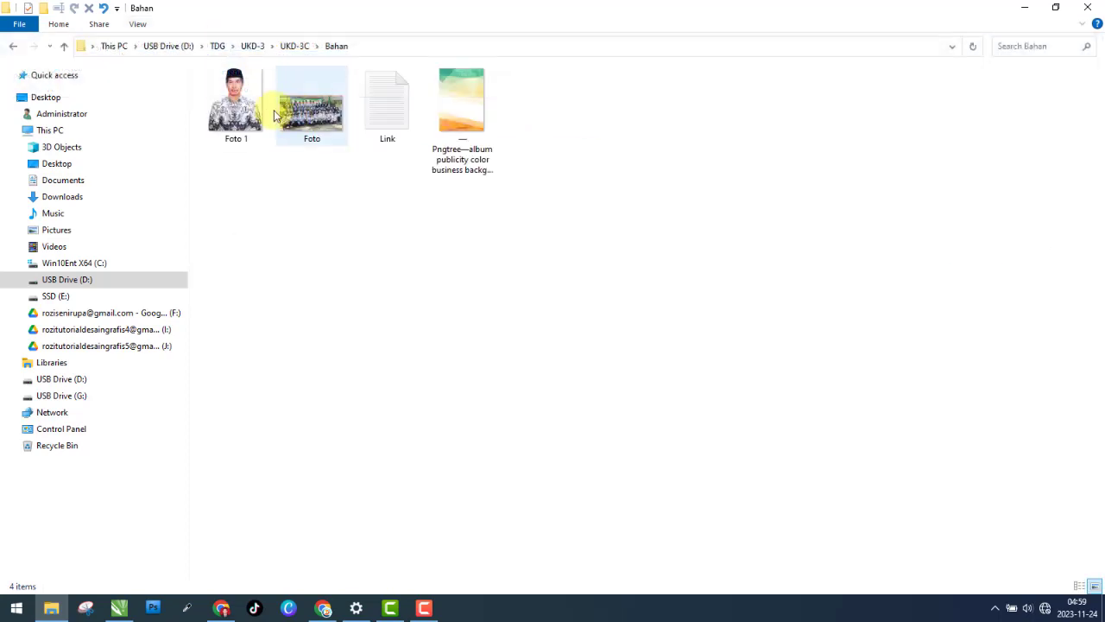
pyautogui.click(460, 130)
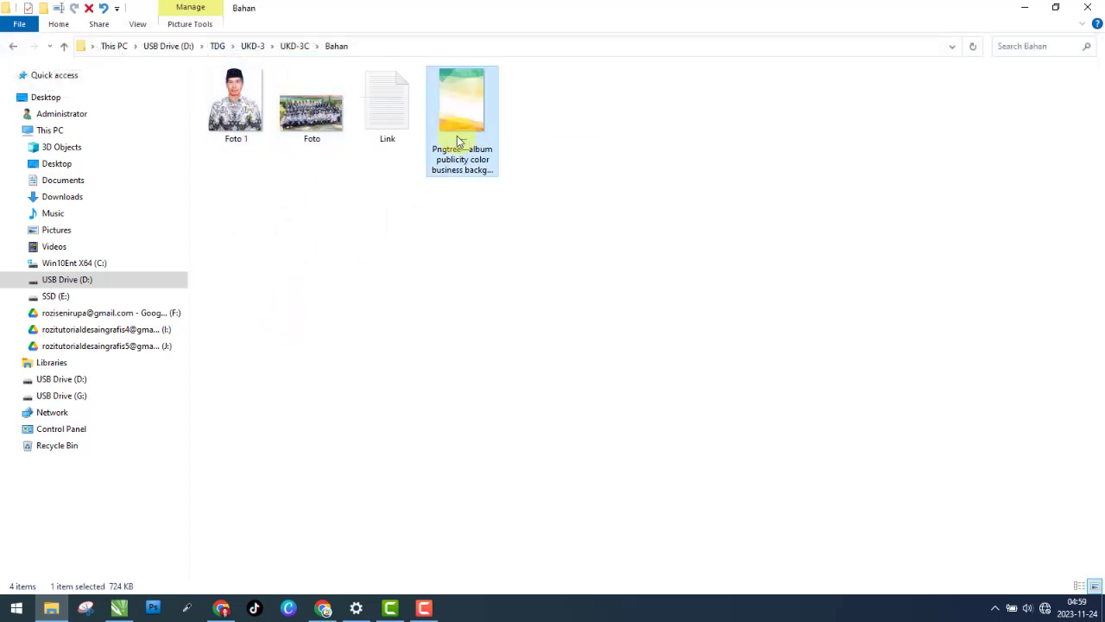
# - Return to the UKD-3P folder and open the UKD-3 PSD file in Photoshop
pyautogui.moveTo(66, 615)
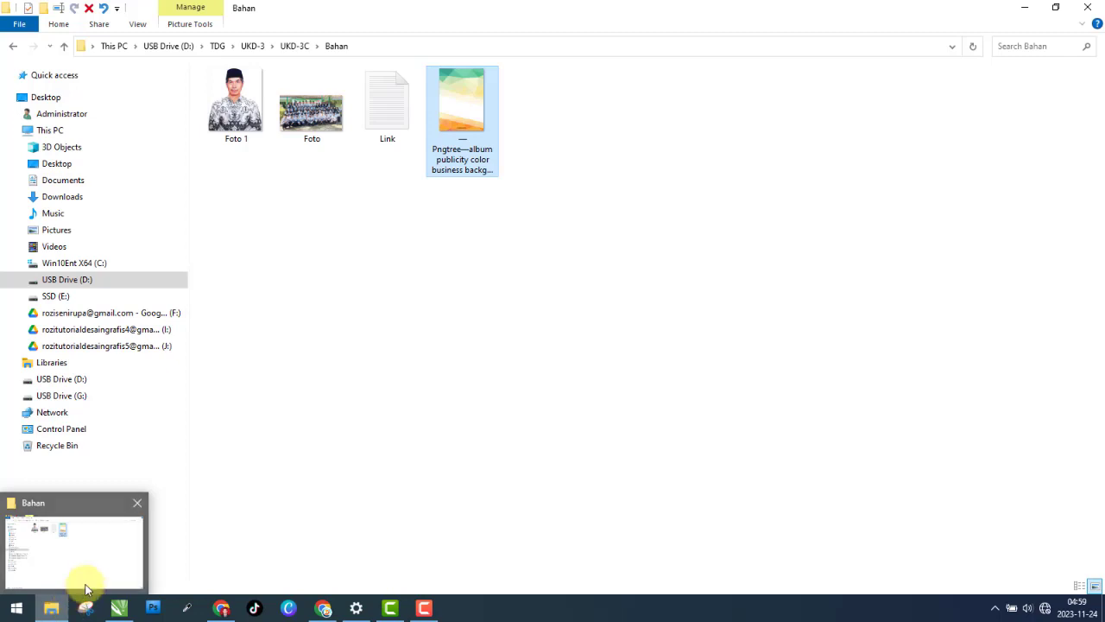
pyautogui.click(97, 565)
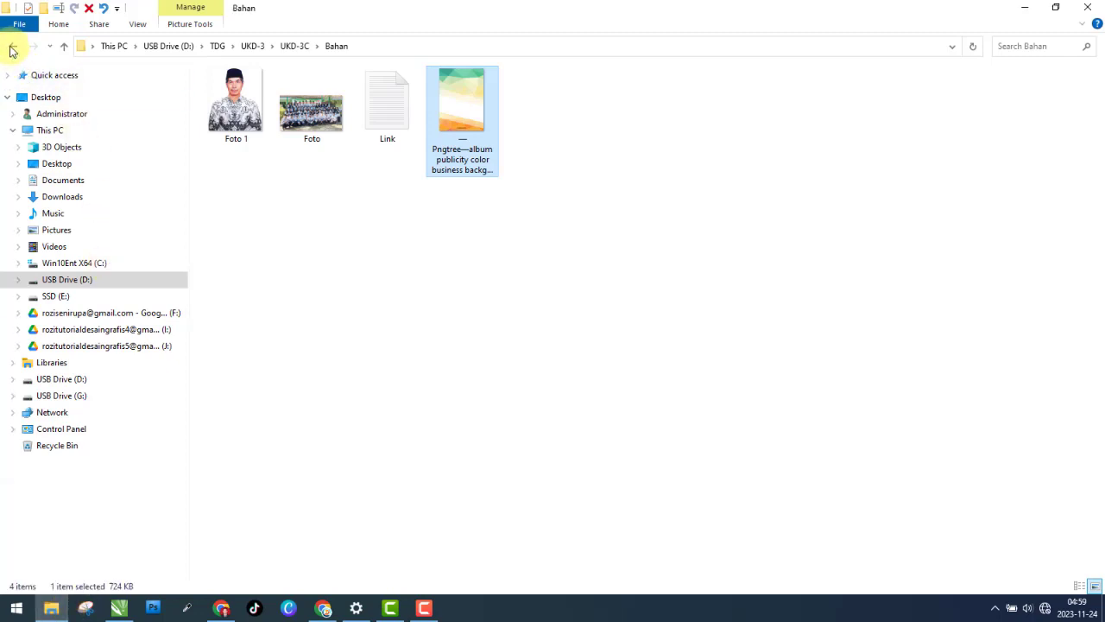
pyautogui.click(11, 50)
pyautogui.click(457, 99)
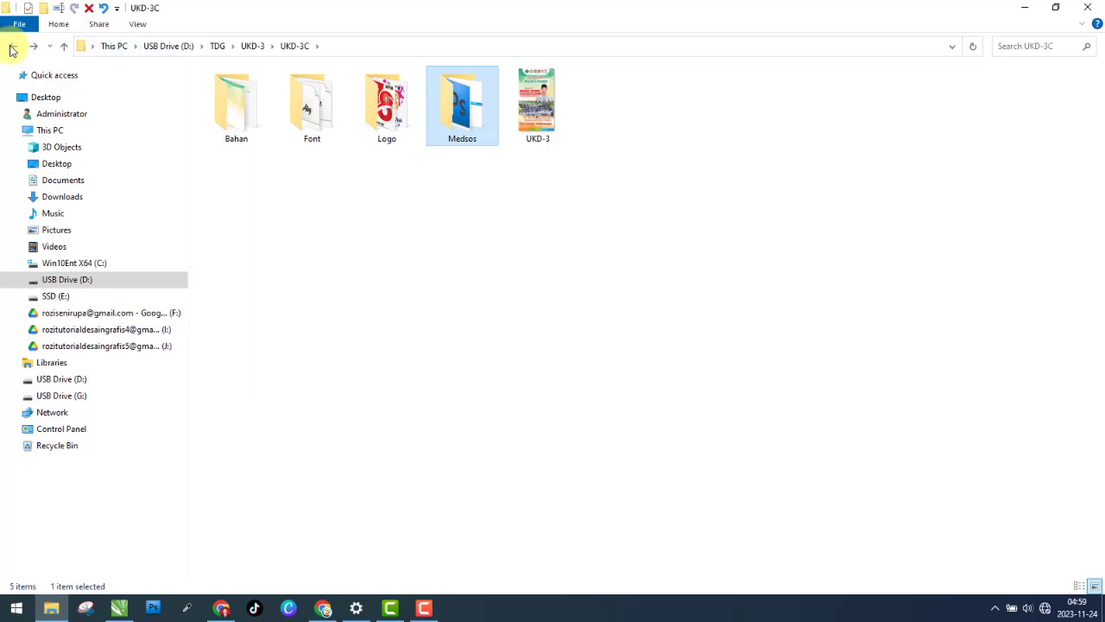
pyautogui.click(11, 50)
pyautogui.doubleClick(315, 108)
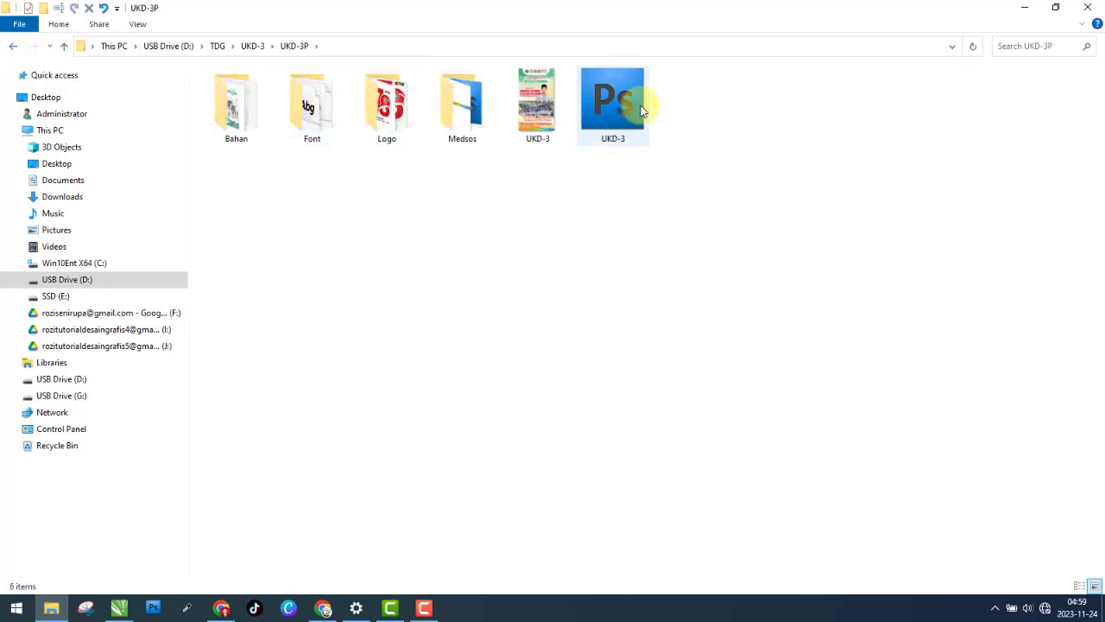
pyautogui.doubleClick(640, 109)
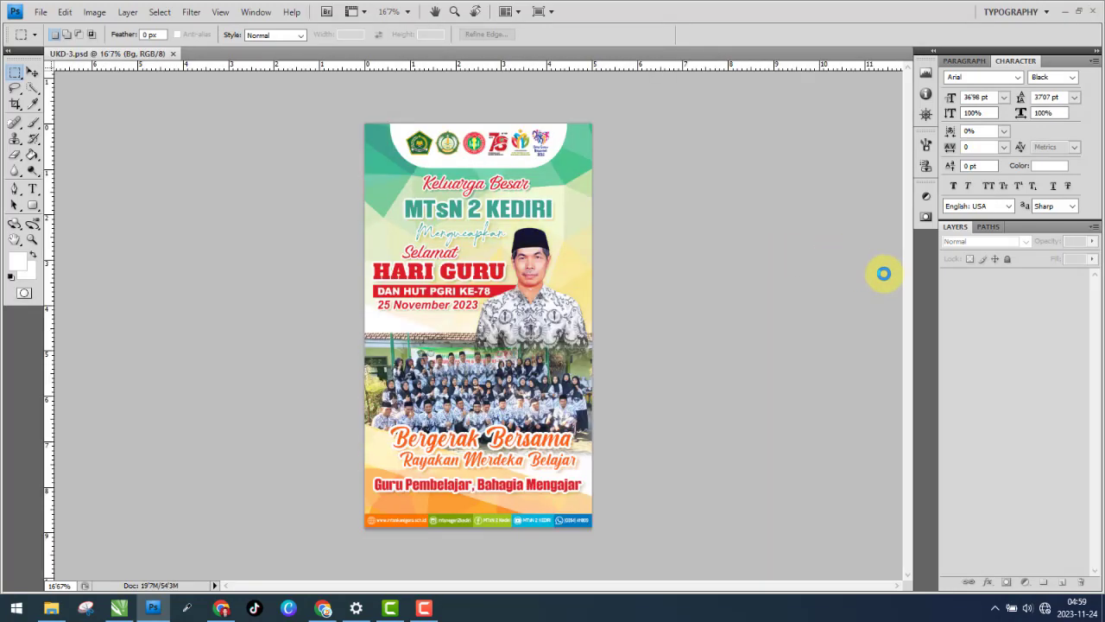
# - Hide the five layer groups above Bg and save the background as JPEG 1.jpg in the UKD-3P Bahan folder at maximum quality
pyautogui.moveTo(947, 293); pyautogui.dragTo(948, 344)
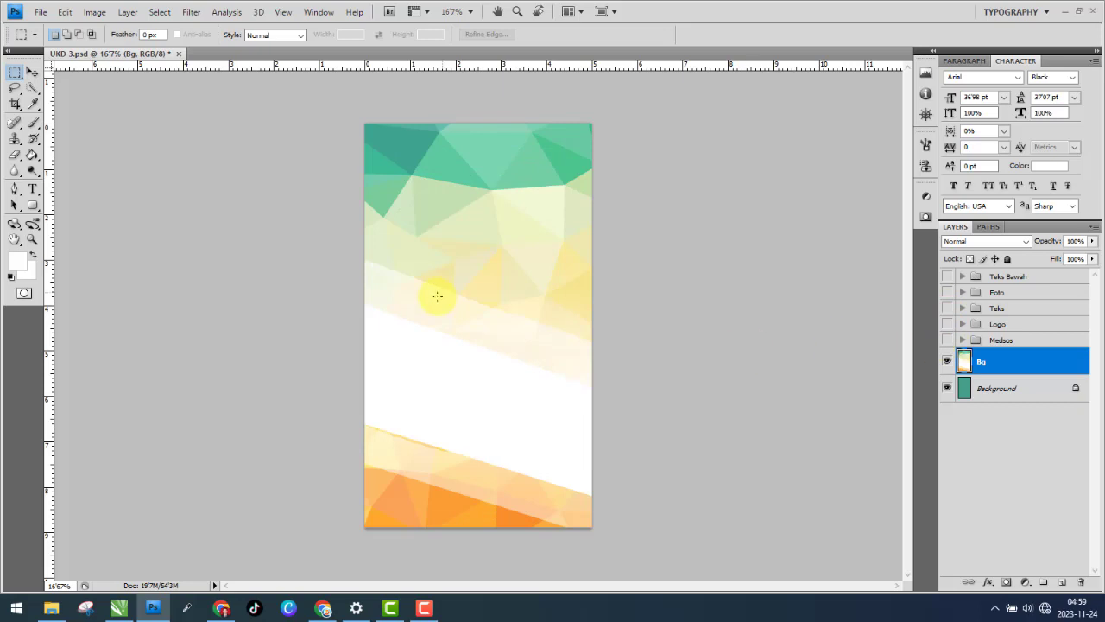
pyautogui.hotkey('ctrl', 'shift', 's')
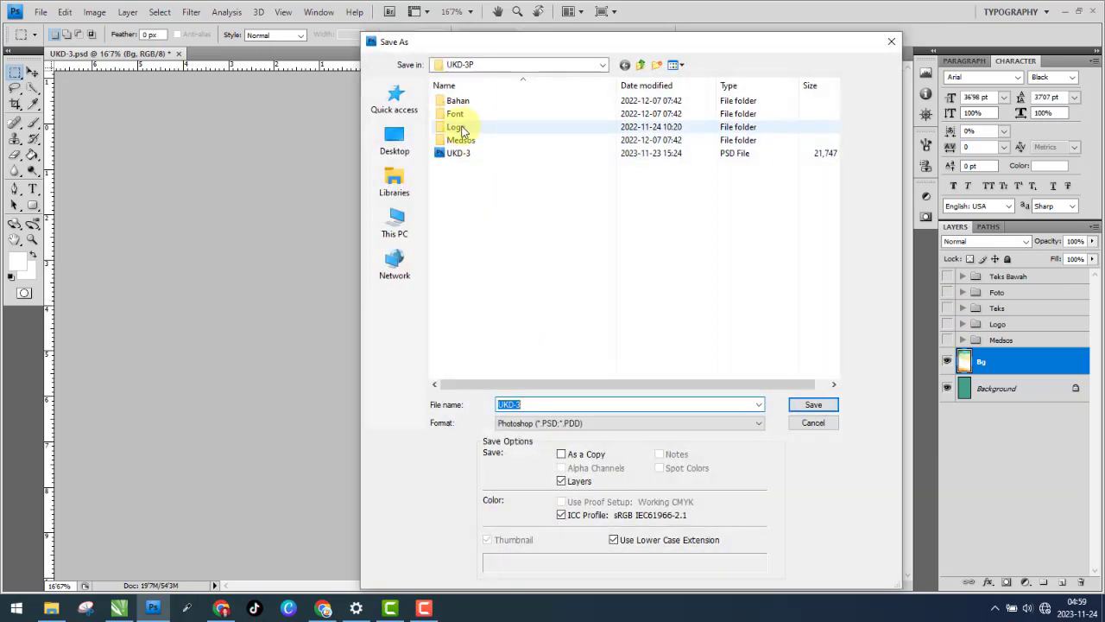
pyautogui.doubleClick(452, 101)
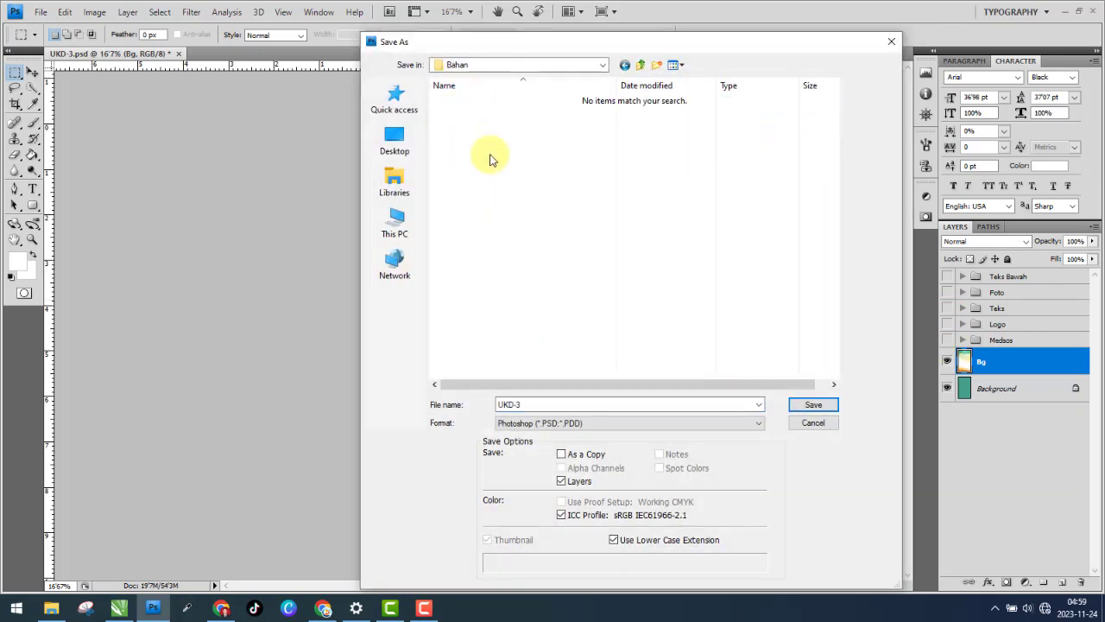
pyautogui.doubleClick(523, 405)
pyautogui.write('1')
pyautogui.click(555, 422)
pyautogui.click(555, 517)
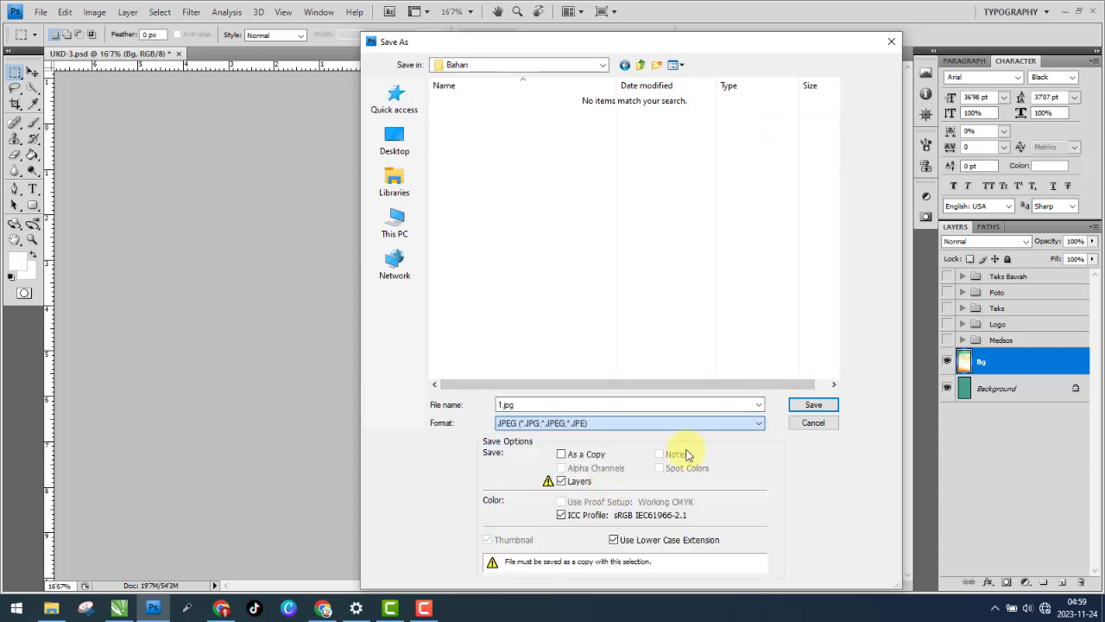
pyautogui.click(810, 405)
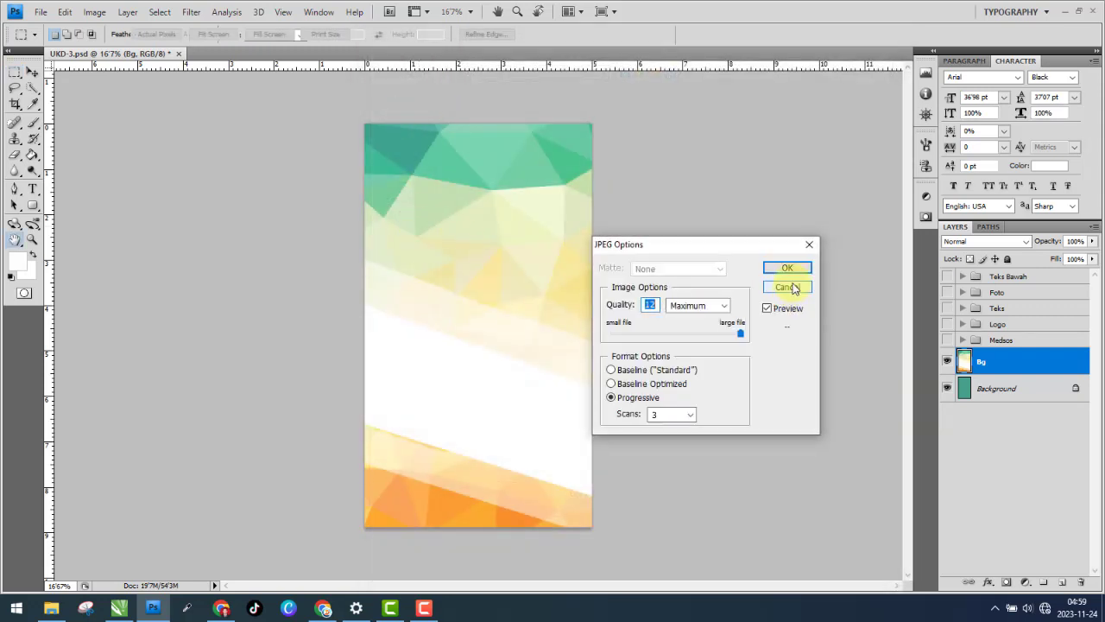
pyautogui.click(780, 266)
# - Copy the image 1 from the Bahan folder of UKD-3P into the Bahan folder of UKD-3C, using large icons
pyautogui.click(51, 609)
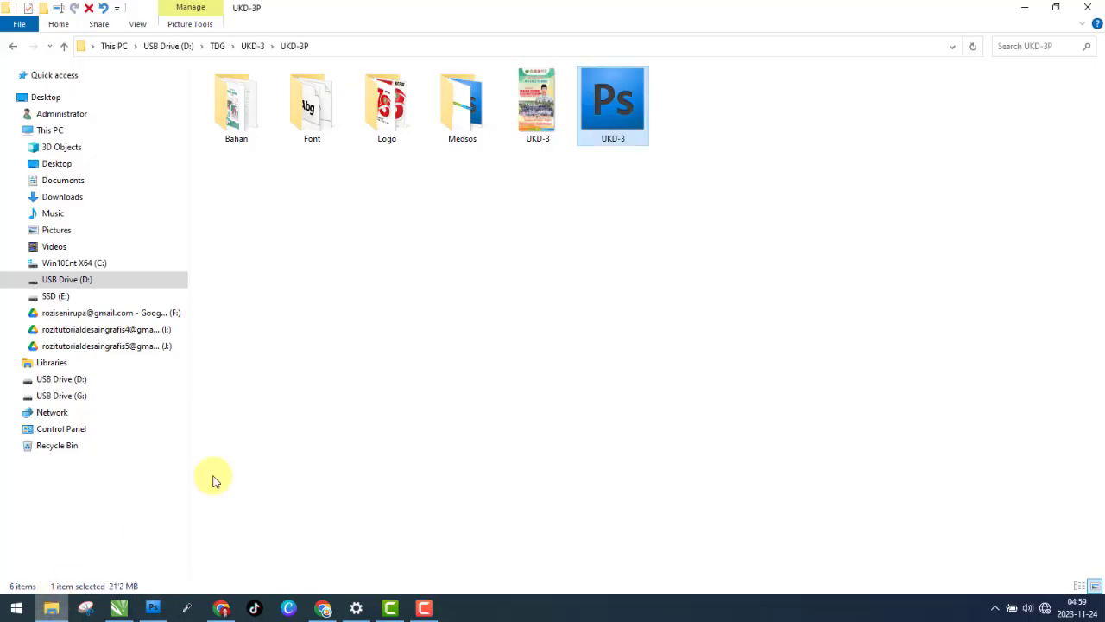
pyautogui.doubleClick(235, 120)
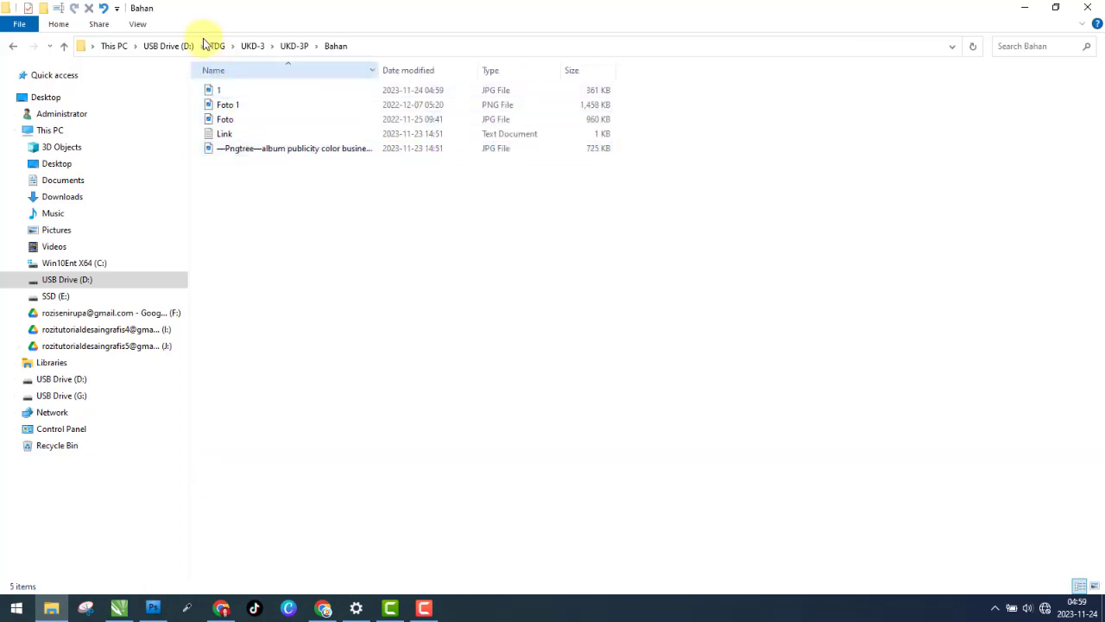
pyautogui.click(138, 24)
pyautogui.click(217, 43)
pyautogui.click(249, 110)
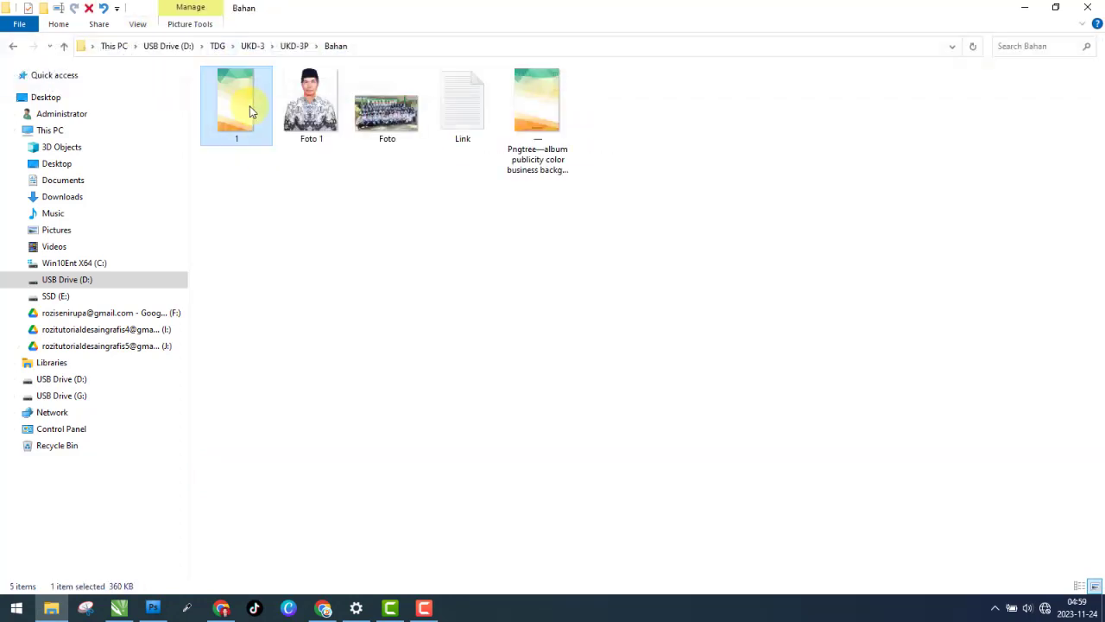
pyautogui.click(12, 48)
pyautogui.click(12, 47)
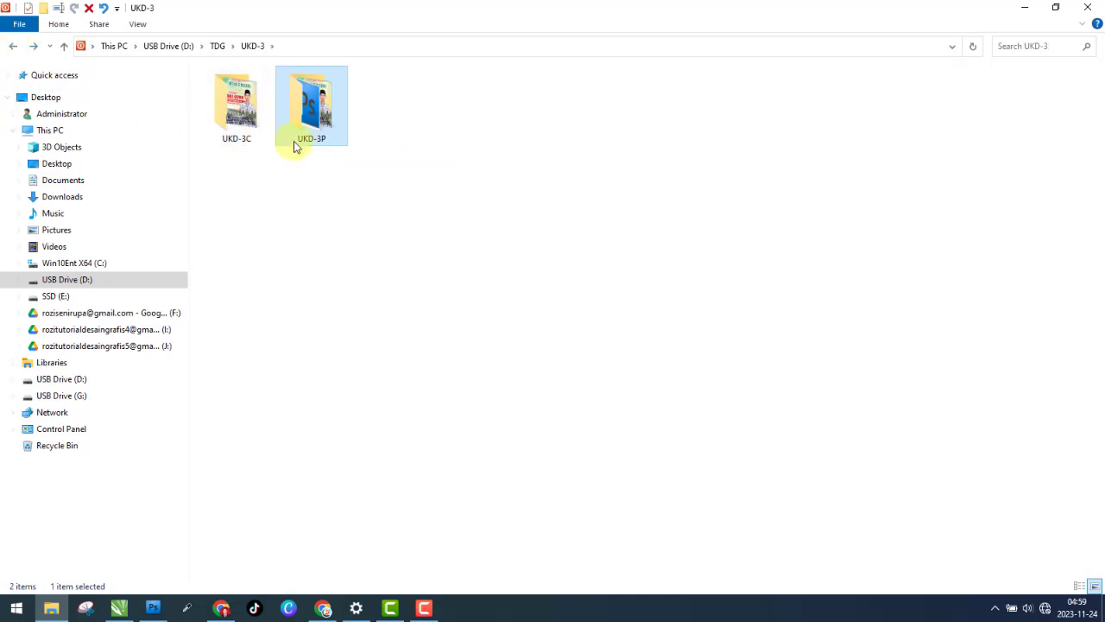
pyautogui.doubleClick(256, 119)
pyautogui.click(242, 134)
pyautogui.doubleClick(242, 134)
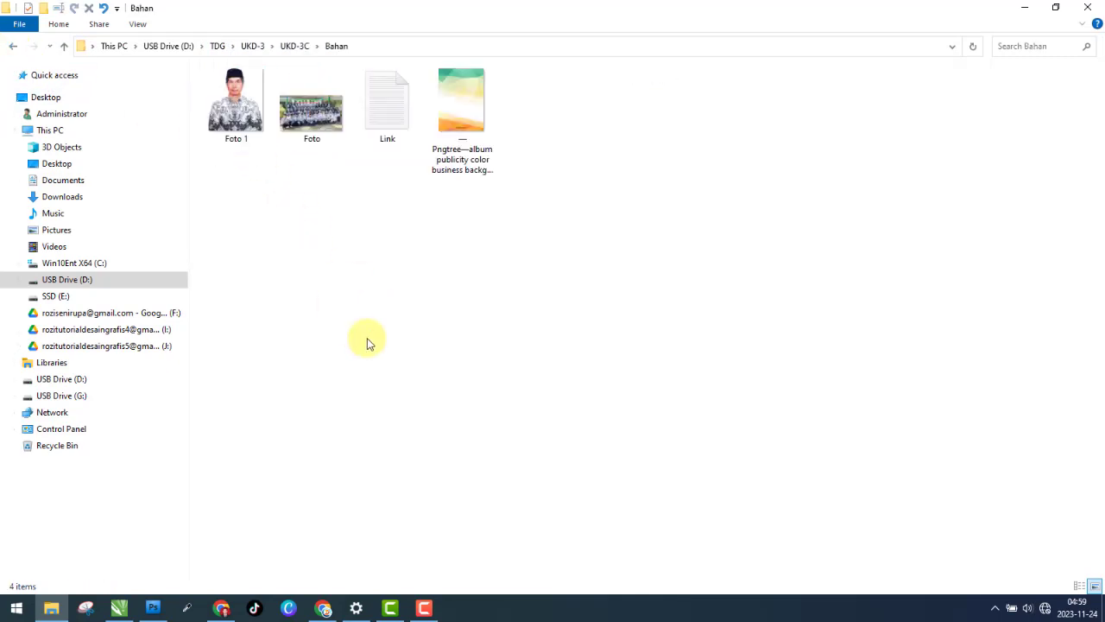
pyautogui.hotkey('ctrl', 'v')
# - Place the background image 1 on Page 1 of the CorelDRAW document and centre it on the page
pyautogui.moveTo(537, 108); pyautogui.dragTo(251, 222)
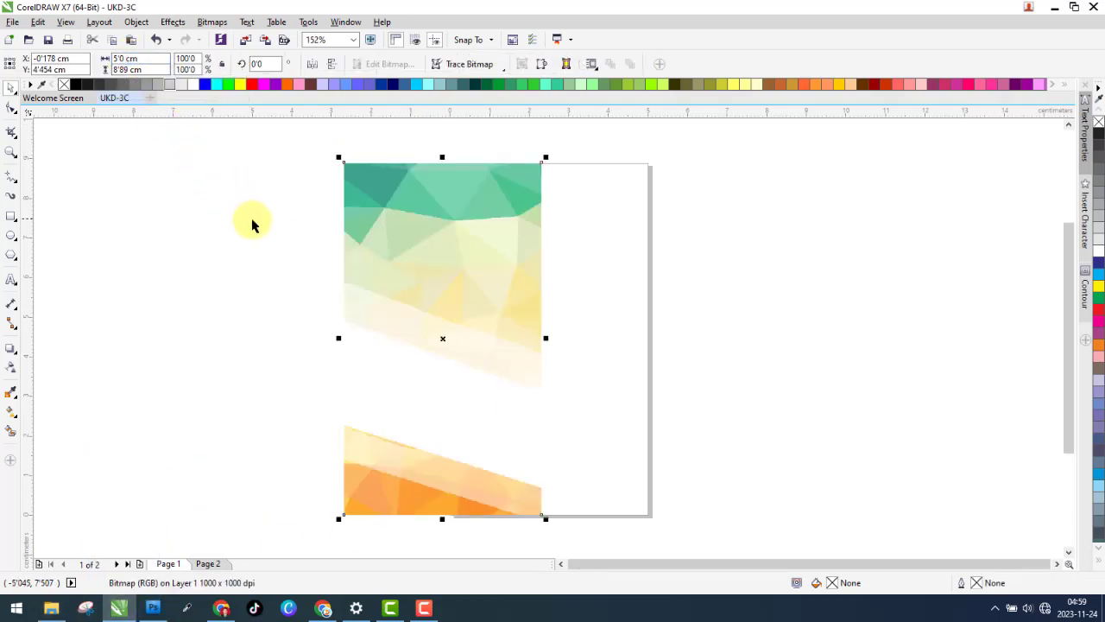
pyautogui.press('Return')
pyautogui.click(296, 296)
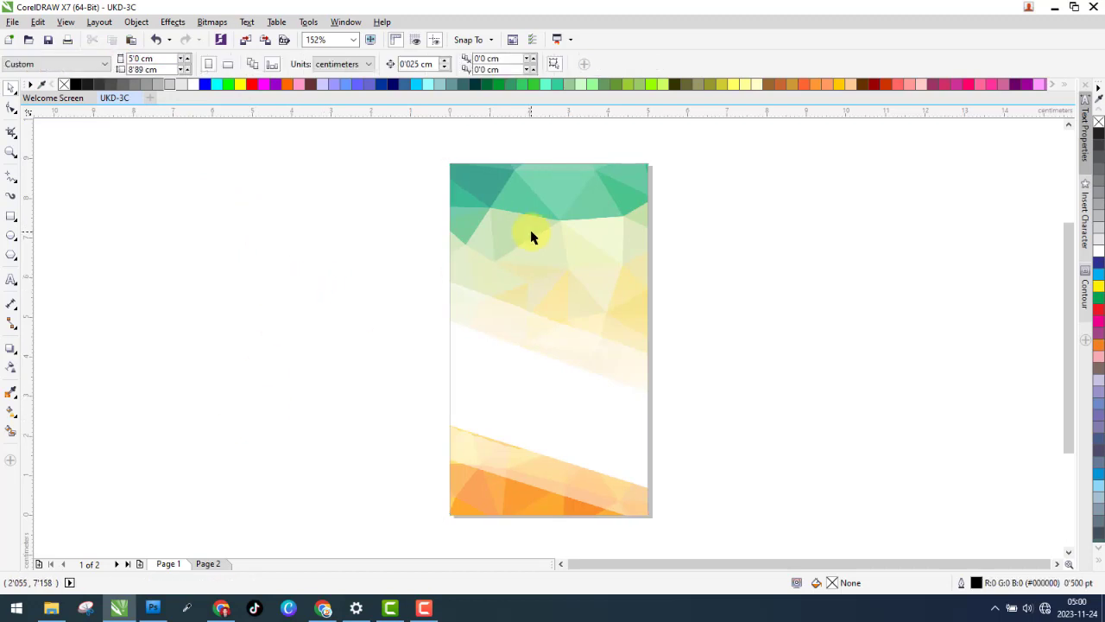
# - Draw a rectangle about 3.9 by 0.98 cm over the white logo panel of the reference poster on Page 2
pyautogui.click(221, 566)
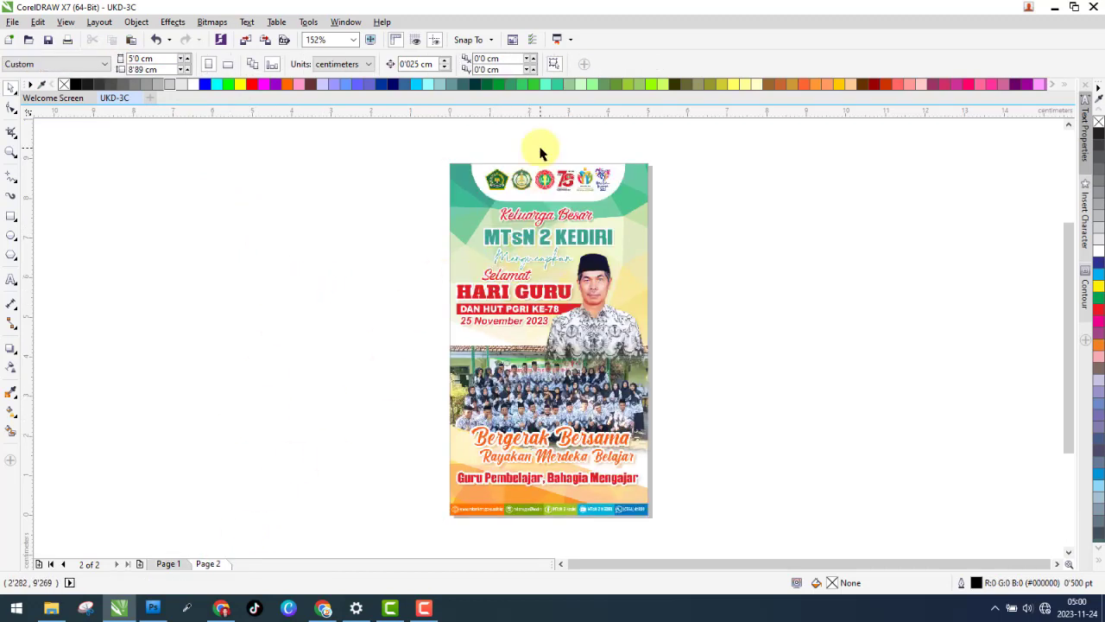
pyautogui.scroll(2, 540, 153)
pyautogui.click(12, 216)
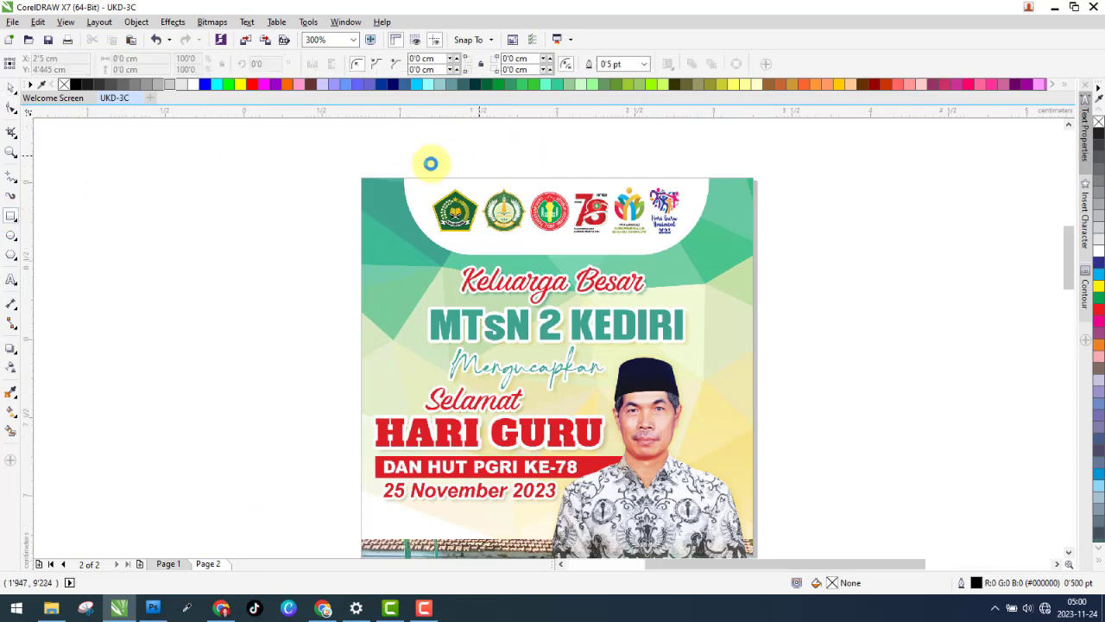
pyautogui.scroll(1, 480, 157)
pyautogui.moveTo(330, 201); pyautogui.dragTo(940, 338)
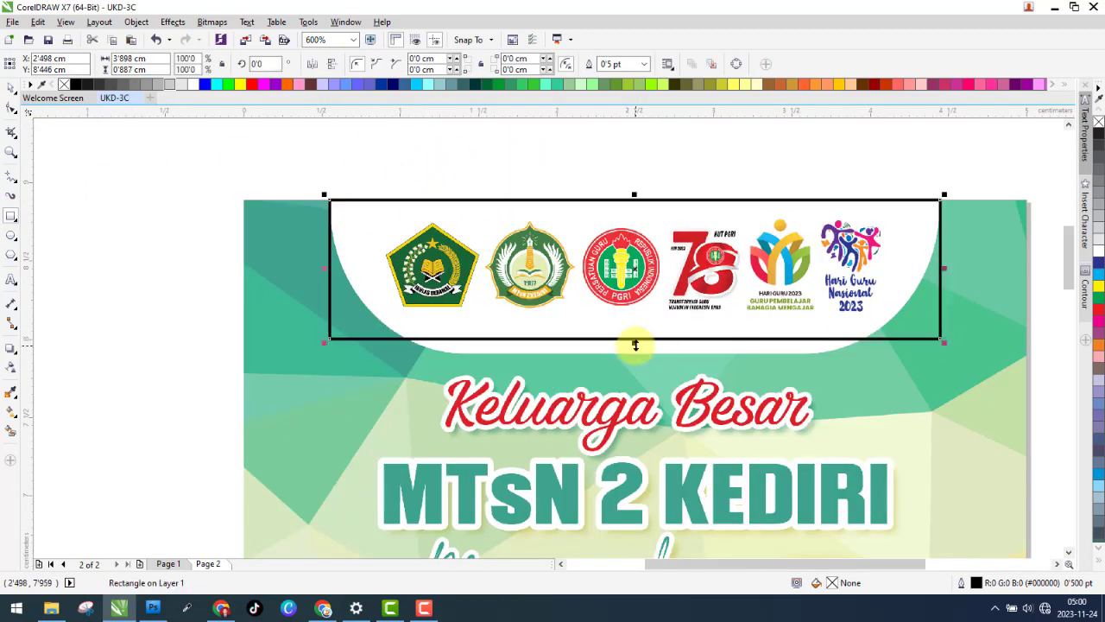
pyautogui.moveTo(635, 345); pyautogui.dragTo(646, 363)
pyautogui.scroll(1, 462, 303)
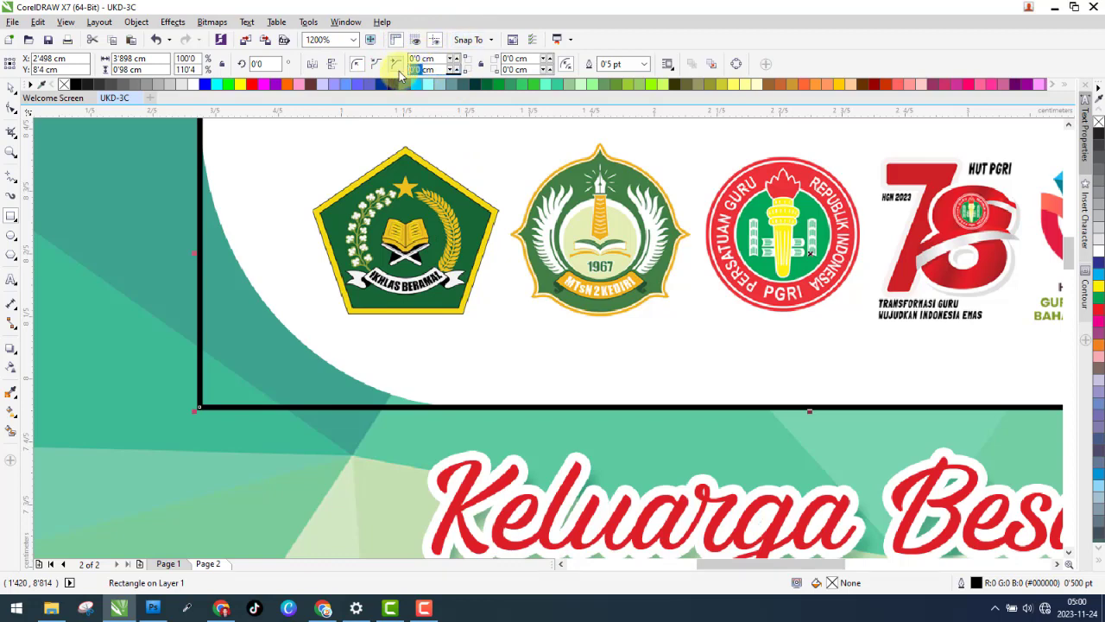
# - Try corner radii such as 0.5 and 0.75 cm on the rectangle's lower-left corner to match the reference panel
pyautogui.write("2'7")
pyautogui.press('Return')
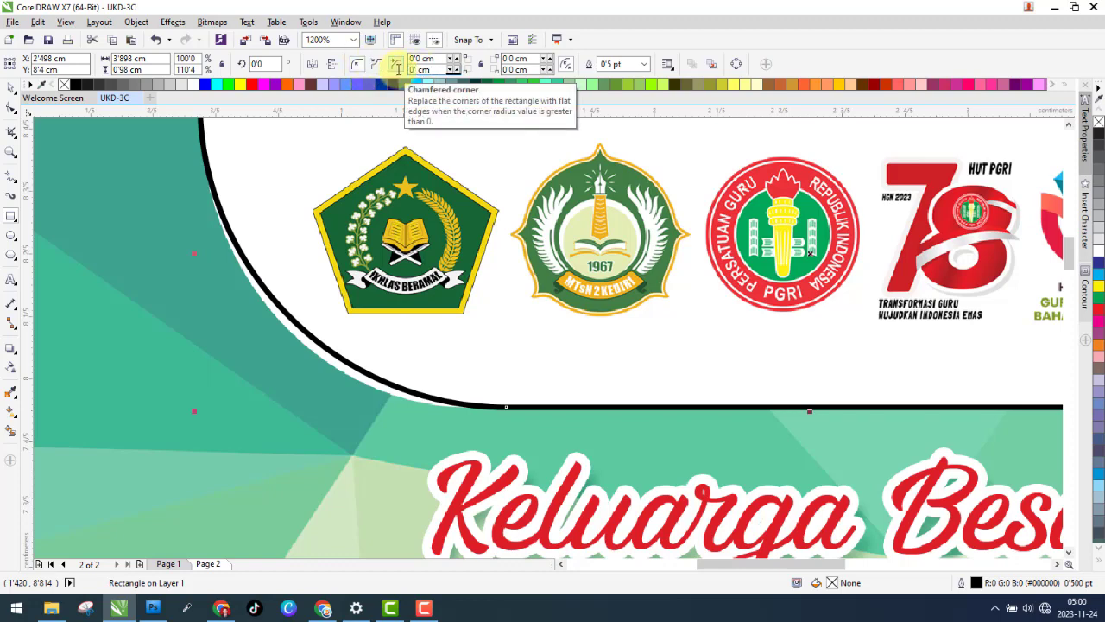
pyautogui.write('5')
pyautogui.press('Return')
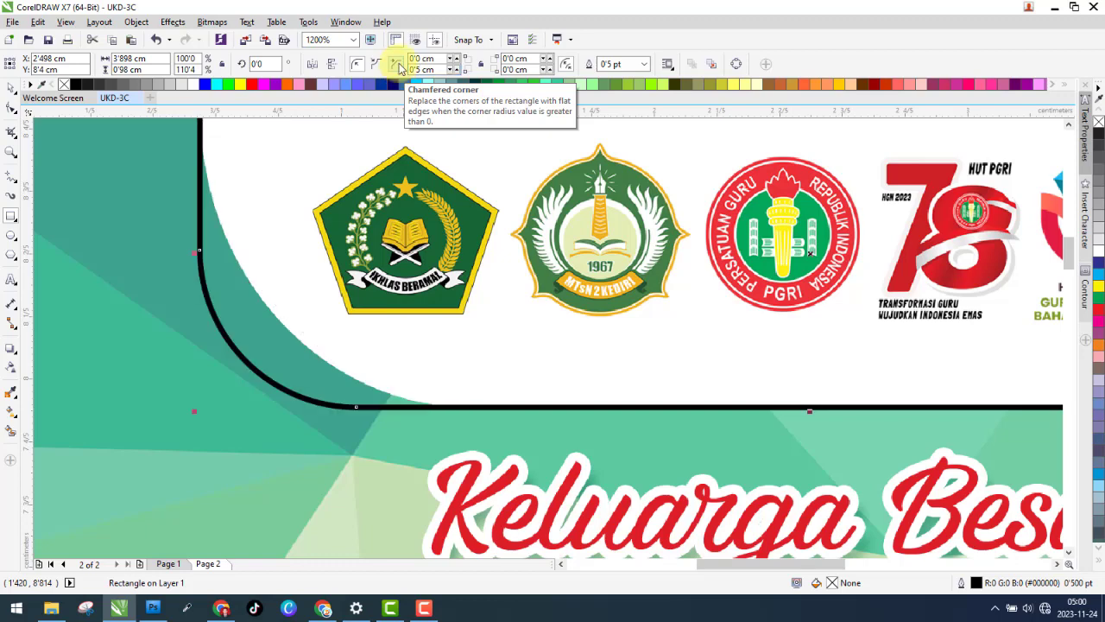
pyautogui.write('0.75')
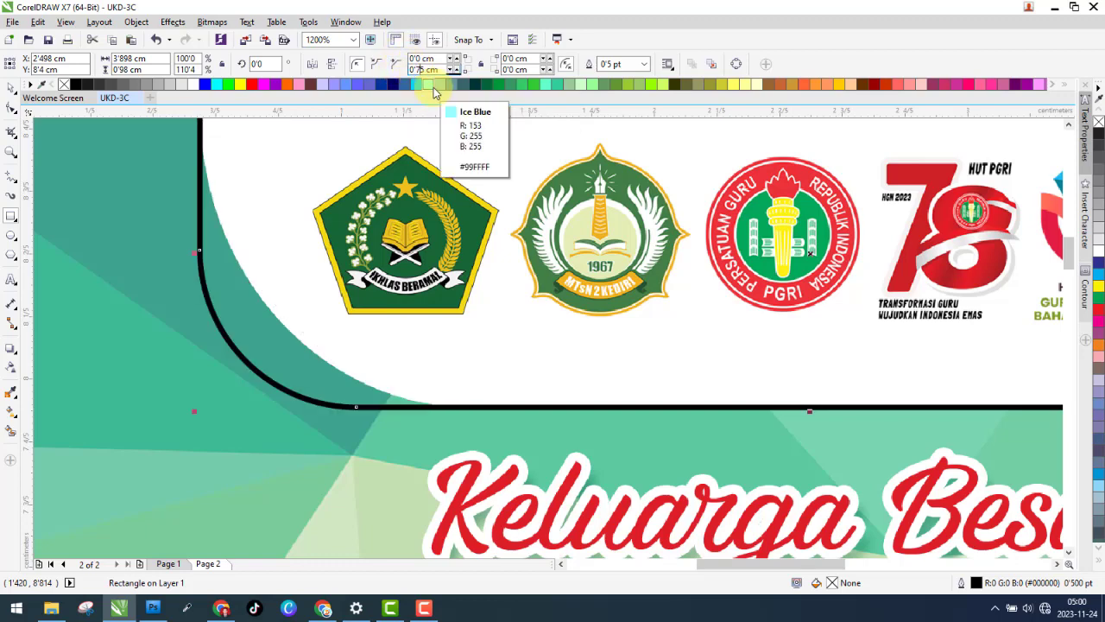
pyautogui.press('Return')
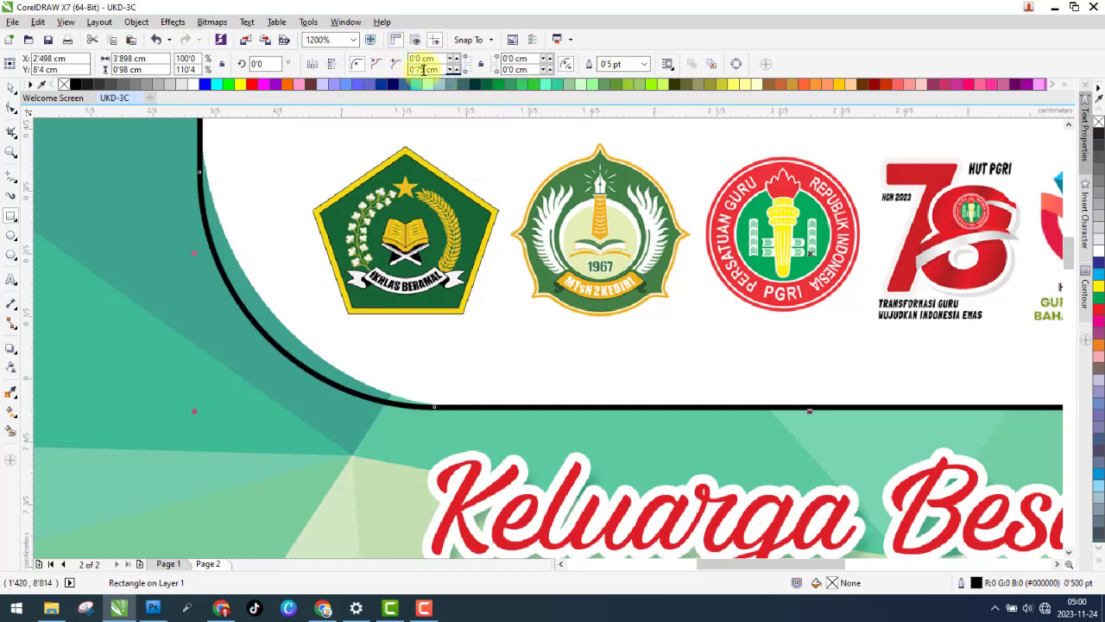
# - Set the radius of both lower corners of the rectangle to 0.9 cm
pyautogui.press('Return')
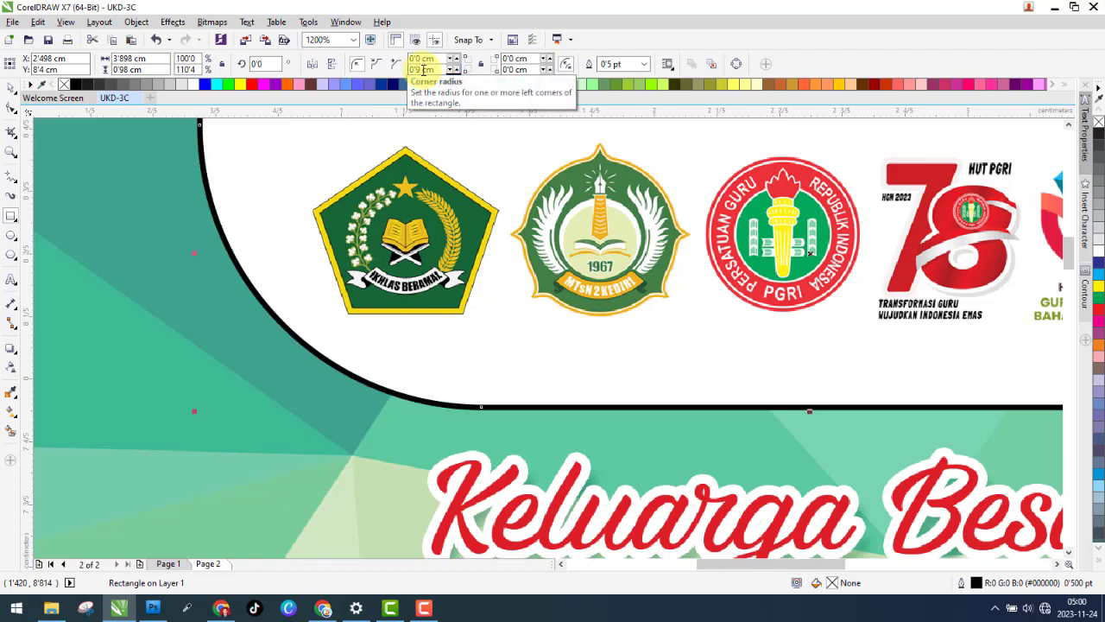
pyautogui.scroll(-2, 193, 289)
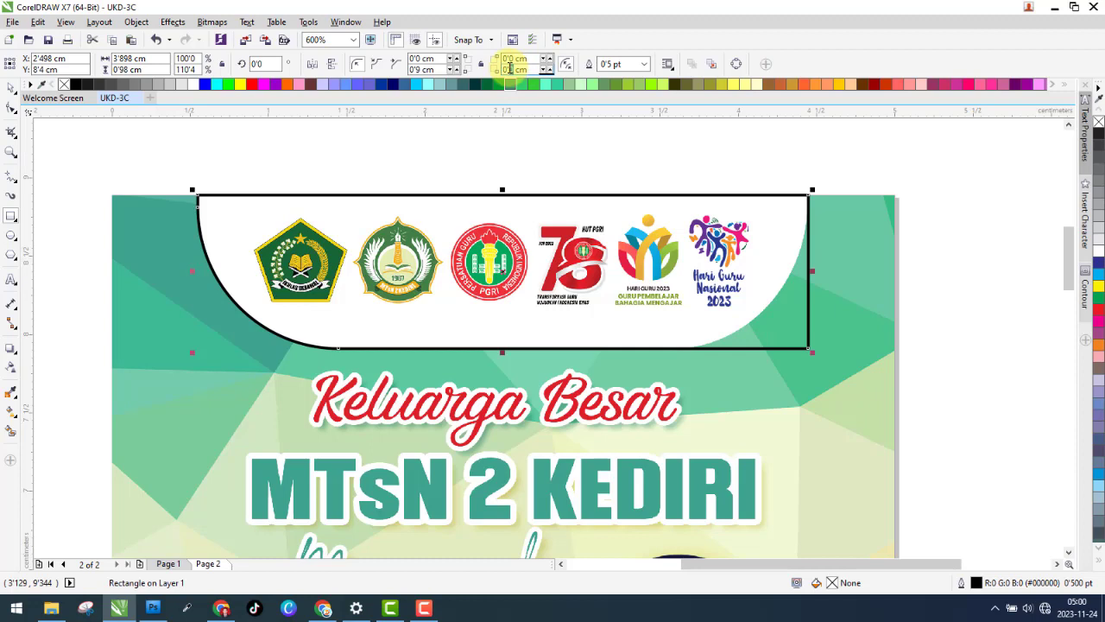
pyautogui.press('Return')
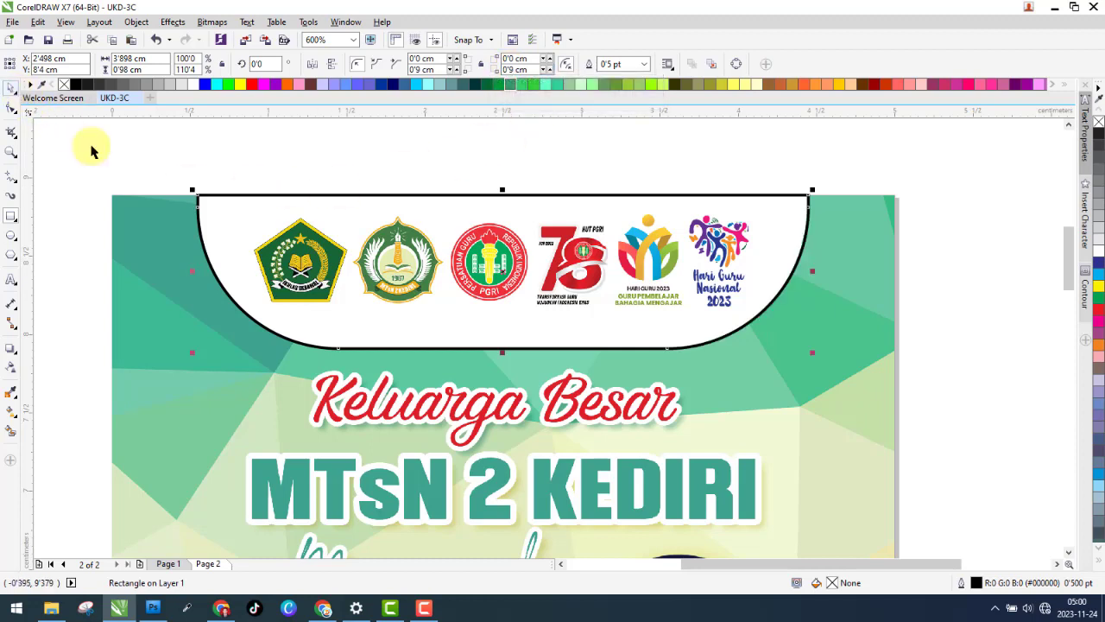
# - Transfer the rounded rectangle from Page 2 to Page 1, fill it with white and remove its outline
pyautogui.click(169, 563)
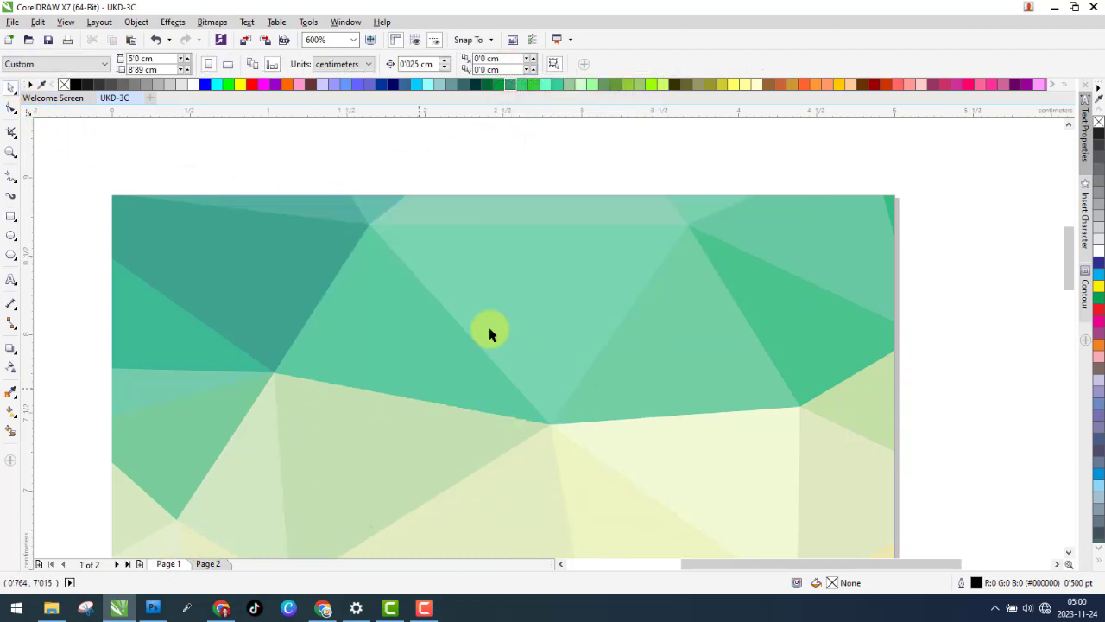
pyautogui.hotkey('ctrl', 'v')
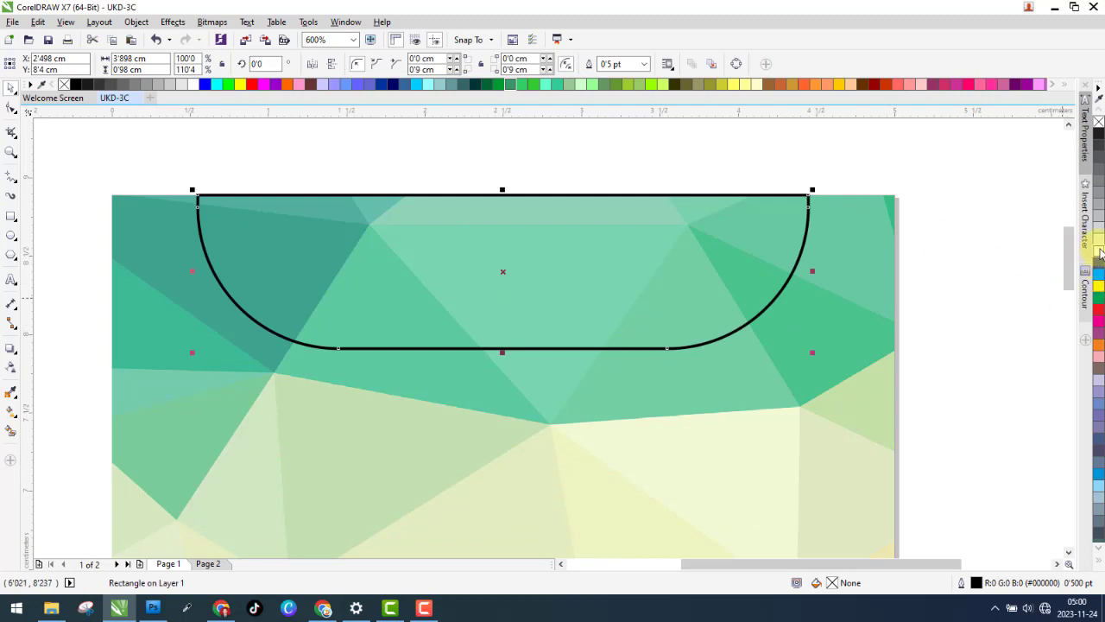
pyautogui.click(193, 84)
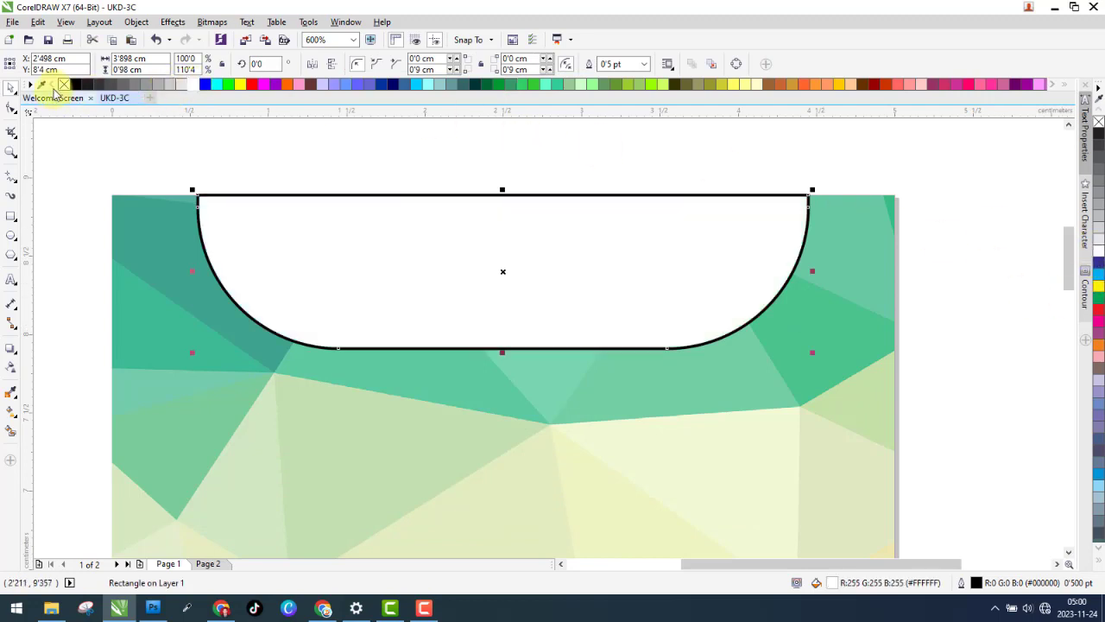
pyautogui.rightClick(65, 84)
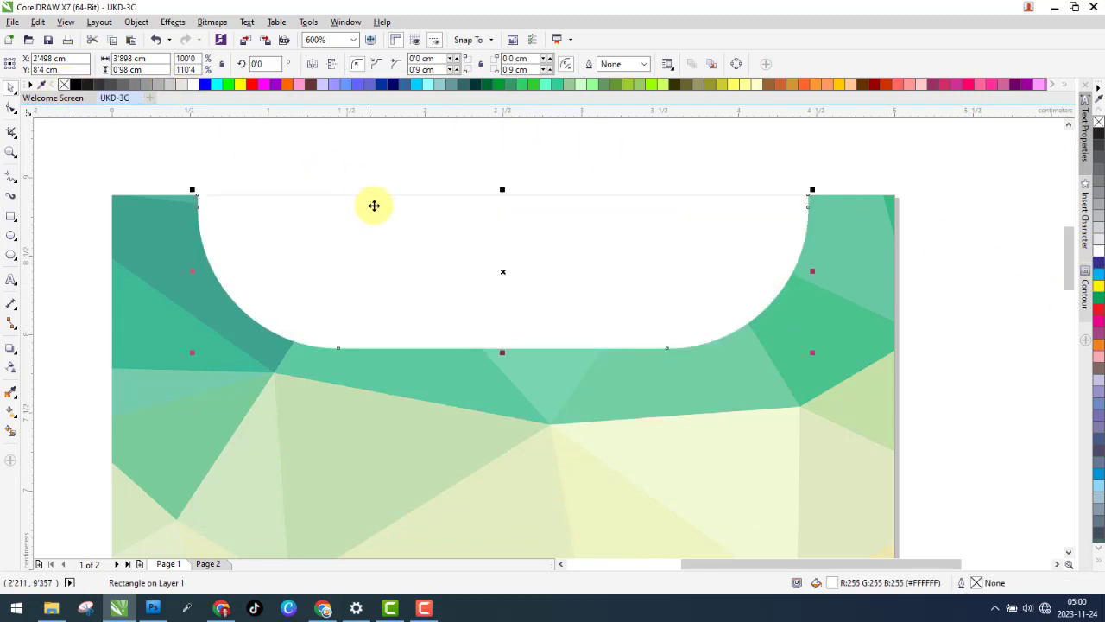
# - Return to Page 2, switch to File Explorer and show the UKD-3C Logo folder as large icons
pyautogui.click(208, 564)
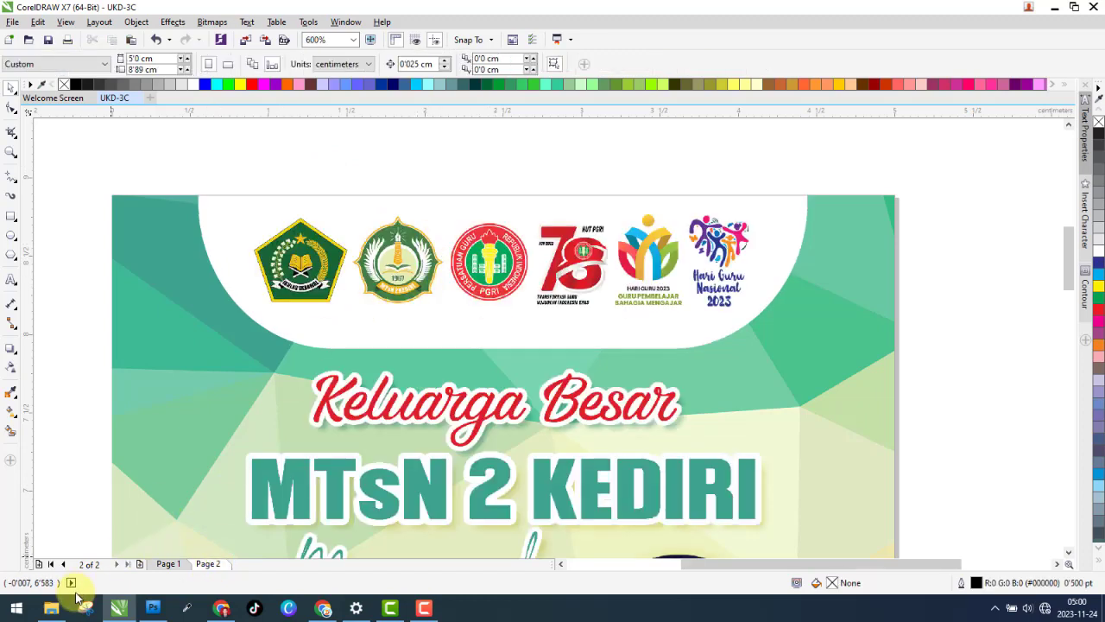
pyautogui.click(53, 606)
pyautogui.click(13, 45)
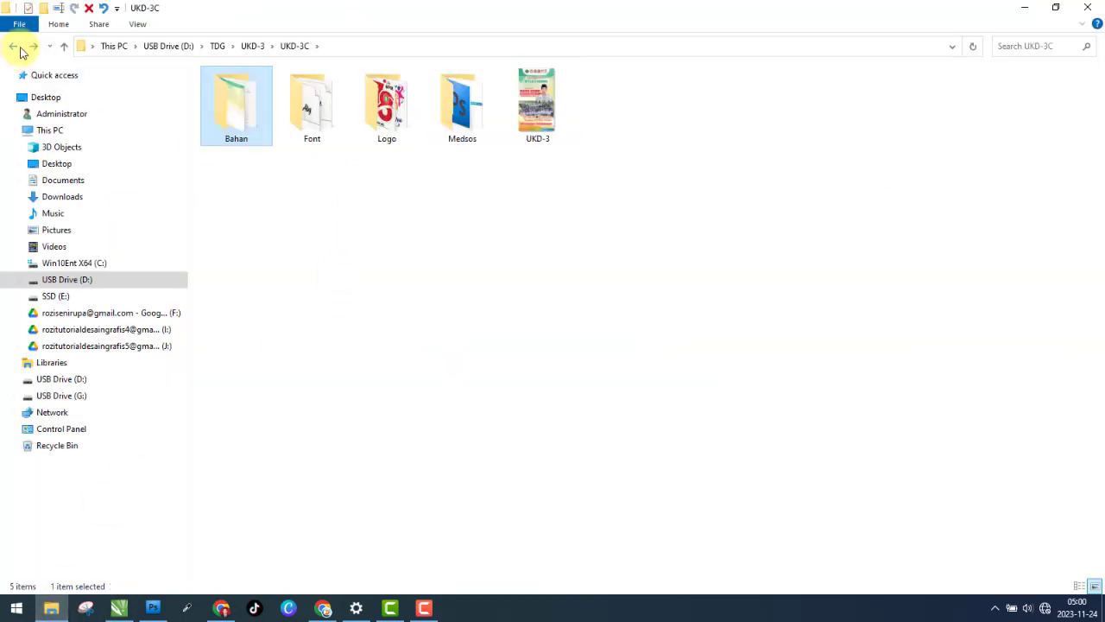
pyautogui.doubleClick(382, 100)
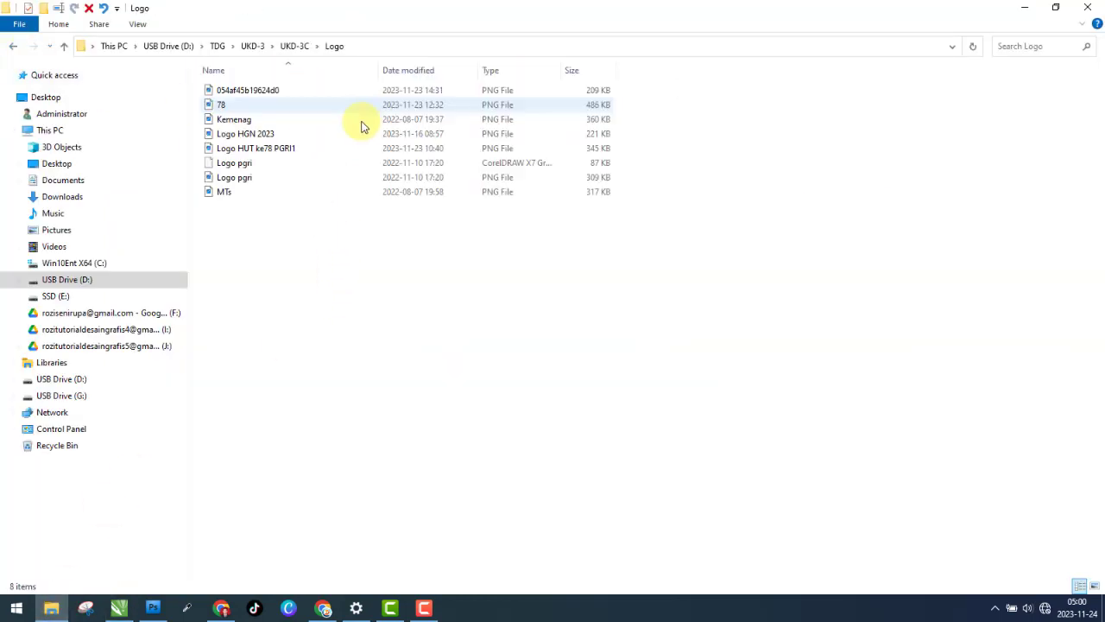
pyautogui.click(138, 24)
pyautogui.click(227, 43)
# - Bring the images 054af45b19624d0, 78, Kemenag, Logo HGN 2023, Logo pgri and MTs from the Logo folder into Page 2
pyautogui.moveTo(232, 179); pyautogui.dragTo(497, 113)
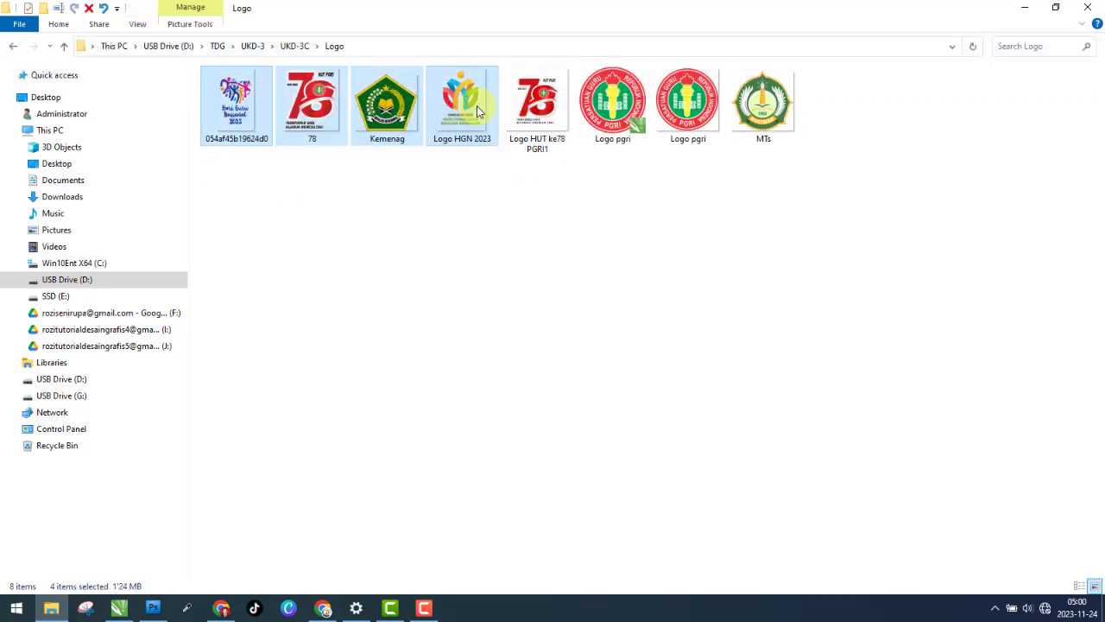
pyautogui.keyDown('ctrl'); pyautogui.click(688, 103); pyautogui.keyUp('ctrl')
pyautogui.moveTo(755, 119); pyautogui.dragTo(638, 260)
pyautogui.scroll(-10, 383, 279)
# - Gather the oversized imported logos into one overlapping cluster away from the page
pyautogui.moveTo(464, 288); pyautogui.dragTo(600, 247)
pyautogui.moveTo(452, 254); pyautogui.dragTo(641, 268)
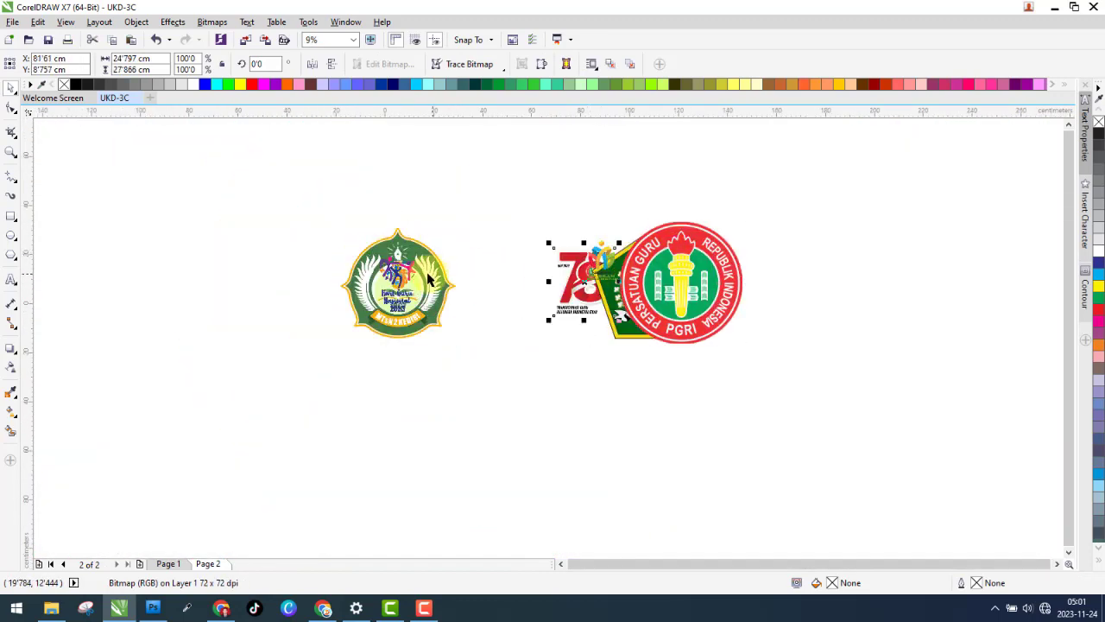
pyautogui.moveTo(414, 274); pyautogui.dragTo(617, 275)
pyautogui.click(415, 273)
pyautogui.moveTo(401, 276); pyautogui.dragTo(601, 259)
# - Scale all six logos down together to about 1.66 by 1.03 cm and move them just above the reference poster
pyautogui.moveTo(501, 182); pyautogui.dragTo(893, 432)
pyautogui.moveTo(750, 216); pyautogui.dragTo(570, 330)
pyautogui.moveTo(561, 335); pyautogui.dragTo(395, 288)
pyautogui.scroll(5, 444, 288)
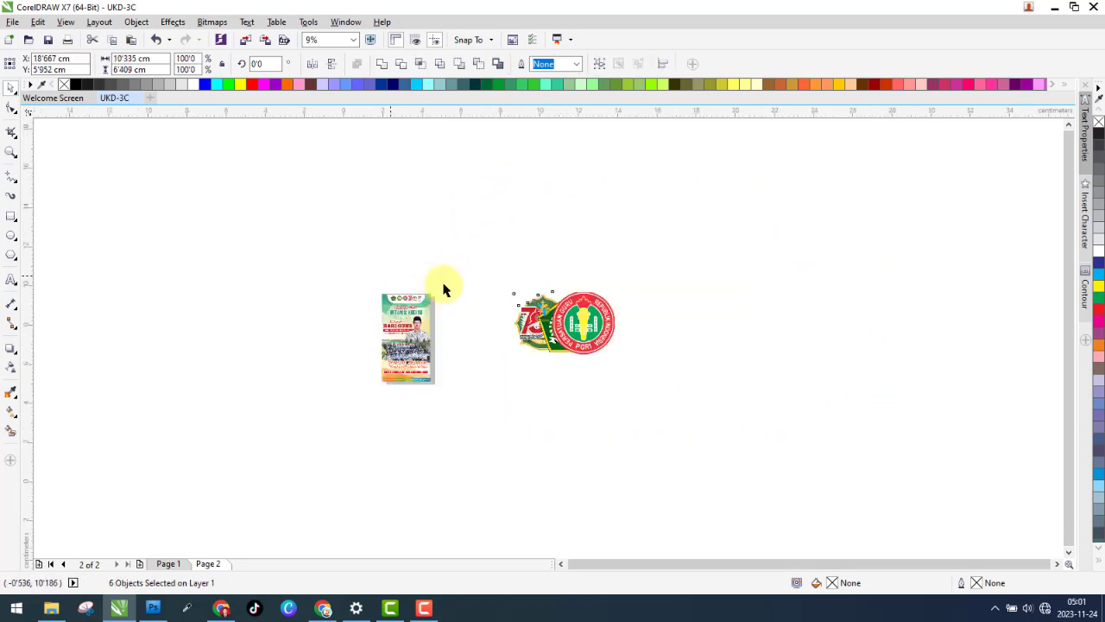
pyautogui.moveTo(816, 301); pyautogui.dragTo(735, 346)
pyautogui.moveTo(635, 351); pyautogui.dragTo(383, 245)
pyautogui.scroll(3, 414, 284)
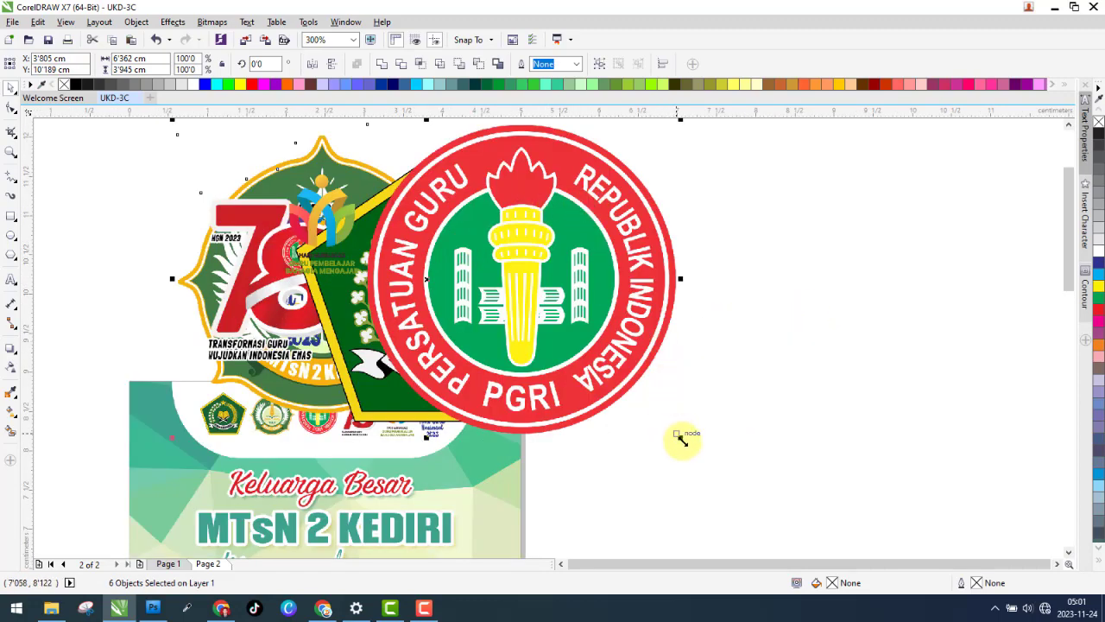
pyautogui.moveTo(683, 440); pyautogui.dragTo(438, 287)
pyautogui.moveTo(382, 232); pyautogui.dragTo(457, 291)
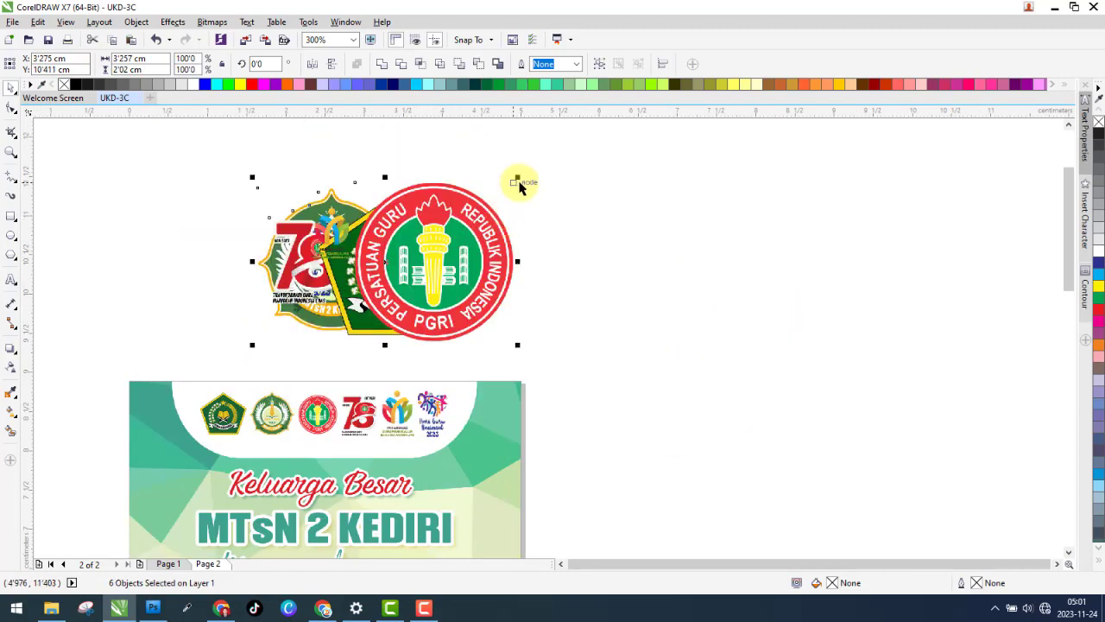
pyautogui.moveTo(518, 179); pyautogui.dragTo(390, 258)
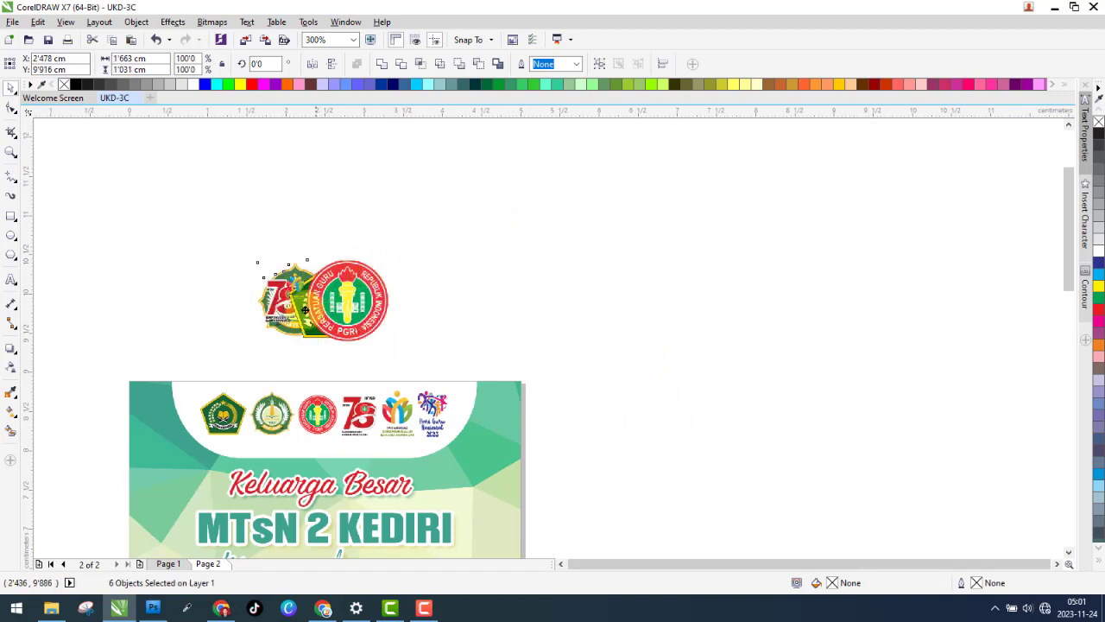
pyautogui.moveTo(304, 309); pyautogui.dragTo(326, 269)
# - Separate the PGRI logo from the cluster and set it aside above the poster
pyautogui.click(419, 294)
pyautogui.moveTo(420, 293); pyautogui.dragTo(436, 365)
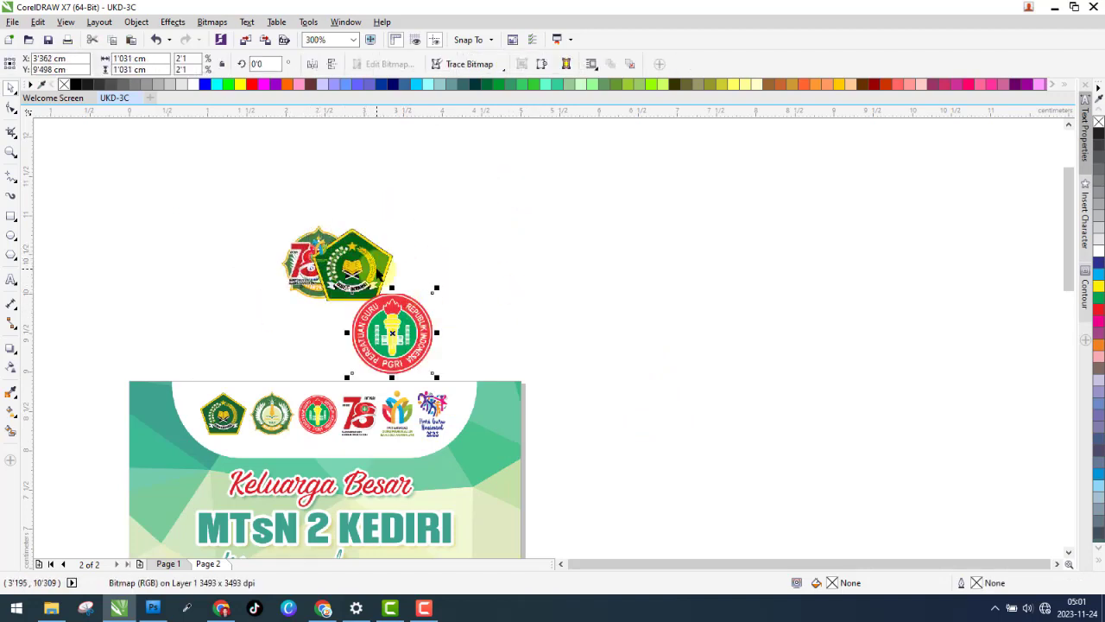
pyautogui.moveTo(393, 319); pyautogui.dragTo(475, 289)
# - Fit the Kemenag logo exactly over its counterpart in the reference poster, scaled to about 0.595 by 0.536 cm
pyautogui.moveTo(341, 267); pyautogui.dragTo(211, 349)
pyautogui.scroll(2, 206, 352)
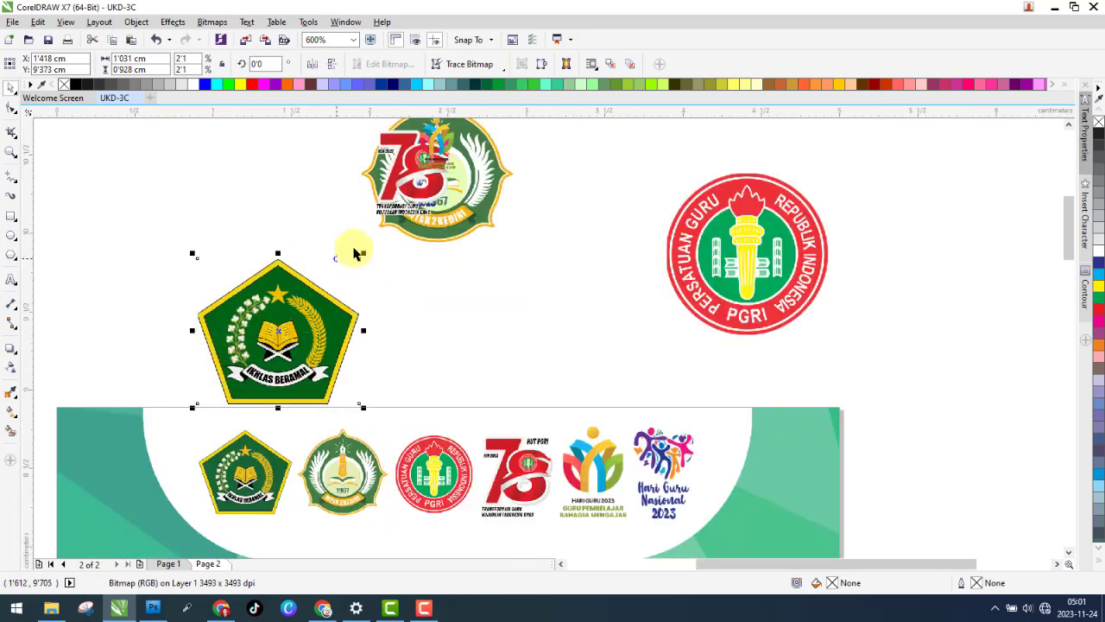
pyautogui.moveTo(363, 253); pyautogui.dragTo(271, 320)
pyautogui.moveTo(233, 362); pyautogui.dragTo(220, 475)
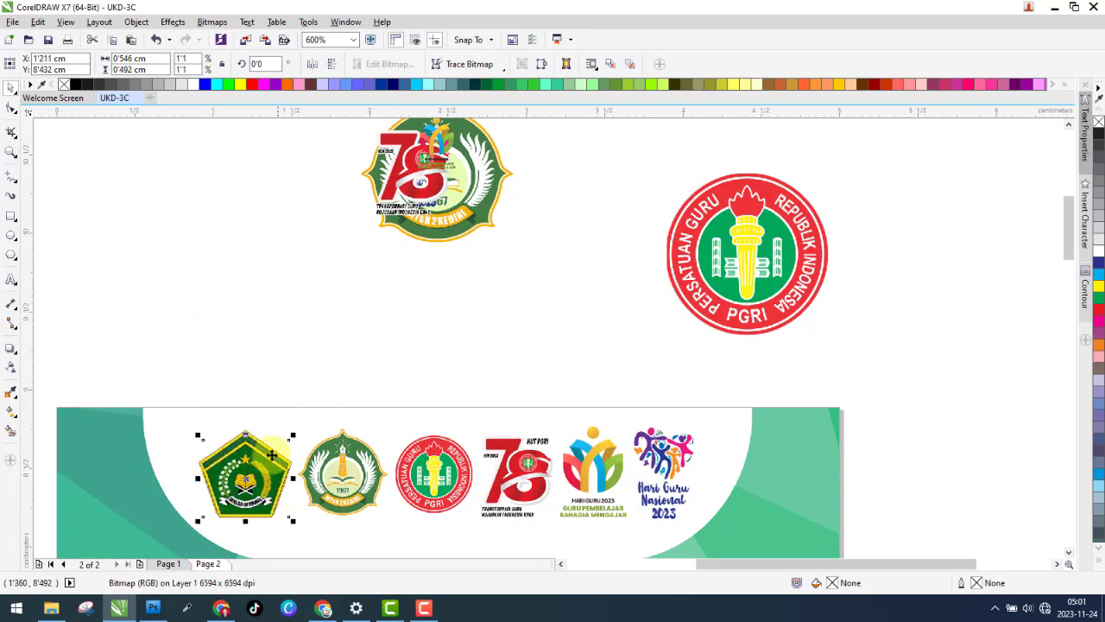
pyautogui.scroll(2, 220, 475)
pyautogui.scroll(6, 220, 476)
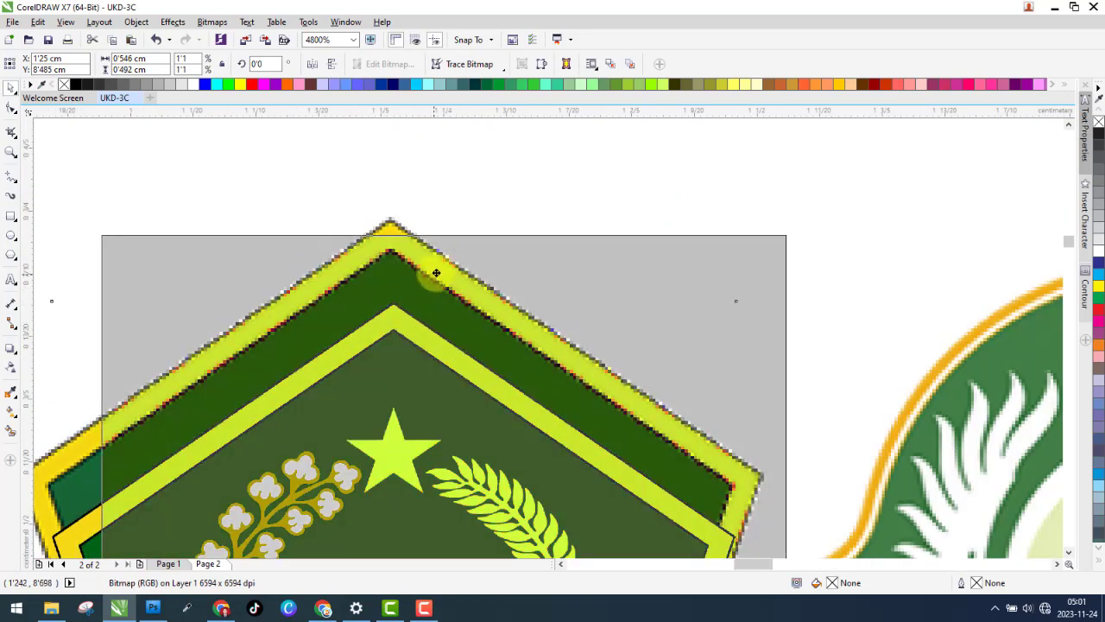
pyautogui.moveTo(443, 260); pyautogui.dragTo(446, 258)
pyautogui.scroll(-7, 518, 224)
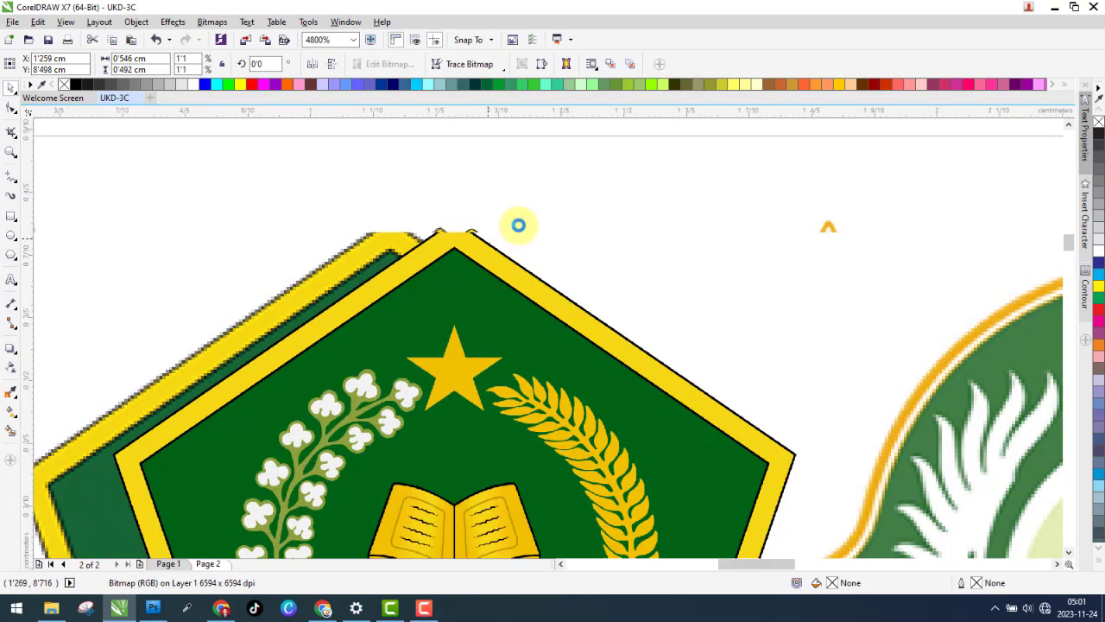
pyautogui.scroll(3, 434, 317)
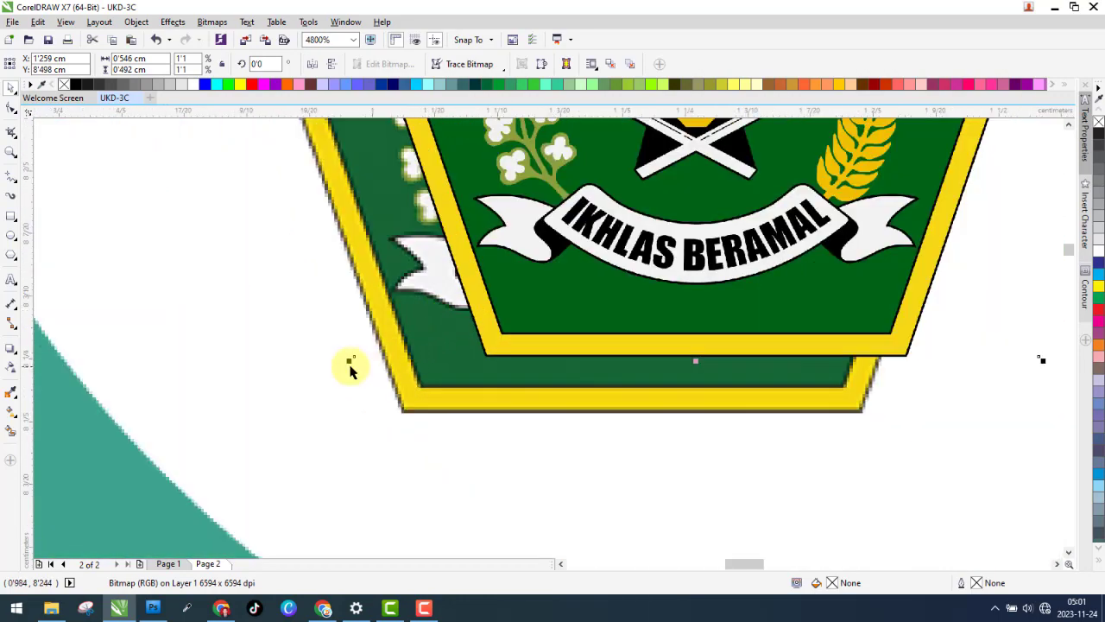
pyautogui.moveTo(350, 367); pyautogui.dragTo(286, 415)
pyautogui.scroll(-2, 445, 339)
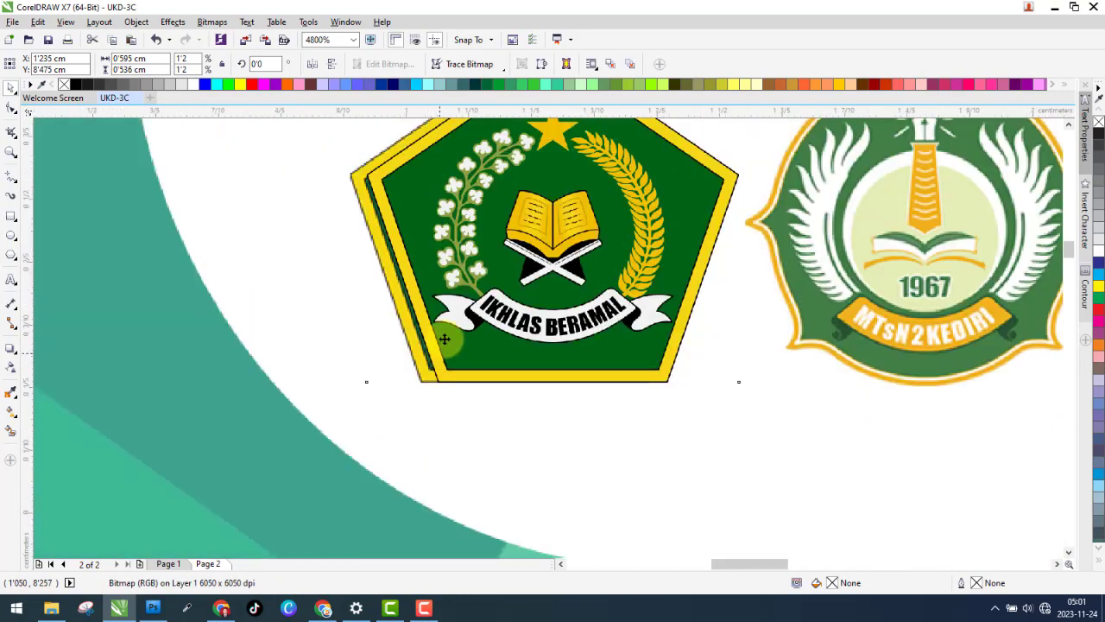
pyautogui.scroll(2, 371, 178)
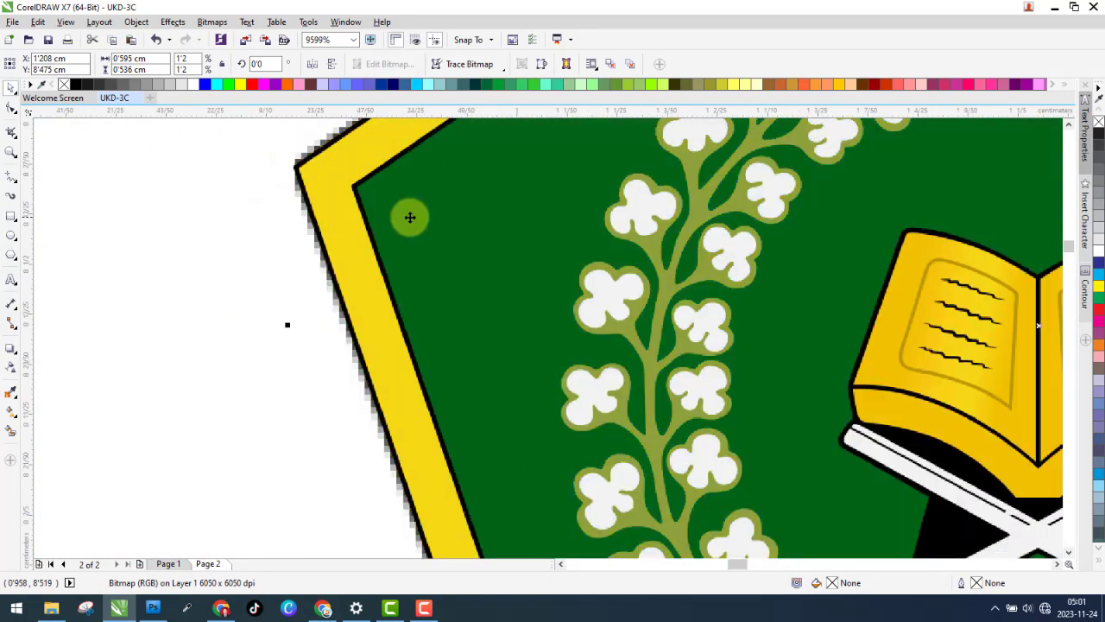
# - Fit the MTs logo exactly over its counterpart in the reference poster, scaled to about 0.577 by 0.553 cm
pyautogui.scroll(-10, 411, 218)
pyautogui.moveTo(462, 155); pyautogui.dragTo(429, 259)
pyautogui.scroll(2, 460, 219)
pyautogui.moveTo(476, 204); pyautogui.dragTo(427, 247)
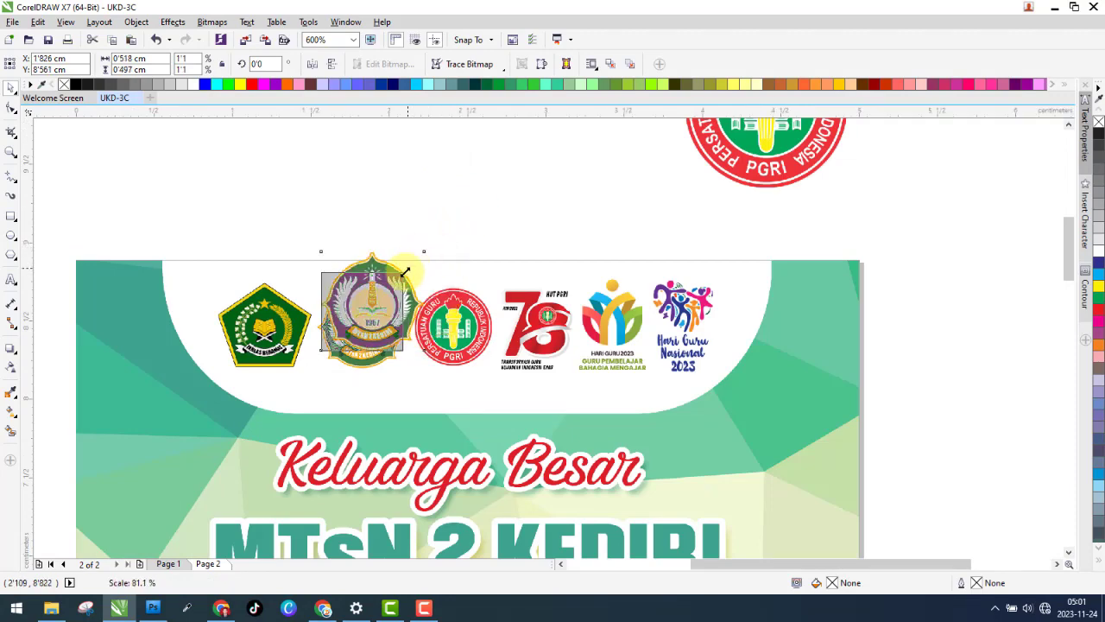
pyautogui.scroll(8, 378, 304)
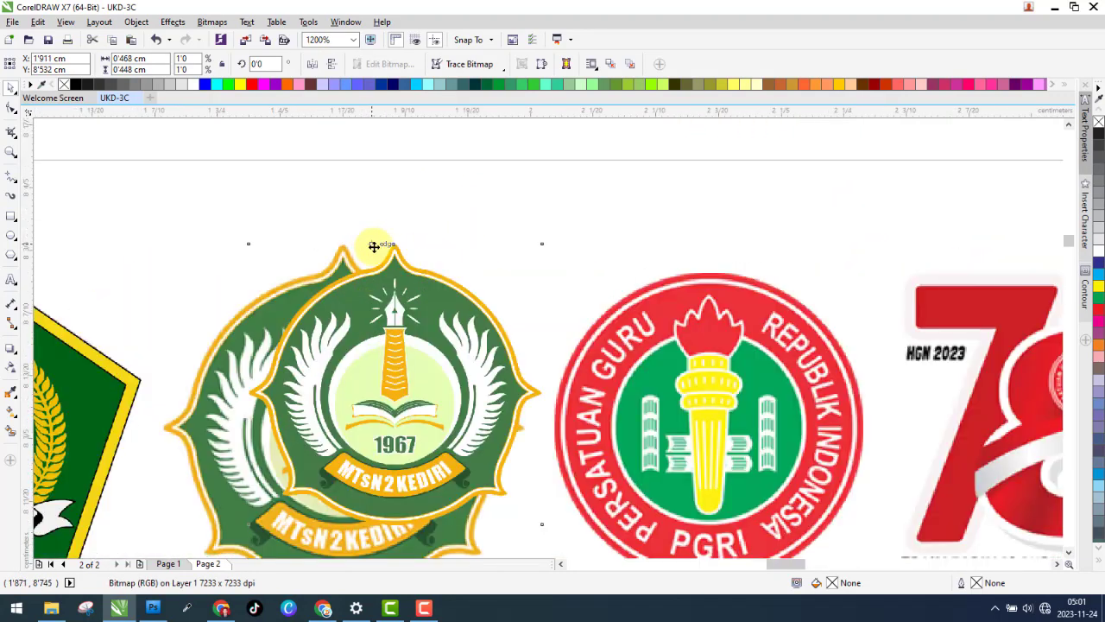
pyautogui.scroll(-8, 546, 225)
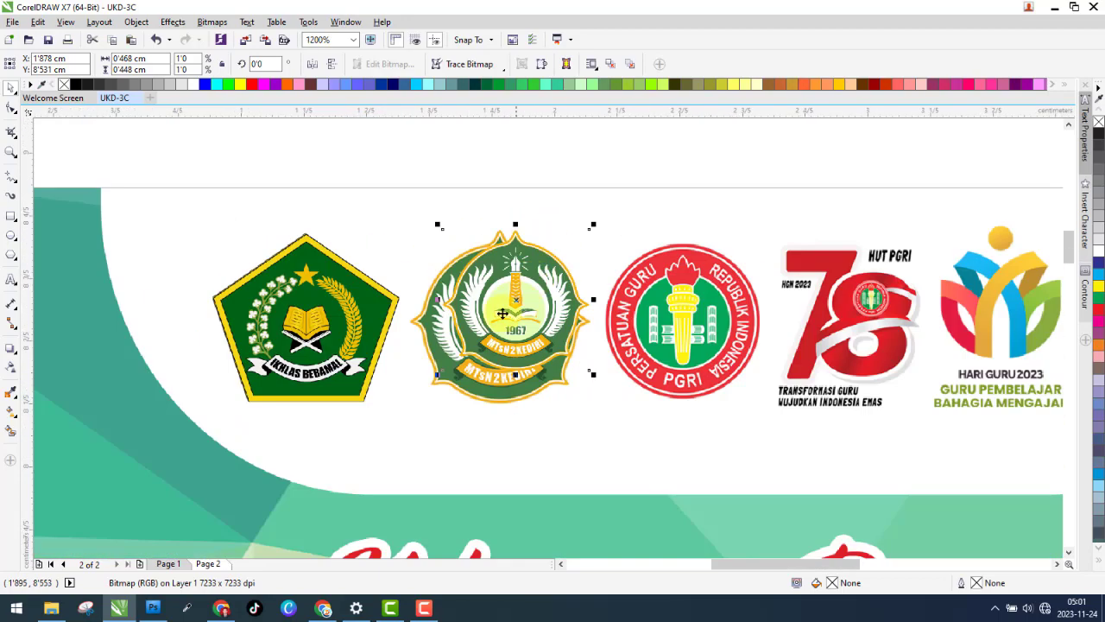
pyautogui.scroll(3, 446, 373)
pyautogui.moveTo(464, 372); pyautogui.dragTo(353, 443)
pyautogui.scroll(2, 361, 432)
pyautogui.scroll(-10, 510, 271)
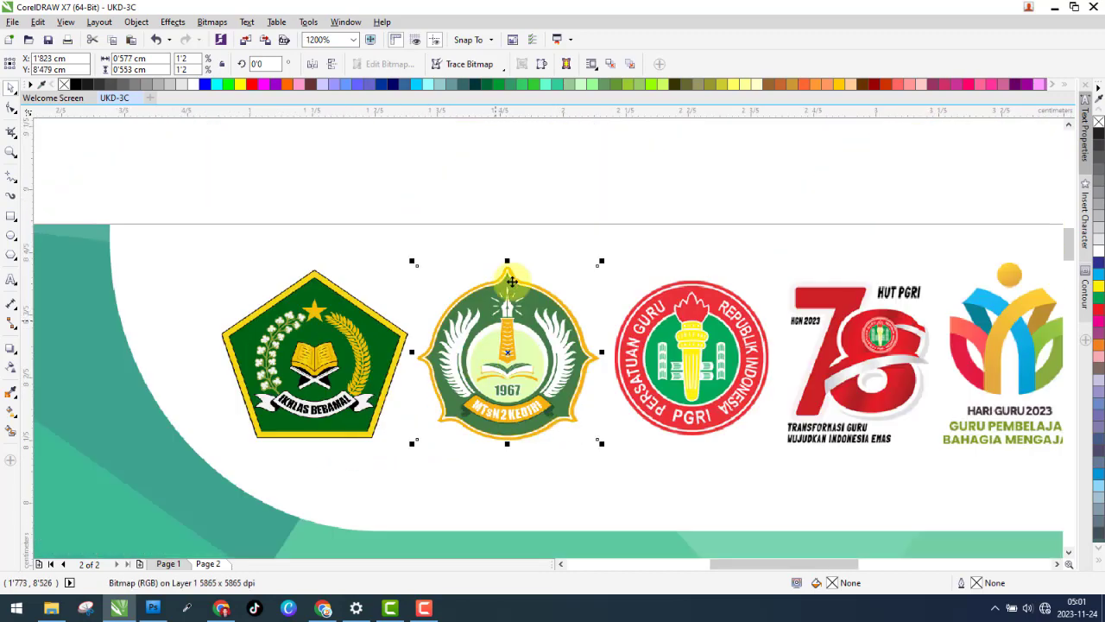
pyautogui.scroll(7, 508, 277)
pyautogui.scroll(2, 508, 276)
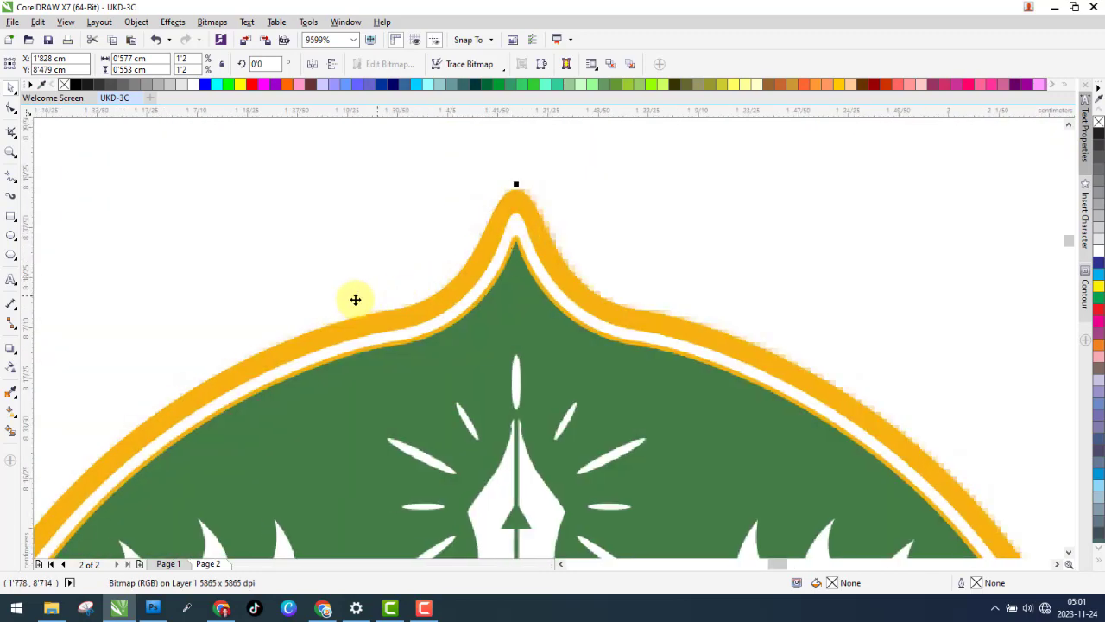
# - Move the PGRI logo onto its counterpart in the reference poster and scale it down to about 0.488 by 0.488 cm
pyautogui.scroll(-10, 326, 323)
pyautogui.scroll(-5, 326, 324)
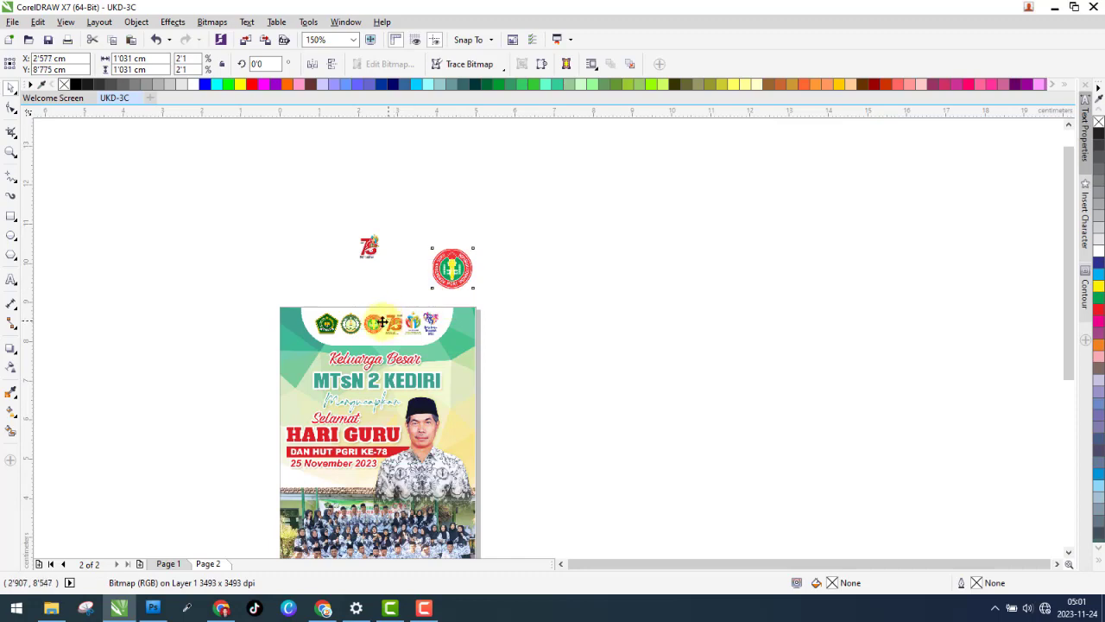
pyautogui.moveTo(381, 322); pyautogui.dragTo(380, 322)
pyautogui.scroll(4, 380, 321)
pyautogui.moveTo(546, 143); pyautogui.dragTo(405, 280)
pyautogui.moveTo(341, 358); pyautogui.dragTo(367, 375)
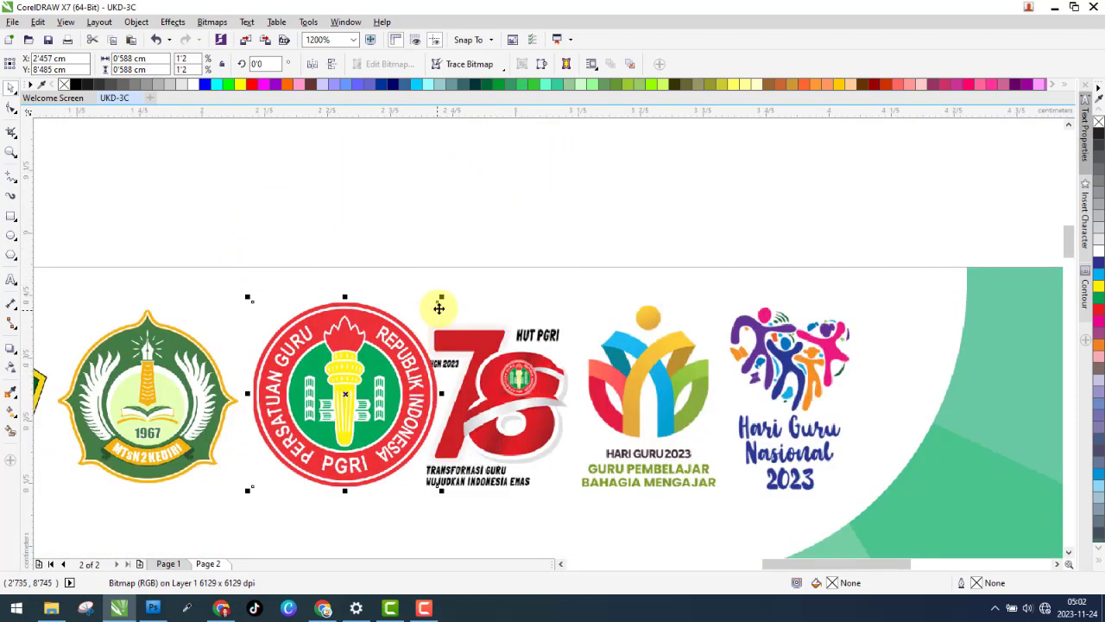
pyautogui.moveTo(441, 300); pyautogui.dragTo(408, 330)
pyautogui.moveTo(269, 369); pyautogui.dragTo(289, 359)
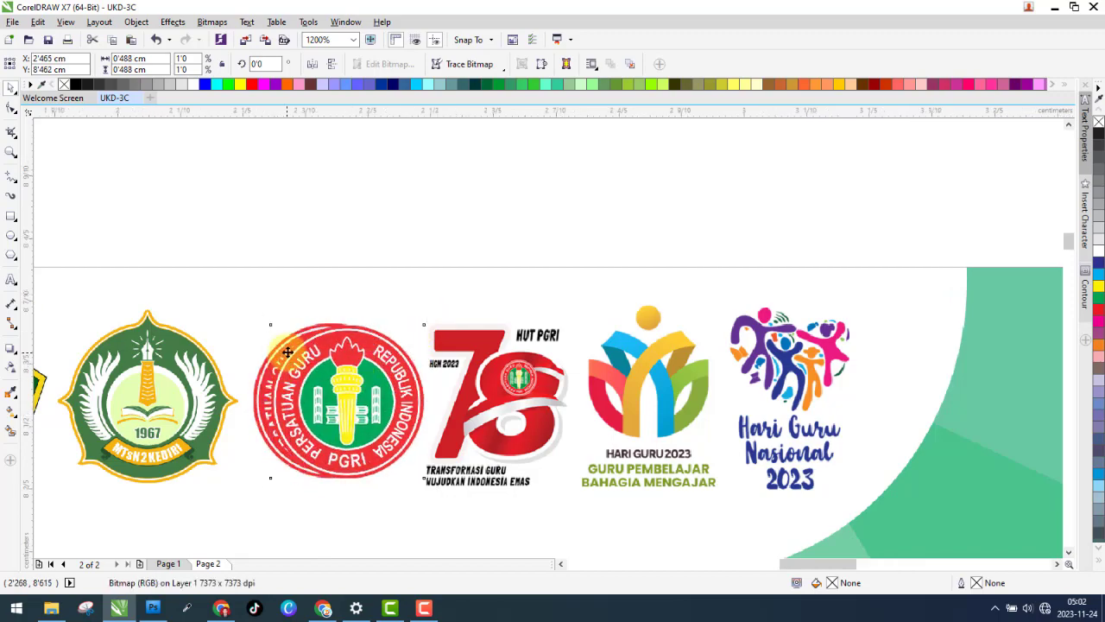
# - Enlarge the PGRI logo slightly to about 0.494 by 0.494 cm and align it exactly over its counterpart
pyautogui.scroll(2, 289, 359)
pyautogui.moveTo(513, 301); pyautogui.dragTo(523, 254)
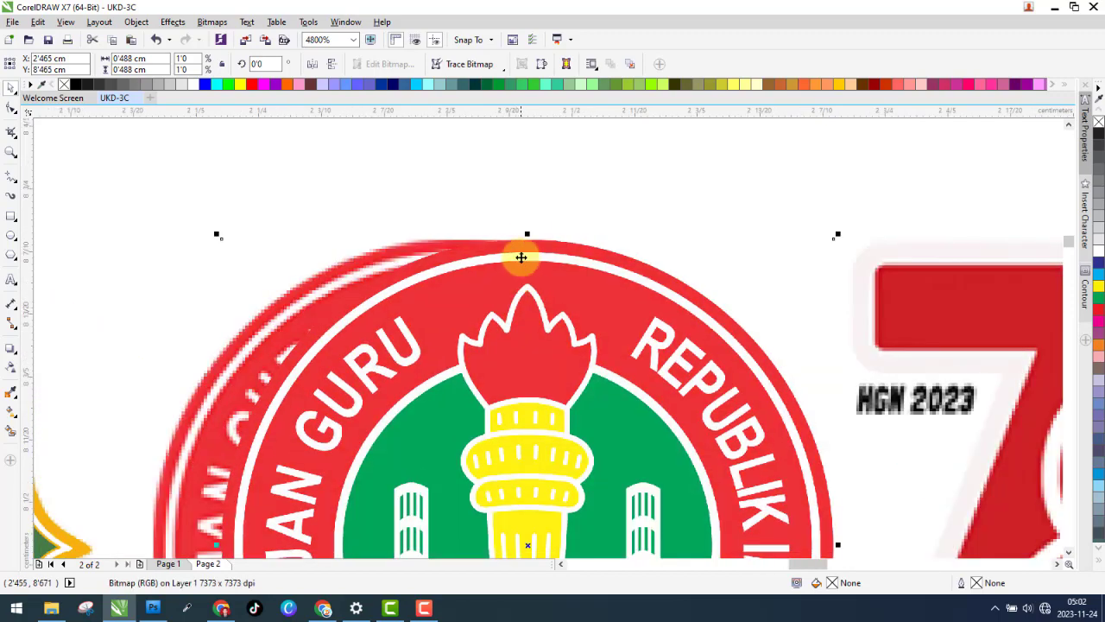
pyautogui.scroll(-2, 512, 271)
pyautogui.scroll(2, 475, 397)
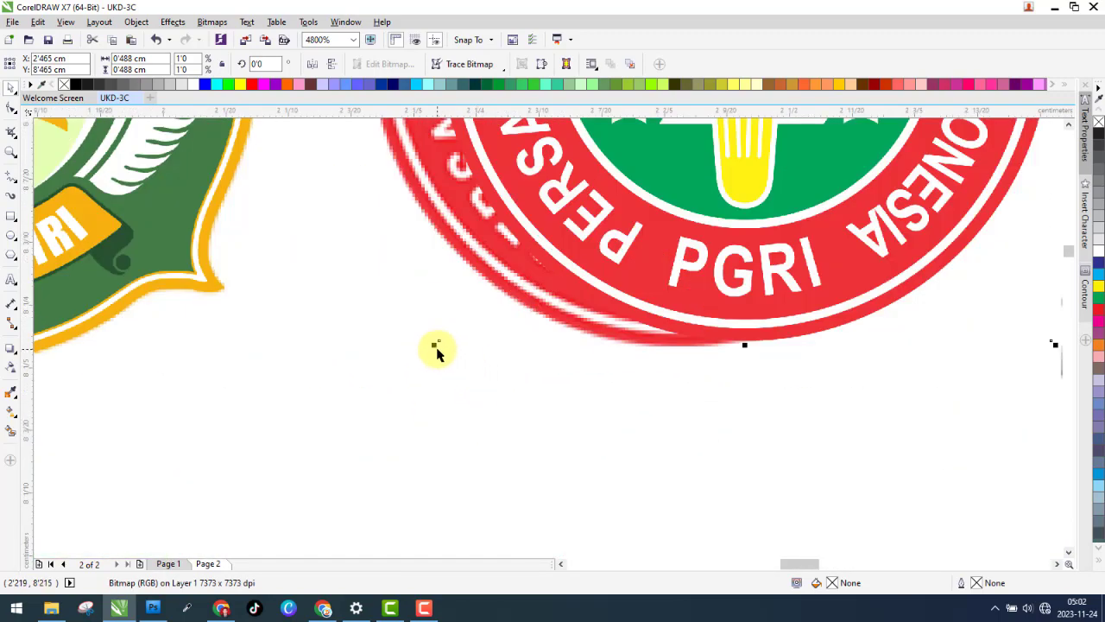
pyautogui.moveTo(435, 345); pyautogui.dragTo(417, 353)
pyautogui.scroll(-2, 506, 343)
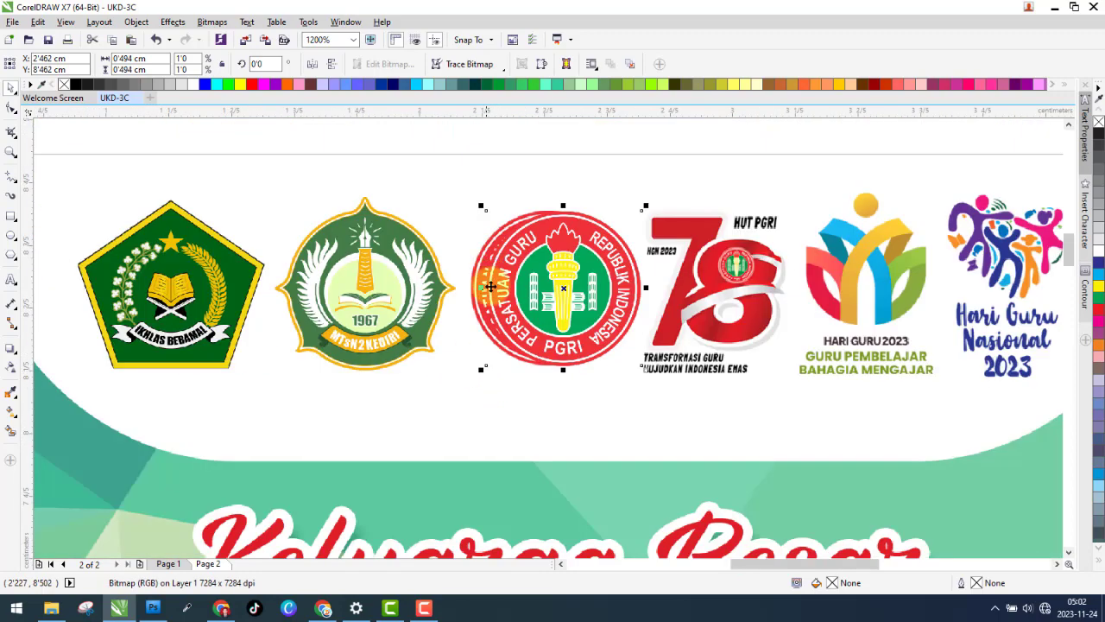
pyautogui.scroll(2, 490, 287)
pyautogui.moveTo(513, 296); pyautogui.dragTo(454, 328)
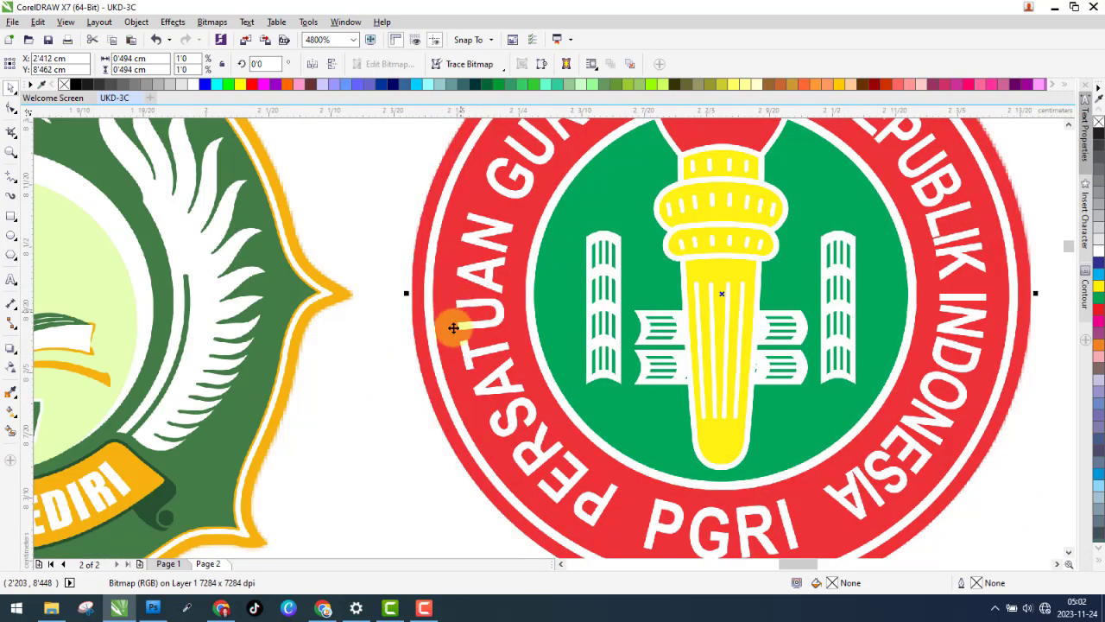
pyautogui.scroll(-4, 454, 328)
pyautogui.click(412, 164)
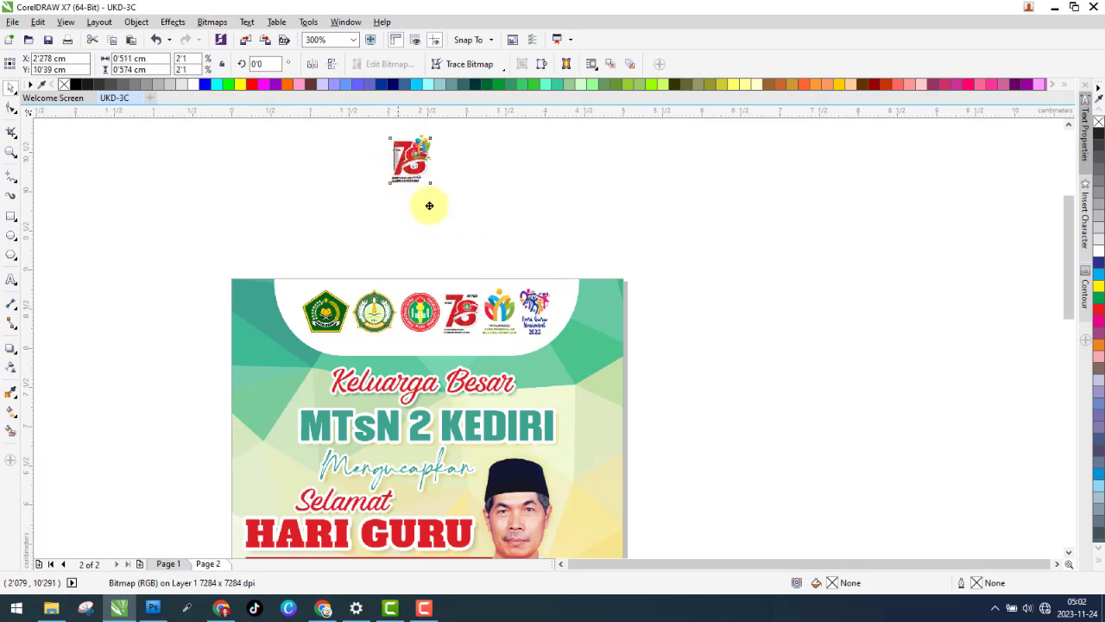
pyautogui.moveTo(430, 159); pyautogui.dragTo(470, 307)
pyautogui.scroll(1, 470, 307)
pyautogui.hotkey('ctrl', 'z')
pyautogui.hotkey('ctrl', 'z')
# - Fit the HUT PGRI 78 logo exactly over its counterpart in the reference poster, scaled to about 0.493 by 0.554 cm
pyautogui.moveTo(471, 217); pyautogui.dragTo(458, 298)
pyautogui.scroll(1, 444, 283)
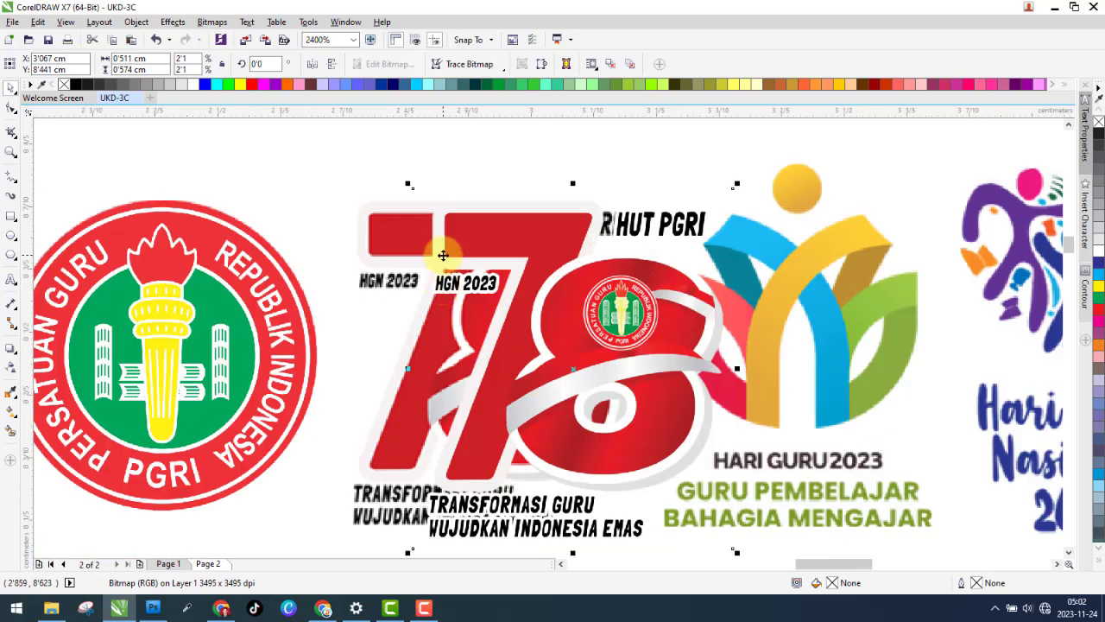
pyautogui.scroll(-3, 462, 314)
pyautogui.scroll(3, 439, 442)
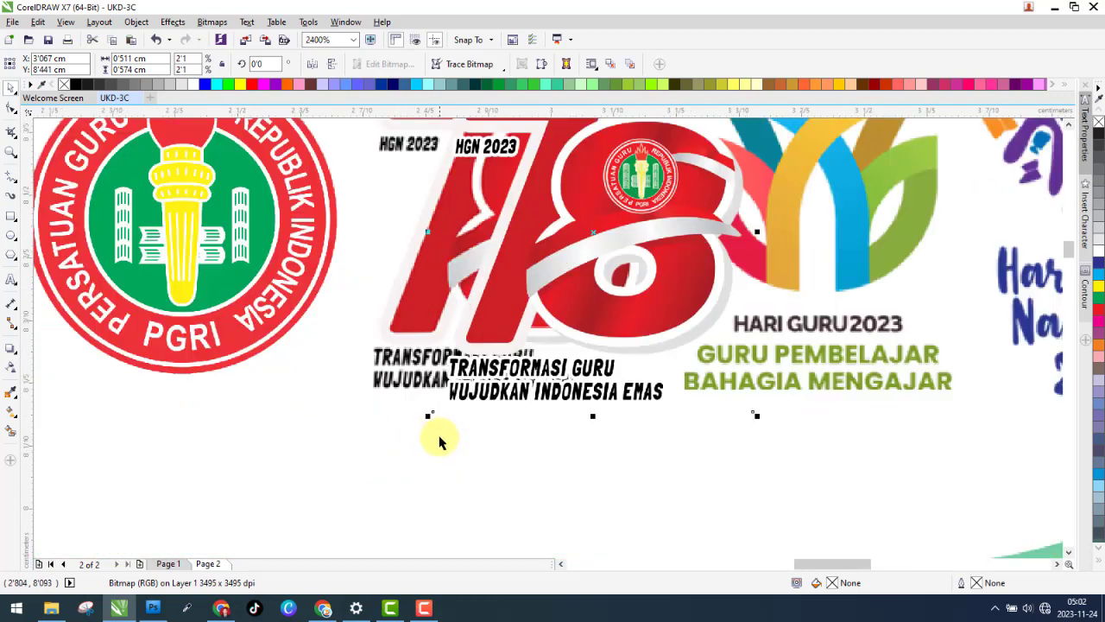
pyautogui.moveTo(431, 423)
pyautogui.mouseDown()
pyautogui.moveTo(432, 412)
pyautogui.moveTo(449, 412)
pyautogui.moveTo(437, 407)
pyautogui.mouseUp()
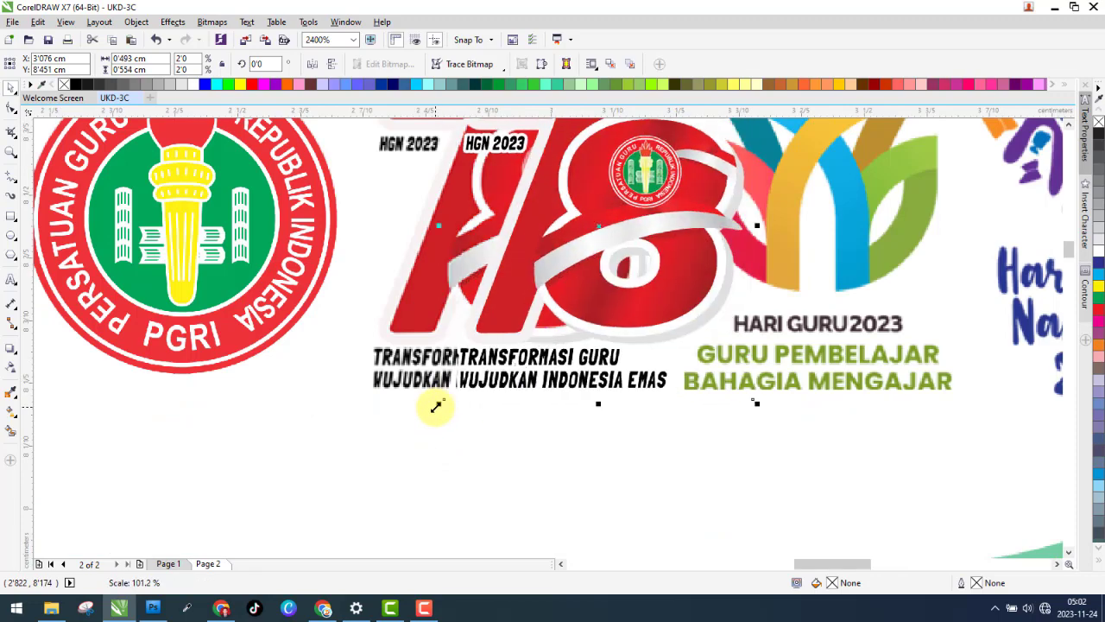
pyautogui.scroll(-2, 490, 386)
pyautogui.scroll(3, 469, 253)
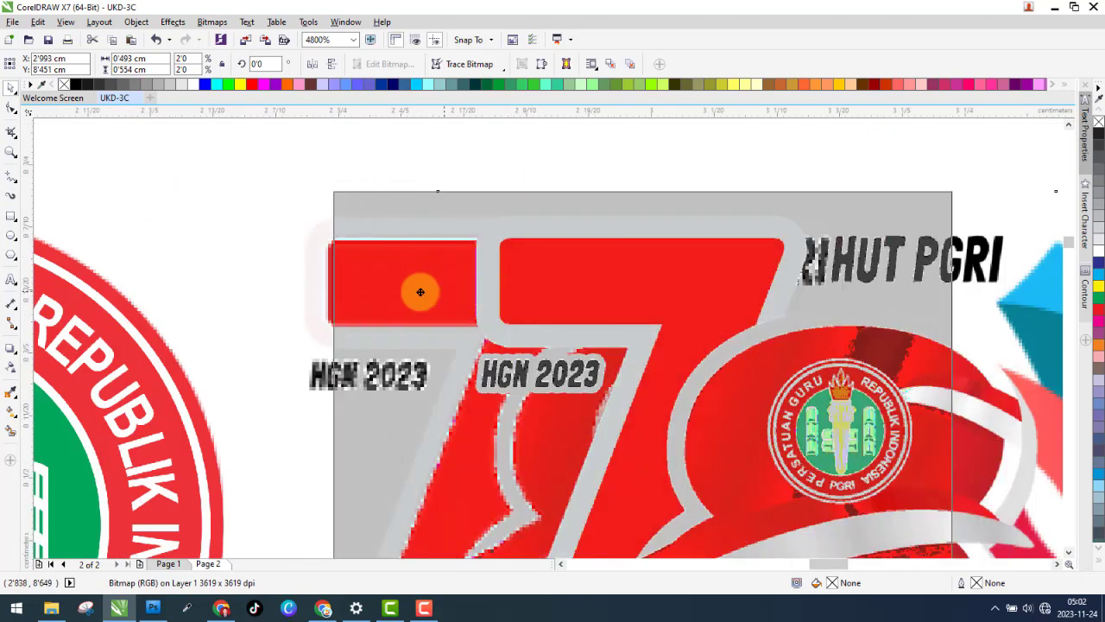
# - Place the Hari Guru 2023 logo over its counterpart in the reference poster, sized about 0.581 by 0.736 cm with the tops matching
pyautogui.scroll(-5, 378, 287)
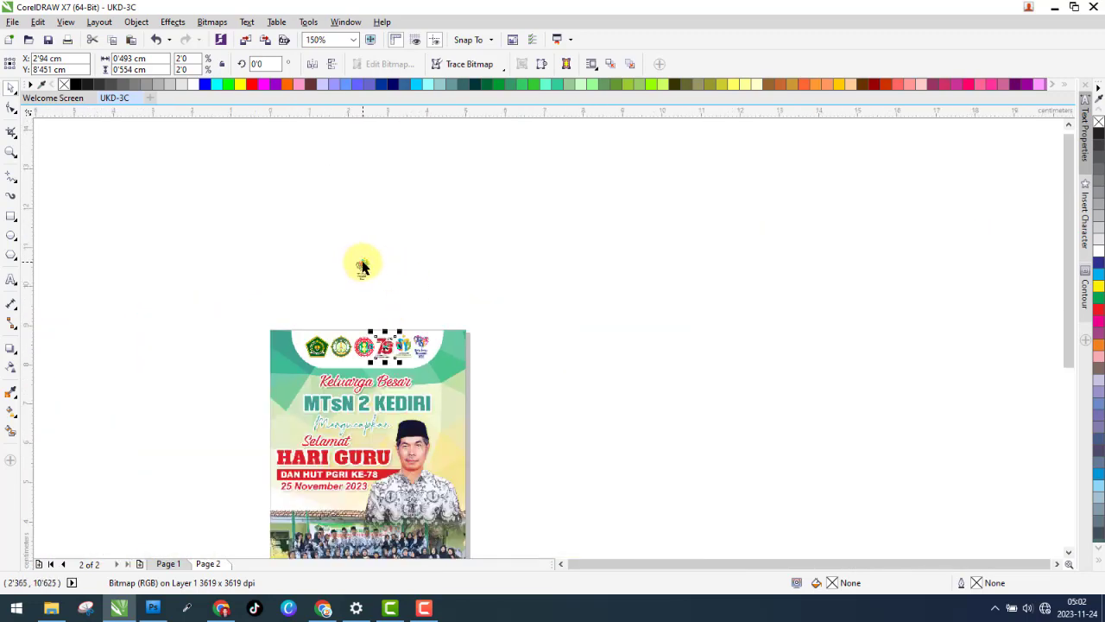
pyautogui.moveTo(363, 266); pyautogui.dragTo(409, 342)
pyautogui.scroll(4, 408, 342)
pyautogui.moveTo(475, 314); pyautogui.dragTo(560, 424)
pyautogui.moveTo(481, 269); pyautogui.dragTo(422, 358)
pyautogui.scroll(2, 403, 309)
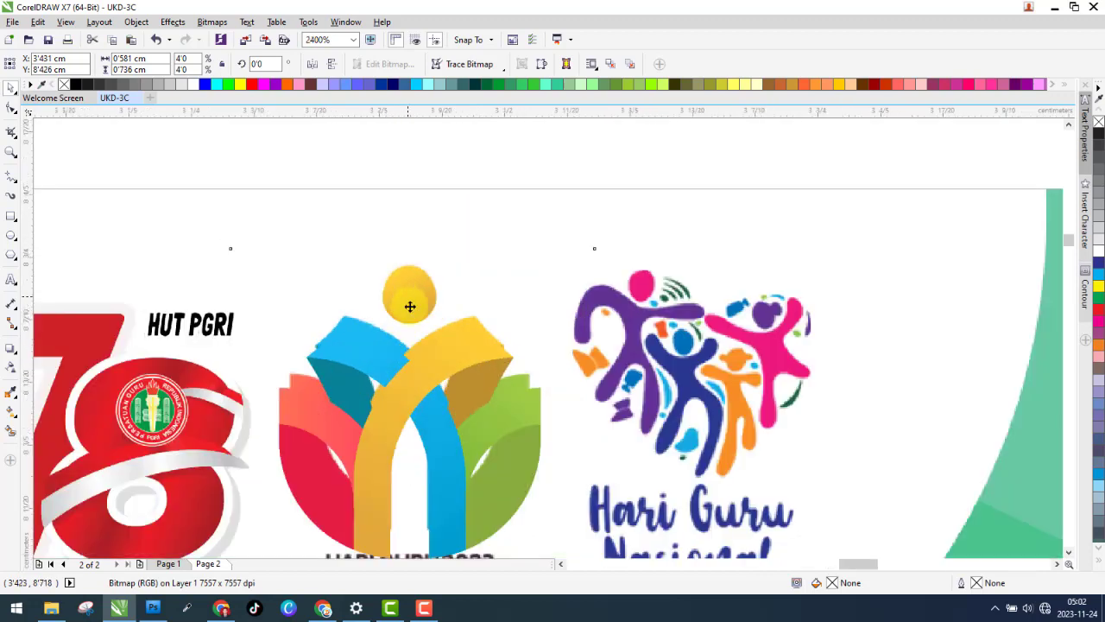
# - Scale the Hari Guru 2023 logo down to about 0.534 by 0.677 cm and align its lettering with the reference
pyautogui.scroll(-2, 415, 262)
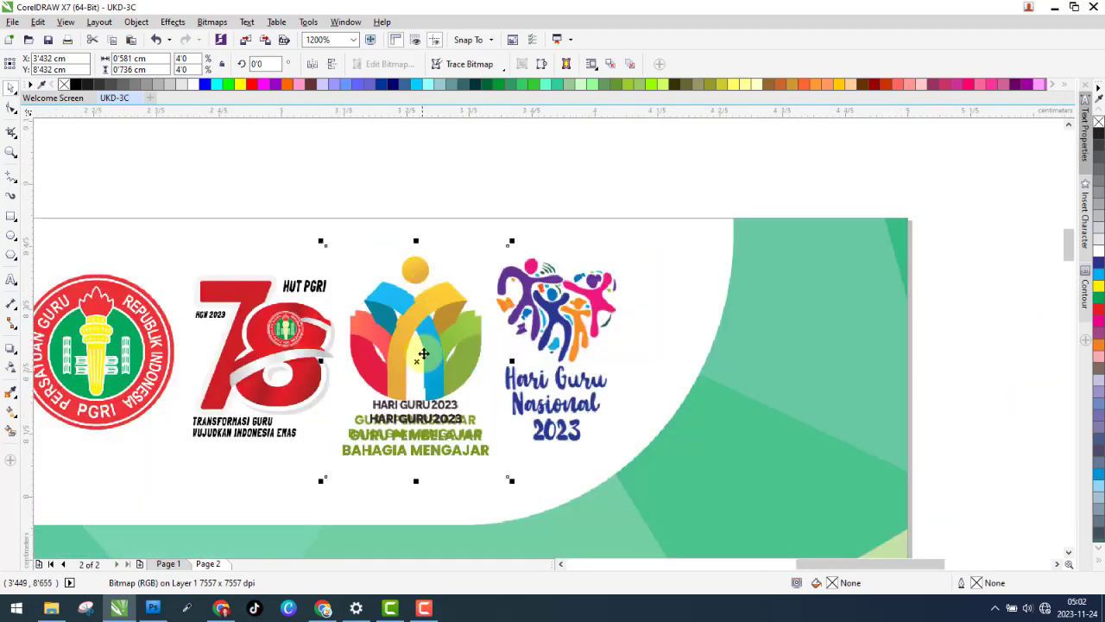
pyautogui.scroll(1, 492, 489)
pyautogui.moveTo(516, 471); pyautogui.dragTo(505, 459)
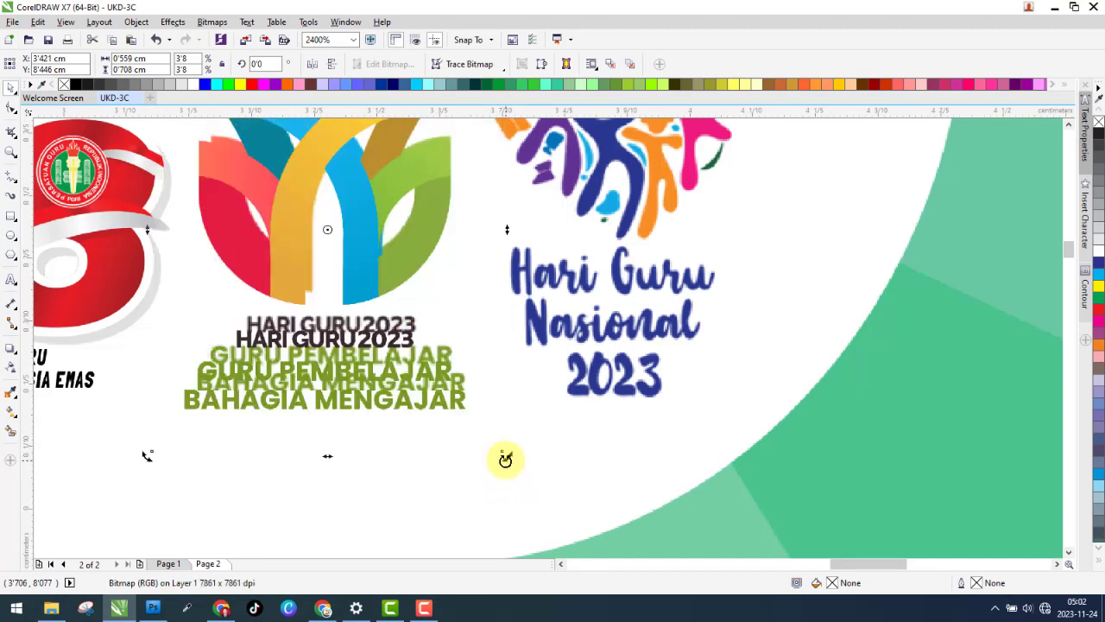
pyautogui.moveTo(503, 455); pyautogui.dragTo(487, 434)
pyautogui.scroll(2, 443, 380)
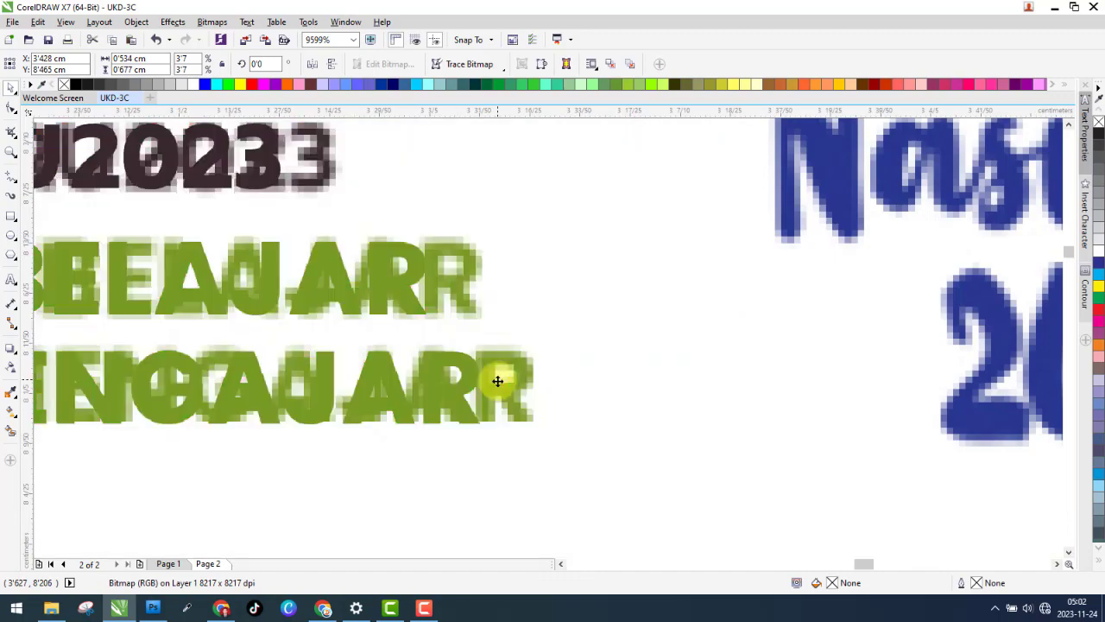
pyautogui.scroll(-4, 505, 391)
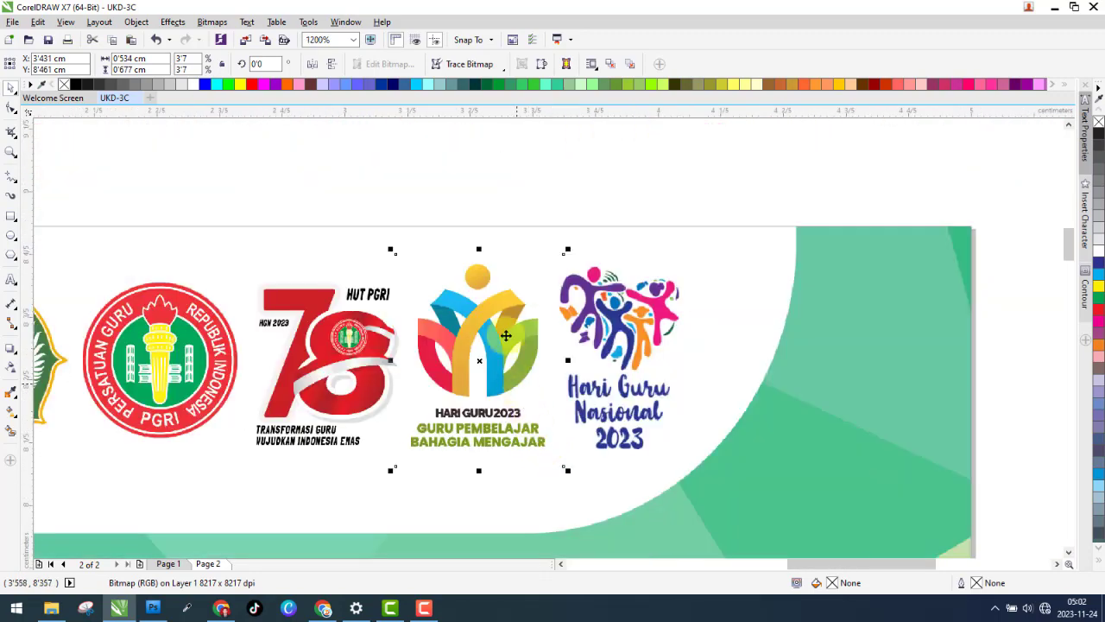
pyautogui.scroll(3, 493, 291)
# - Move the Hari Guru Nasional 2023 logo onto its counterpart in the reference poster and enlarge it to about 0.455 by 0.758 cm
pyautogui.scroll(-4, 493, 291)
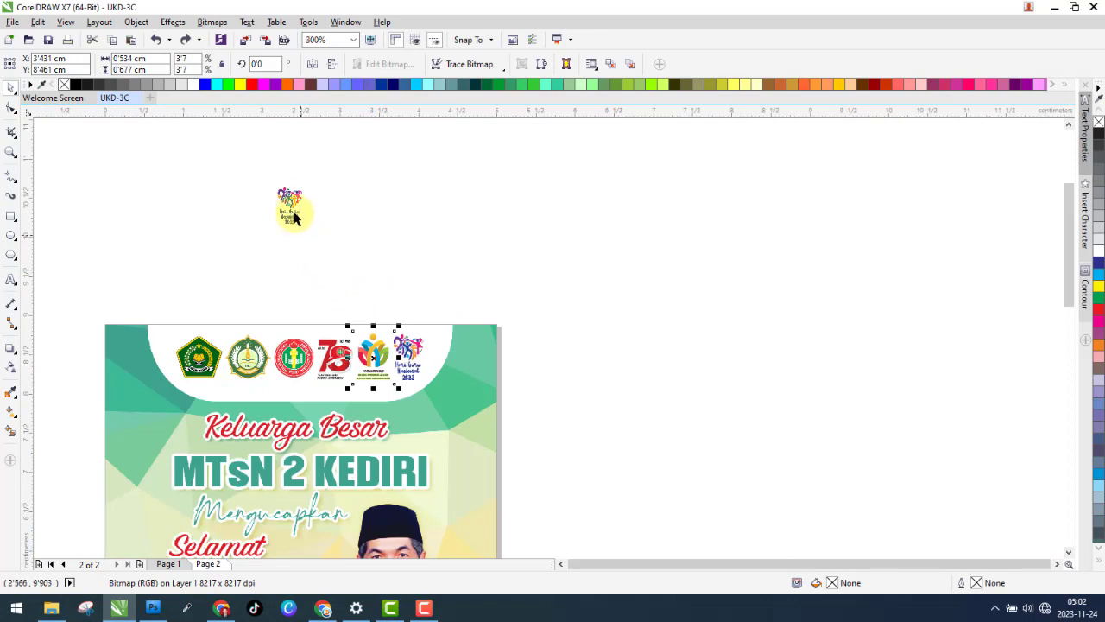
pyautogui.moveTo(294, 218); pyautogui.dragTo(442, 366)
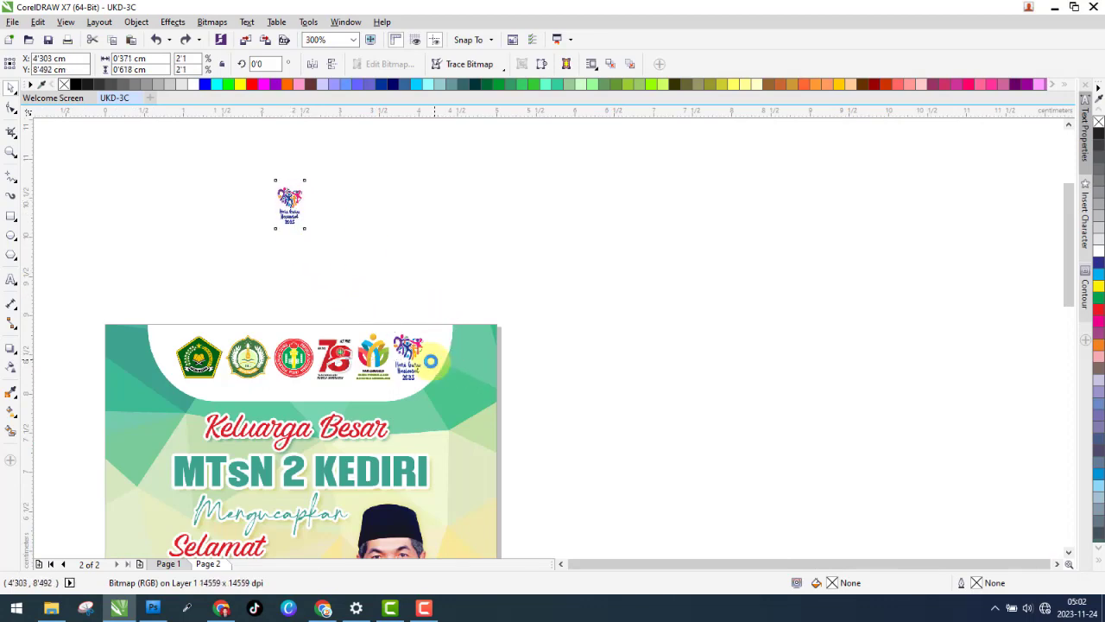
pyautogui.scroll(3, 431, 358)
pyautogui.scroll(-1, 605, 400)
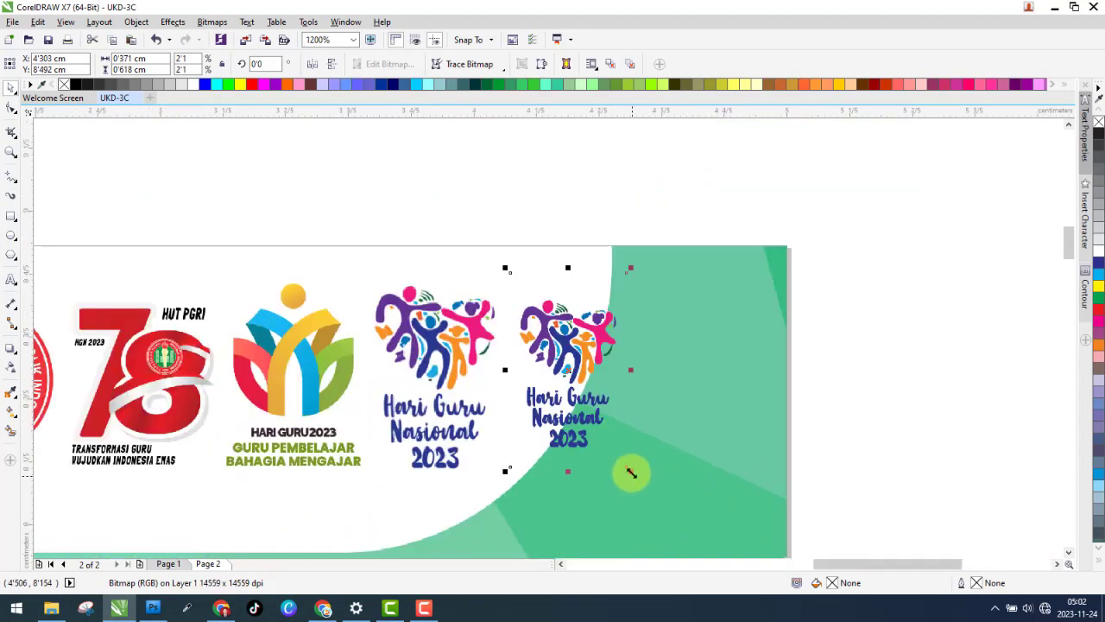
pyautogui.moveTo(631, 471); pyautogui.dragTo(646, 492)
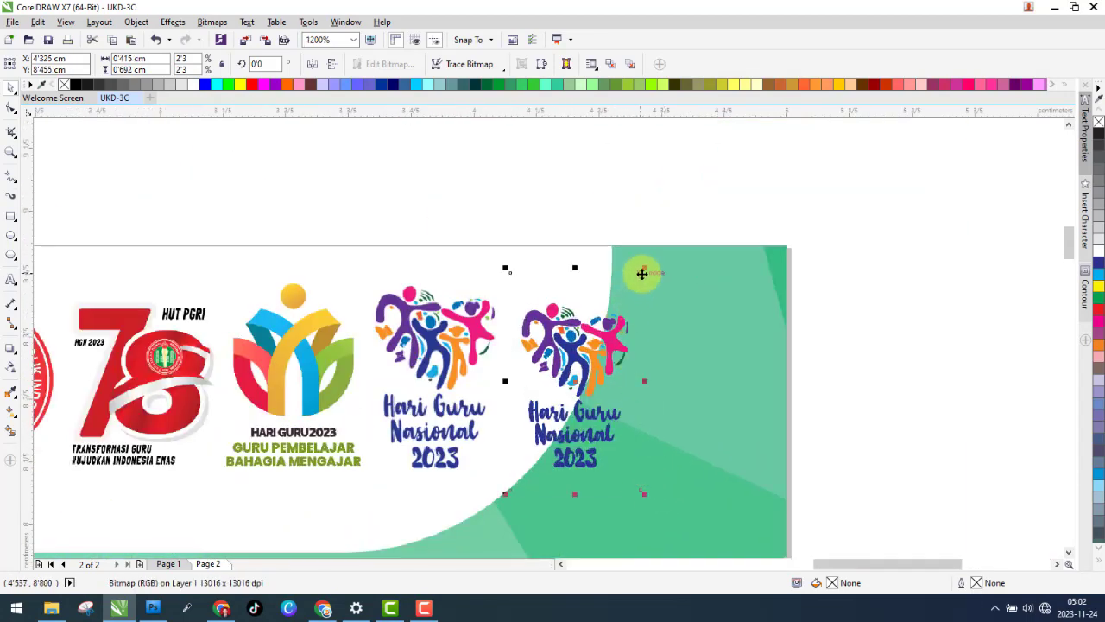
pyautogui.moveTo(641, 274); pyautogui.dragTo(670, 243)
pyautogui.moveTo(557, 300); pyautogui.dragTo(410, 297)
# - Fine-tune the Hari Guru Nasional 2023 logo to about 0.46 by 0.767 cm and align it exactly with the reference
pyautogui.scroll(5, 411, 298)
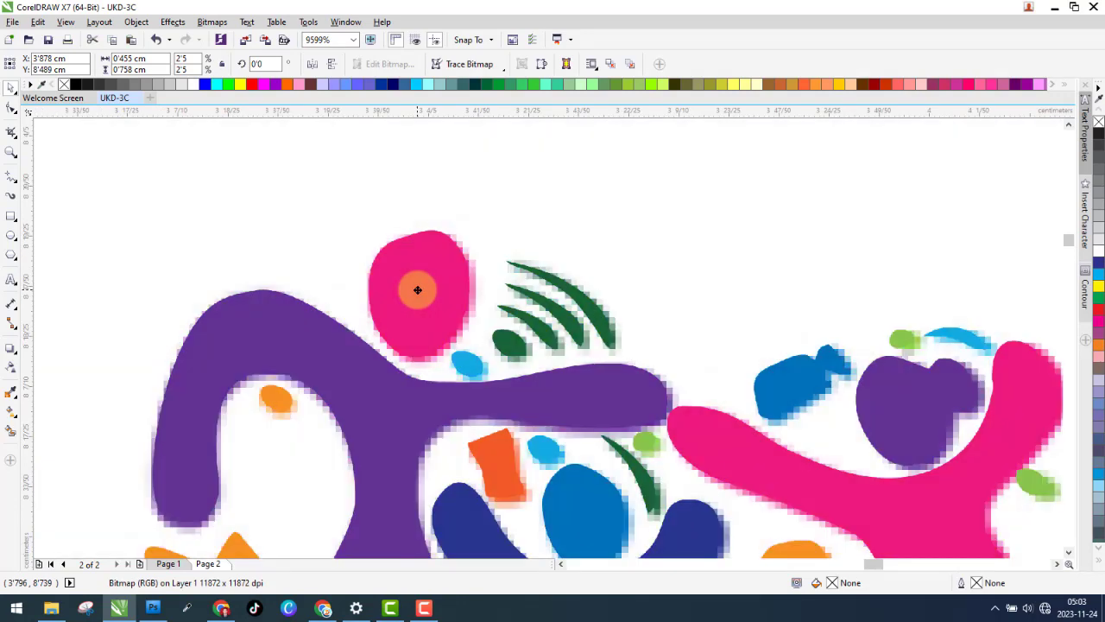
pyautogui.scroll(-5, 417, 290)
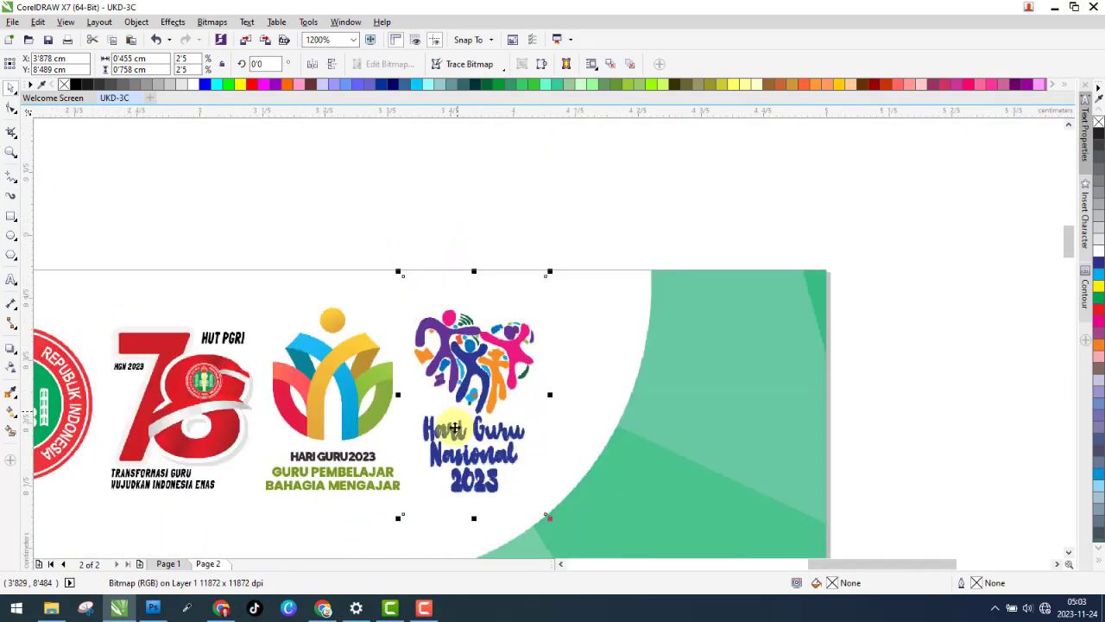
pyautogui.scroll(2, 499, 524)
pyautogui.scroll(-1, 388, 424)
pyautogui.scroll(1, 328, 407)
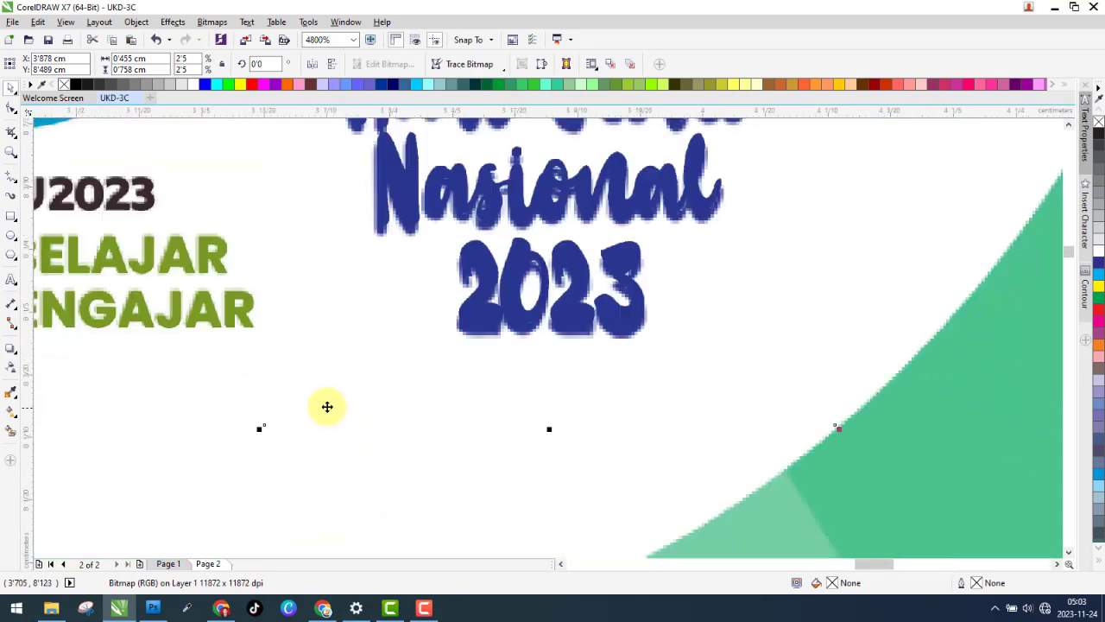
pyautogui.moveTo(262, 430); pyautogui.dragTo(250, 436)
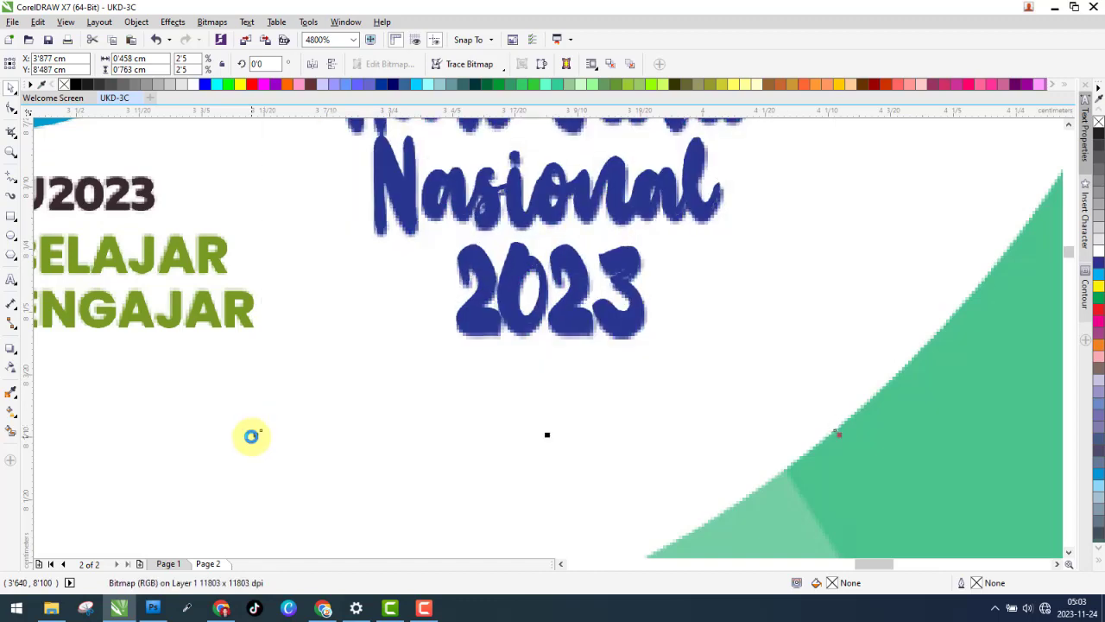
pyautogui.scroll(-2, 602, 415)
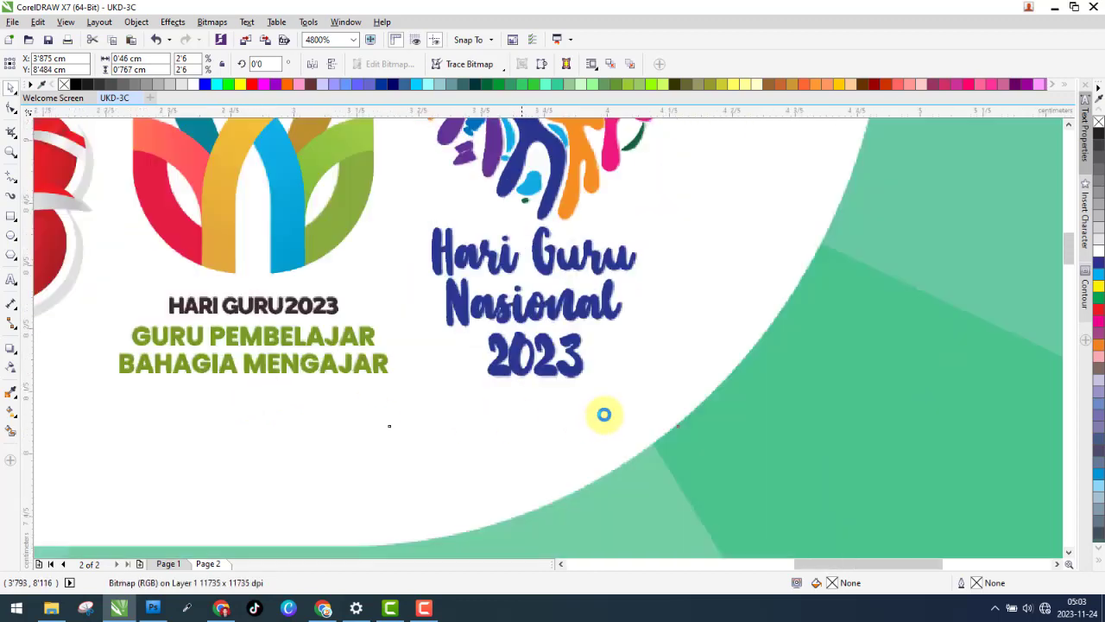
pyautogui.scroll(1, 635, 236)
pyautogui.scroll(2, 634, 236)
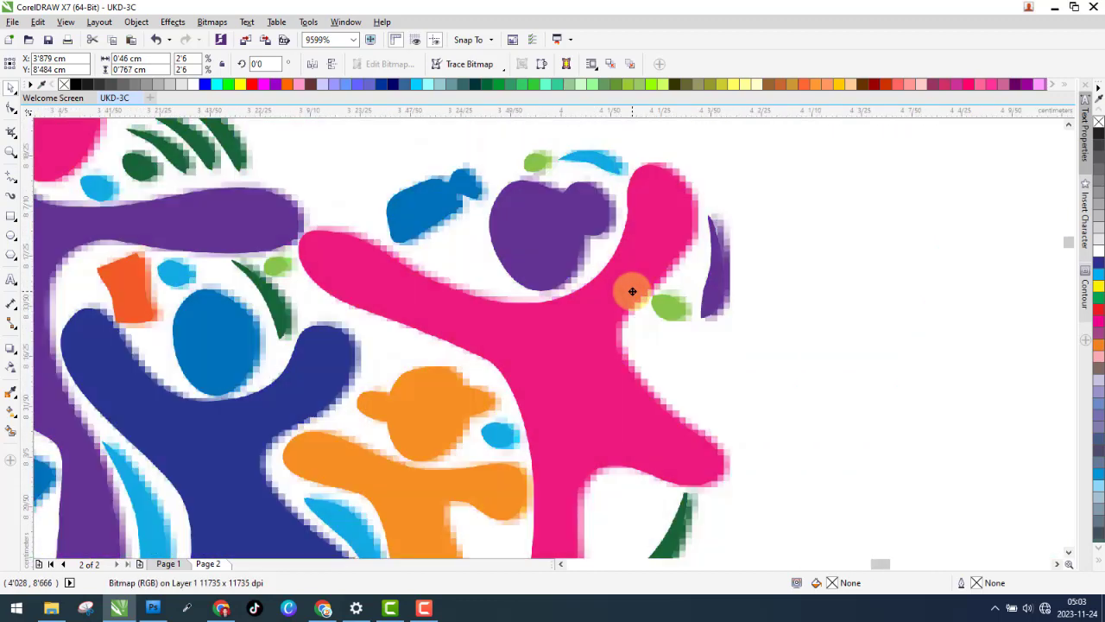
# - Select all six fitted logos in the white panel and group them
pyautogui.scroll(-4, 632, 291)
pyautogui.scroll(-2, 724, 322)
pyautogui.moveTo(748, 259); pyautogui.dragTo(340, 365)
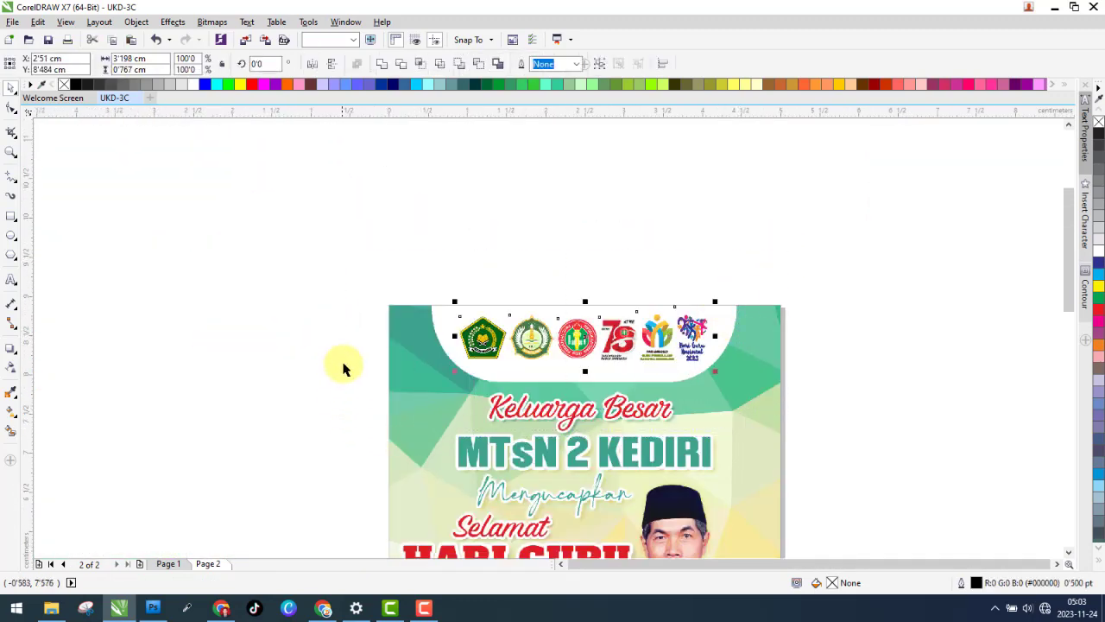
pyautogui.click(601, 67)
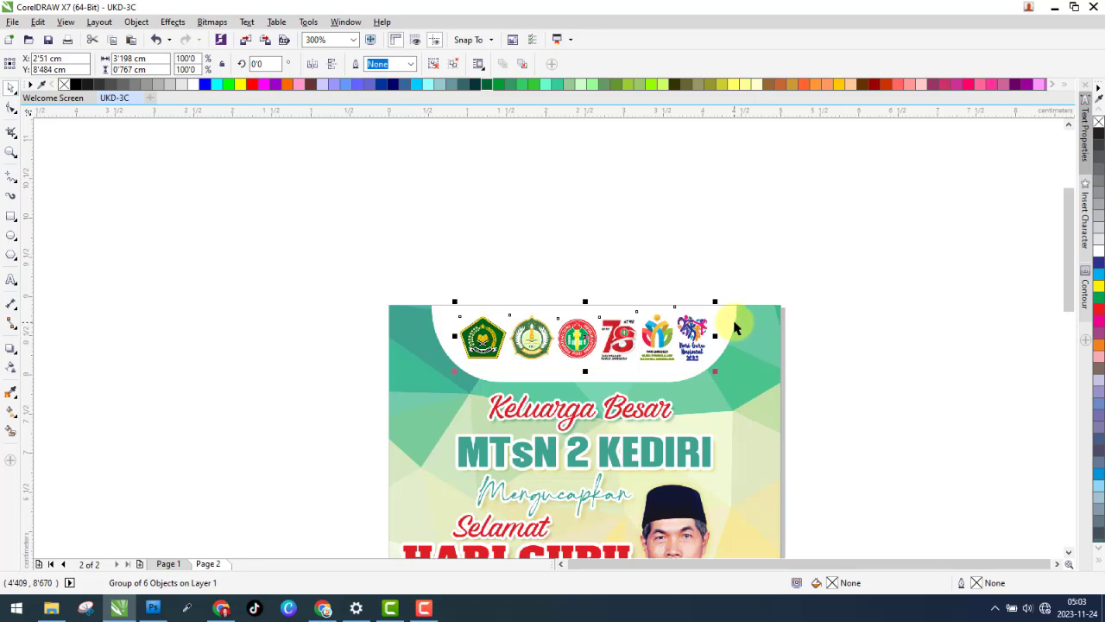
# - Transfer the group of six logos from Page 2 to the same position on Page 1
pyautogui.click(285, 523)
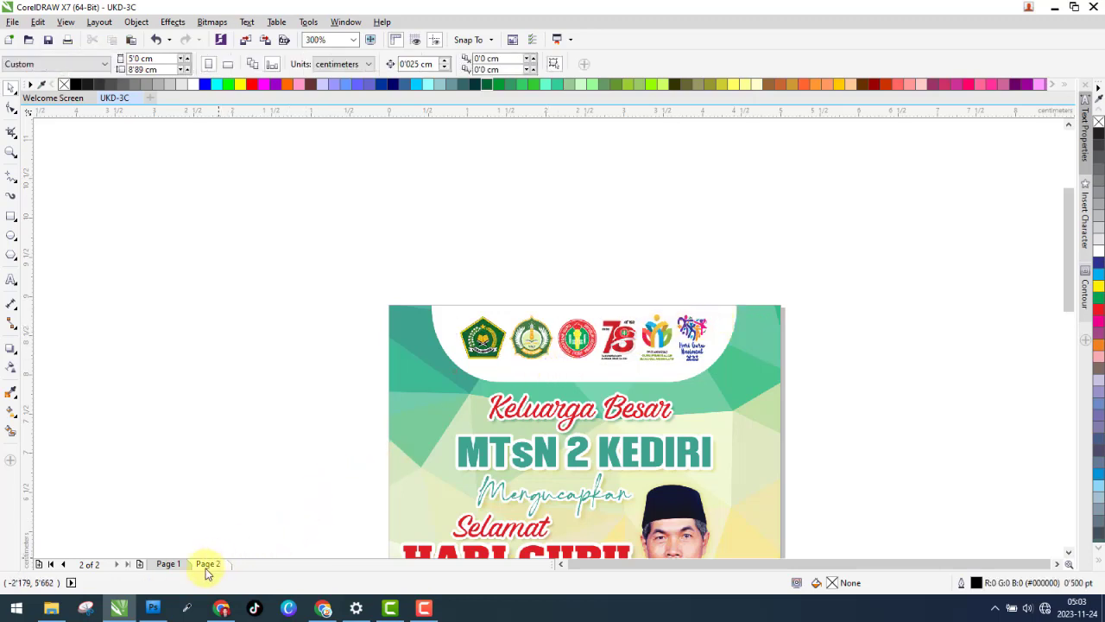
pyautogui.click(168, 564)
pyautogui.click(482, 339)
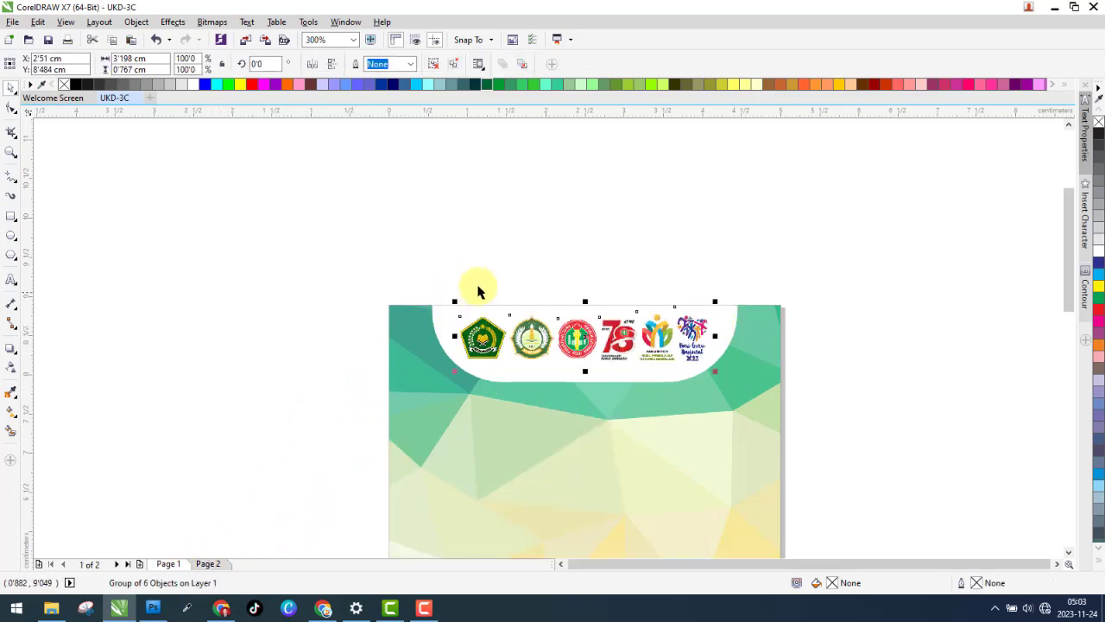
pyautogui.click(546, 251)
# - Add the artistic text "Keluarga Besar" on Page 2 near the matching heading in the reference poster
pyautogui.click(208, 564)
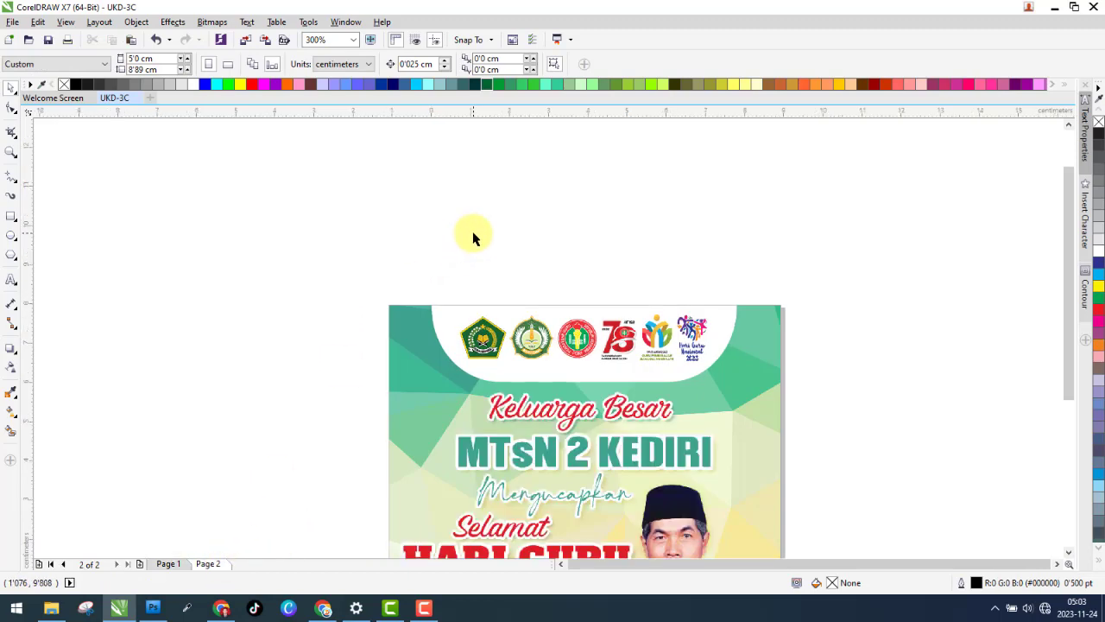
pyautogui.scroll(-1, 474, 234)
pyautogui.scroll(2, 537, 339)
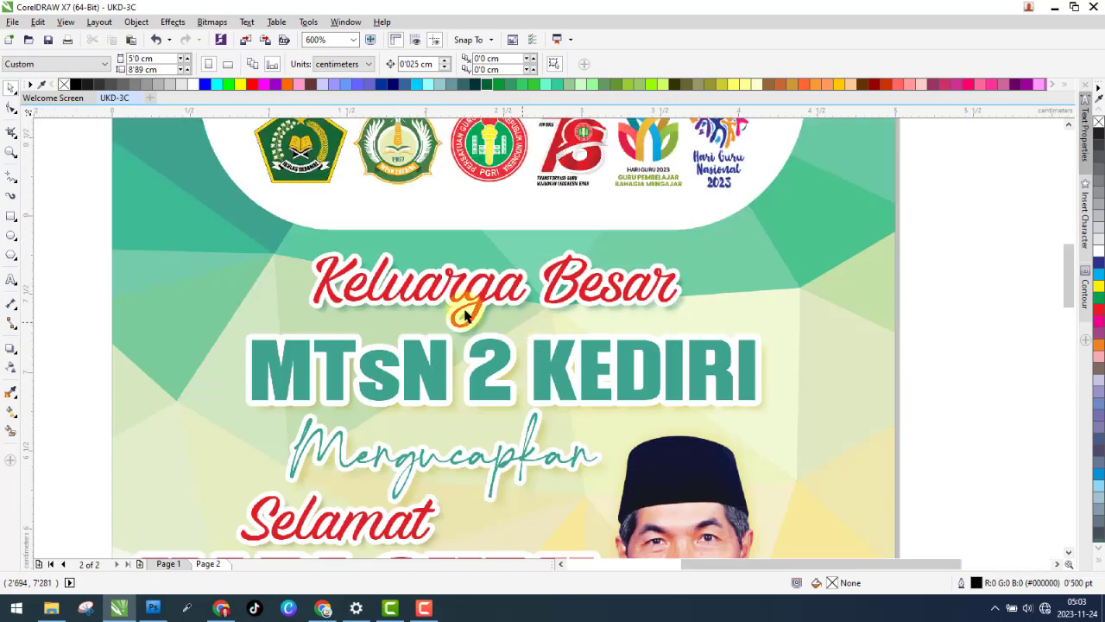
pyautogui.click(12, 280)
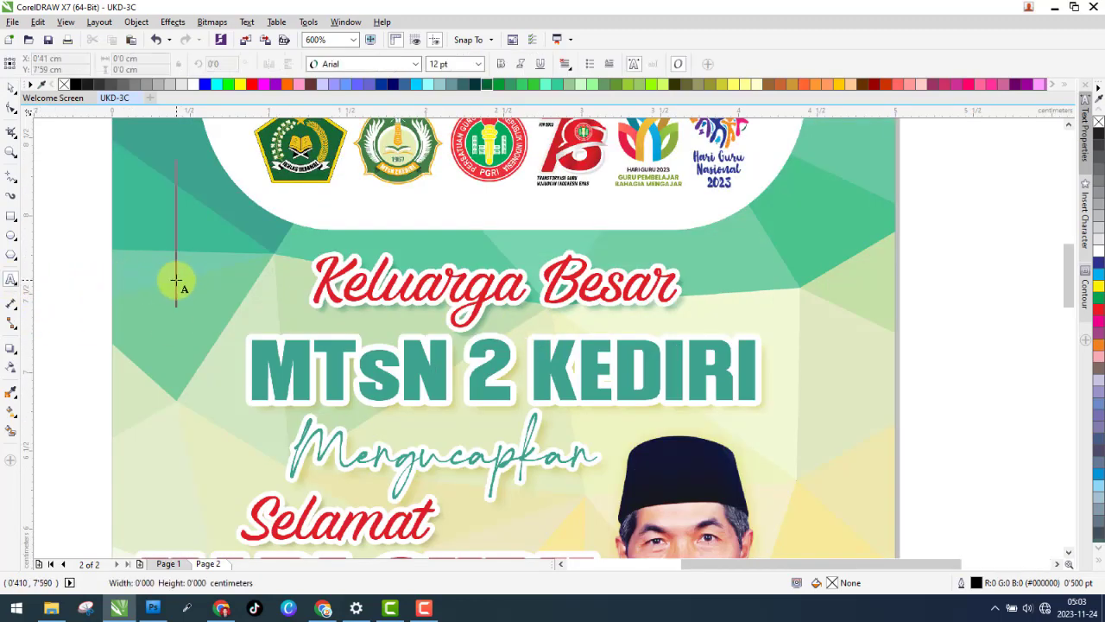
pyautogui.write('Keluar')
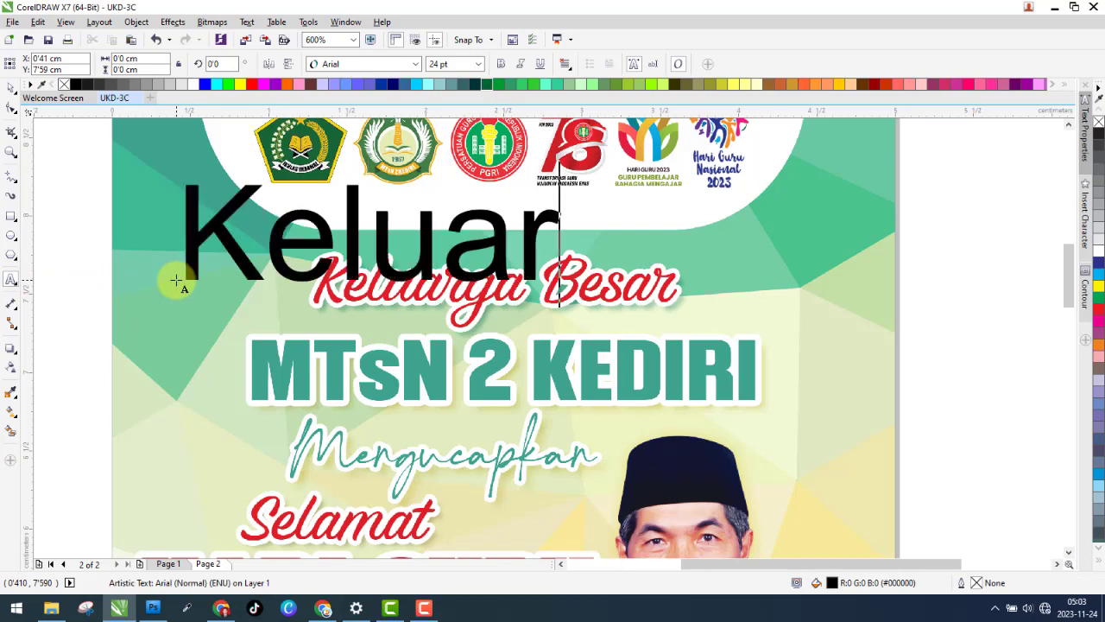
pyautogui.write('ga Besar')
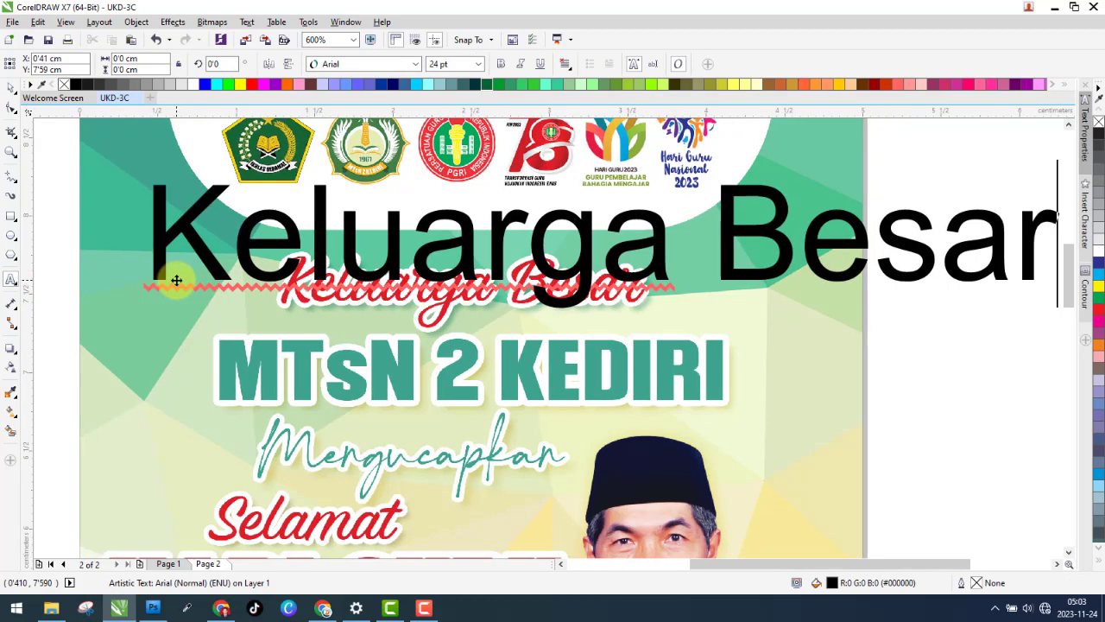
pyautogui.click(11, 87)
pyautogui.click(48, 89)
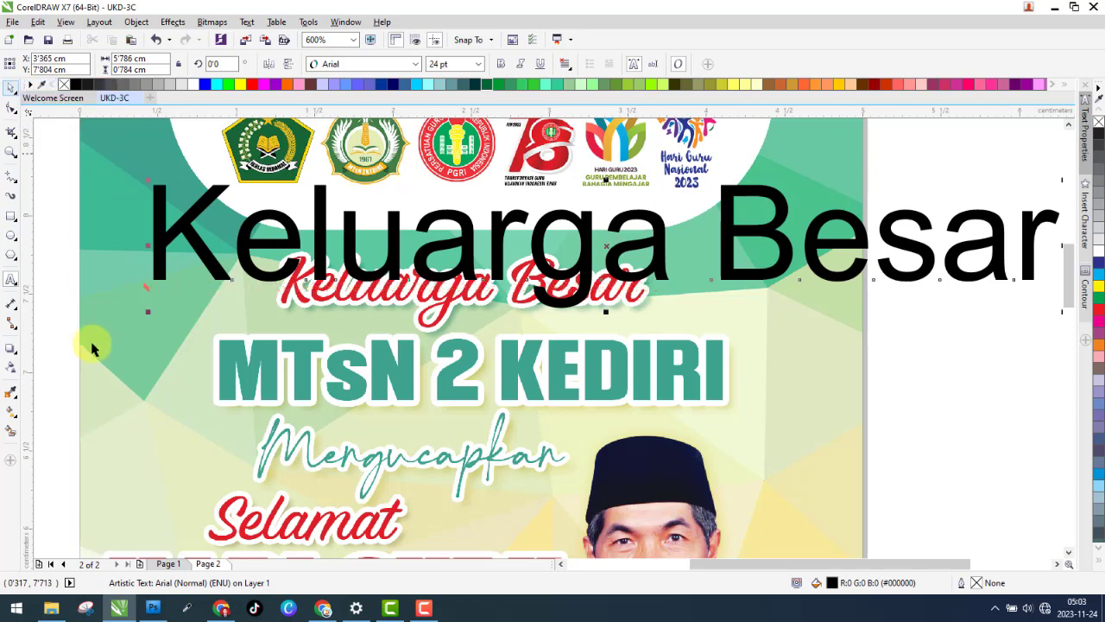
# - Examine the font files in the UKD-3C project's Font folder as large previews to identify the heading's script font
pyautogui.click(51, 608)
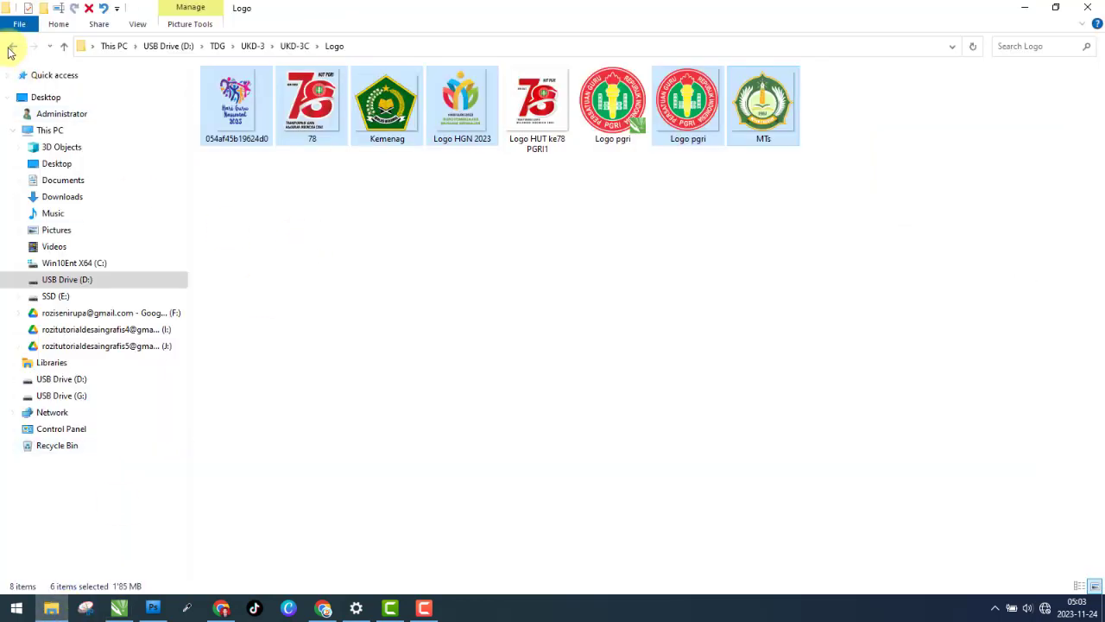
pyautogui.click(11, 46)
pyautogui.doubleClick(326, 113)
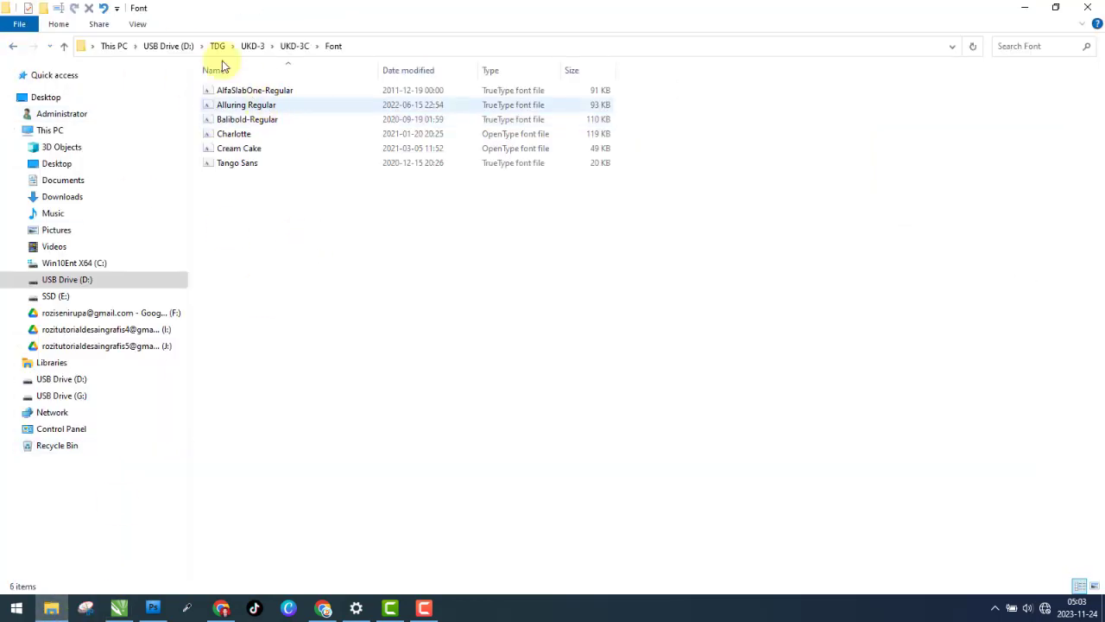
pyautogui.click(138, 24)
pyautogui.click(216, 48)
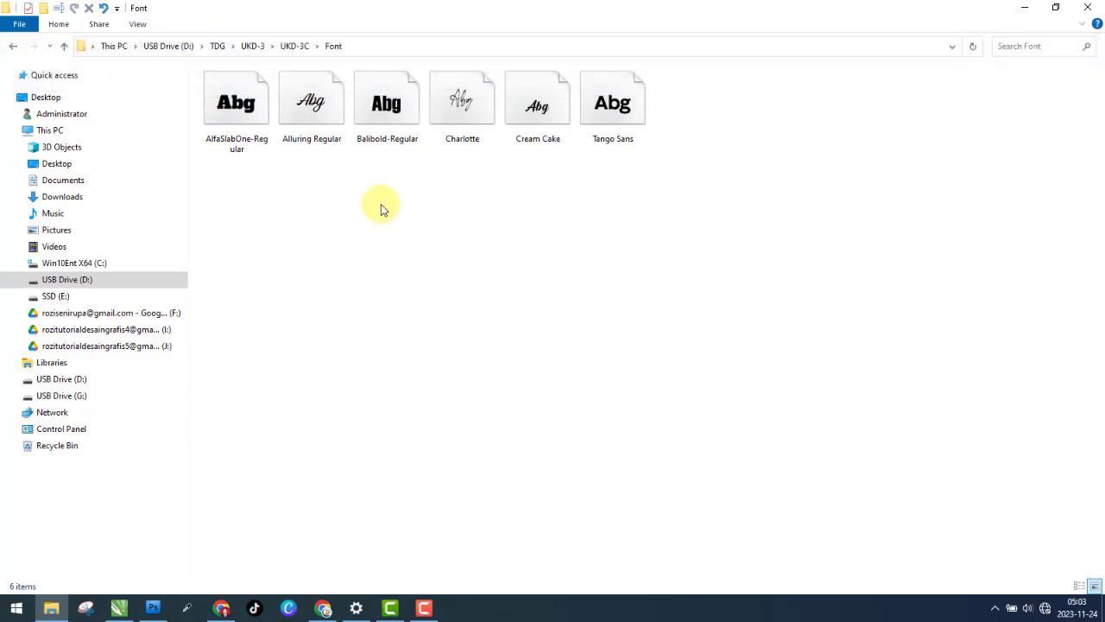
pyautogui.click(313, 111)
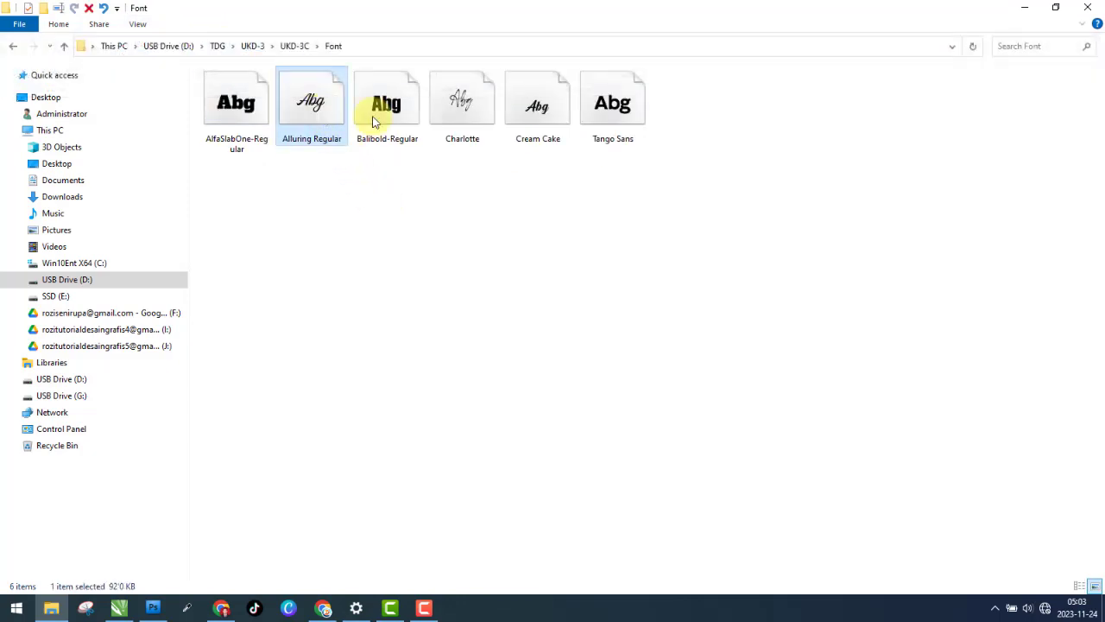
pyautogui.click(1025, 8)
# - Set the font of the Keluarga Besar text to Alluring
pyautogui.click(390, 65)
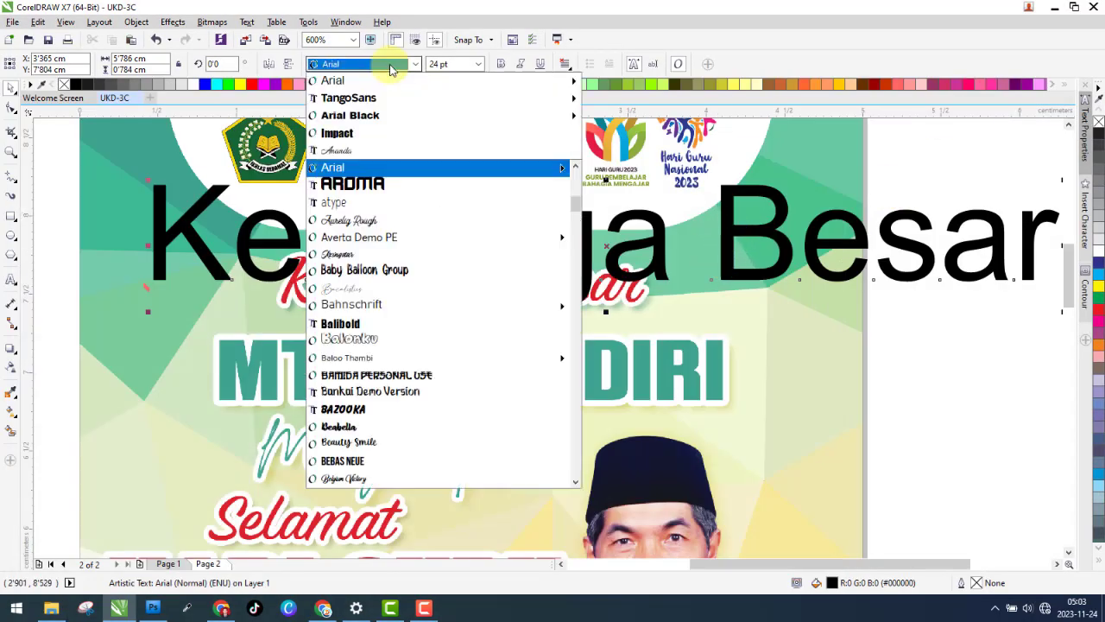
pyautogui.click(377, 154)
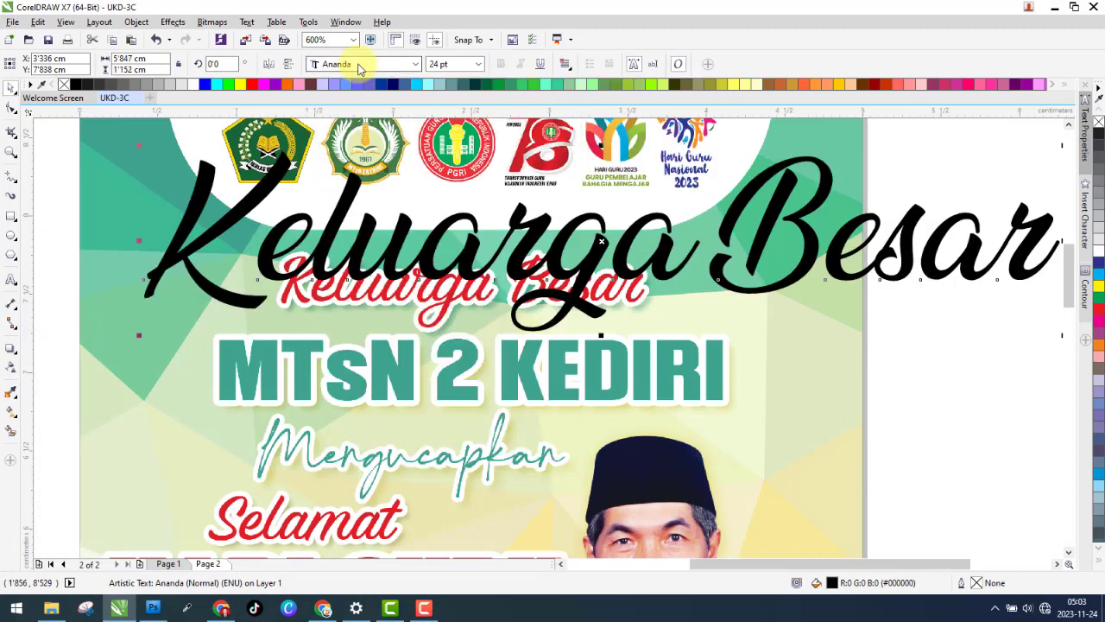
pyautogui.click(359, 67)
pyautogui.write('Alluring')
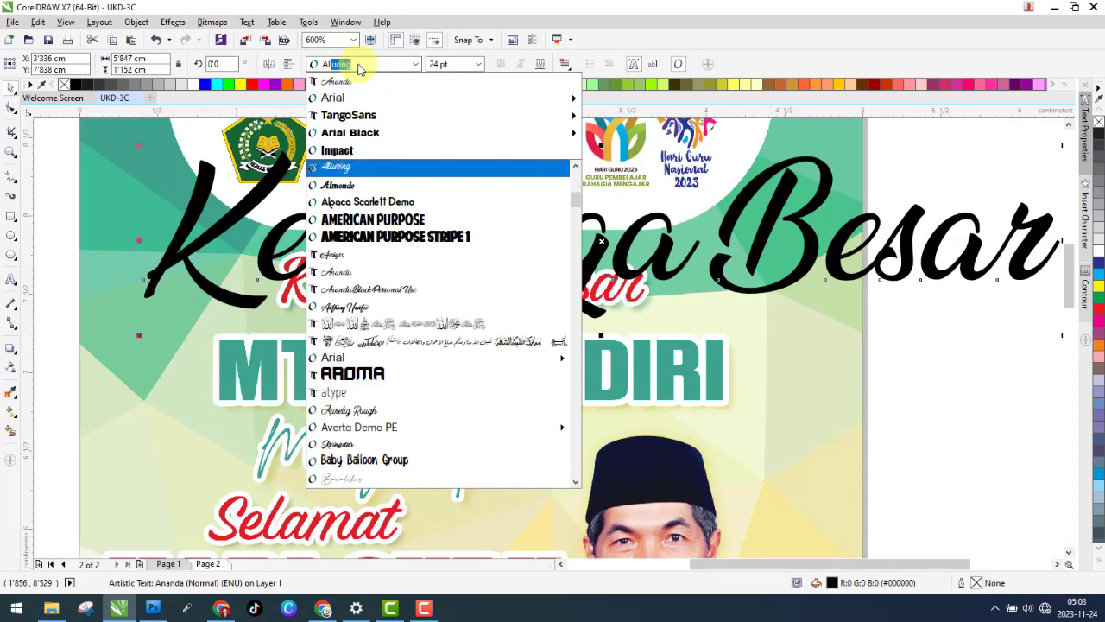
pyautogui.press('Return')
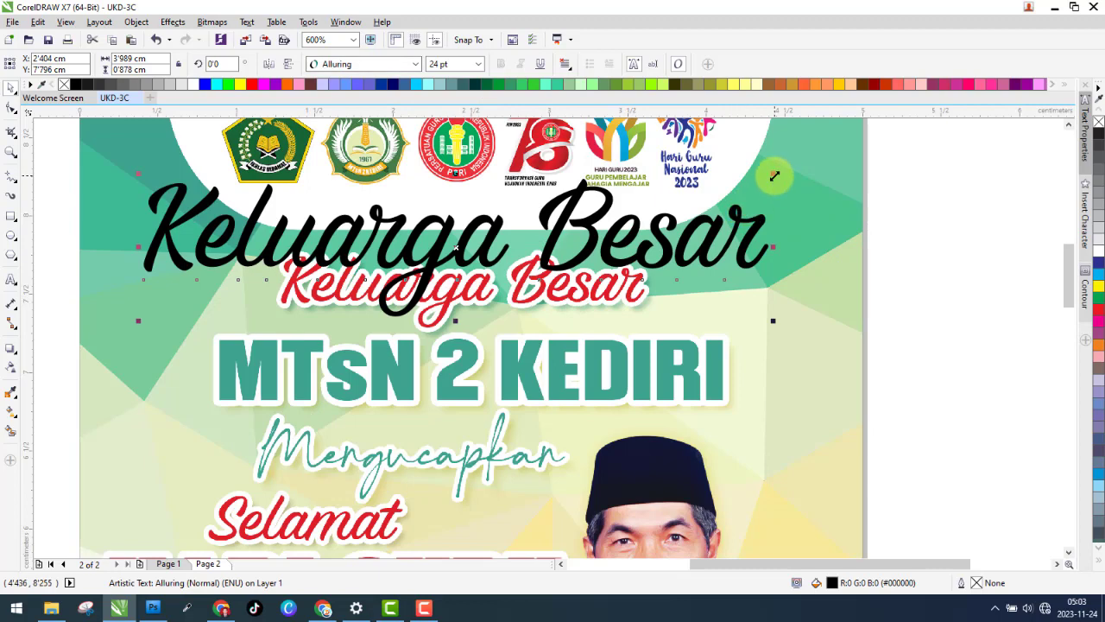
# - Scale the Keluarga Besar text to about 2.234 by 0.492 cm and align its final letter with the reference heading
pyautogui.moveTo(772, 169); pyautogui.dragTo(533, 229)
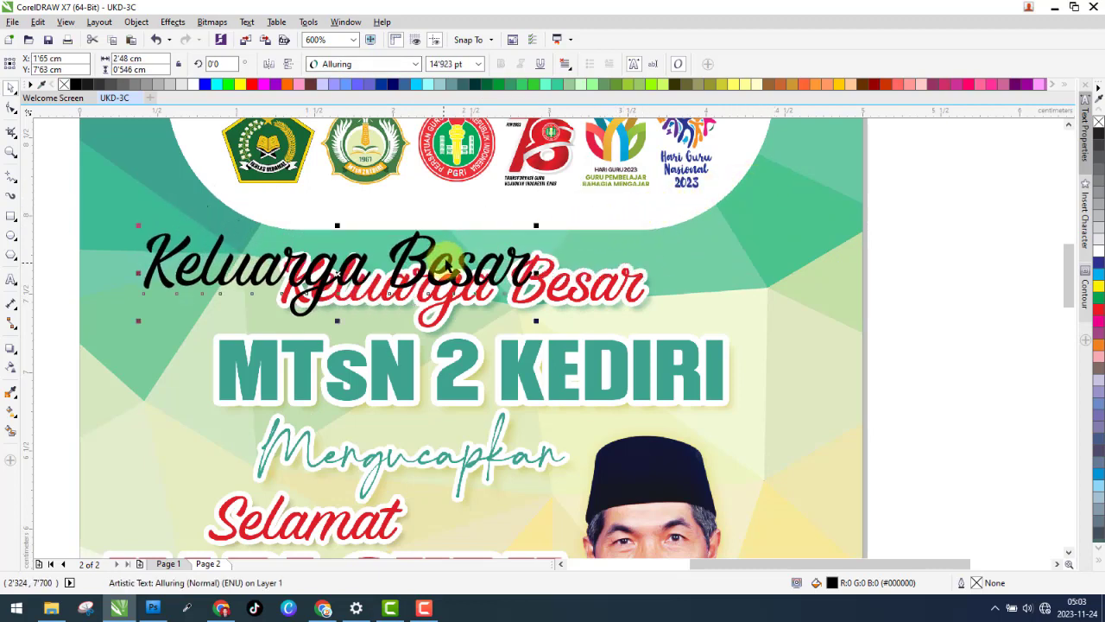
pyautogui.moveTo(487, 269); pyautogui.dragTo(624, 291)
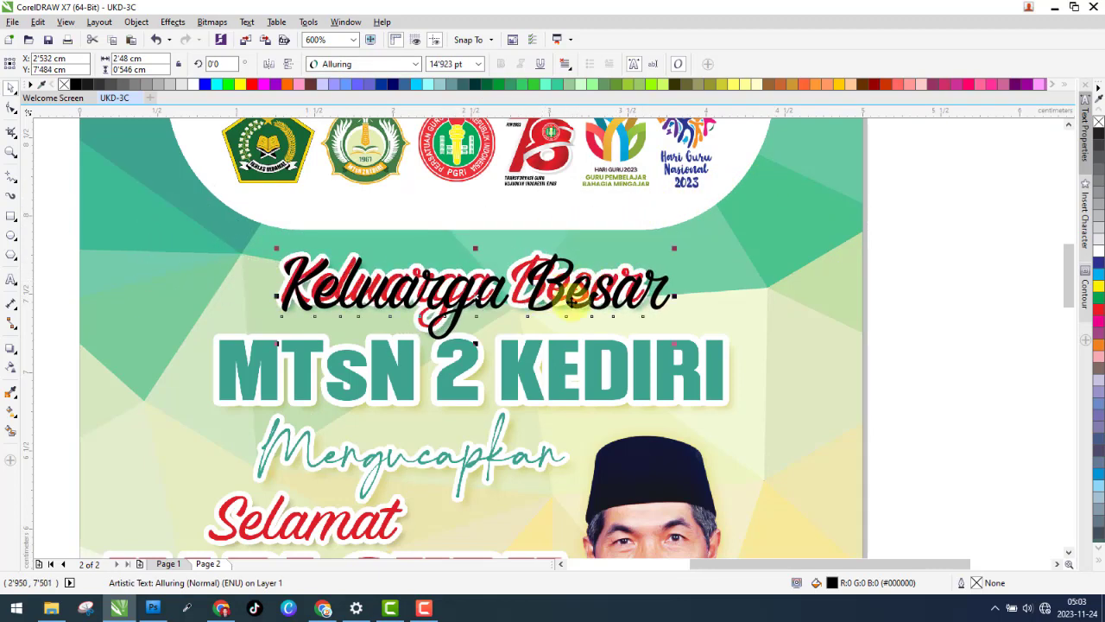
pyautogui.scroll(2, 667, 315)
pyautogui.moveTo(677, 376); pyautogui.dragTo(657, 357)
pyautogui.scroll(2, 602, 258)
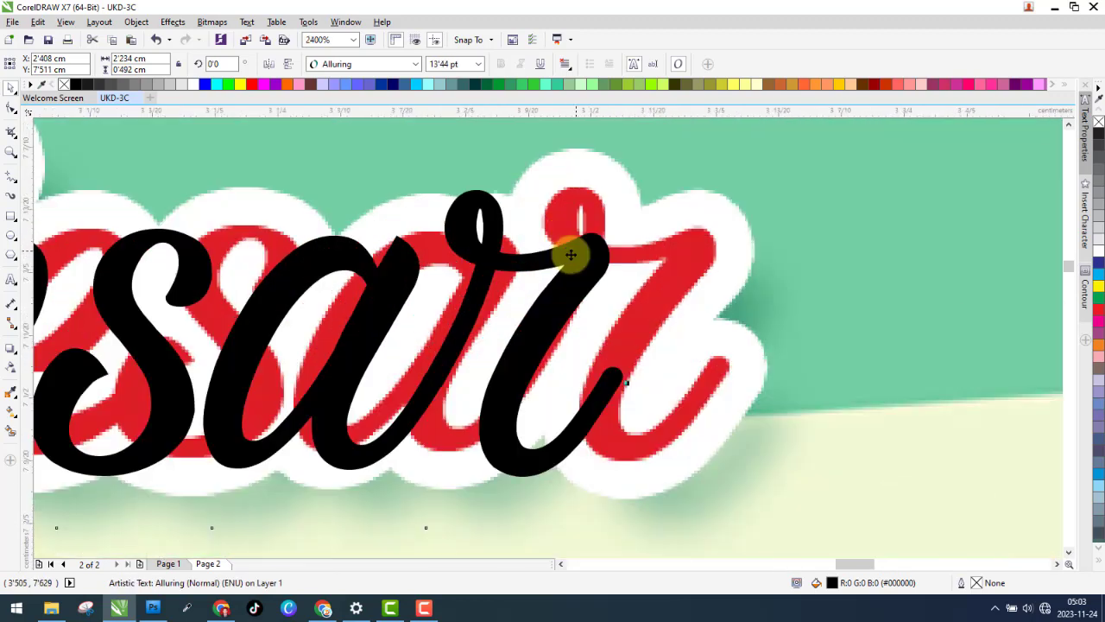
pyautogui.moveTo(573, 251); pyautogui.dragTo(676, 248)
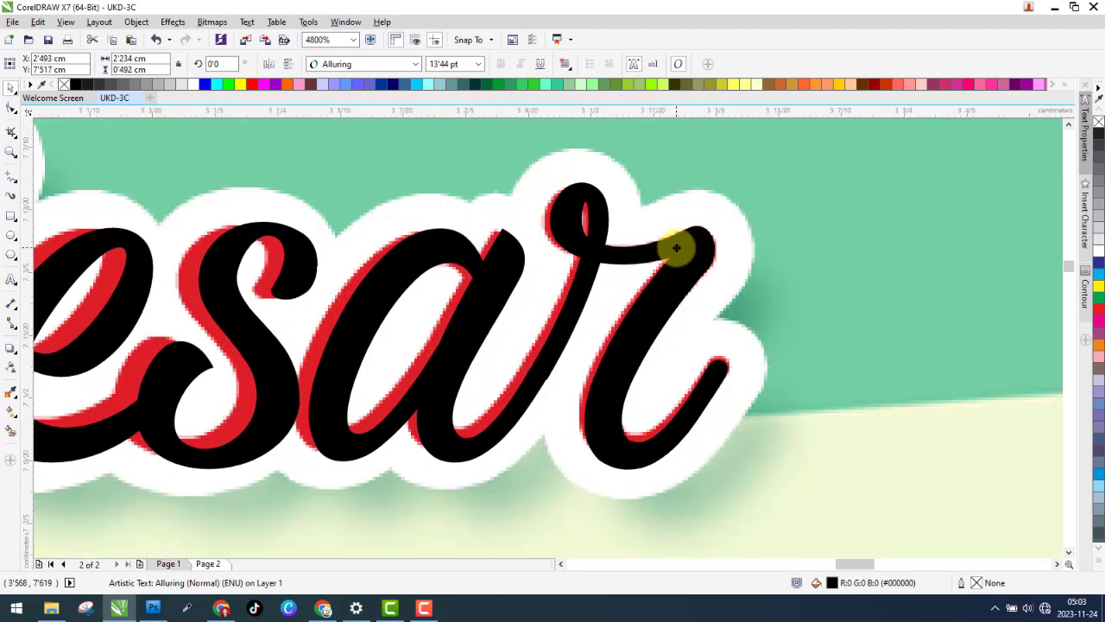
# - Stretch the Keluarga Besar text to about 2.319 cm wide so its initial K matches the reference
pyautogui.scroll(-6, 676, 247)
pyautogui.scroll(3, 281, 291)
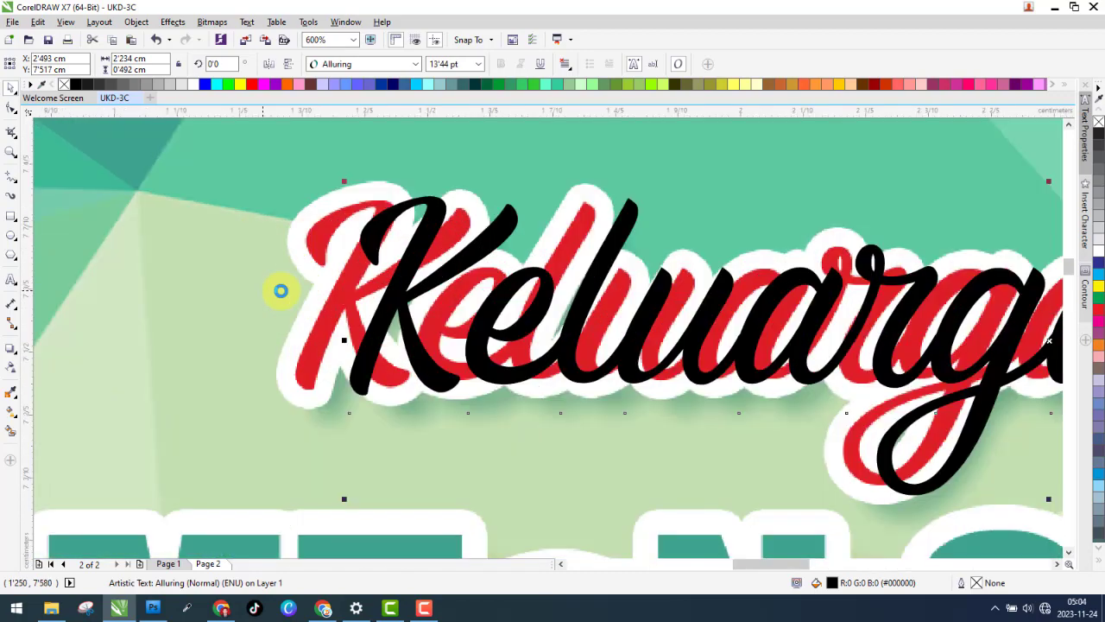
pyautogui.scroll(3, 281, 291)
pyautogui.moveTo(419, 389); pyautogui.dragTo(316, 382)
pyautogui.scroll(-3, 345, 403)
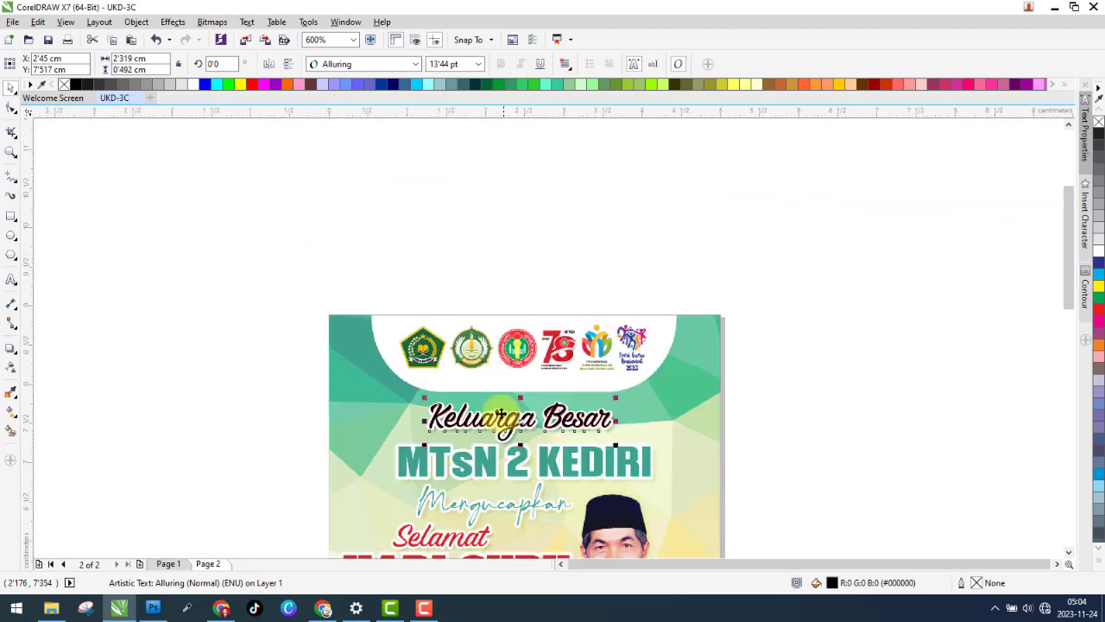
pyautogui.scroll(-1, 531, 420)
pyautogui.scroll(2, 522, 455)
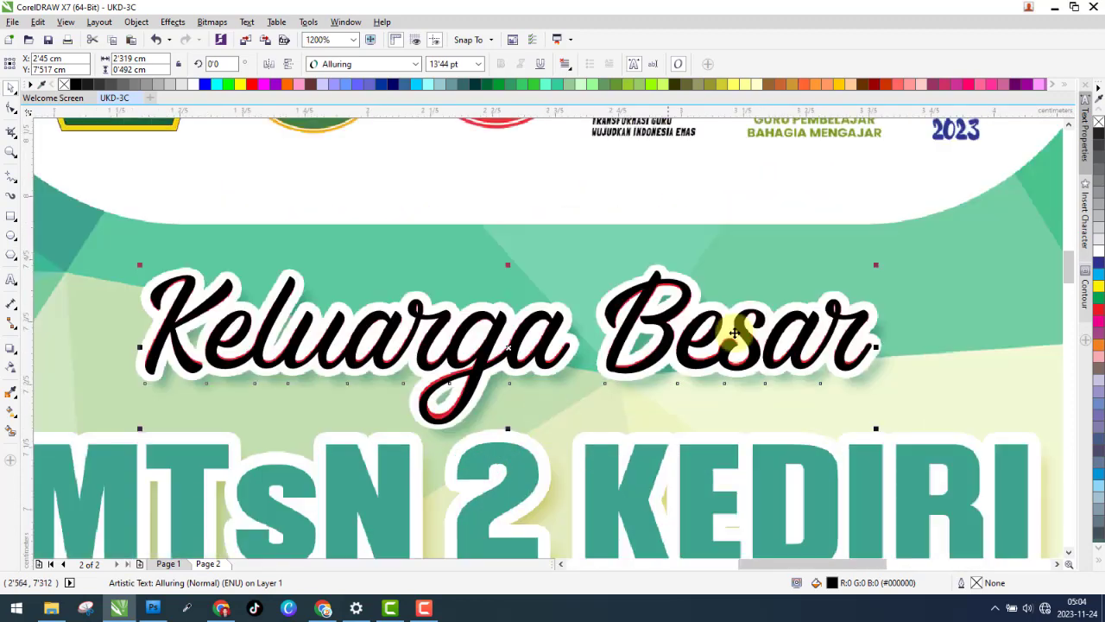
# - Give the Keluarga Besar text a 0.75 pt cyan outline with rounded corners and line caps, placed behind the fill
pyautogui.rightClick(1099, 275)
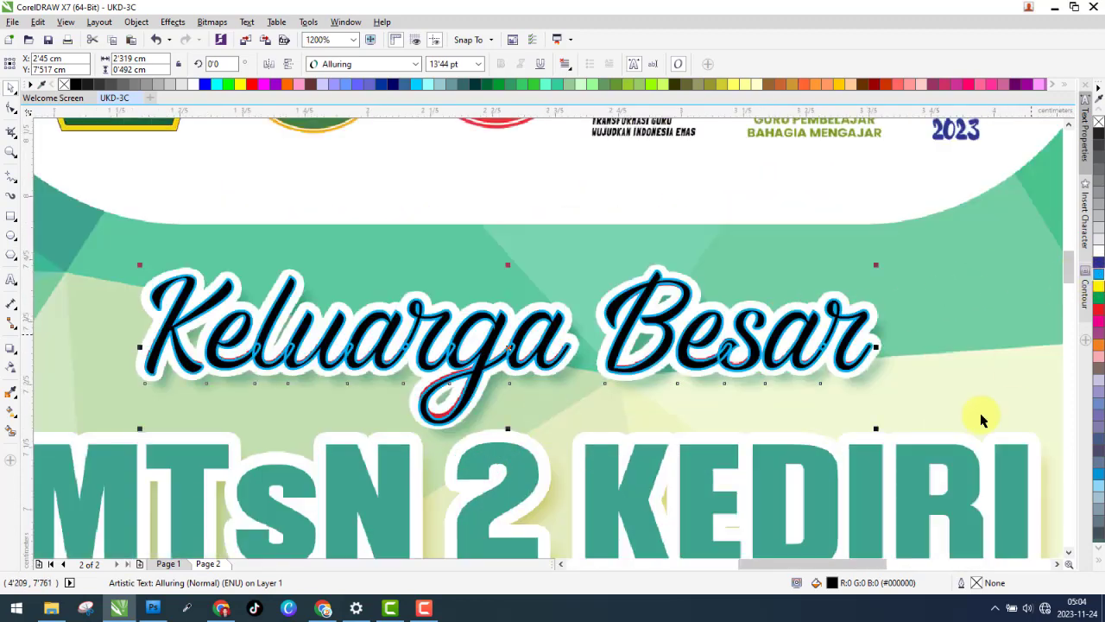
pyautogui.doubleClick(976, 583)
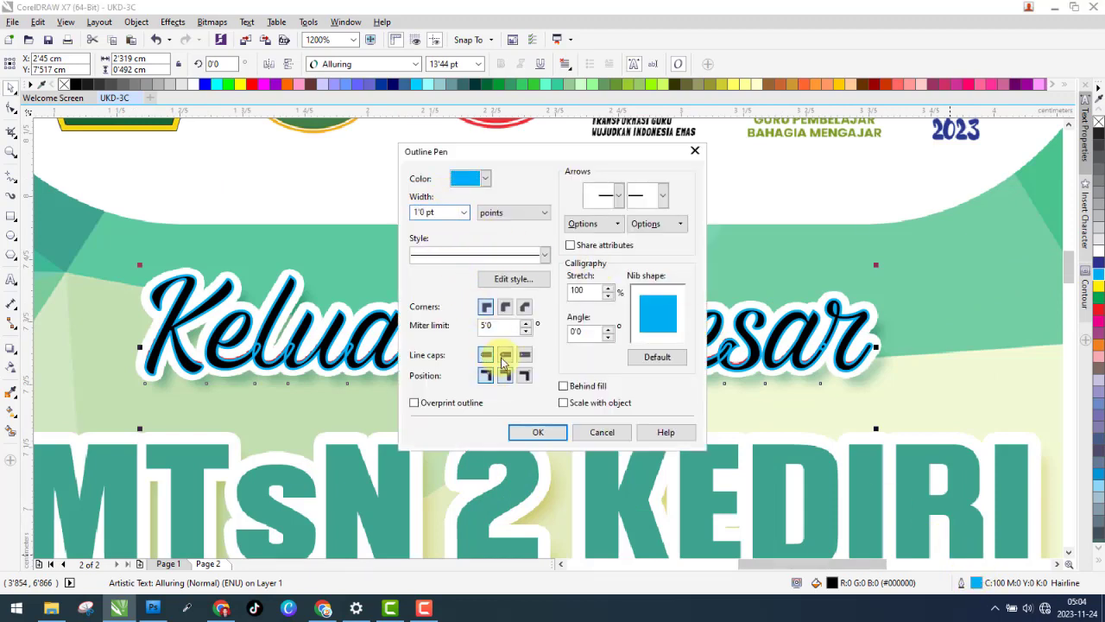
pyautogui.click(551, 432)
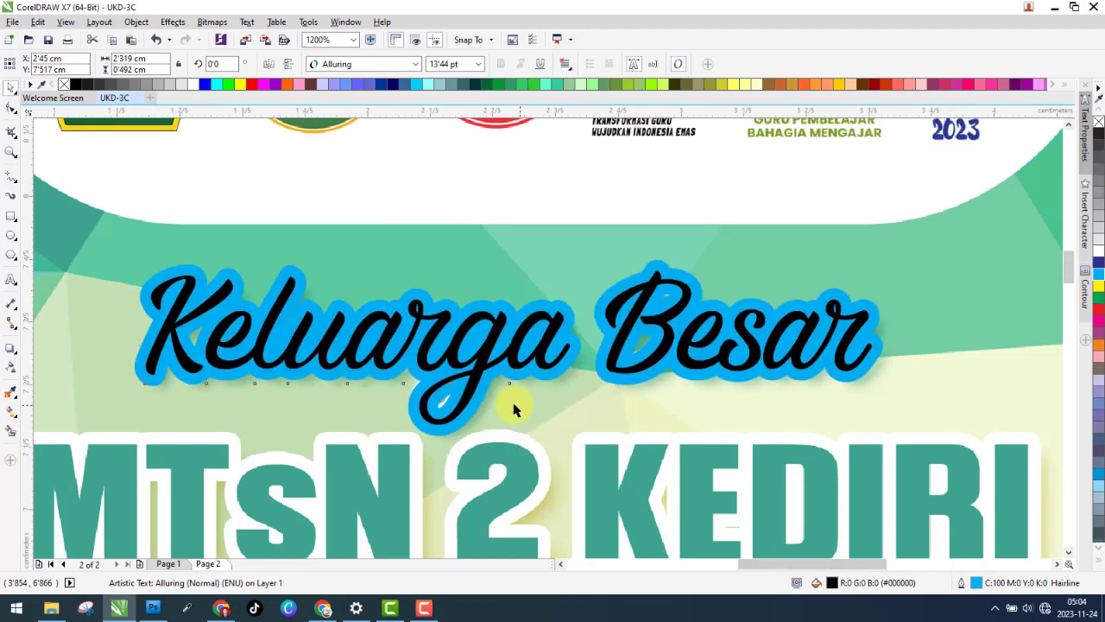
pyautogui.doubleClick(976, 583)
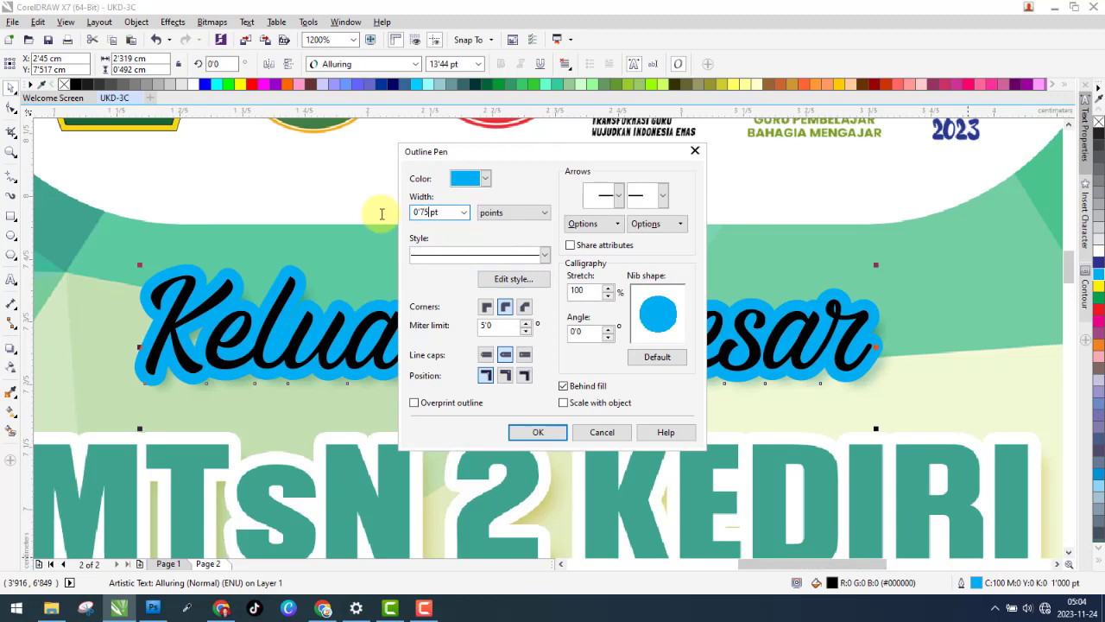
pyautogui.press('Return')
pyautogui.scroll(-5, 518, 308)
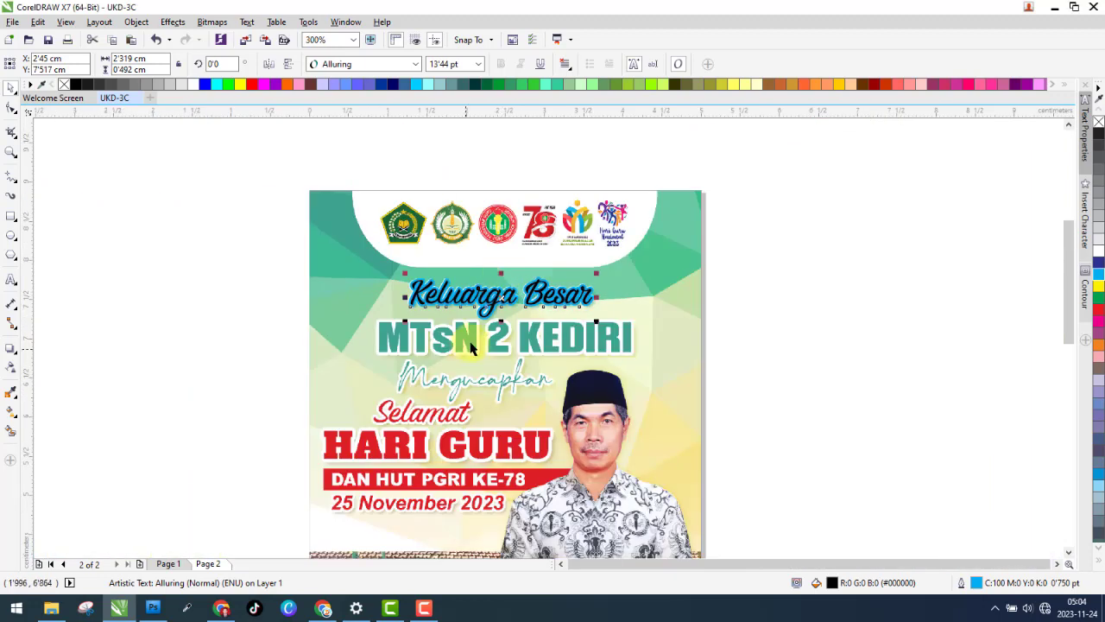
# - Duplicate the Keluarga Besar text below the school name and replace the copy's wording with "Mengucapkan"
pyautogui.scroll(2, 471, 345)
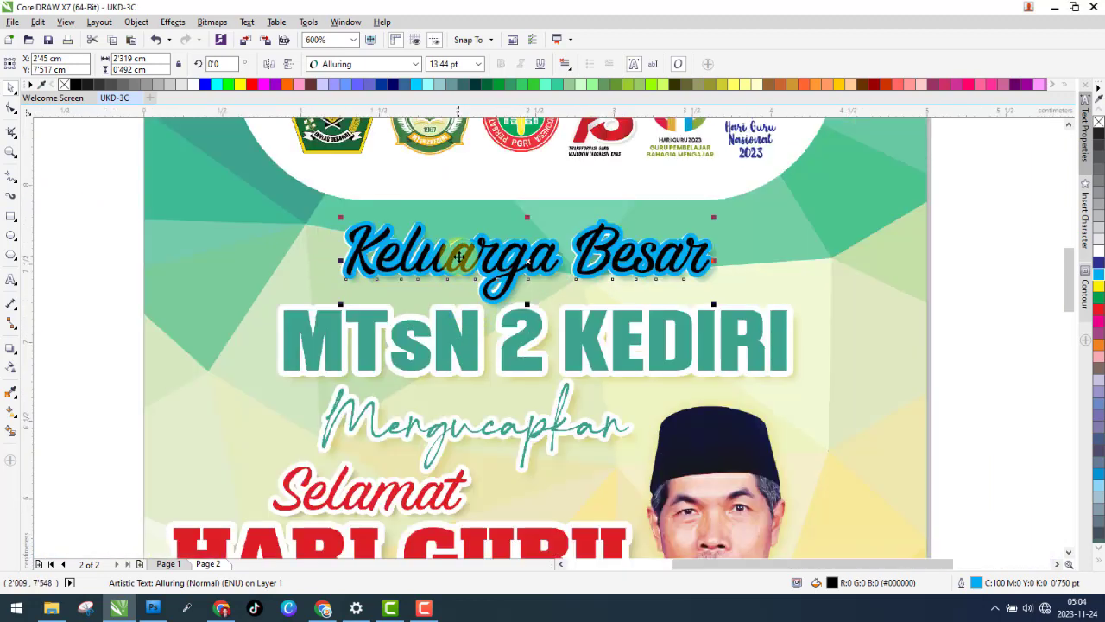
pyautogui.moveTo(452, 256); pyautogui.dragTo(444, 403)
pyautogui.doubleClick(444, 402)
pyautogui.hotkey('ctrl', 'a')
pyautogui.write('Me')
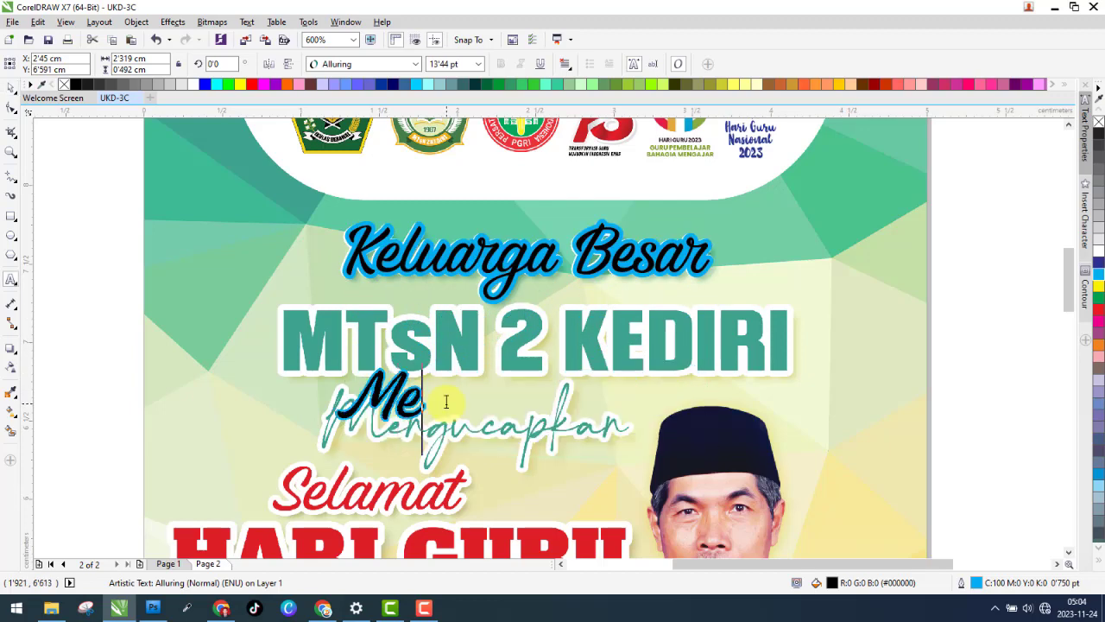
pyautogui.write('ngucapkan')
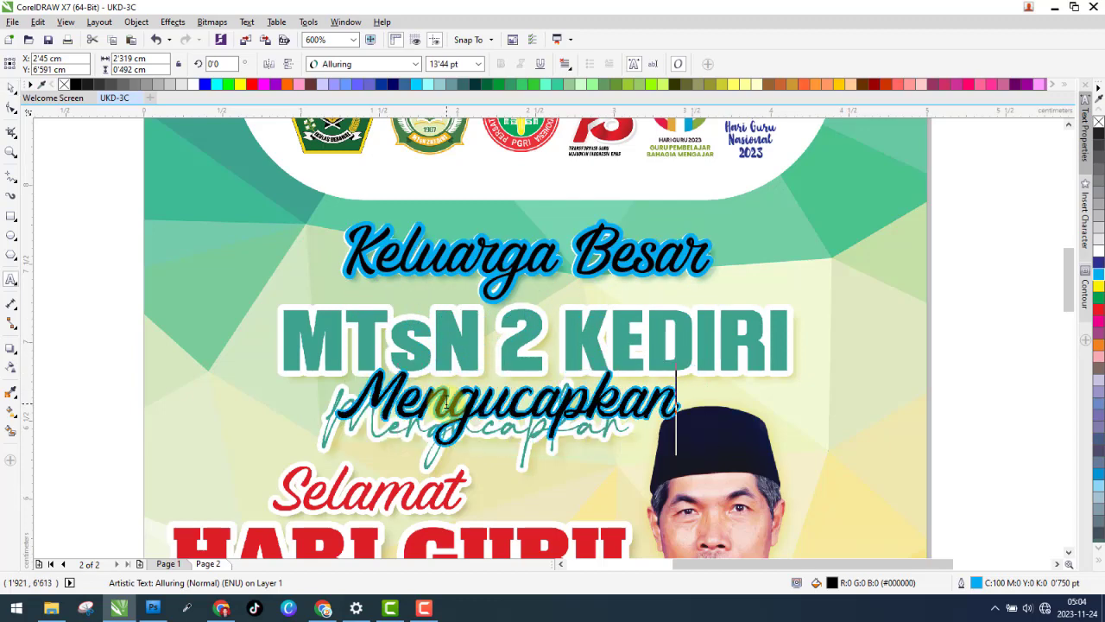
pyautogui.click(10, 86)
# - Check the project's Font folder and set the font of the Mengucapkan text to Charlotte
pyautogui.click(52, 608)
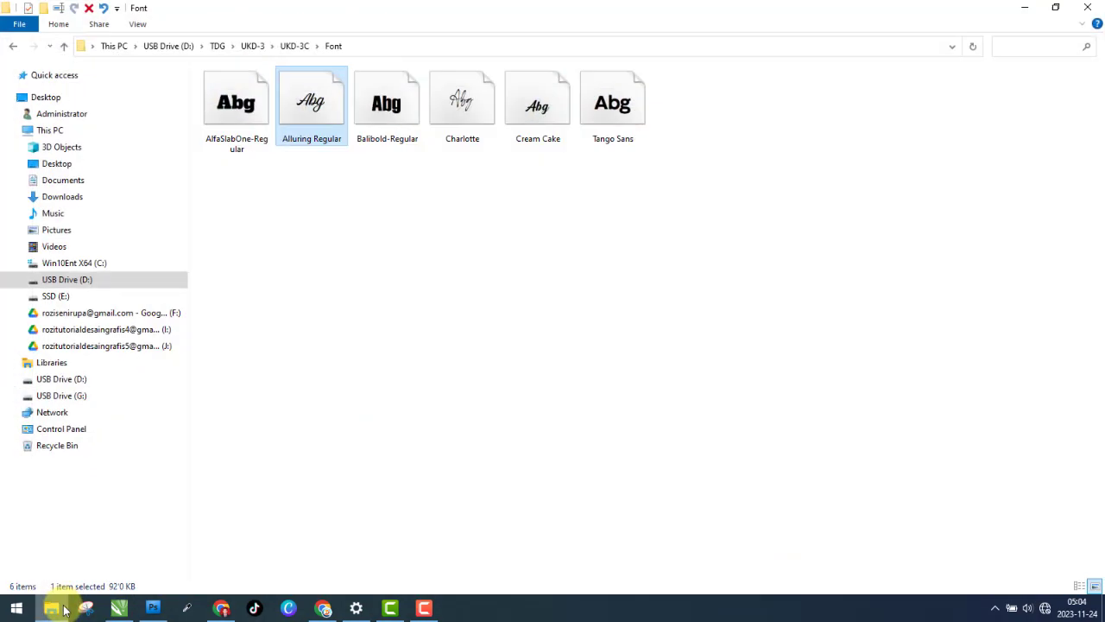
pyautogui.click(119, 608)
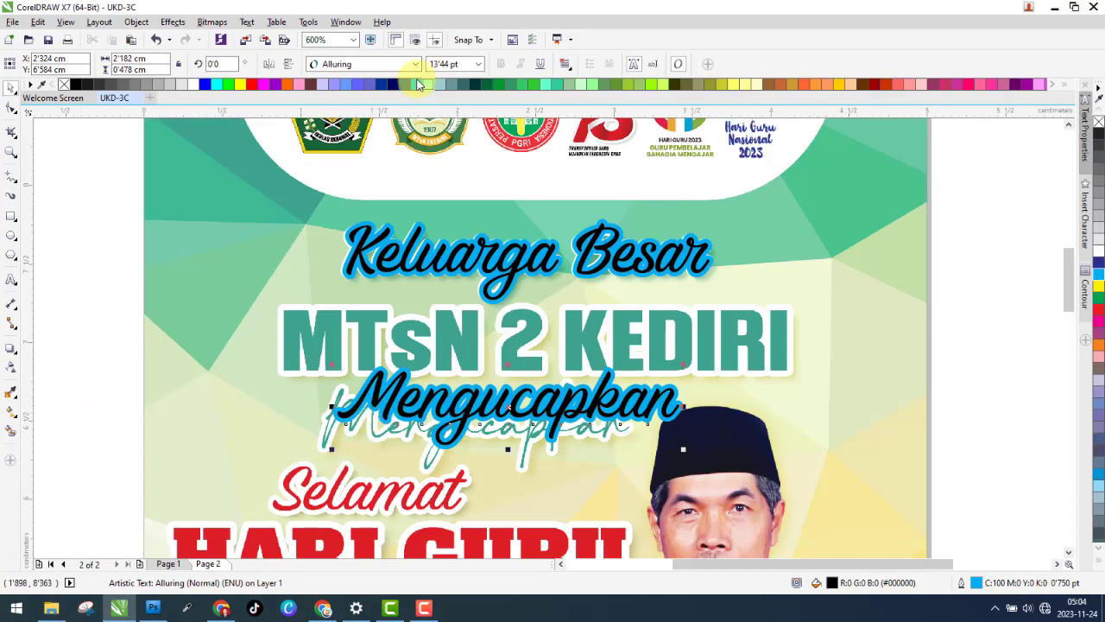
pyautogui.click(362, 66)
pyautogui.write('char')
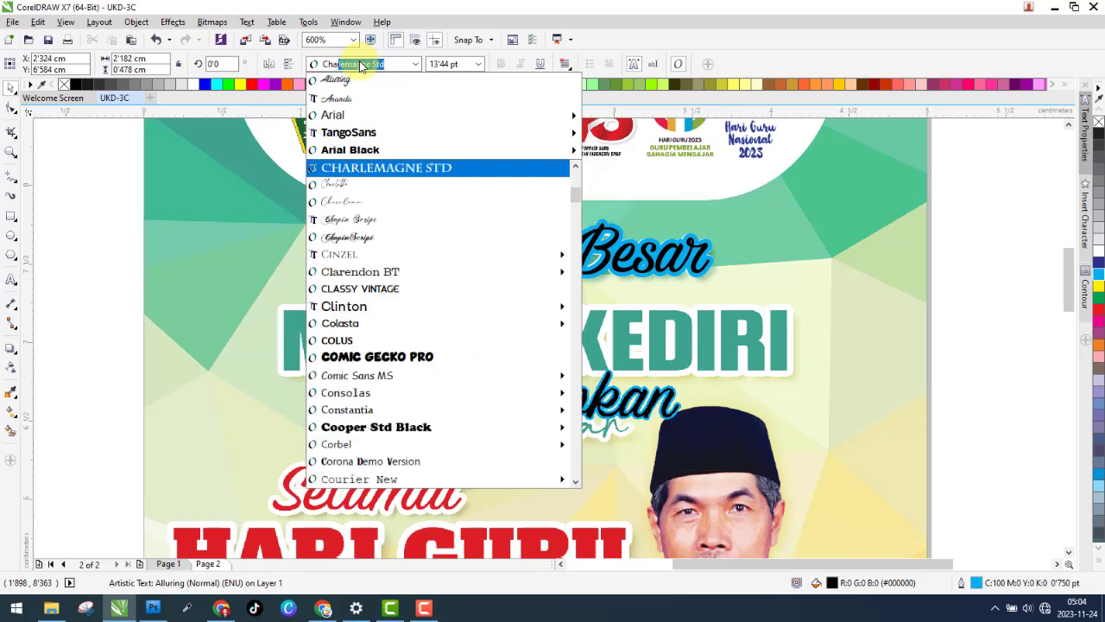
pyautogui.click(358, 184)
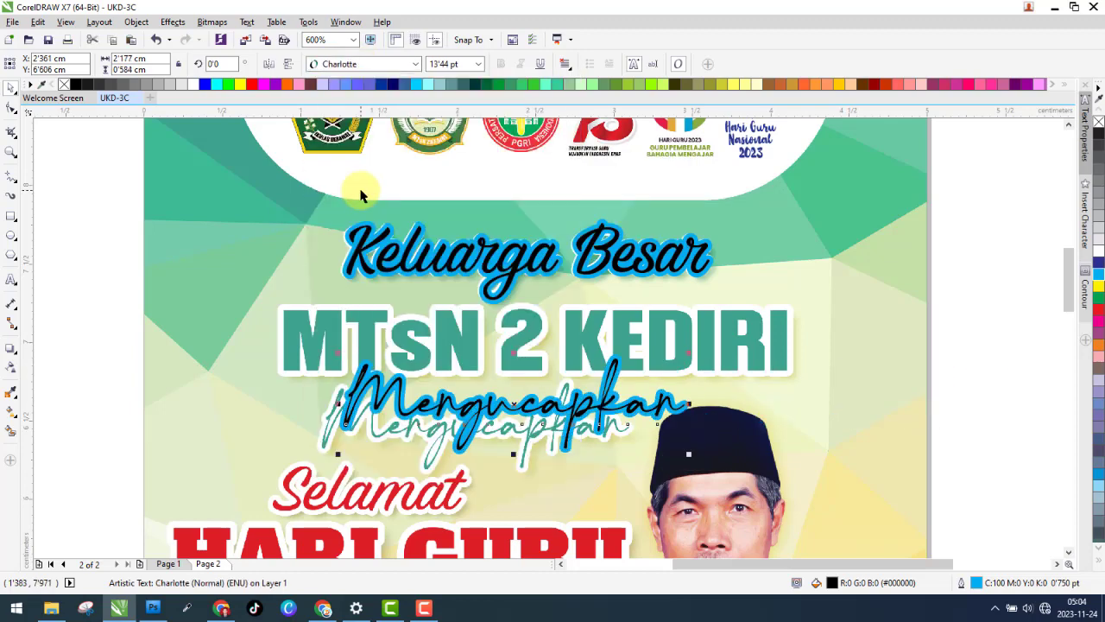
# - Align the initial M of the Mengucapkan text with the reference and narrow the text to about 1.977 cm wide
pyautogui.scroll(2, 339, 432)
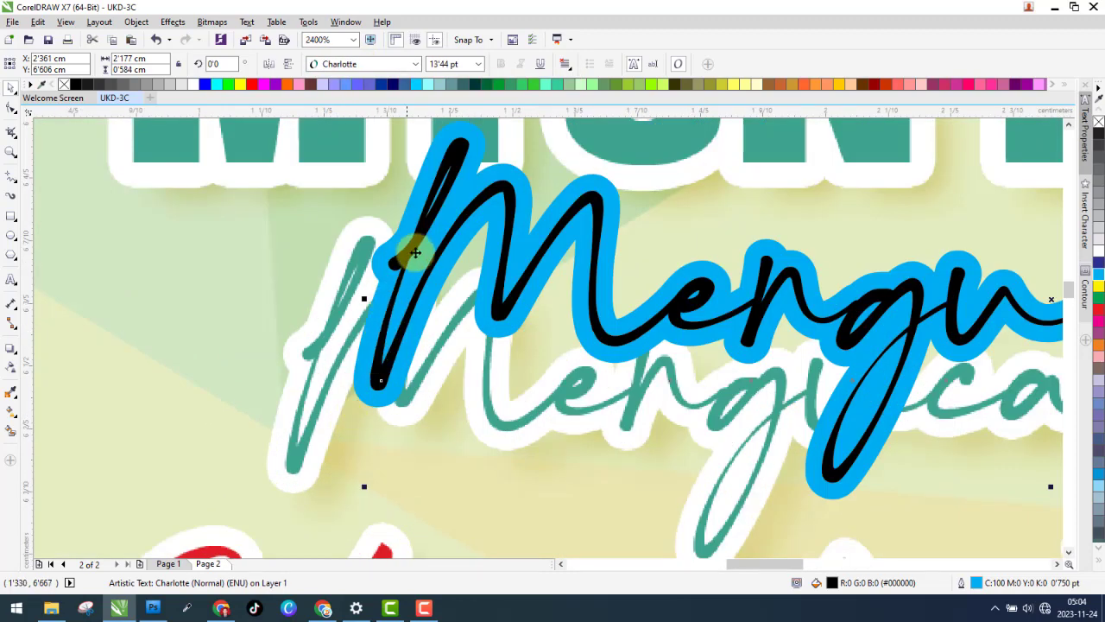
pyautogui.scroll(2, 388, 301)
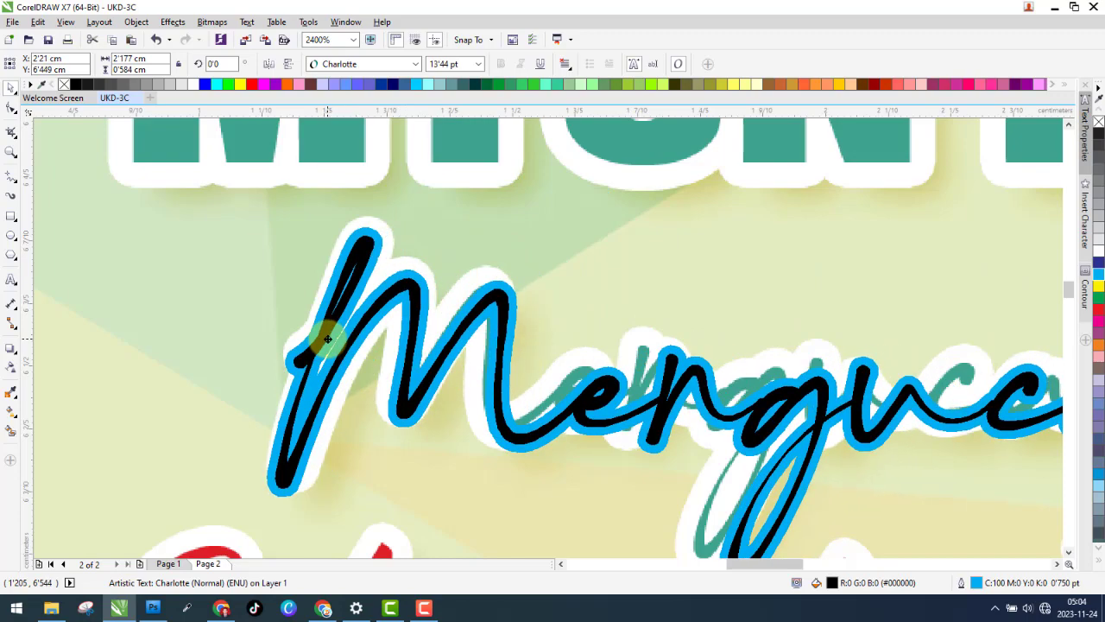
pyautogui.scroll(-8, 327, 339)
pyautogui.scroll(8, 506, 350)
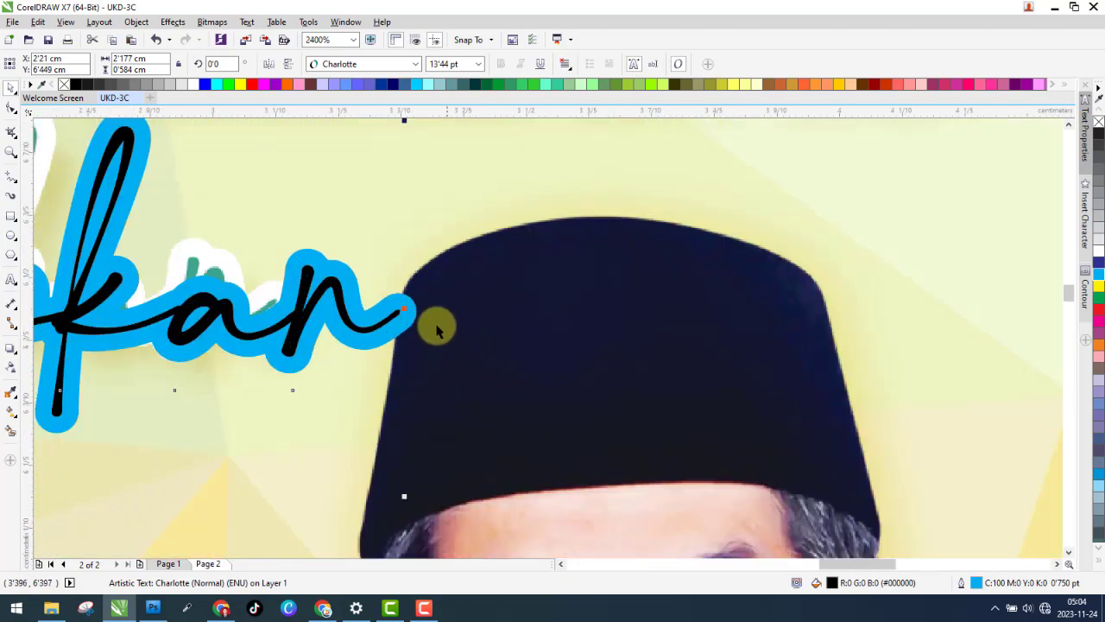
pyautogui.moveTo(402, 308); pyautogui.dragTo(280, 317)
pyautogui.scroll(2, 250, 315)
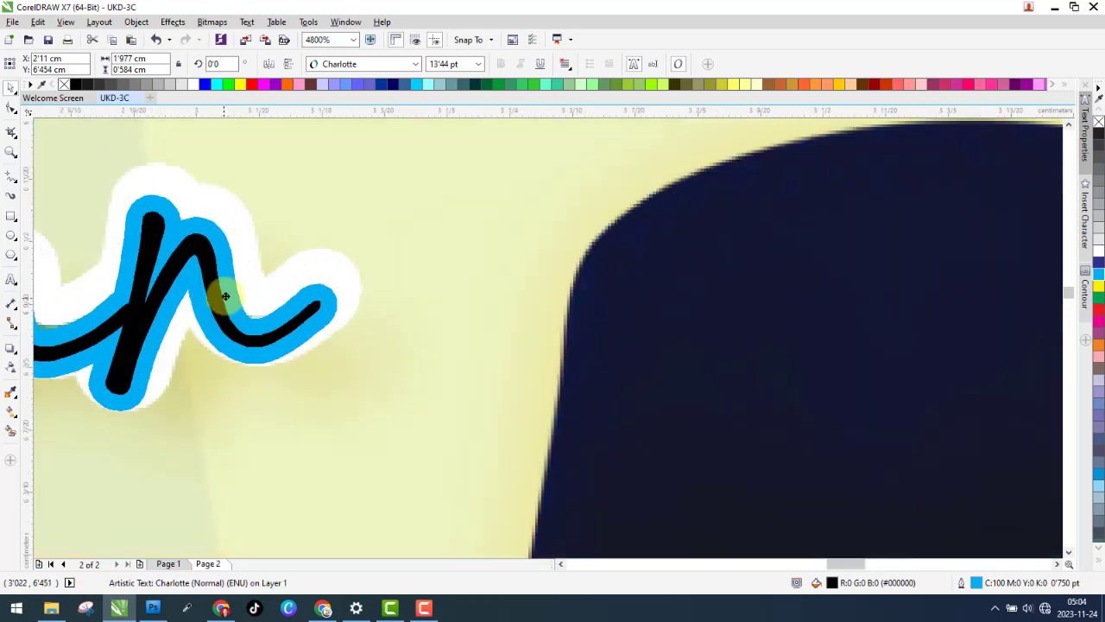
pyautogui.scroll(-3, 452, 292)
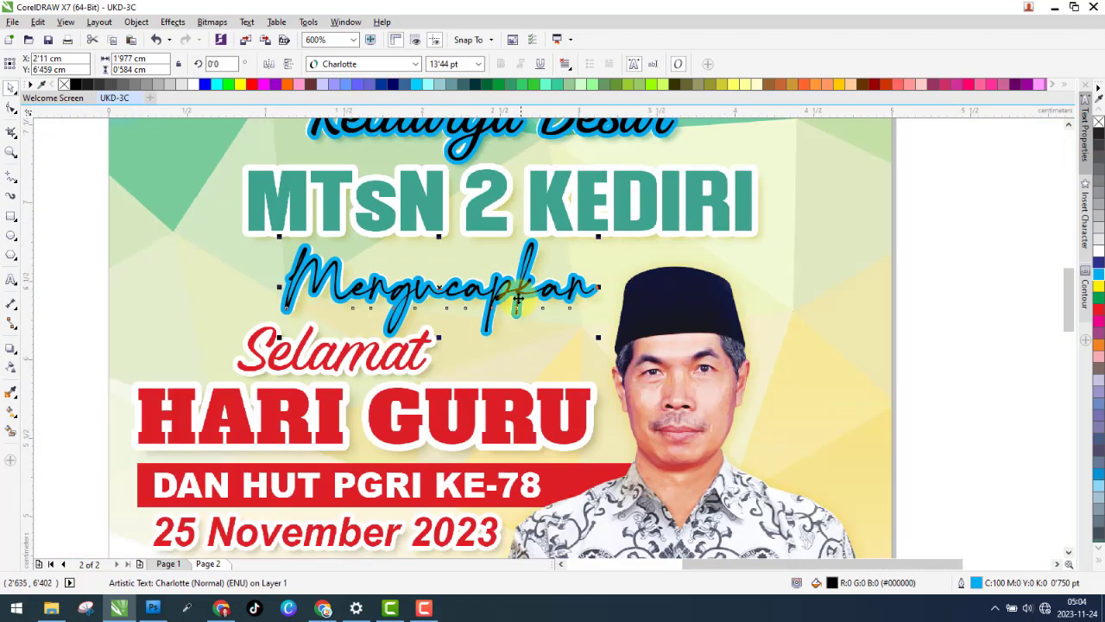
# - Reduce the Mengucapkan text's height to about 0.567 cm and position it over the reference lettering
pyautogui.scroll(2, 422, 300)
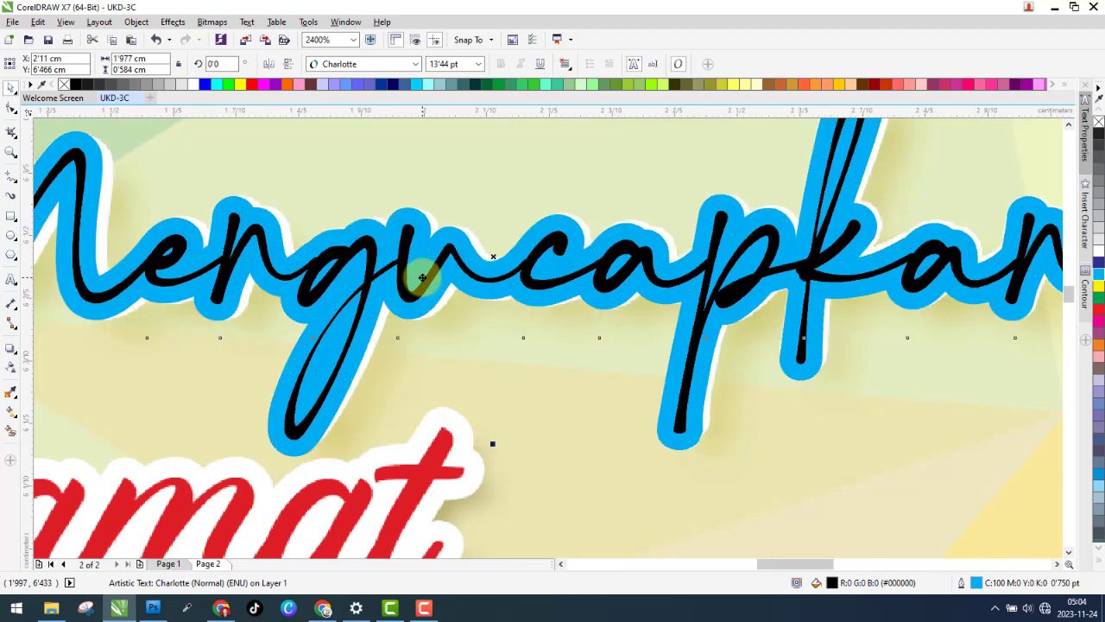
pyautogui.moveTo(495, 438); pyautogui.dragTo(498, 434)
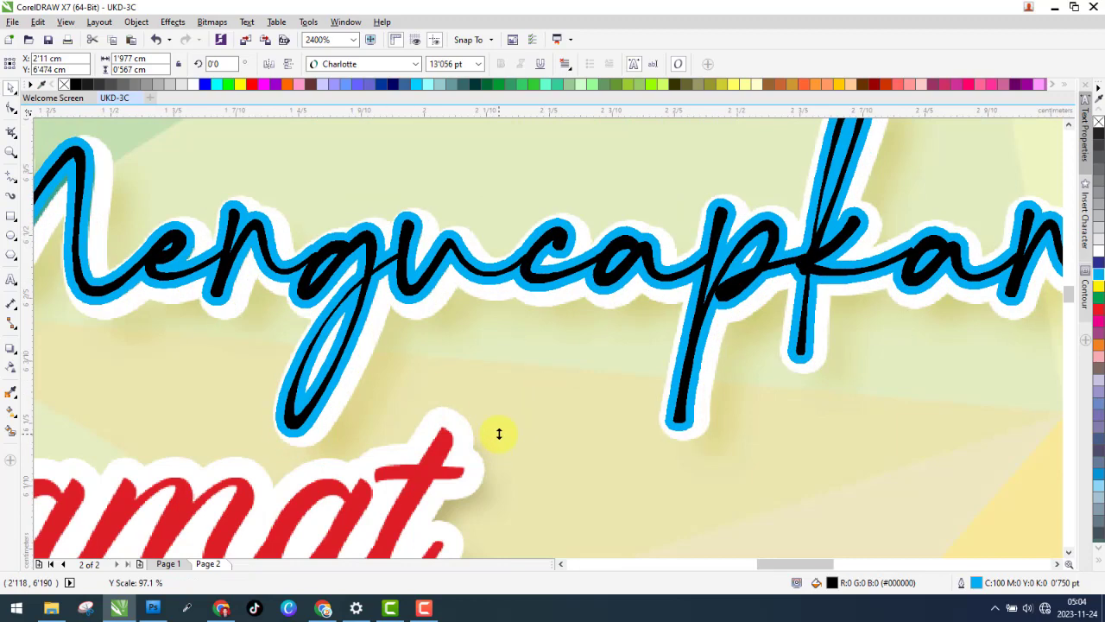
pyautogui.scroll(-3, 433, 274)
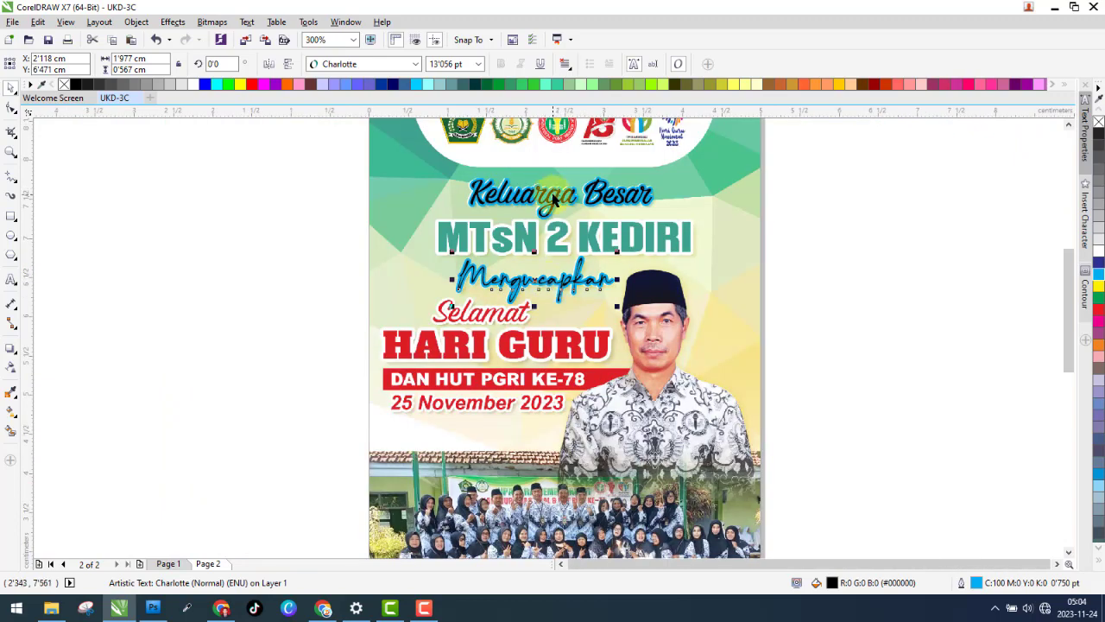
# - Duplicate the Keluarga Besar text above the HARI GURU heading and replace the copy's wording with "Selamat"
pyautogui.moveTo(553, 198); pyautogui.dragTo(497, 293)
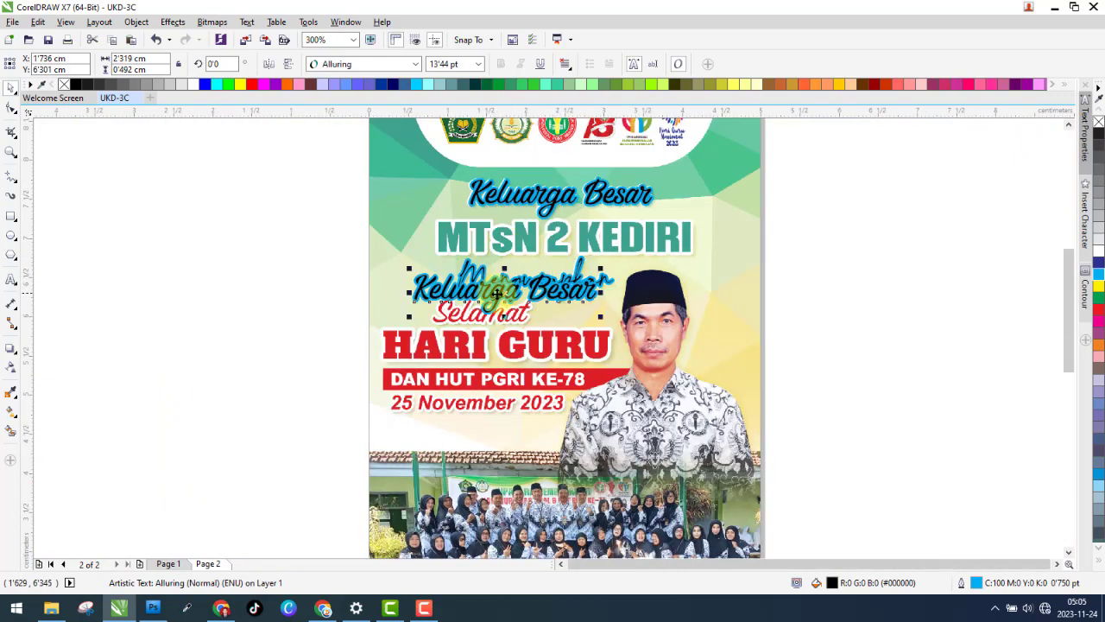
pyautogui.scroll(2, 497, 292)
pyautogui.doubleClick(498, 292)
pyautogui.hotkey('ctrl', 'a')
pyautogui.write('Se')
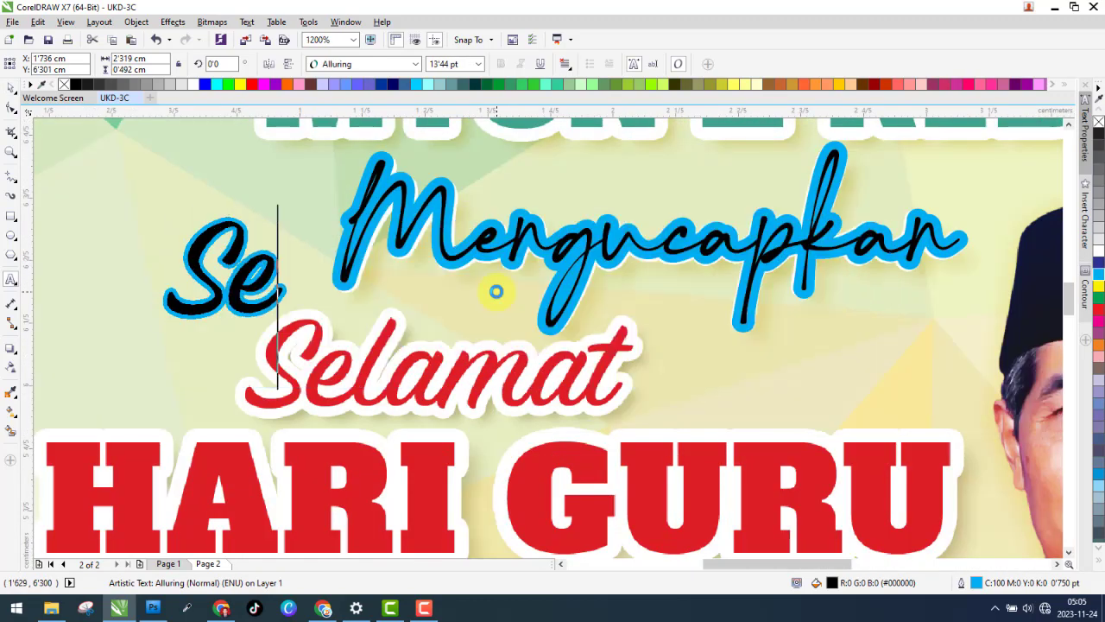
pyautogui.write('lamat')
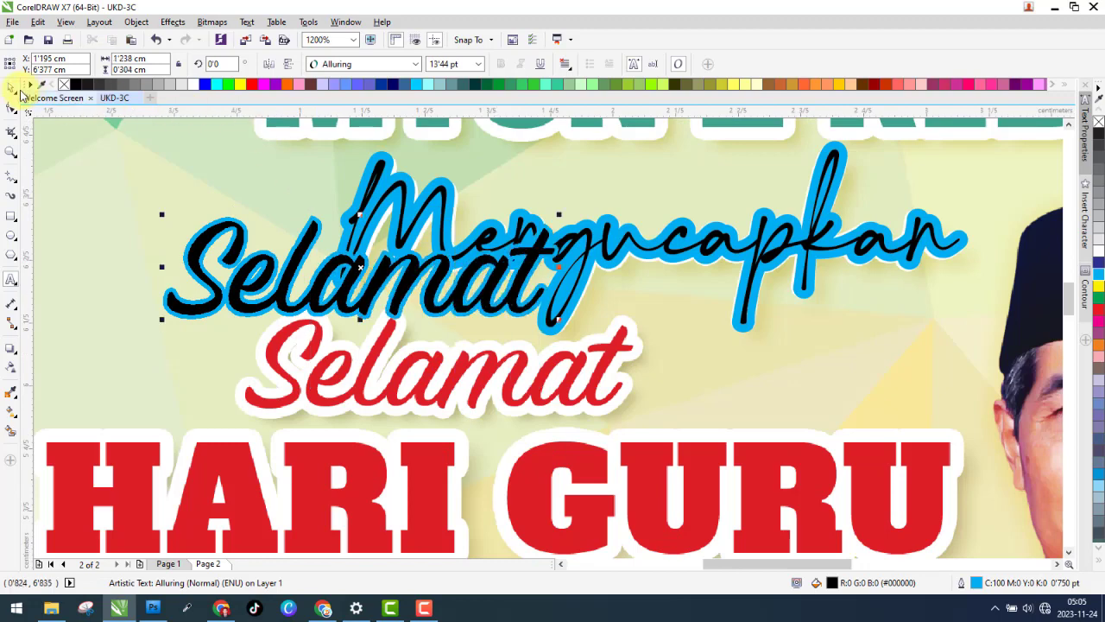
pyautogui.click(12, 87)
# - Move the Selamat text exactly over the red Selamat lettering of the reference and deselect it
pyautogui.click(260, 282)
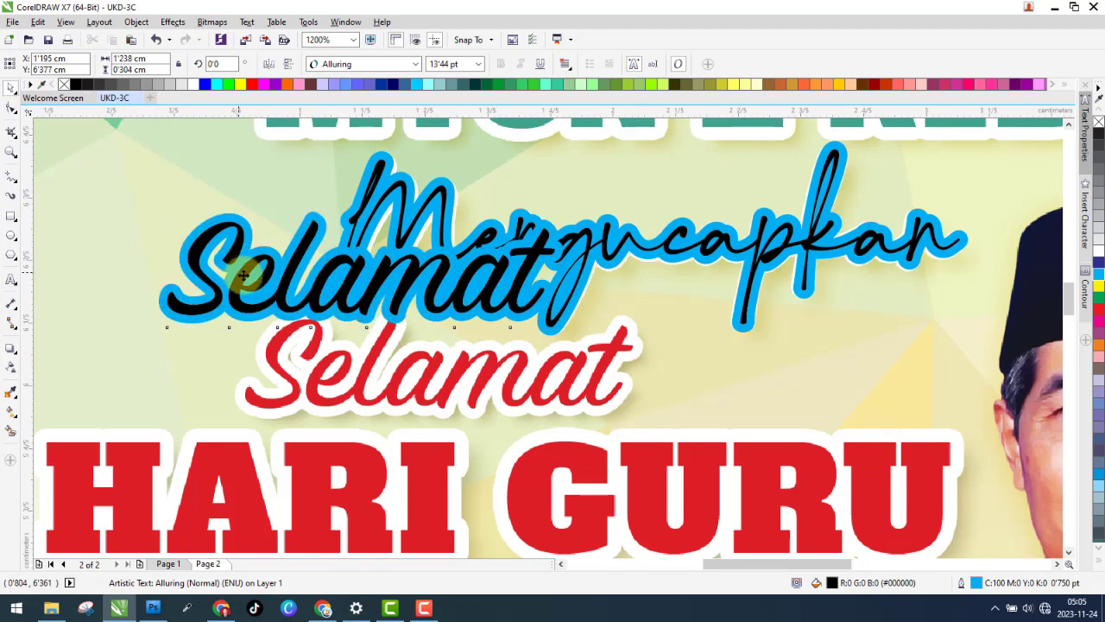
pyautogui.moveTo(243, 274); pyautogui.dragTo(317, 369)
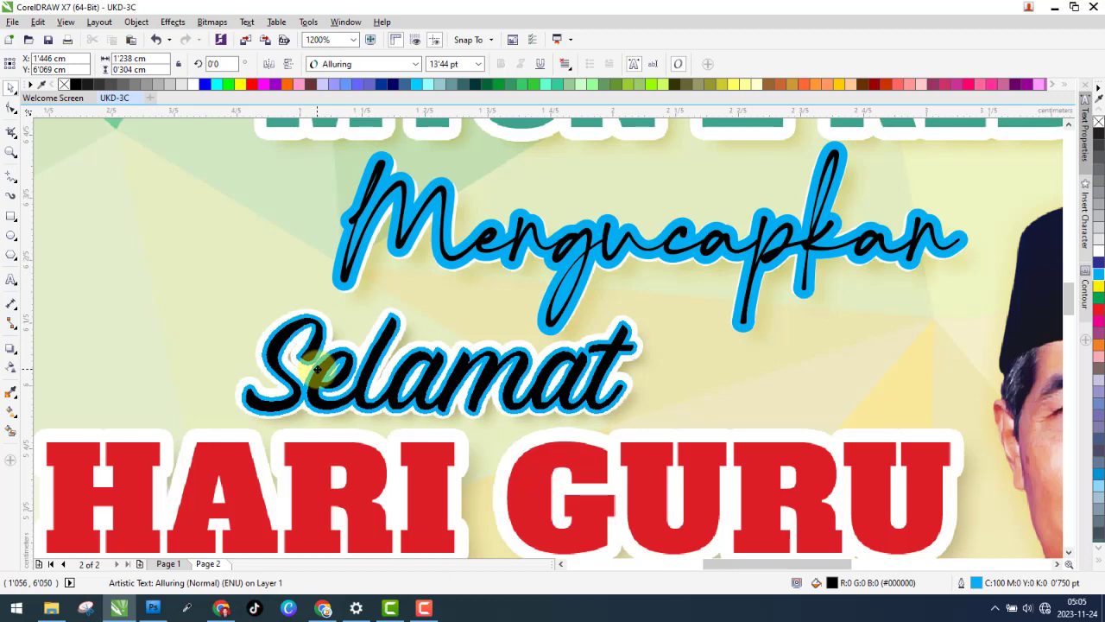
pyautogui.scroll(-5, 317, 368)
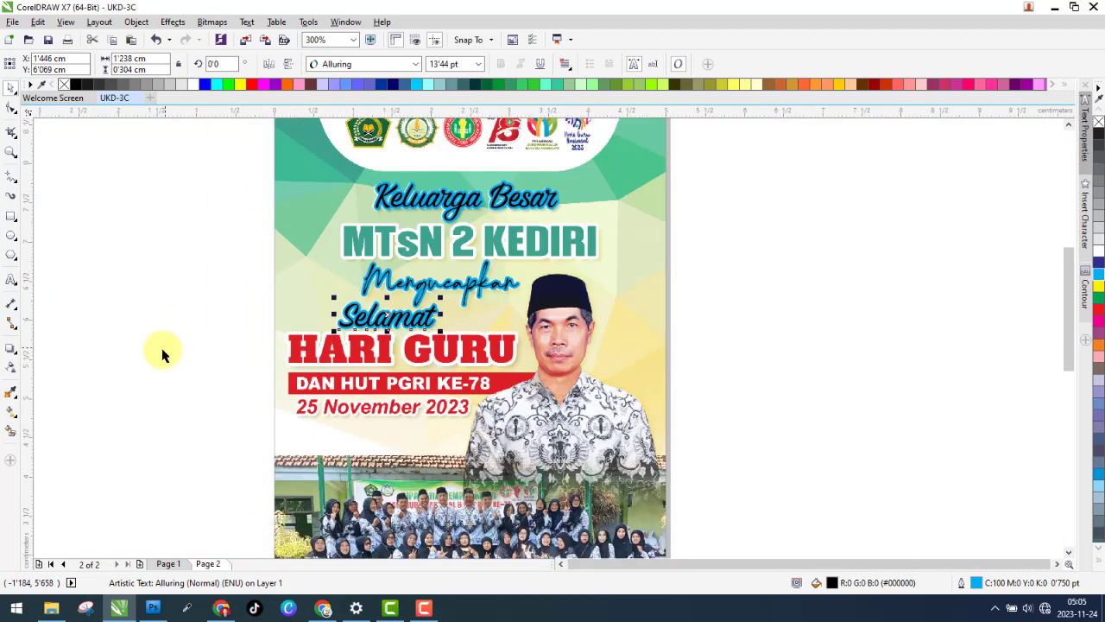
pyautogui.click(165, 354)
# - Add a new artistic text reading "MTsN 2 KEDIRI" near the reference school name
pyautogui.scroll(2, 385, 221)
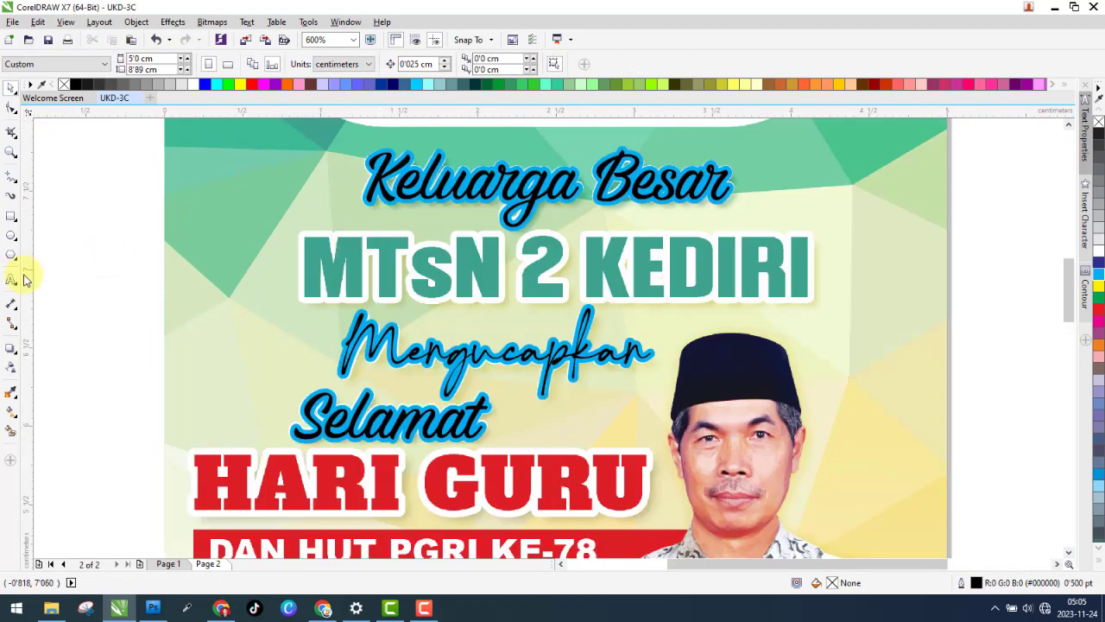
pyautogui.click(196, 292)
pyautogui.write('M')
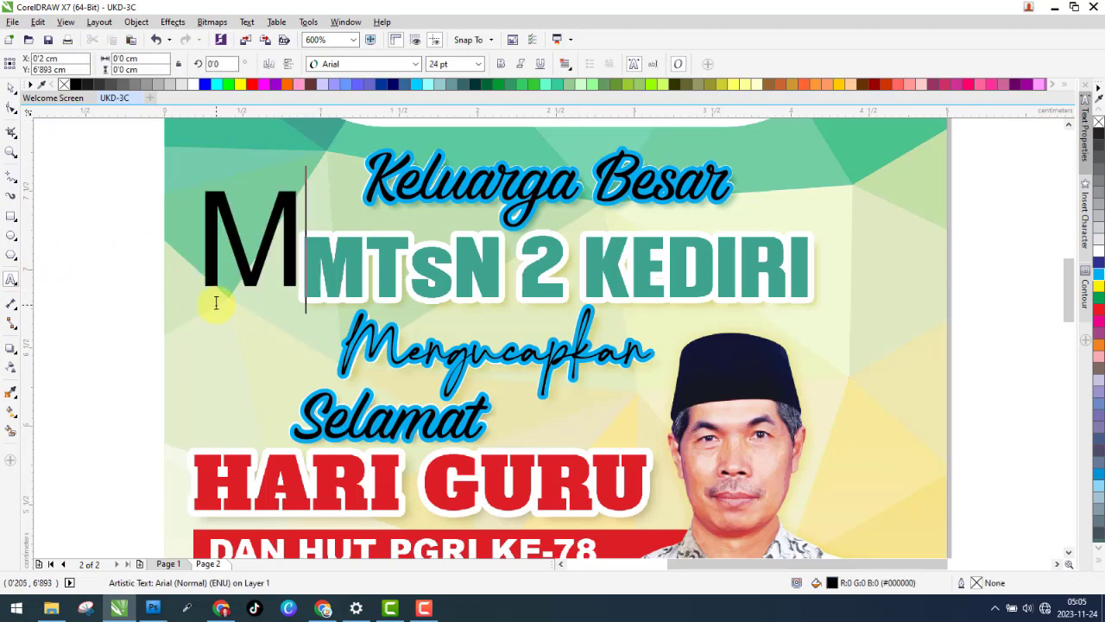
pyautogui.write('TsN 2')
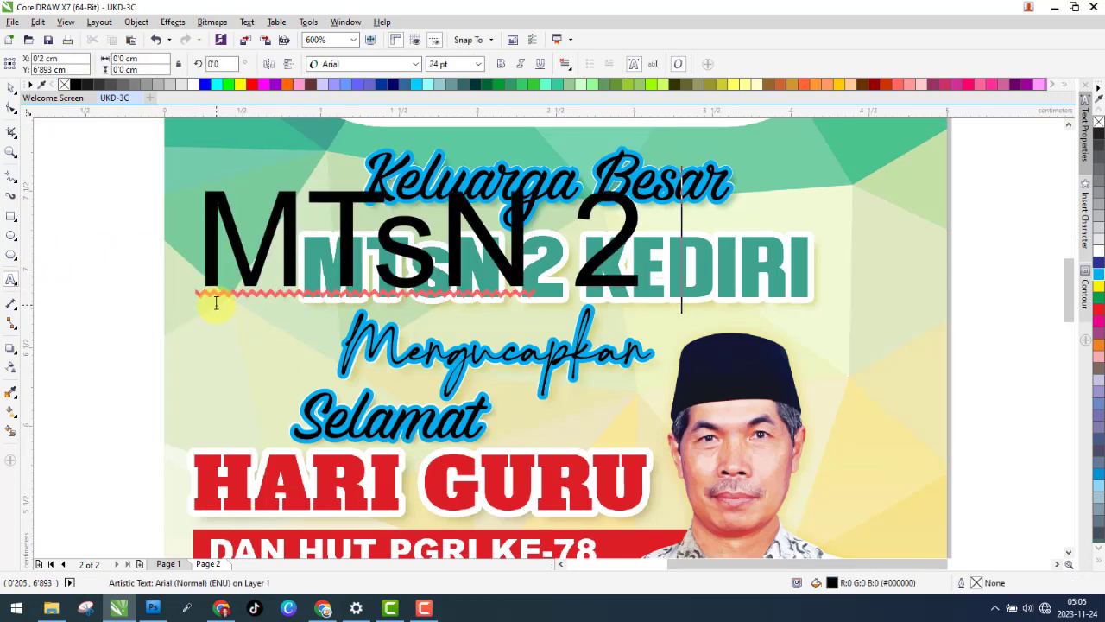
pyautogui.write(' KEDIRI')
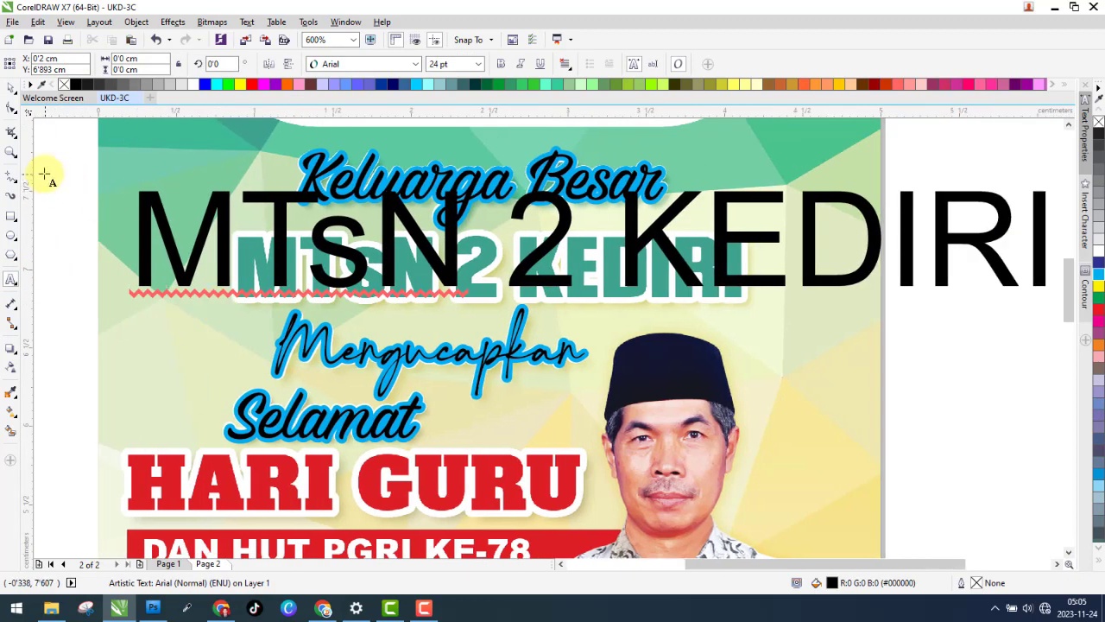
pyautogui.click(11, 88)
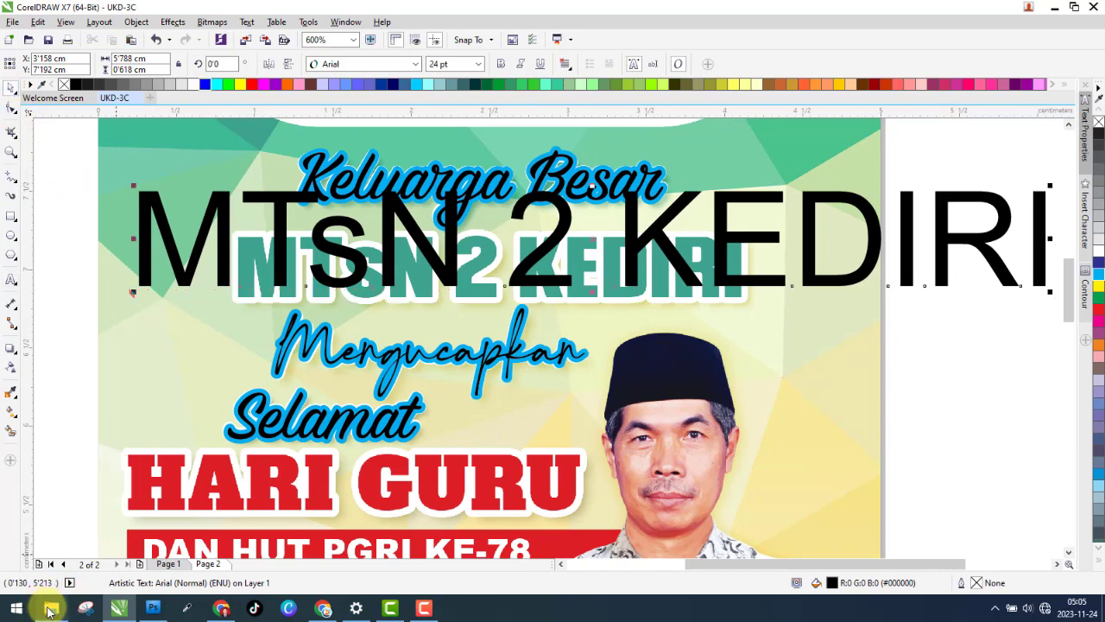
# - Check the project's Font folder and set the font of the MTsN 2 KEDIRI text to Balibold
pyautogui.click(50, 611)
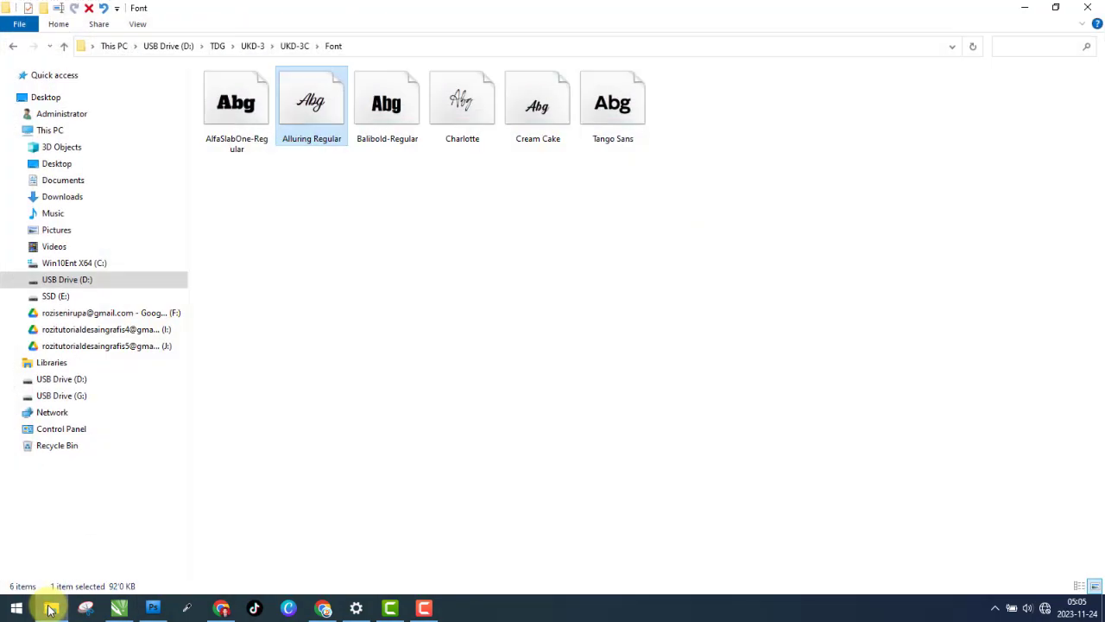
pyautogui.click(50, 610)
pyautogui.click(340, 67)
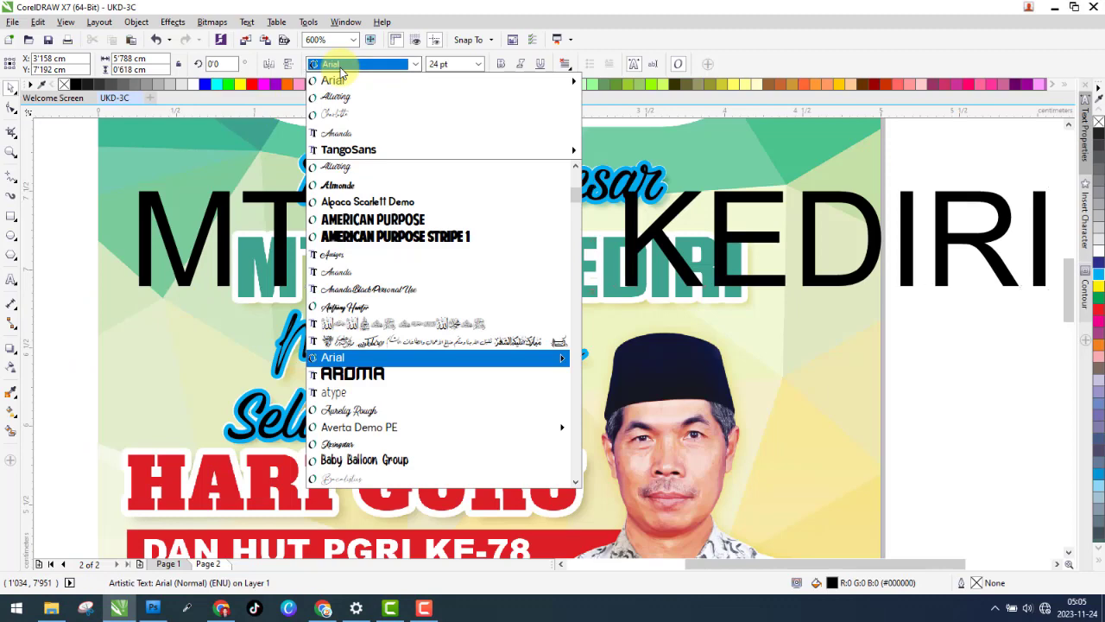
pyautogui.write('bal')
pyautogui.press('Return')
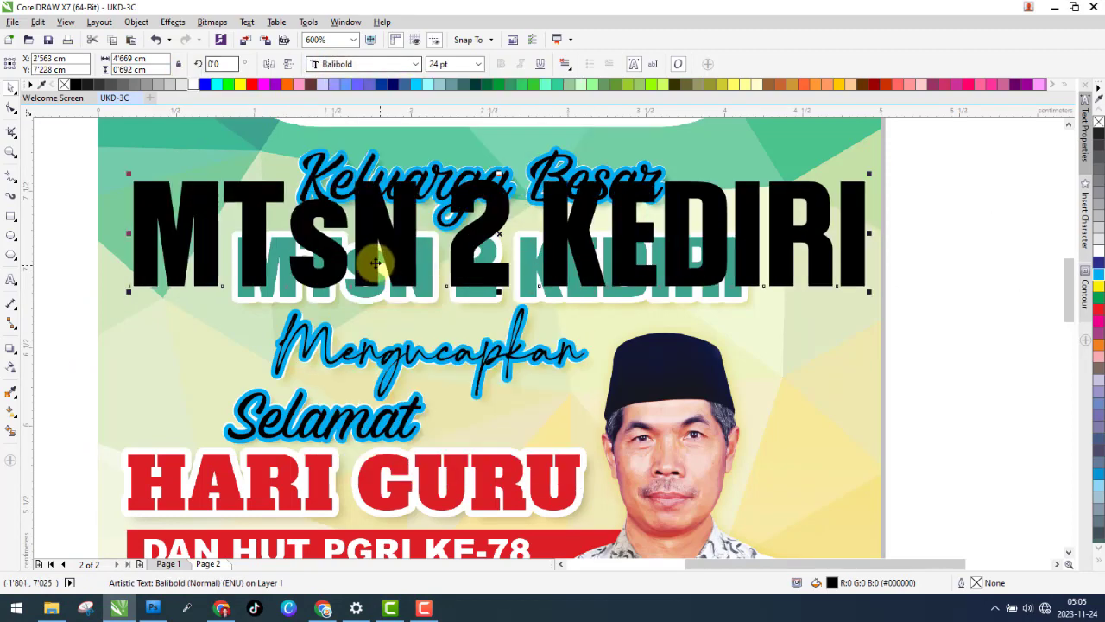
# - Scale the MTsN 2 KEDIRI text to about 2.993 cm wide over the reference school name and fill it yellow
pyautogui.moveTo(307, 233); pyautogui.dragTo(432, 288)
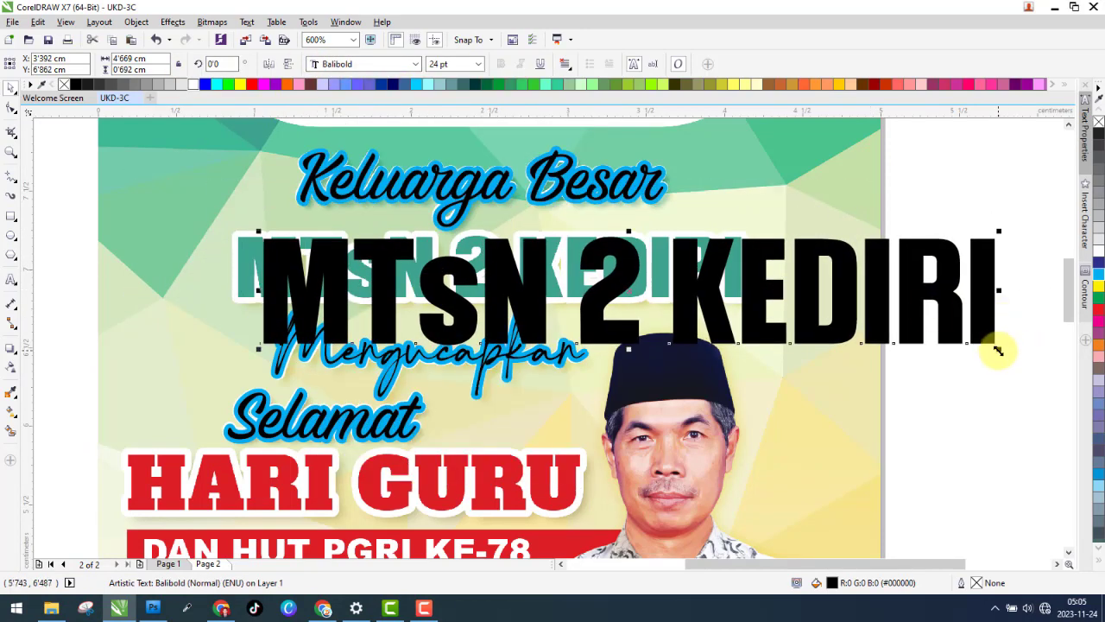
pyautogui.moveTo(999, 350); pyautogui.dragTo(767, 311)
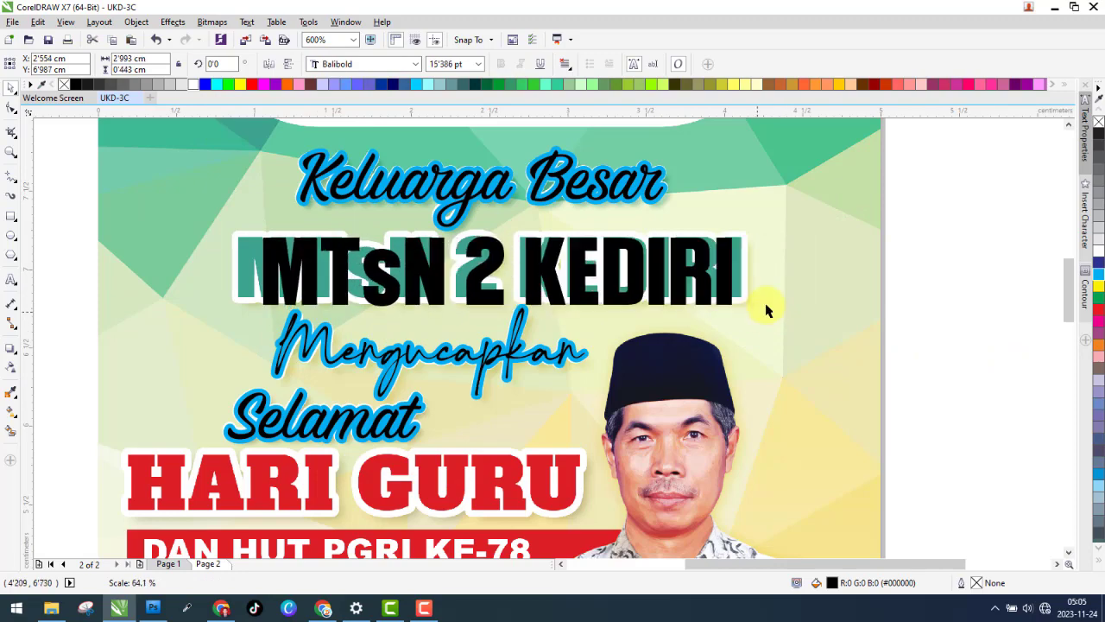
pyautogui.click(1100, 293)
# - Align the MTsN 2 KEDIRI text's upper-left corner with the reference and stretch it to about 3.214 by 0.396 cm
pyautogui.scroll(10, 250, 263)
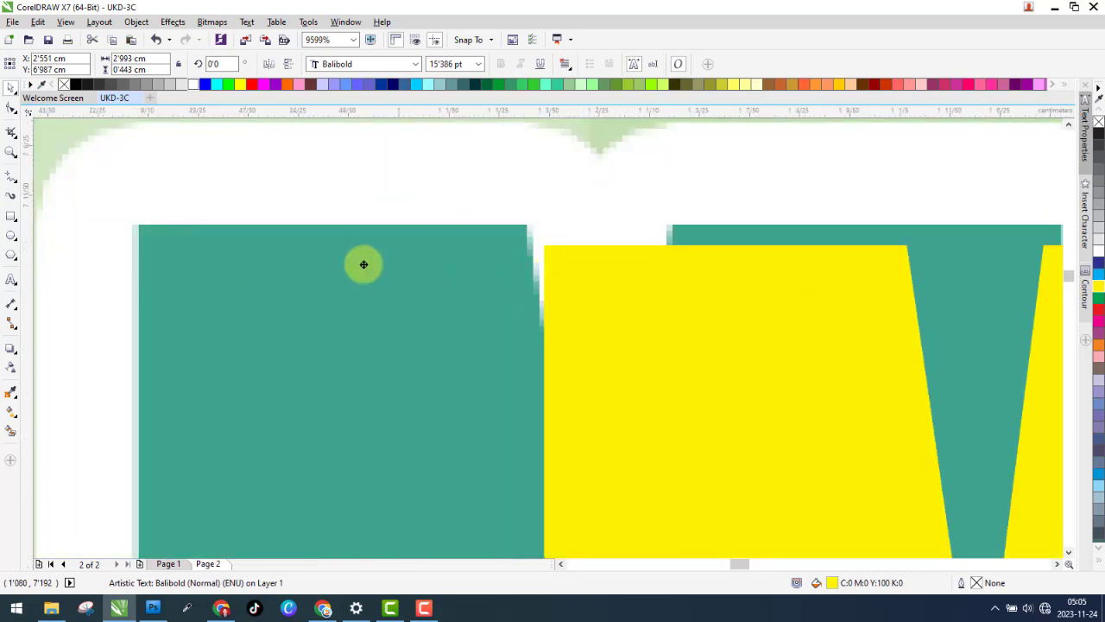
pyautogui.scroll(-10, 364, 264)
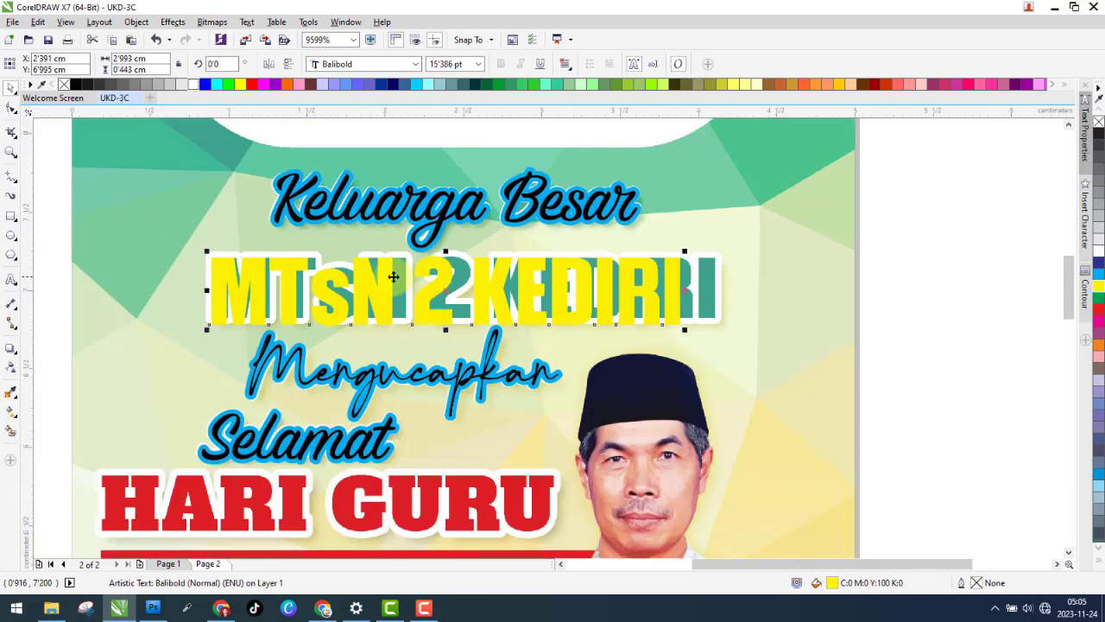
pyautogui.scroll(1, 687, 282)
pyautogui.moveTo(682, 287); pyautogui.dragTo(751, 295)
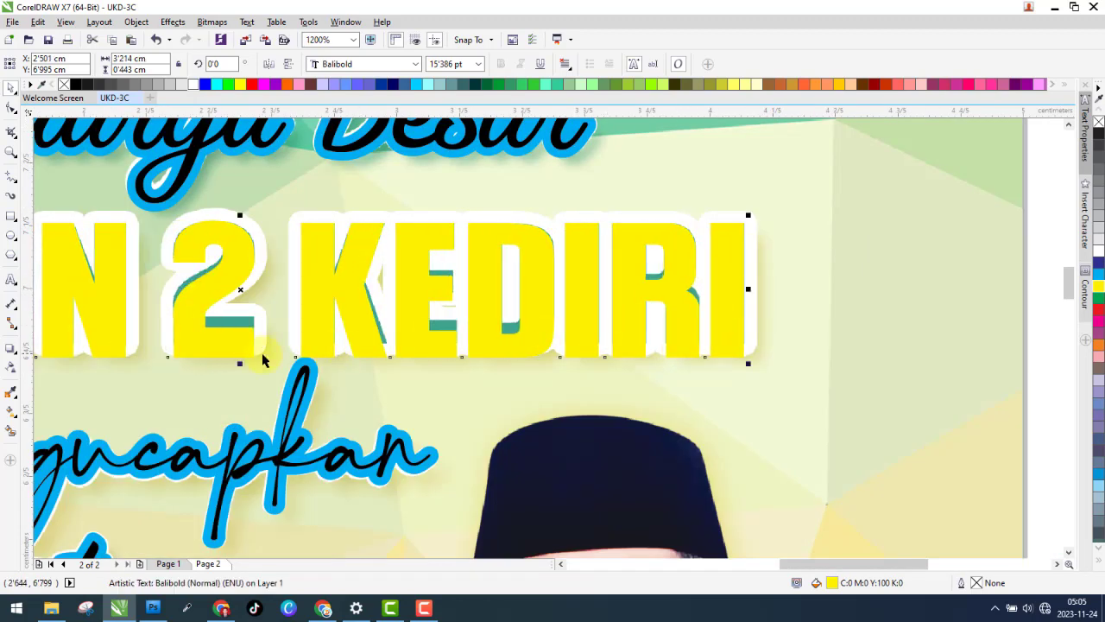
pyautogui.scroll(2, 263, 361)
pyautogui.moveTo(253, 359); pyautogui.dragTo(265, 300)
pyautogui.scroll(-2, 582, 377)
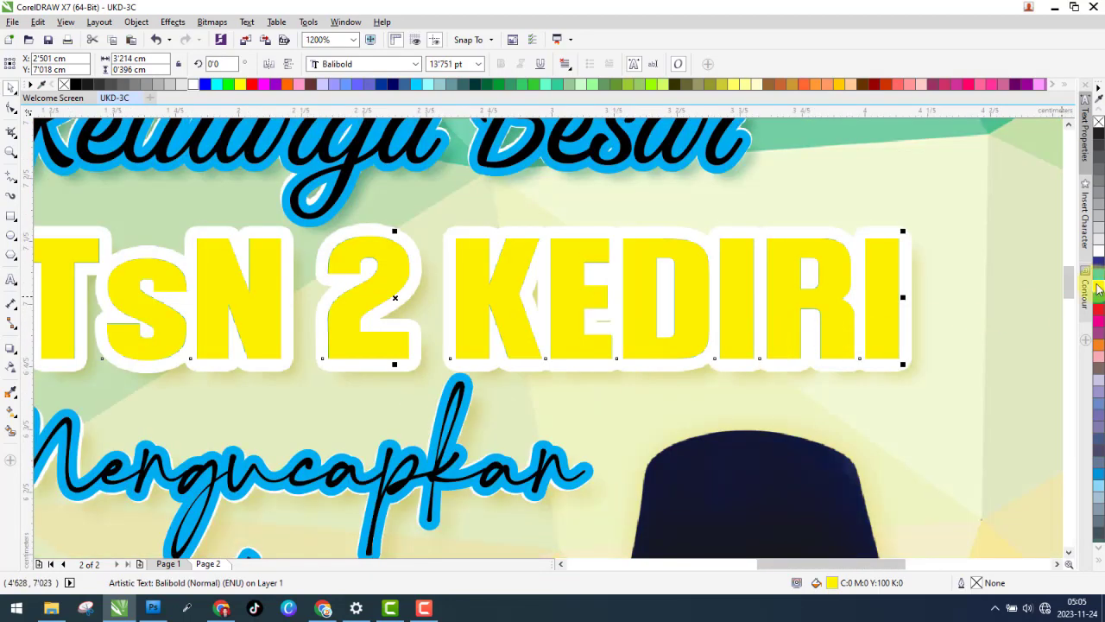
# - Give the MTsN 2 KEDIRI text a 2 pt cyan outline with rounded corners and line caps, placed behind the fill
pyautogui.rightClick(1100, 275)
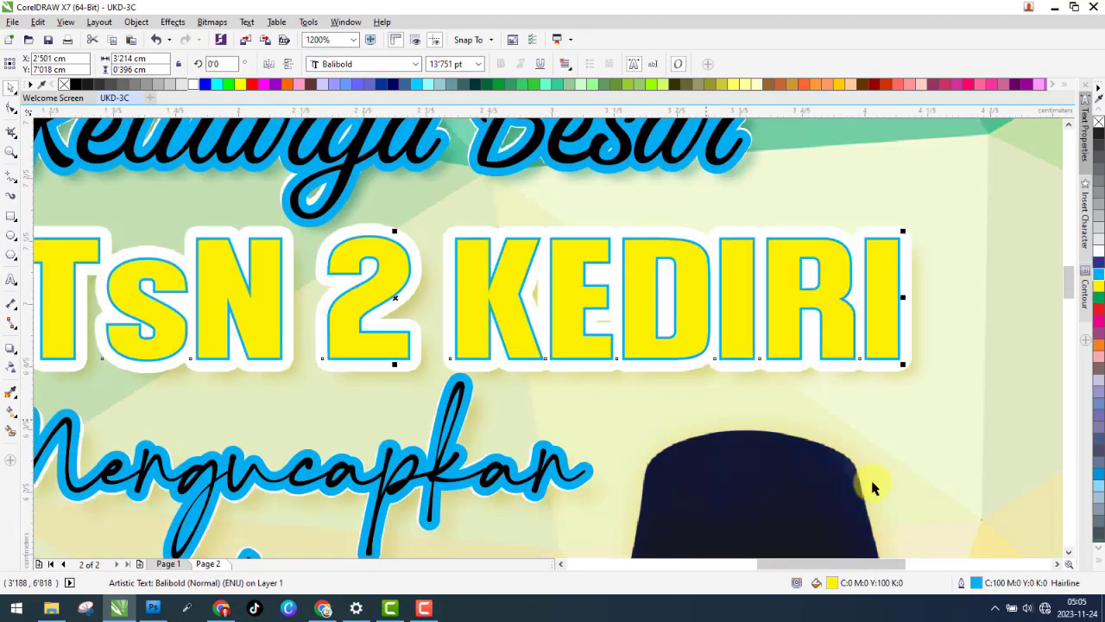
pyautogui.doubleClick(976, 583)
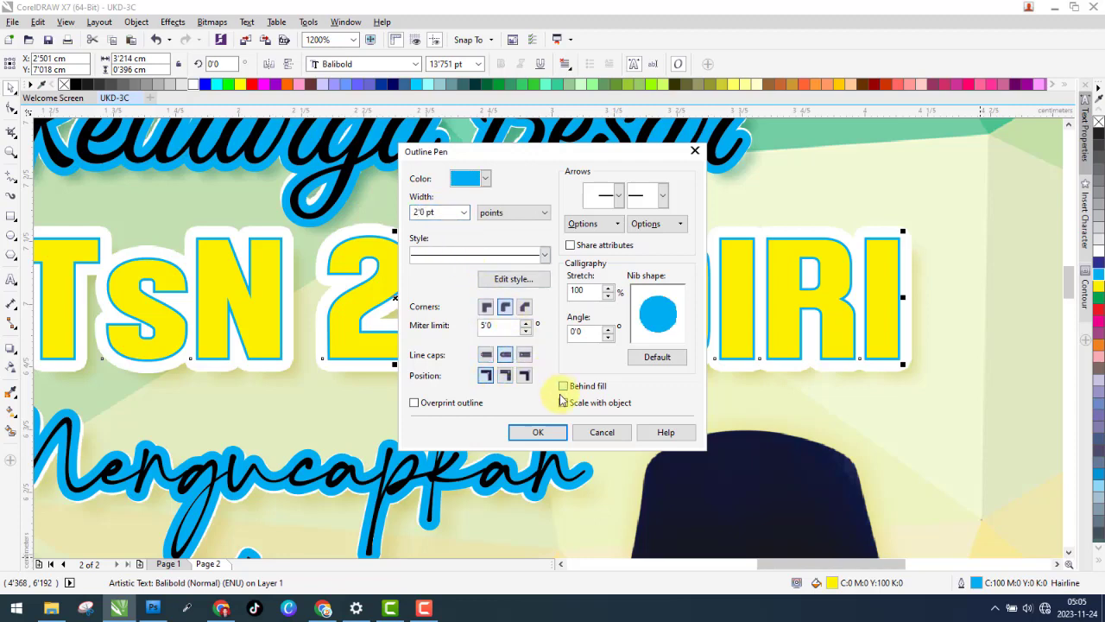
pyautogui.click(537, 432)
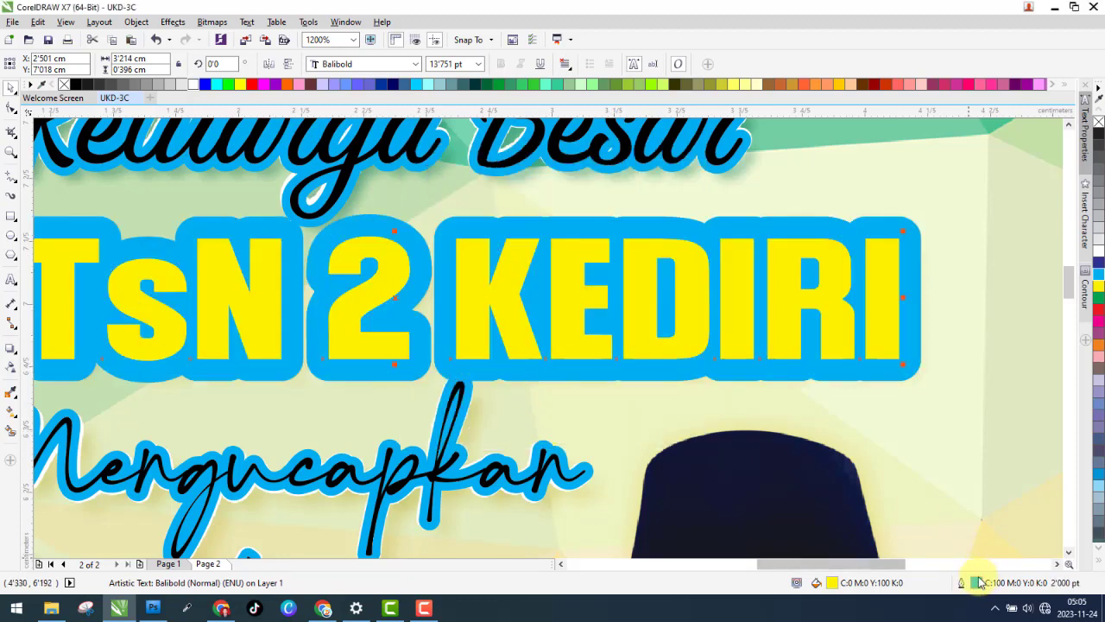
# - Try a 1.5 pt outline on the MTsN 2 KEDIRI text, set it to 1.25 pt, and shift the text aside to compare it with the reference
pyautogui.doubleClick(978, 583)
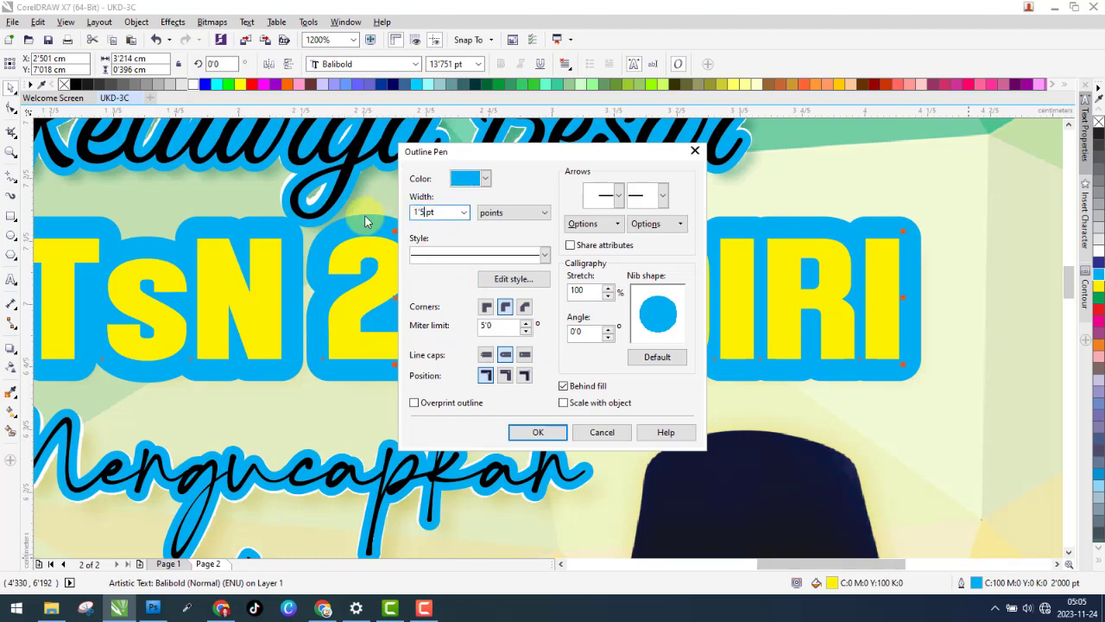
pyautogui.press('Return')
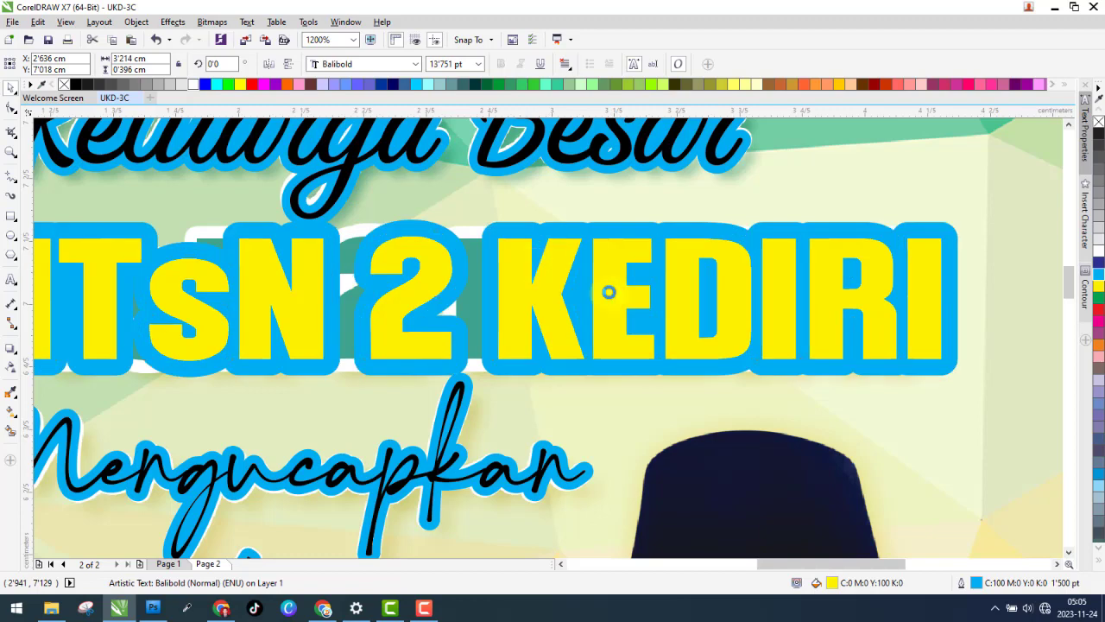
pyautogui.doubleClick(977, 583)
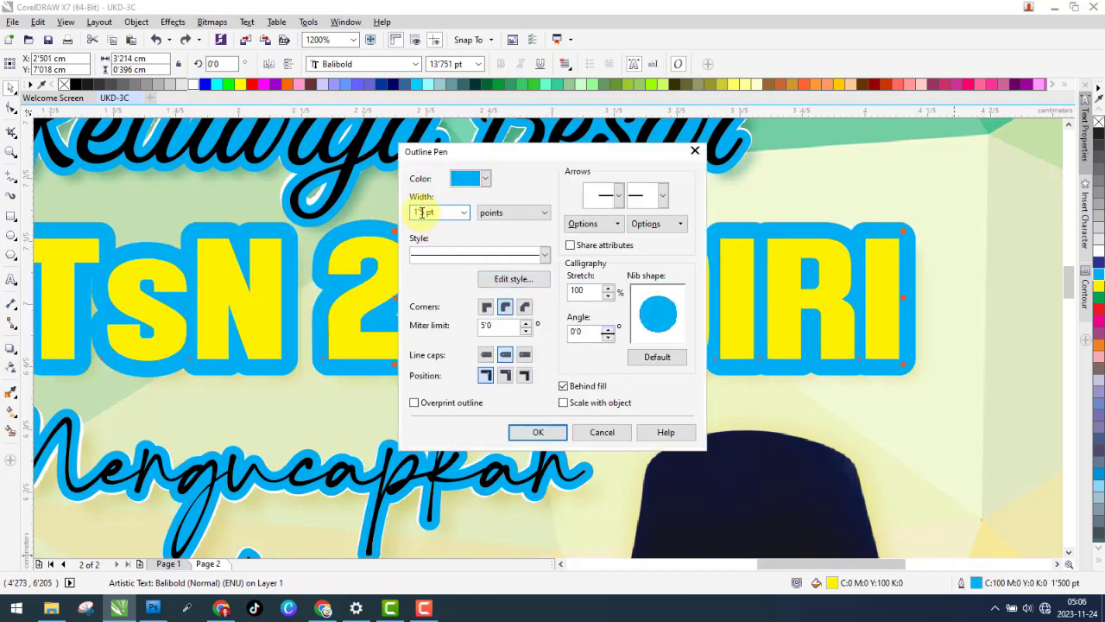
pyautogui.write('25')
pyautogui.press('Return')
pyautogui.moveTo(779, 265); pyautogui.dragTo(754, 267)
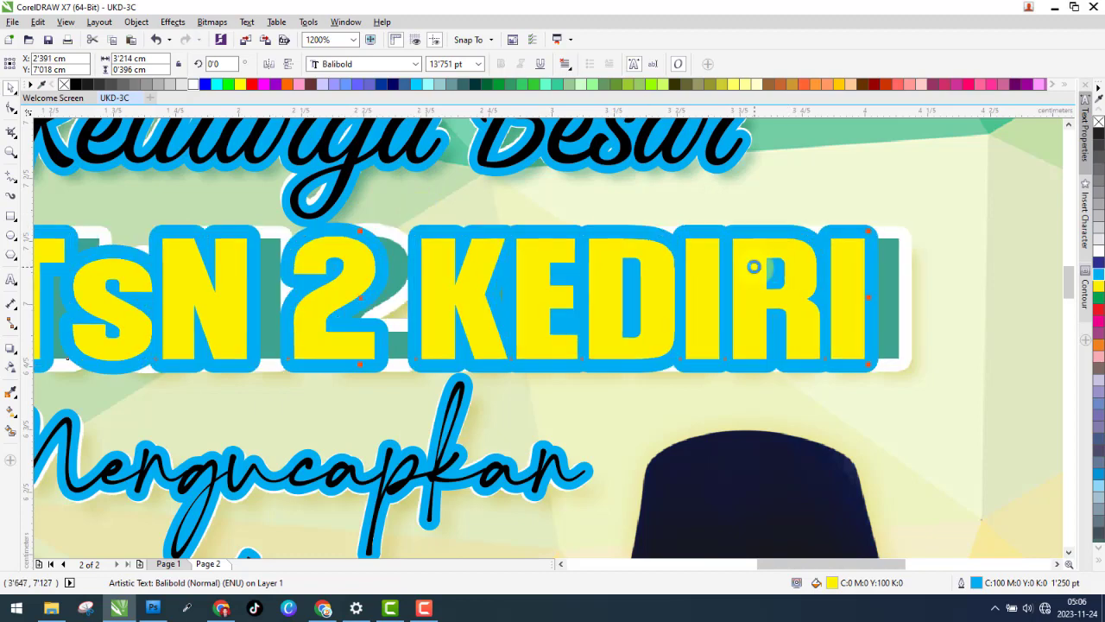
# - Return the MTsN 2 KEDIRI text to its place over the reference and set its outline width to 1.15 pt
pyautogui.press('Escape')
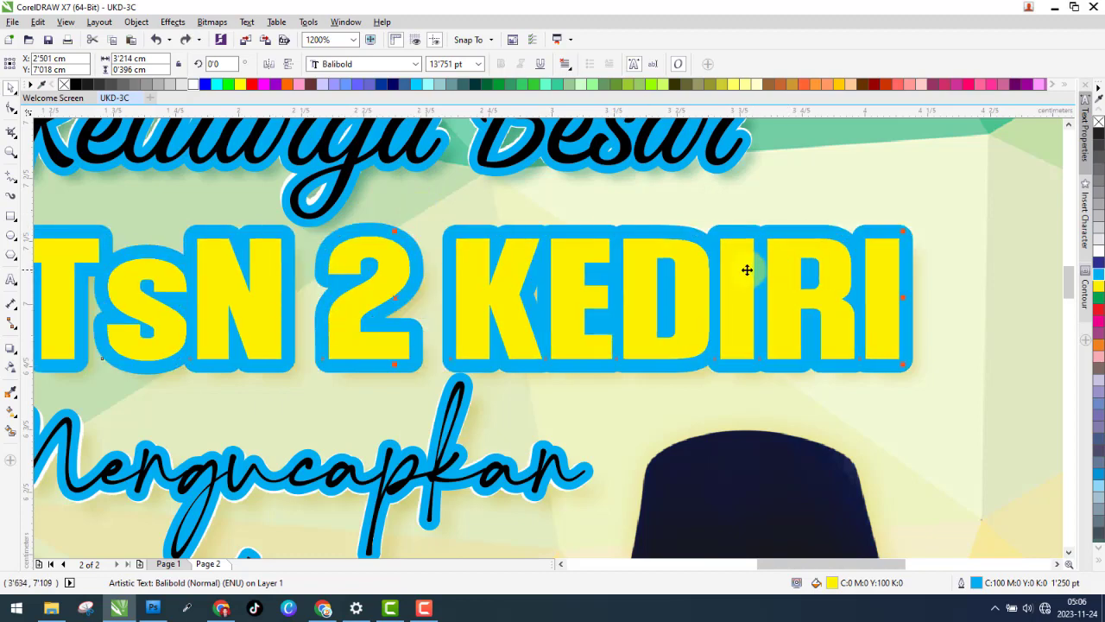
pyautogui.doubleClick(977, 584)
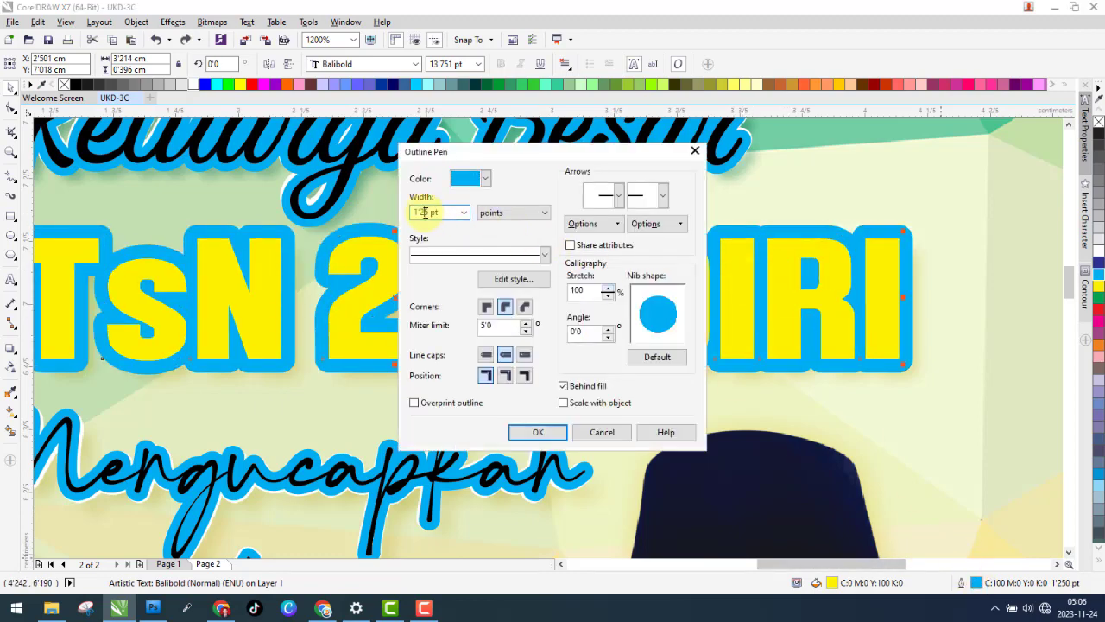
pyautogui.press('Return')
pyautogui.scroll(-3, 424, 212)
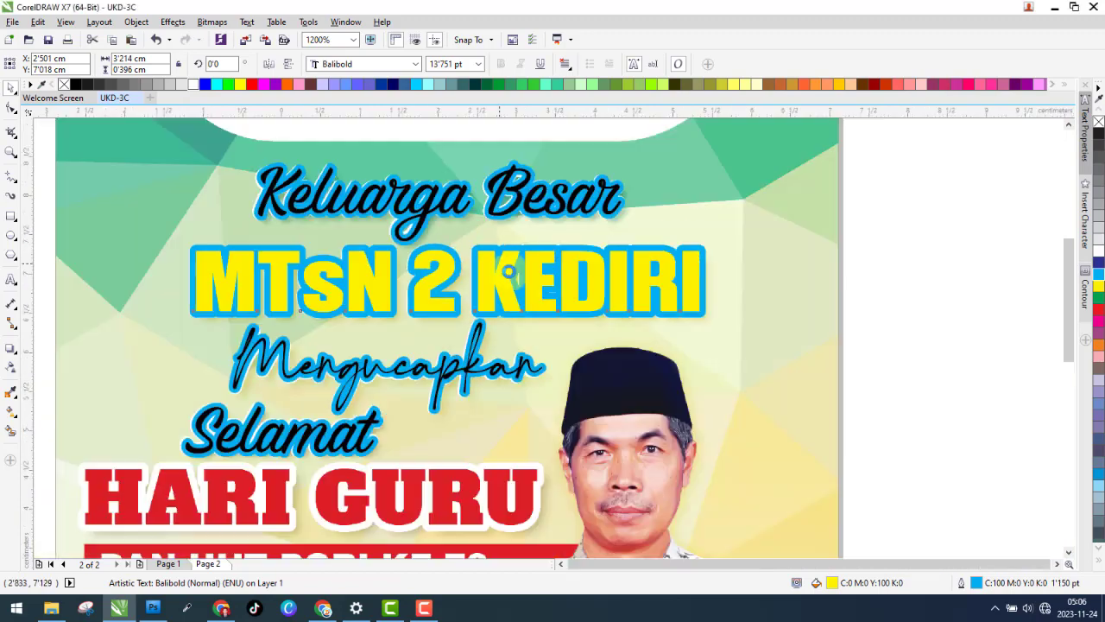
pyautogui.scroll(1, 393, 412)
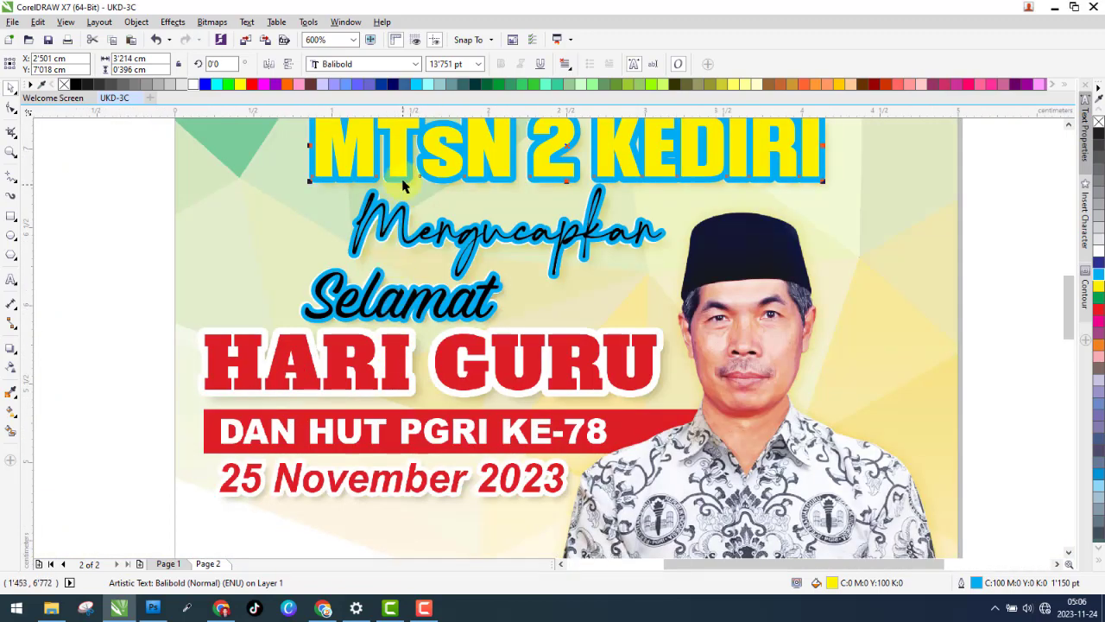
# - Duplicate the MTsN 2 KEDIRI text further down the poster and retype the copy as HARI GURU in Alfa Slab One
pyautogui.moveTo(403, 185); pyautogui.dragTo(272, 306)
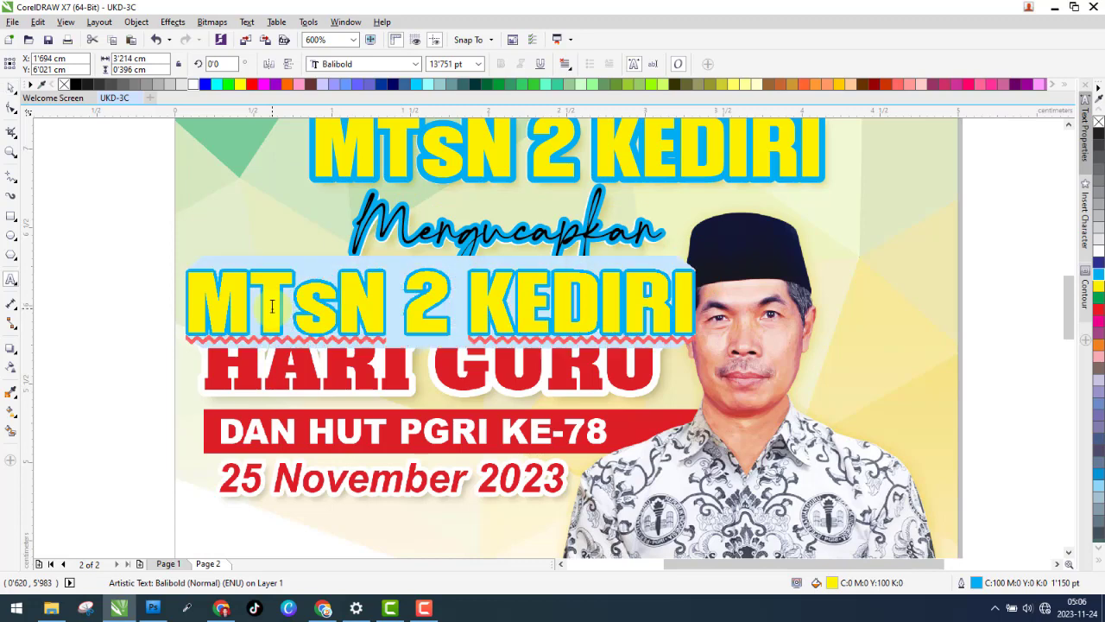
pyautogui.write('HARI GURU')
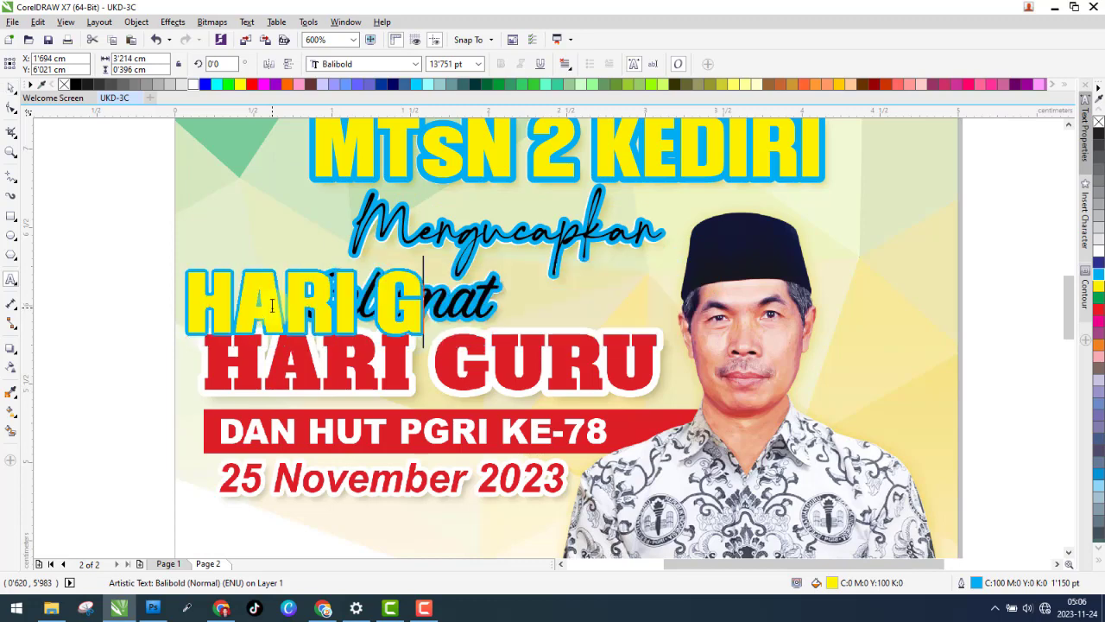
pyautogui.click(11, 87)
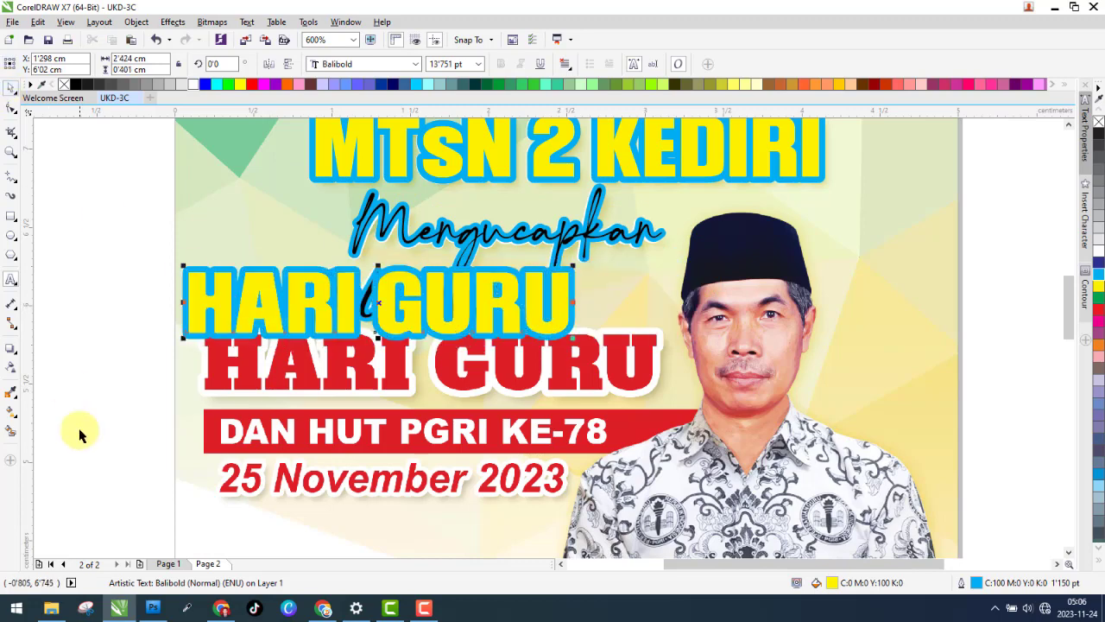
pyautogui.click(346, 65)
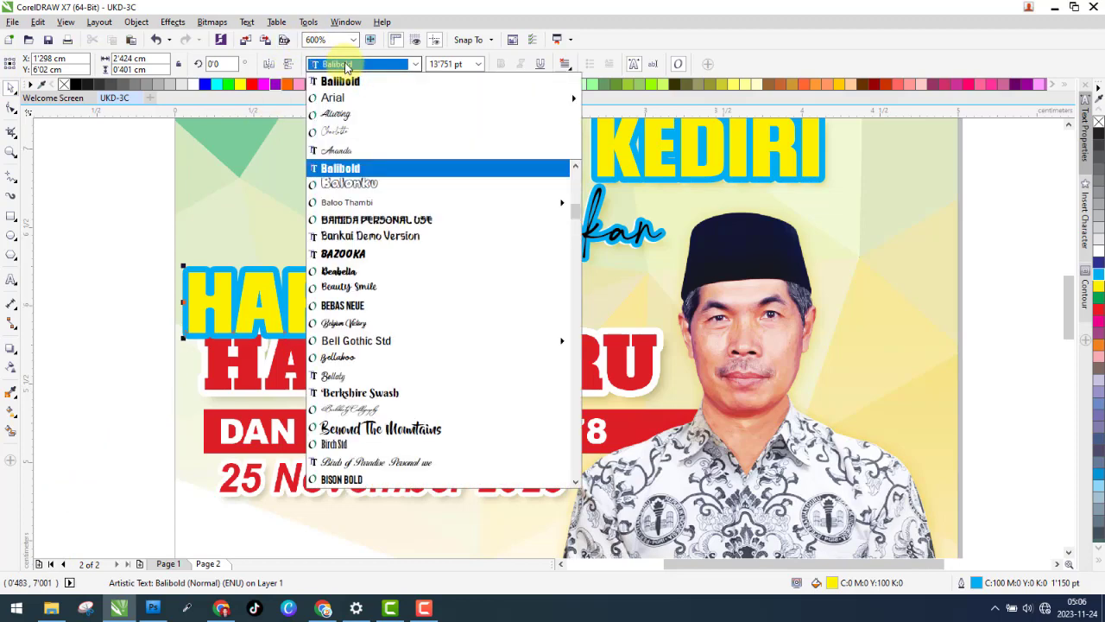
pyautogui.write('Ananda')
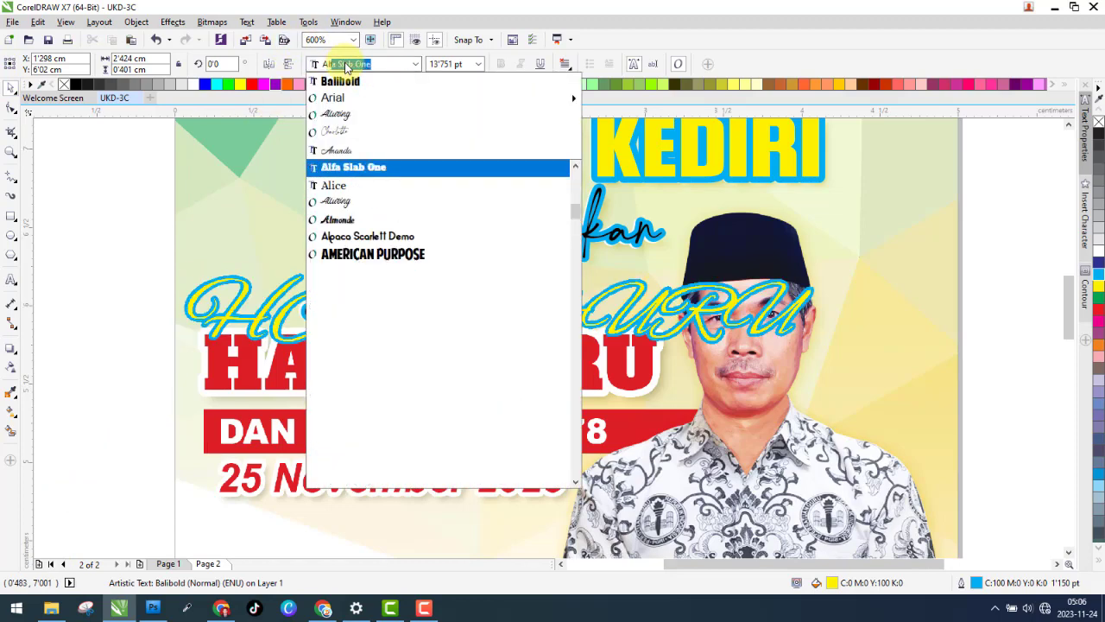
pyautogui.click(376, 164)
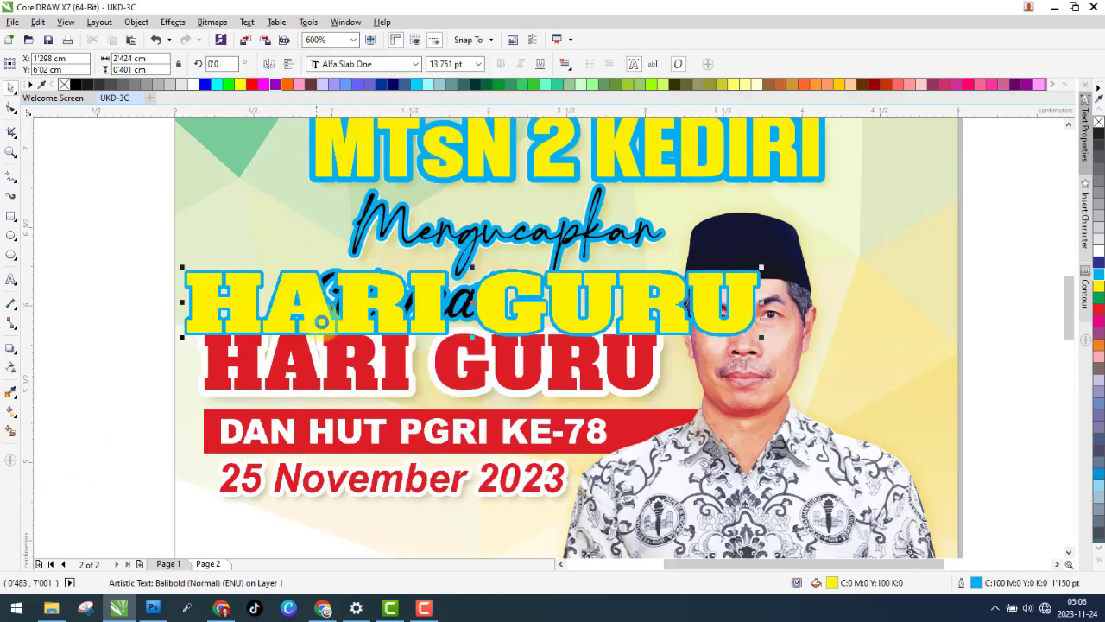
# - Narrow the HARI GURU text to about 2.875 cm over its reference heading, and fill it cyan with no outline
pyautogui.scroll(2, 210, 289)
pyautogui.scroll(-2, 280, 308)
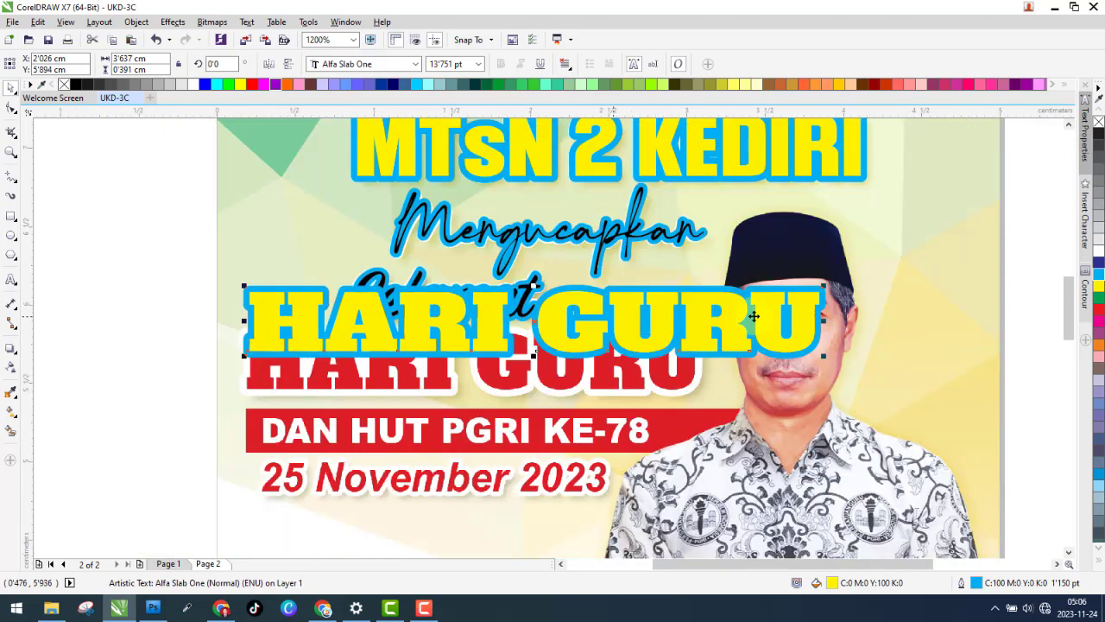
pyautogui.moveTo(824, 320); pyautogui.dragTo(706, 320)
pyautogui.moveTo(263, 329); pyautogui.dragTo(266, 366)
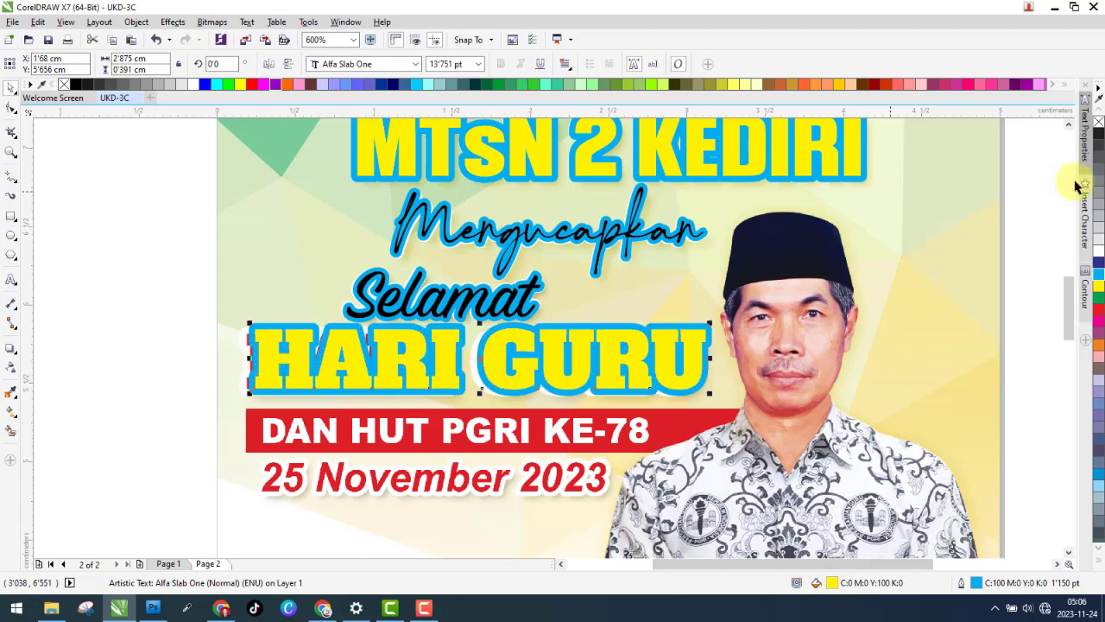
pyautogui.rightClick(1099, 122)
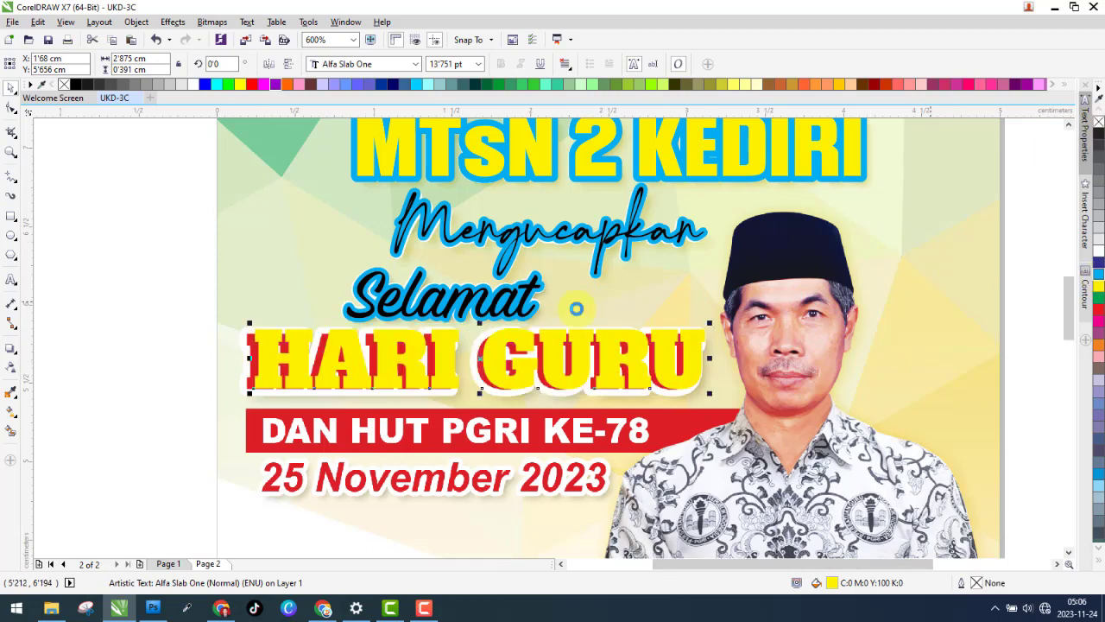
pyautogui.click(217, 84)
# - Align the HARI GURU text's upper-left corner with the reference and resize it to about 2.881 by 0.365 cm
pyautogui.scroll(3, 265, 333)
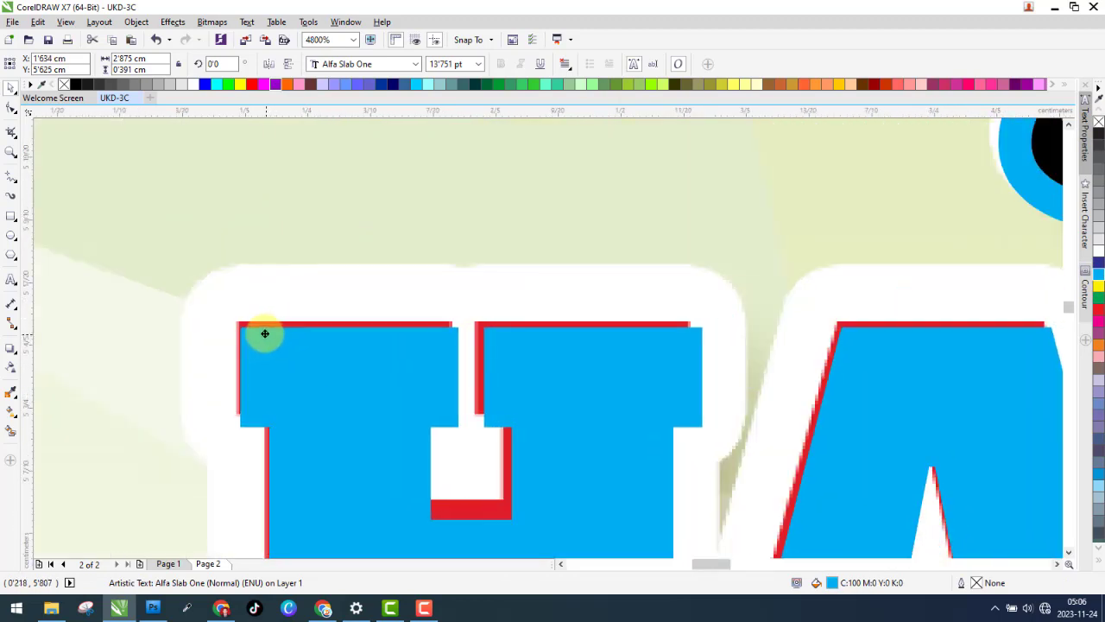
pyautogui.scroll(-5, 265, 334)
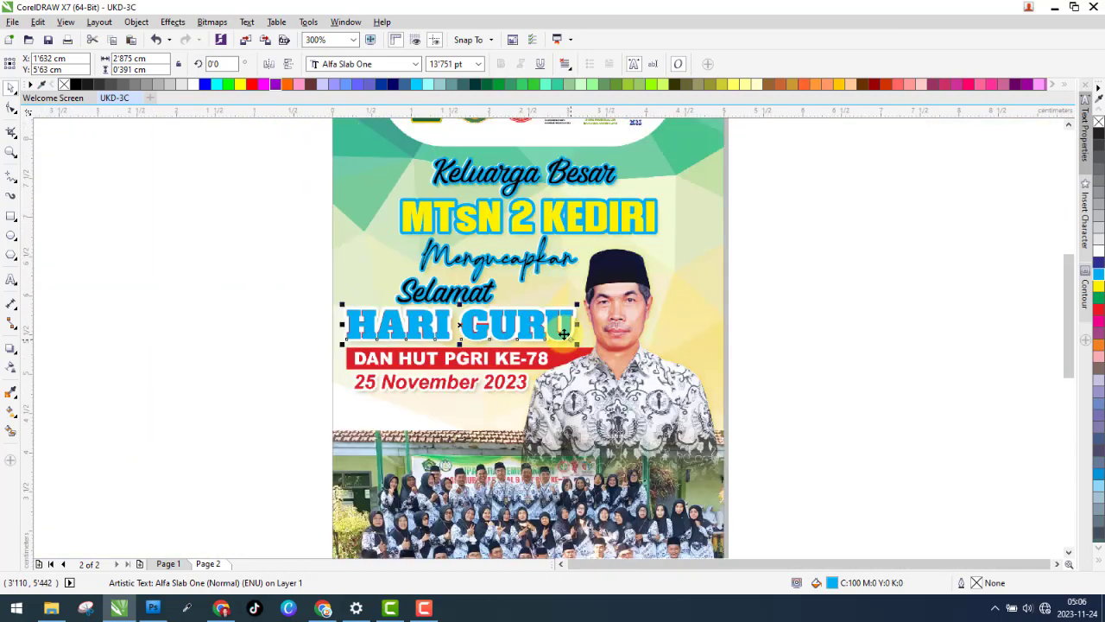
pyautogui.scroll(3, 563, 333)
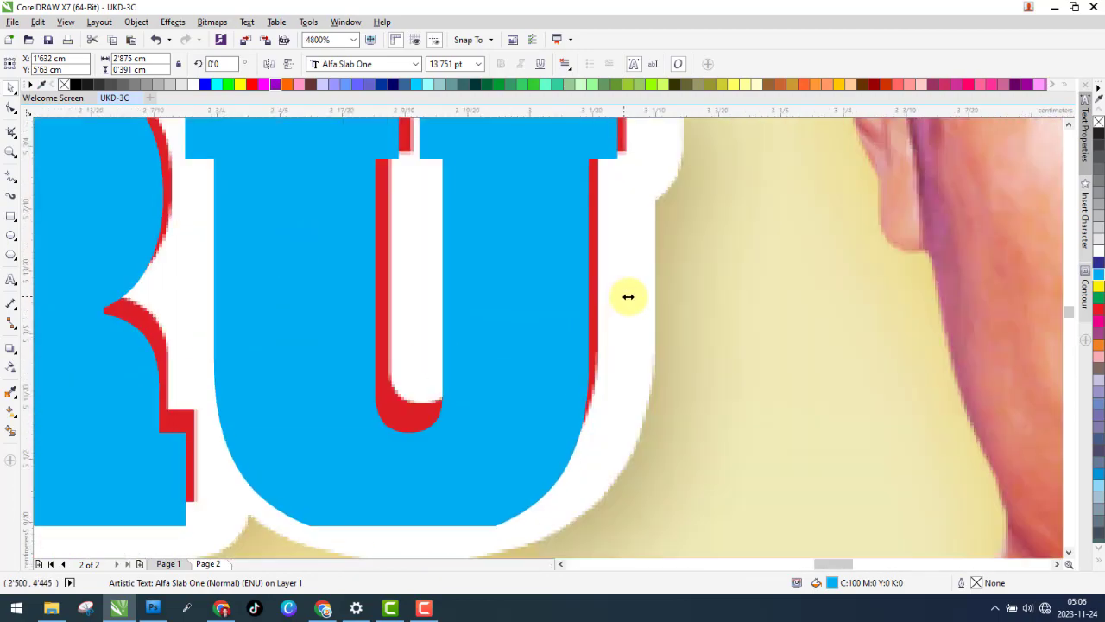
pyautogui.scroll(-5, 626, 296)
pyautogui.scroll(5, 337, 346)
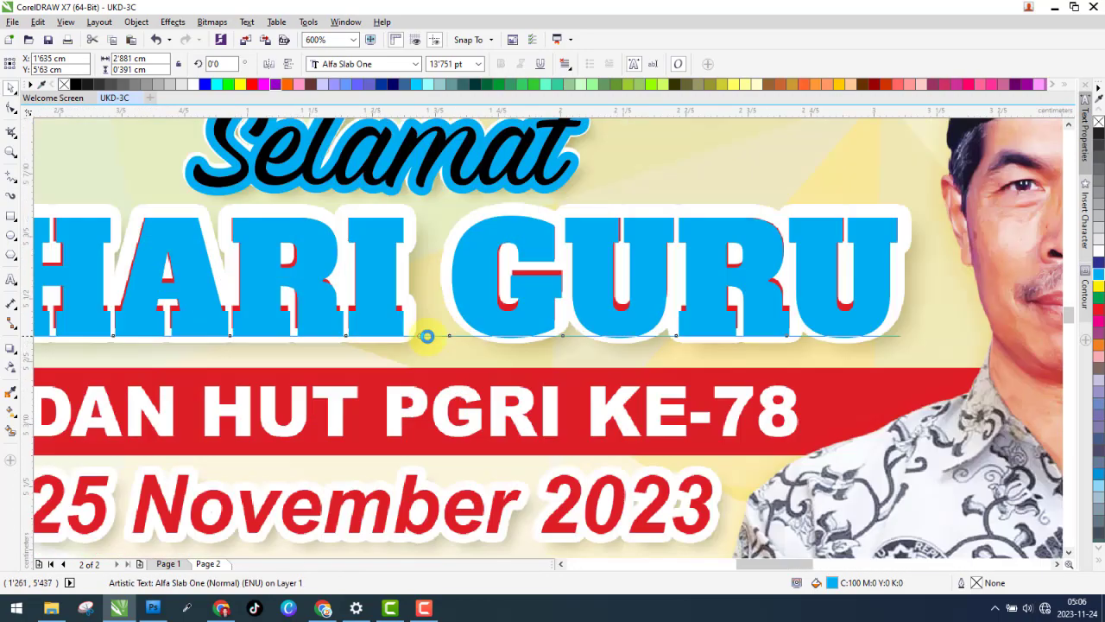
pyautogui.moveTo(503, 345); pyautogui.dragTo(513, 316)
pyautogui.scroll(-5, 513, 316)
pyautogui.scroll(-6, 432, 296)
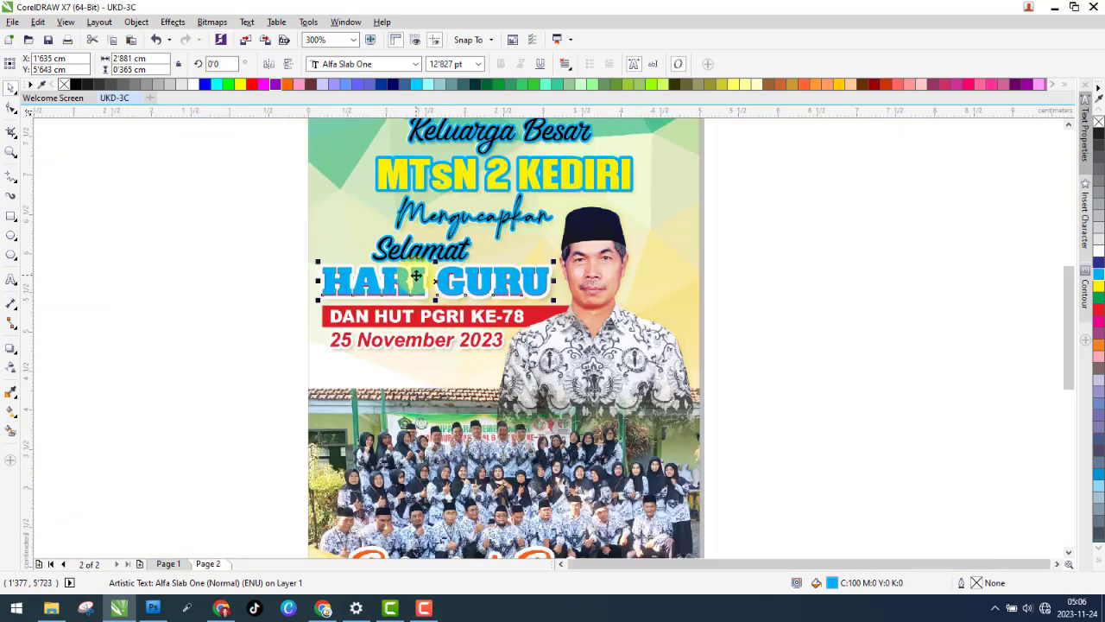
# - Duplicate the HARI GURU text straight below and retype the copy as DAN HUT PGRI KE-78
pyautogui.moveTo(417, 276); pyautogui.dragTo(423, 344)
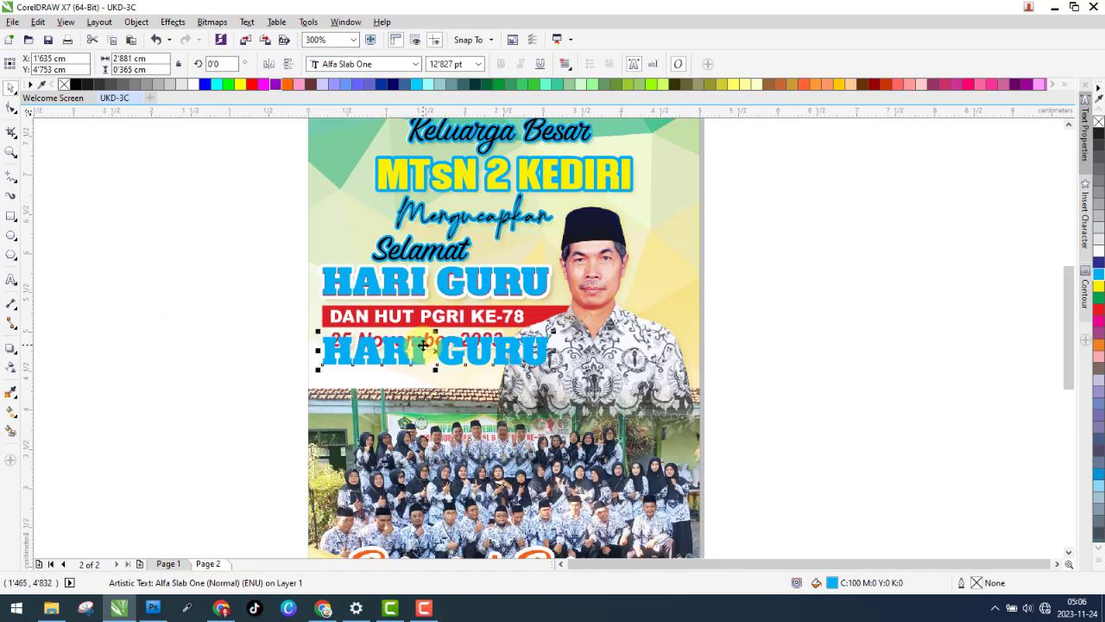
pyautogui.scroll(2, 424, 344)
pyautogui.doubleClick(418, 348)
pyautogui.hotkey('ctrl', 'a')
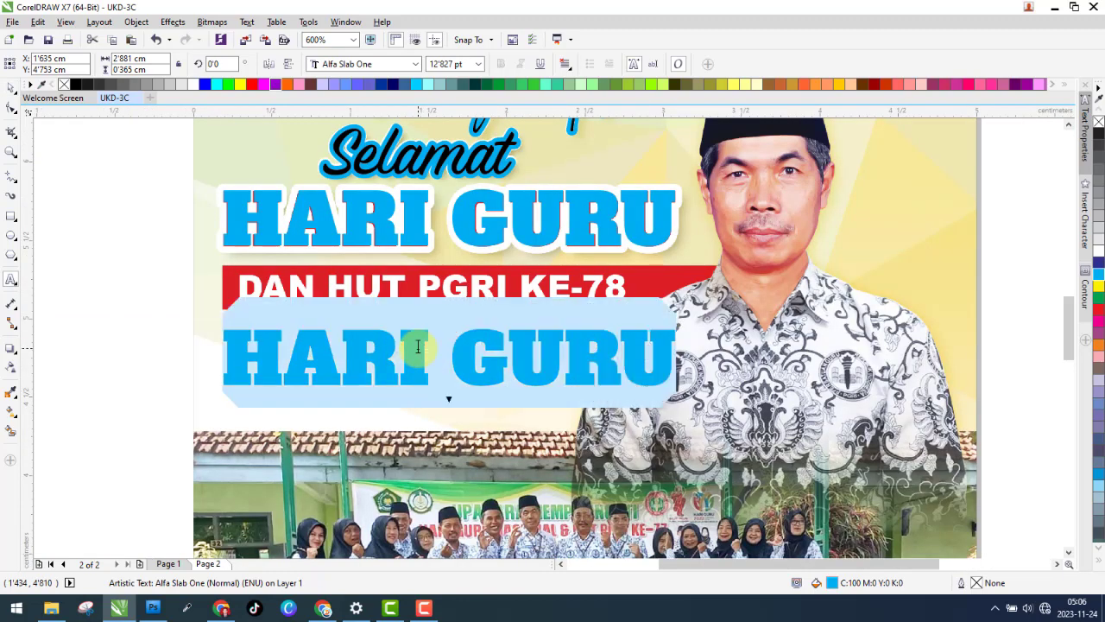
pyautogui.write('DAN HUT')
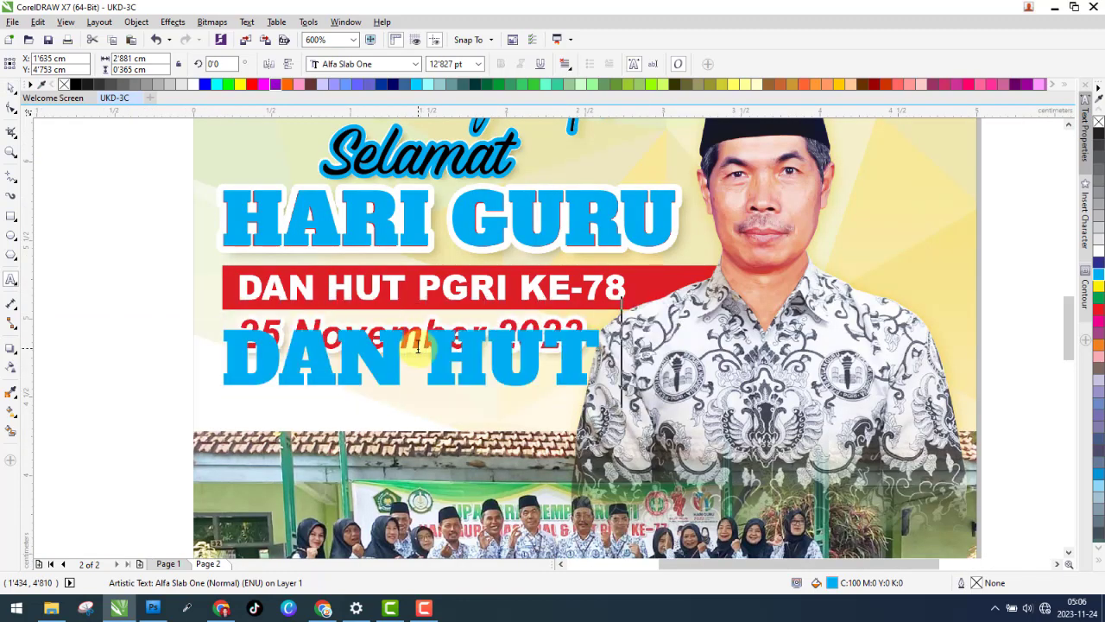
pyautogui.write(' PGRI K')
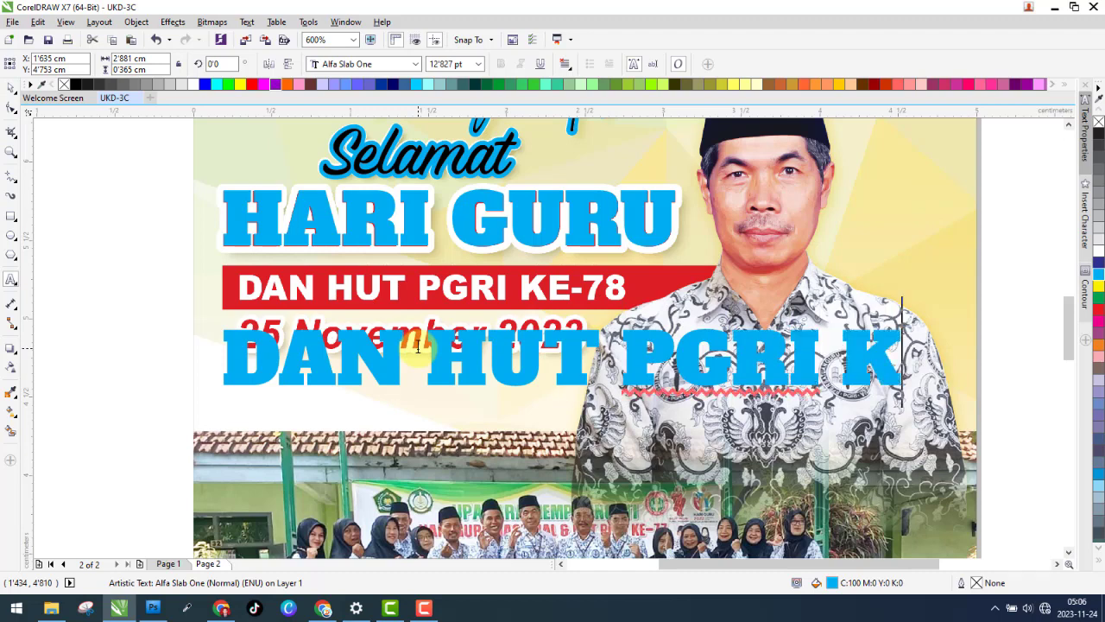
pyautogui.write('E-78')
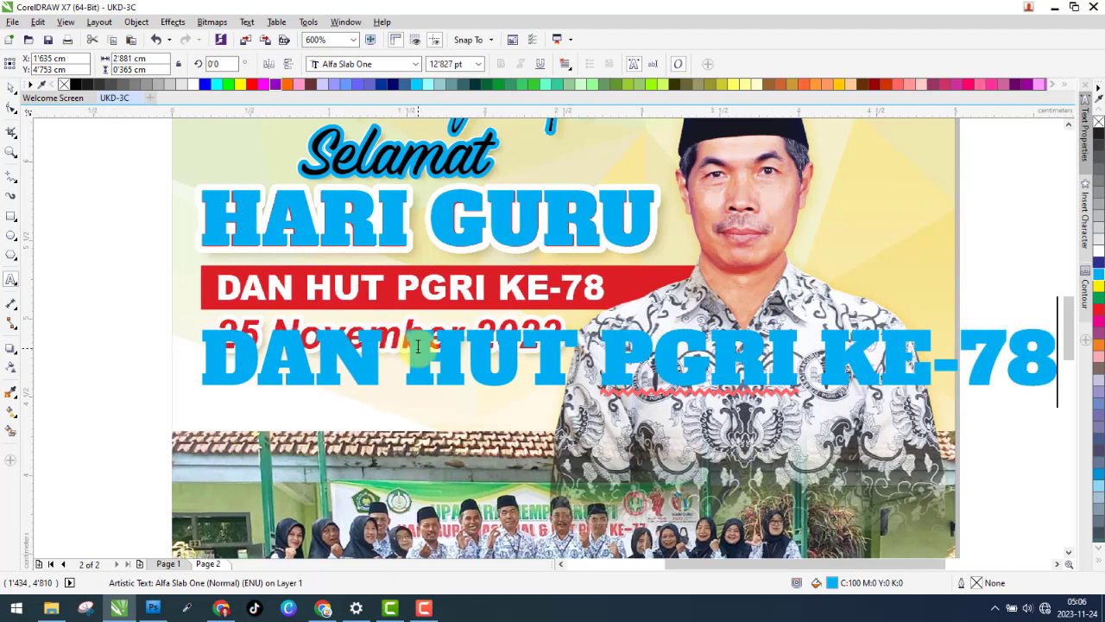
pyautogui.click(11, 87)
# - Set the DAN HUT PGRI KE-78 text in Arial Black and scale it to about 2.263 cm wide over the red banner
pyautogui.click(332, 64)
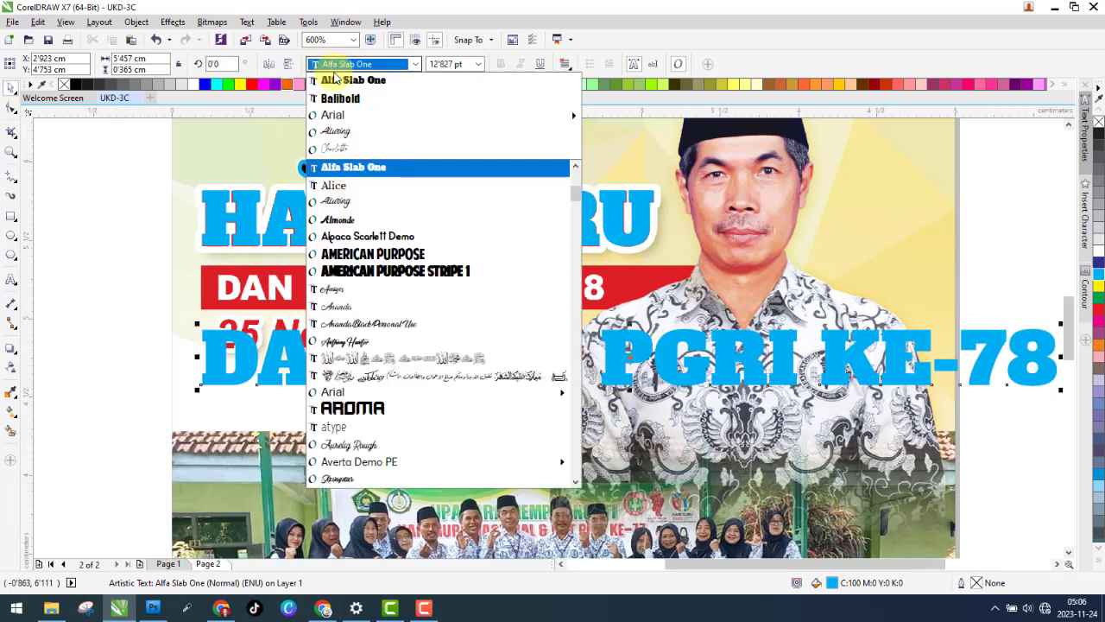
pyautogui.moveTo(363, 114)
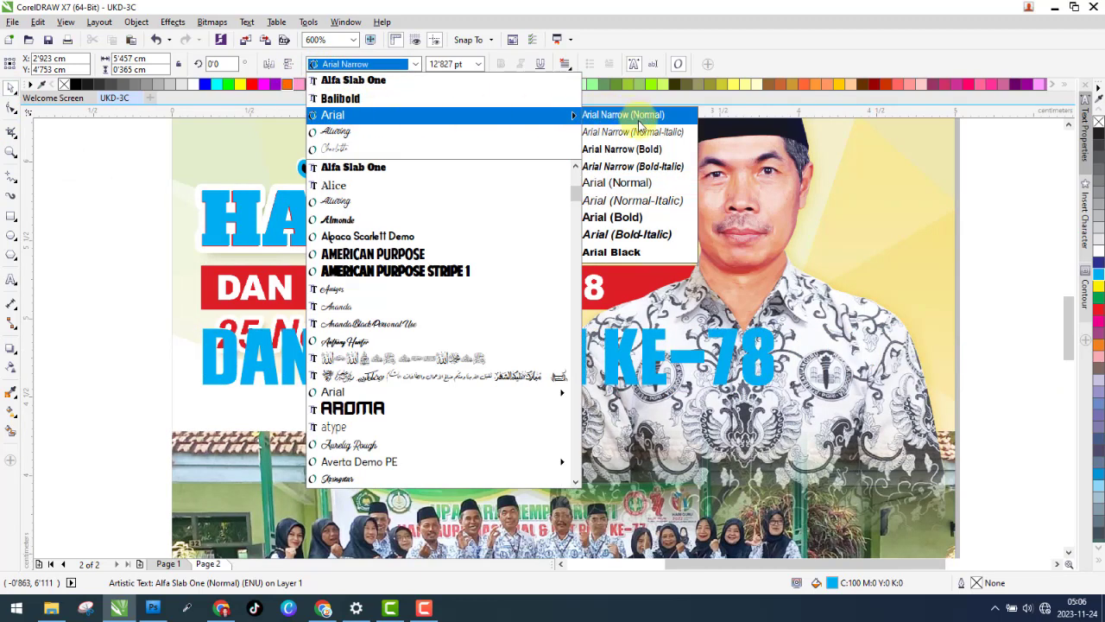
pyautogui.click(615, 251)
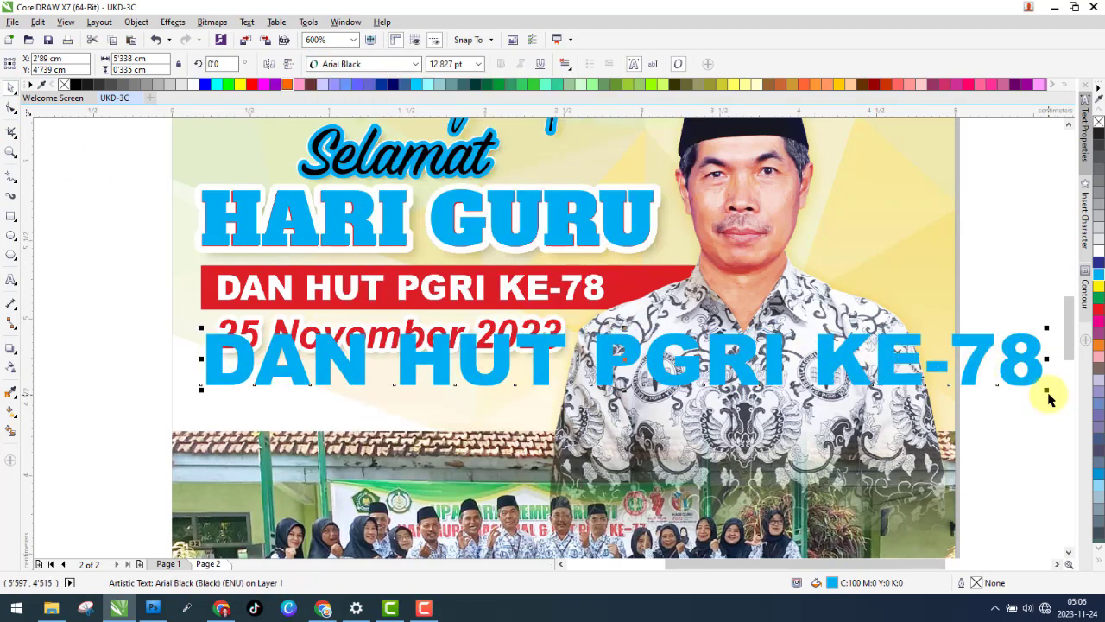
pyautogui.moveTo(1047, 387); pyautogui.dragTo(816, 369)
pyautogui.moveTo(694, 376); pyautogui.dragTo(534, 289)
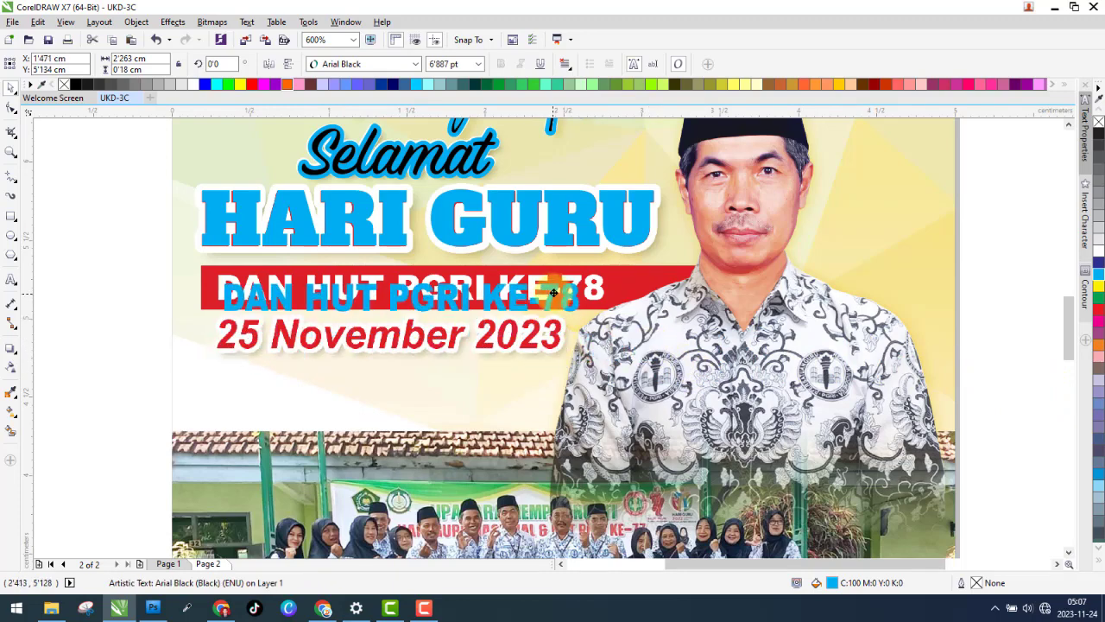
# - Align the DAN HUT PGRI KE-78 text's left edge with the reference lettering and resize it to about 2.461 by 0.163 cm
pyautogui.scroll(10, 225, 310)
pyautogui.moveTo(226, 310); pyautogui.dragTo(113, 222)
pyautogui.scroll(-2, 175, 227)
pyautogui.scroll(-5, 174, 227)
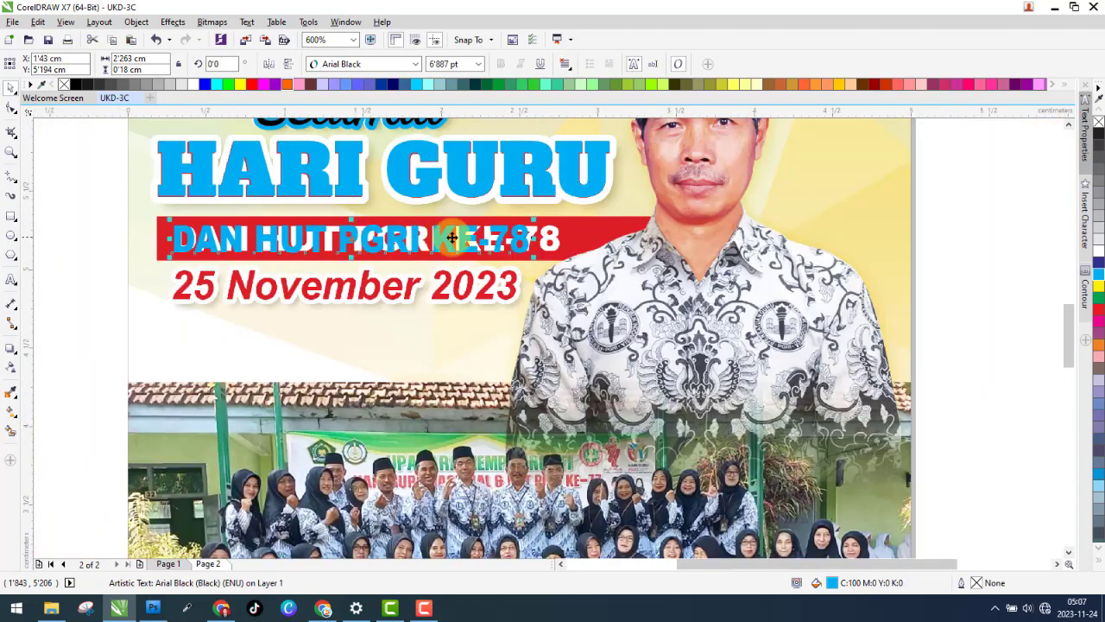
pyautogui.scroll(5, 449, 239)
pyautogui.moveTo(508, 238); pyautogui.dragTo(622, 241)
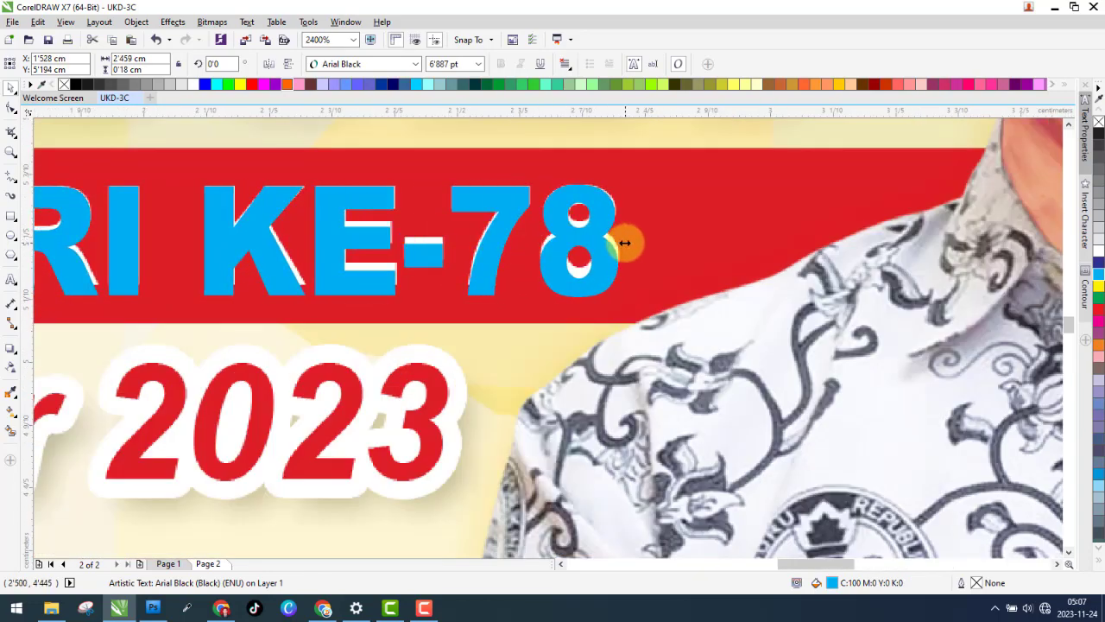
pyautogui.scroll(-2, 256, 301)
pyautogui.scroll(2, 117, 306)
pyautogui.scroll(-2, 117, 307)
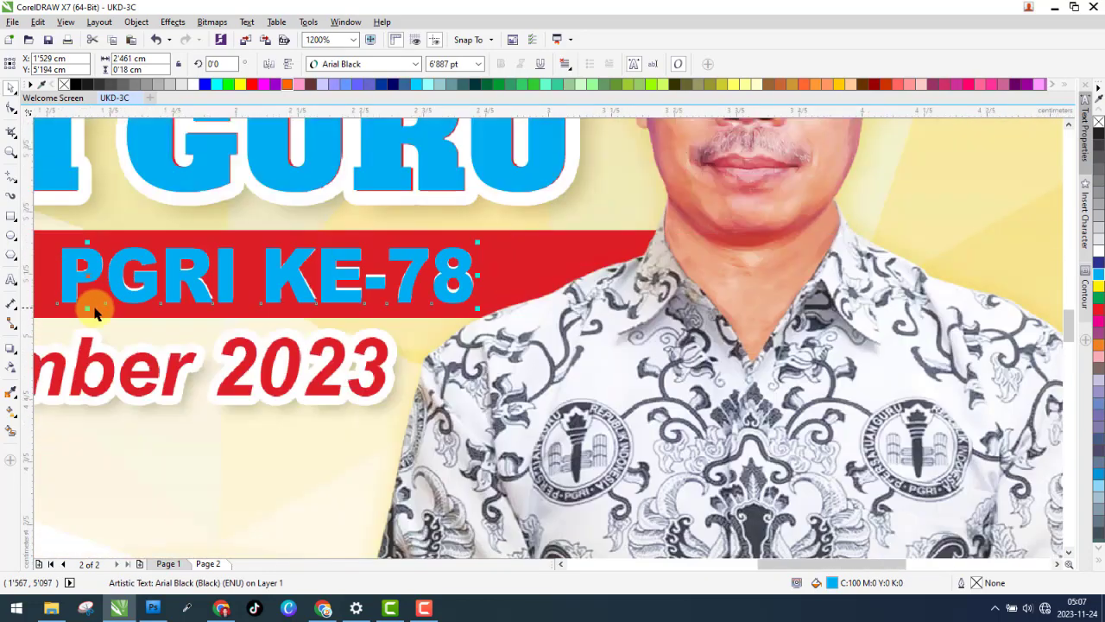
pyautogui.scroll(5, 75, 301)
pyautogui.scroll(-7, 316, 279)
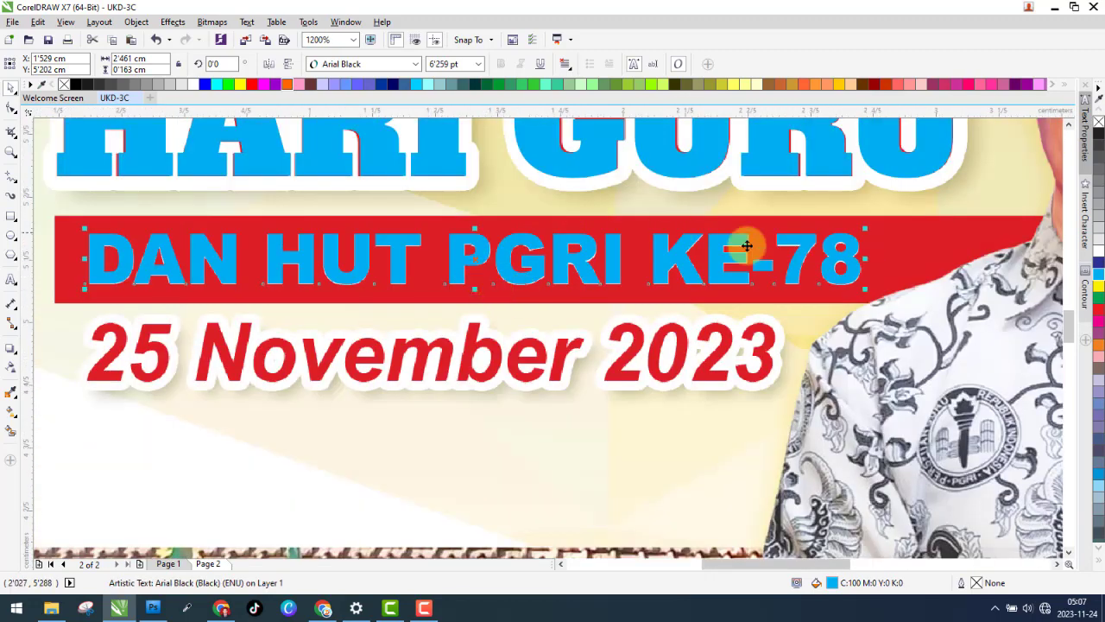
# - Draw a rectangle about 0.282 cm high from the red banner's left end and stretch it to about 3.543 cm wide
pyautogui.scroll(-4, 604, 254)
pyautogui.scroll(3, 619, 253)
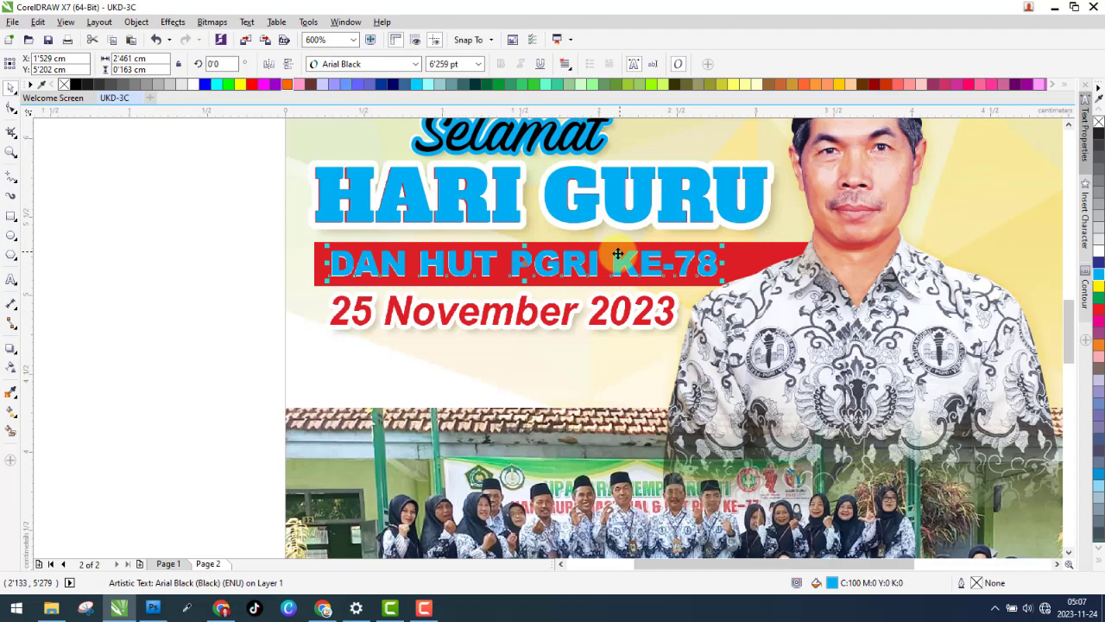
pyautogui.click(168, 276)
pyautogui.click(12, 216)
pyautogui.scroll(1, 317, 245)
pyautogui.scroll(1, 316, 245)
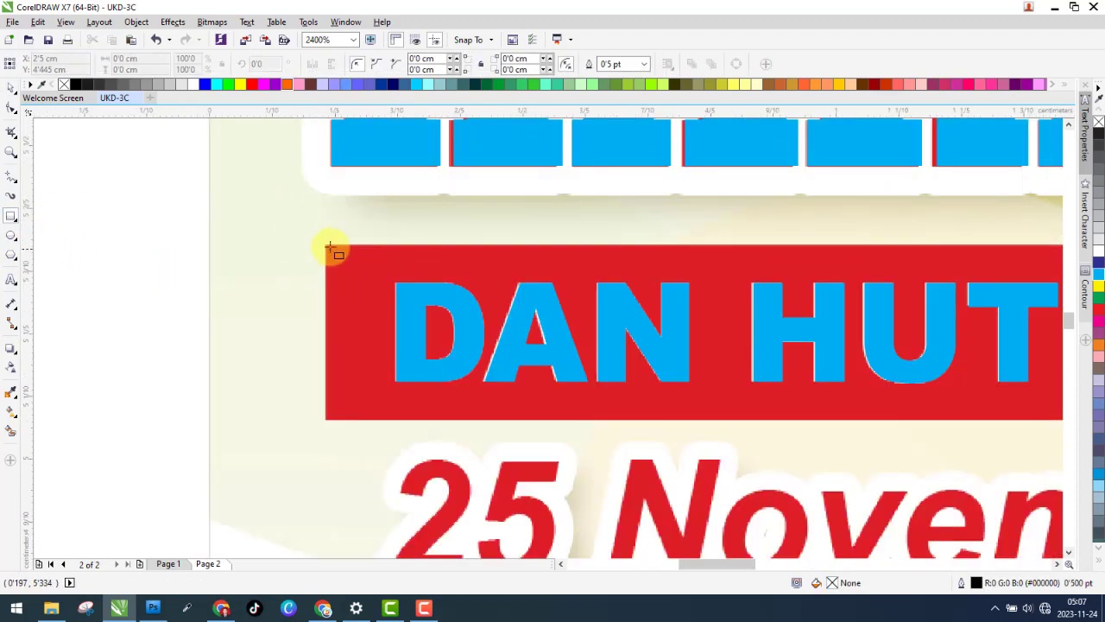
pyautogui.moveTo(324, 245); pyautogui.dragTo(775, 423)
pyautogui.scroll(-1, 90, 246)
pyautogui.click(11, 91)
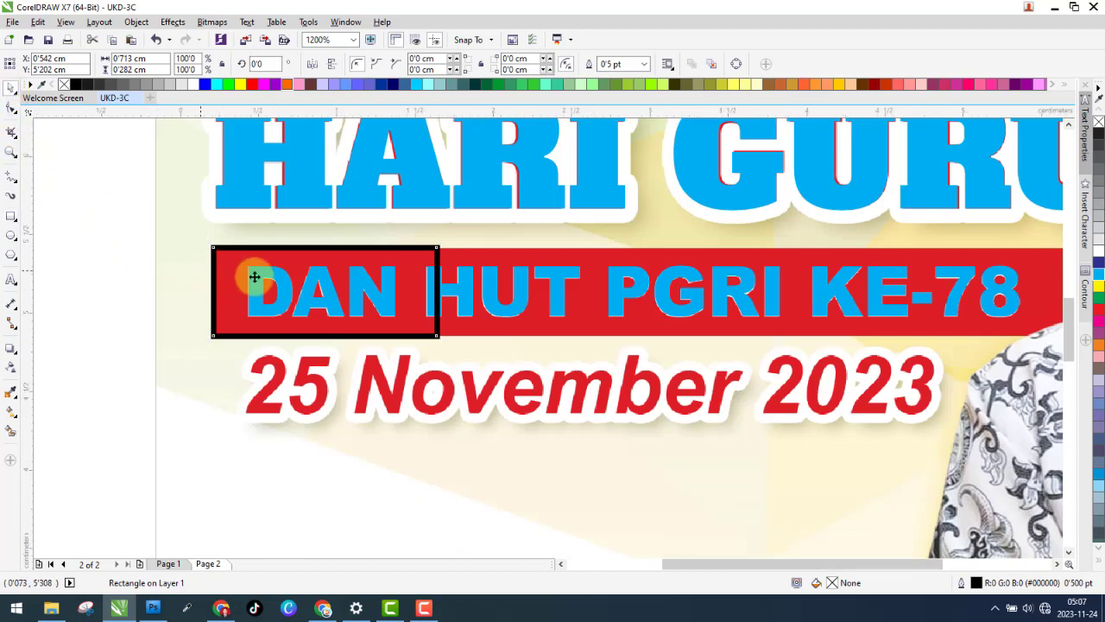
pyautogui.scroll(-1, 254, 279)
pyautogui.moveTo(327, 280); pyautogui.dragTo(766, 282)
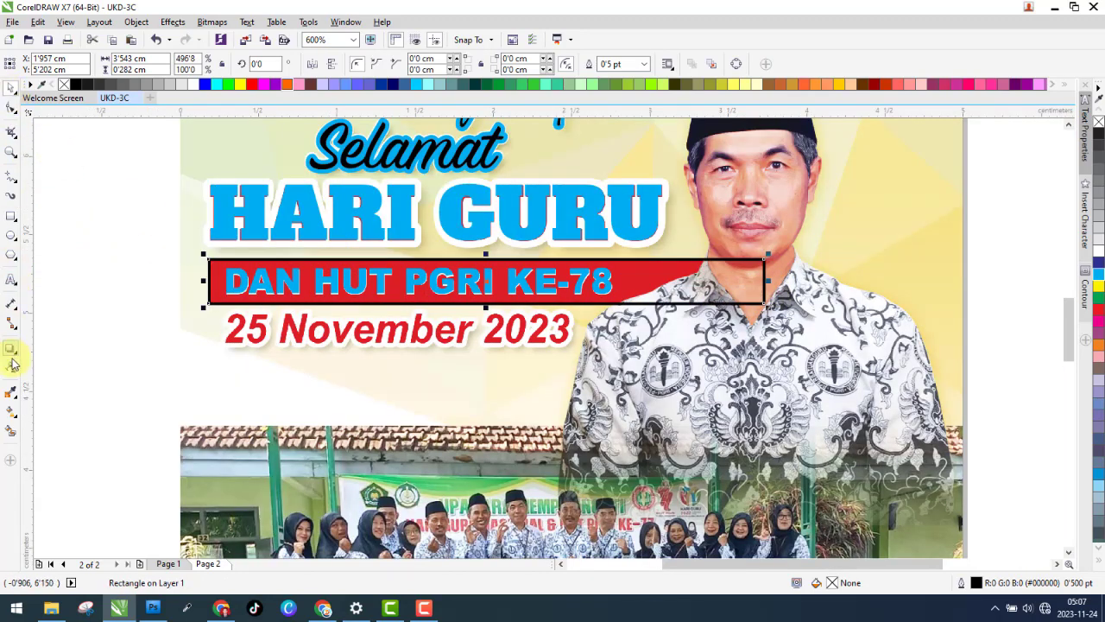
# - Fill the new banner rectangle with the red sampled from the reference banner and remove its outline
pyautogui.click(11, 391)
pyautogui.click(646, 292)
pyautogui.click(525, 277)
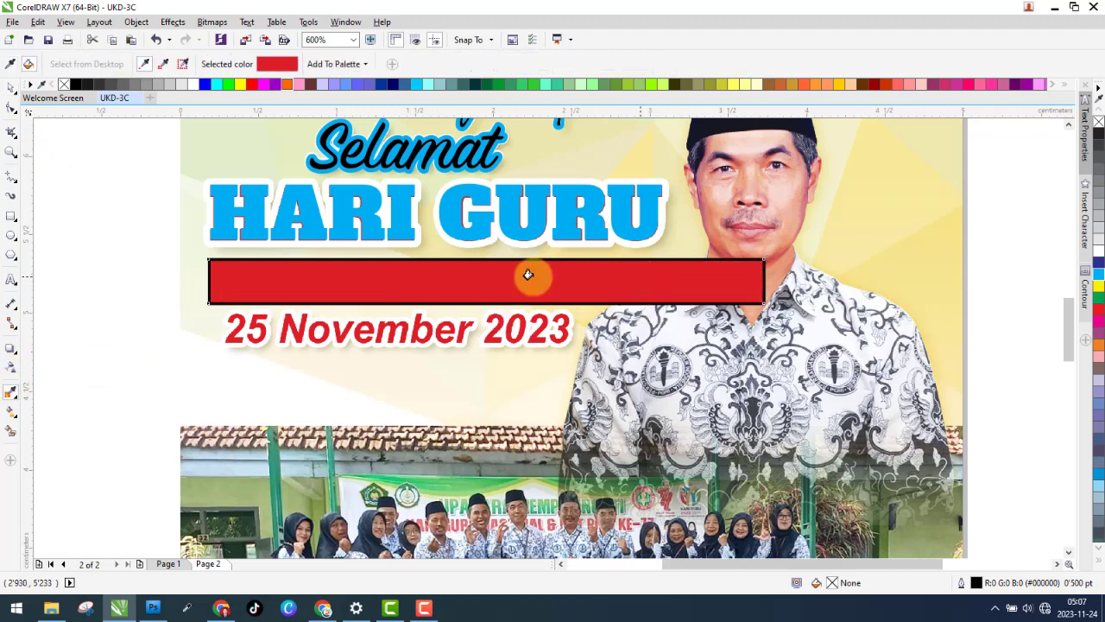
pyautogui.click(12, 88)
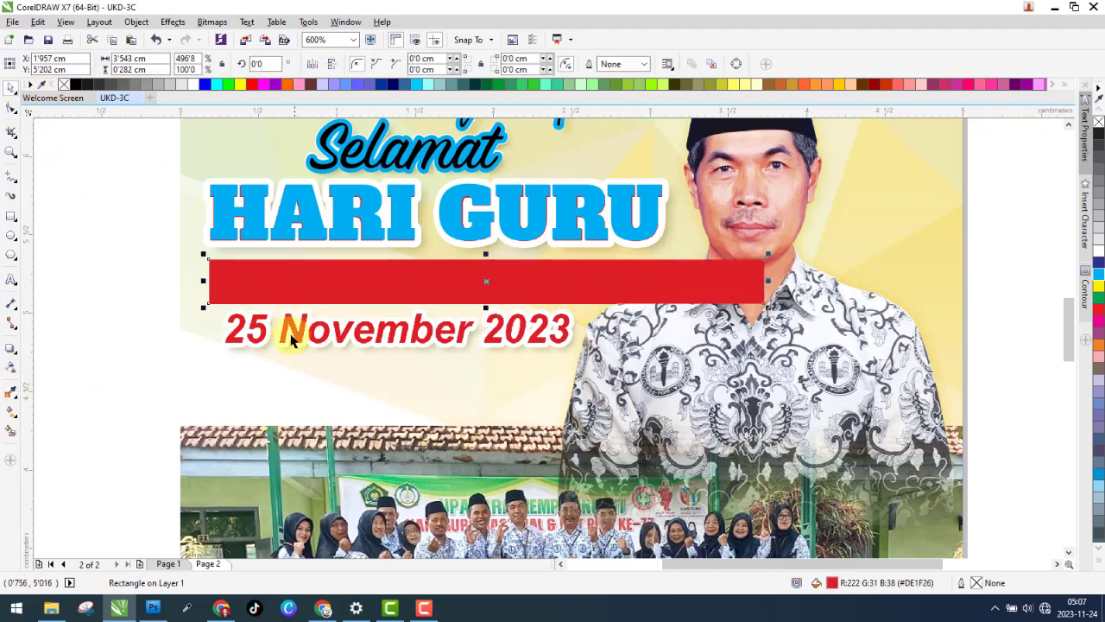
# - Move the red rectangle from Page 2 to Page 1 by cutting and pasting it, and return to Page 2
pyautogui.press('Delete')
pyautogui.click(168, 564)
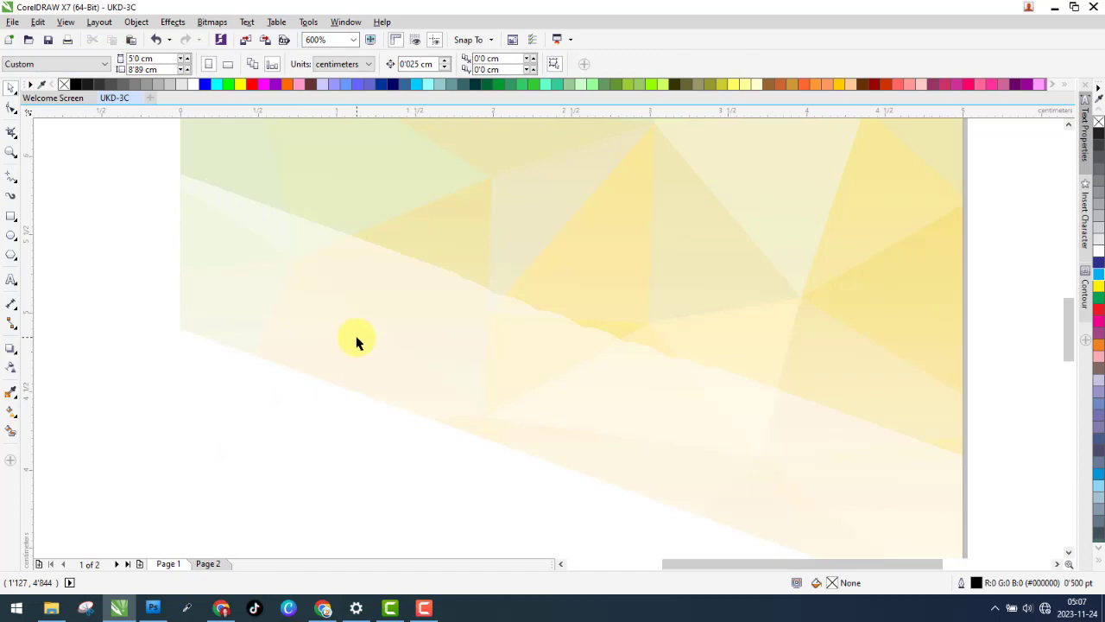
pyautogui.hotkey('ctrl', 'v')
pyautogui.click(208, 563)
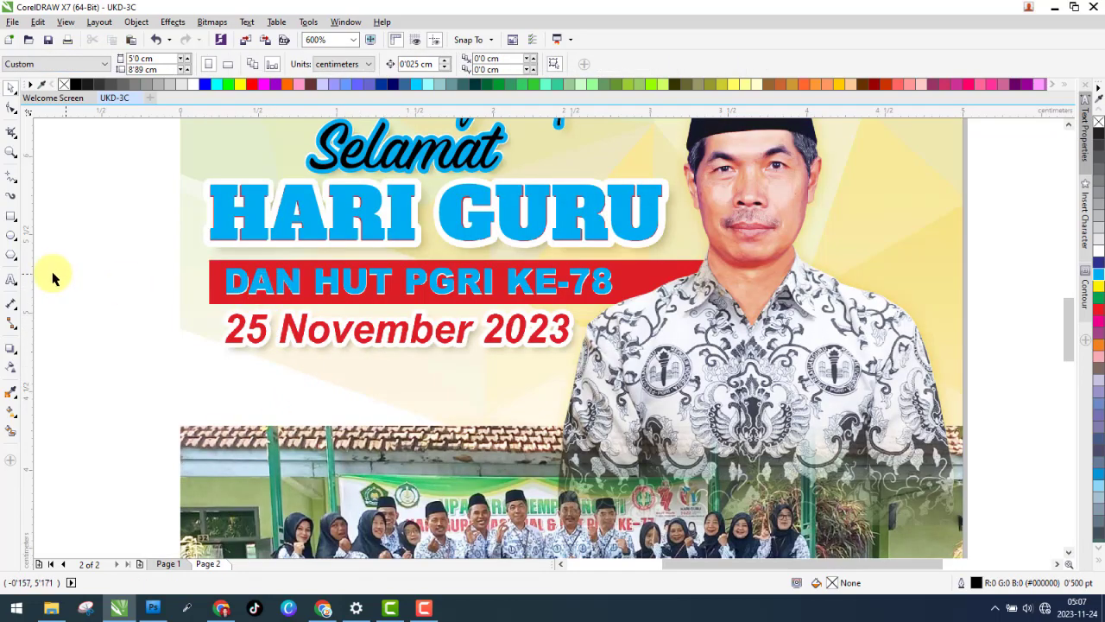
# - Duplicate the DAN HUT PGRI KE-78 text below the reference date and retype the copy as 25 November 2023
pyautogui.moveTo(274, 264); pyautogui.dragTo(259, 382)
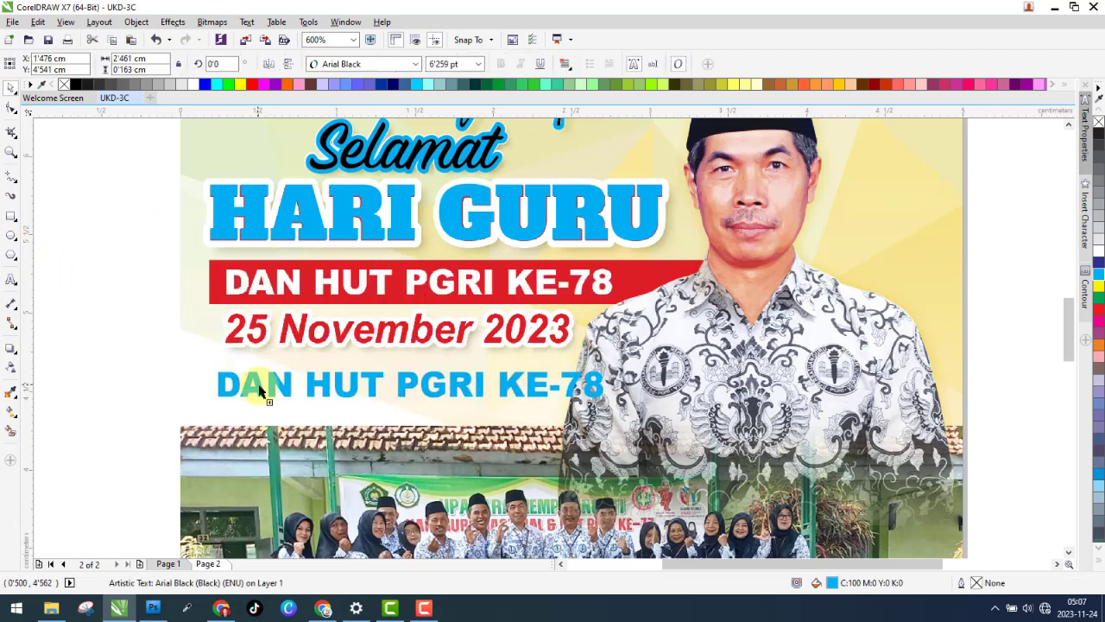
pyautogui.doubleClick(262, 384)
pyautogui.hotkey('ctrl', 'a')
pyautogui.write('25')
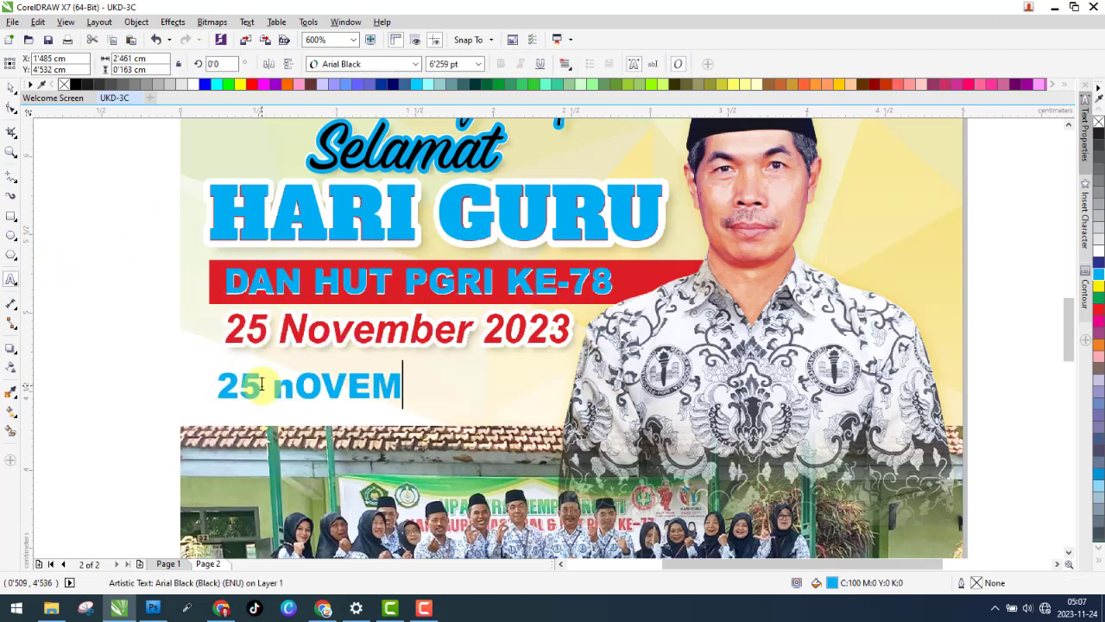
pyautogui.write(' nOVEMBER 2')
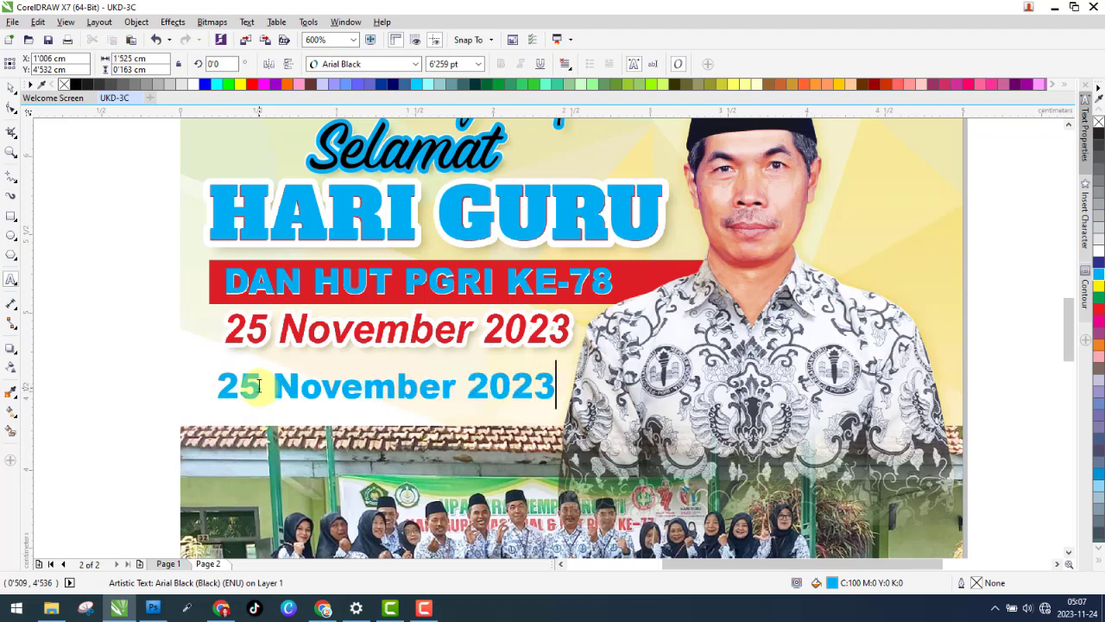
pyautogui.click(8, 89)
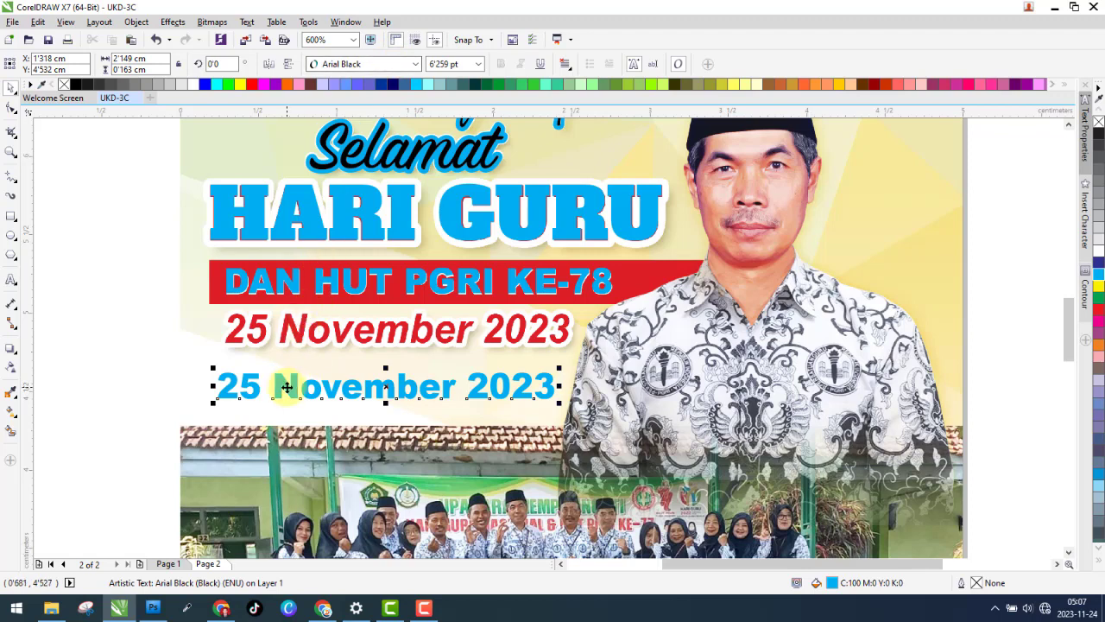
# - Move the 25 November 2023 text onto the reference date and set its font to Arial Bold-Italic
pyautogui.moveTo(286, 385); pyautogui.dragTo(305, 328)
pyautogui.click(415, 64)
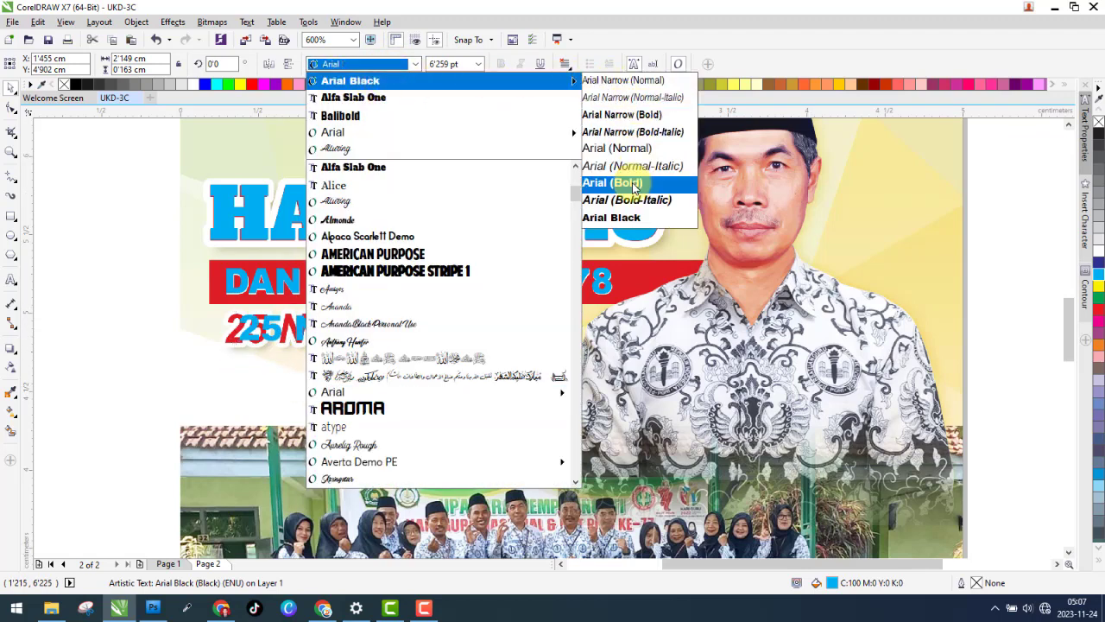
pyautogui.click(633, 199)
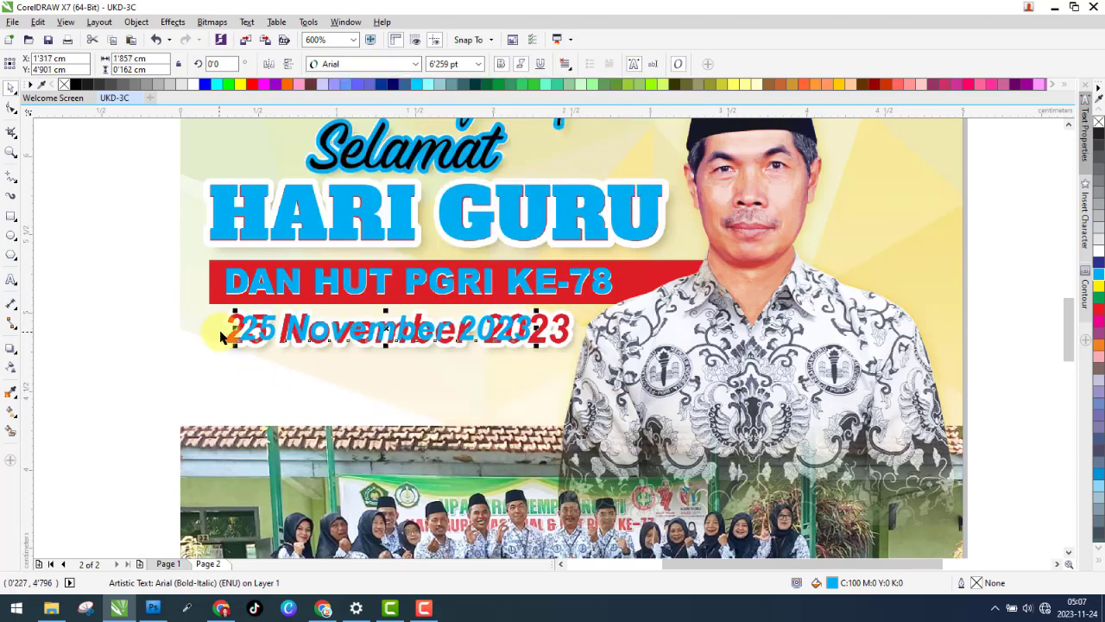
# - Align the date text's left edge with the reference lettering and resize it to about 2.201 by 0.189 cm
pyautogui.scroll(4, 244, 333)
pyautogui.moveTo(250, 386); pyautogui.dragTo(77, 375)
pyautogui.moveTo(172, 323); pyautogui.dragTo(257, 319)
pyautogui.scroll(-3, 258, 318)
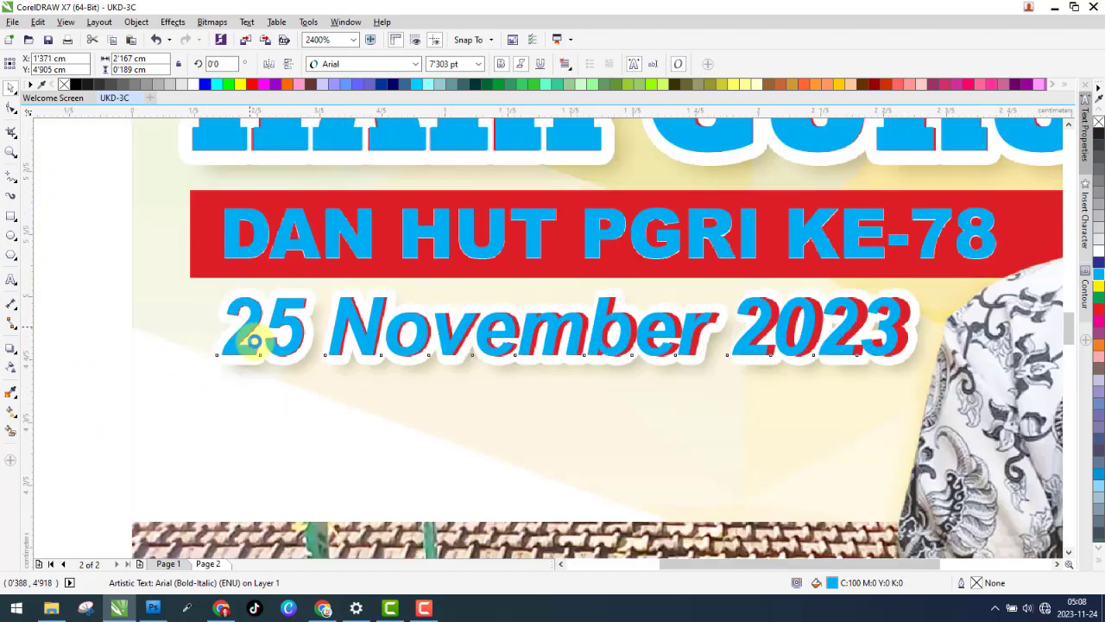
pyautogui.scroll(4, 572, 334)
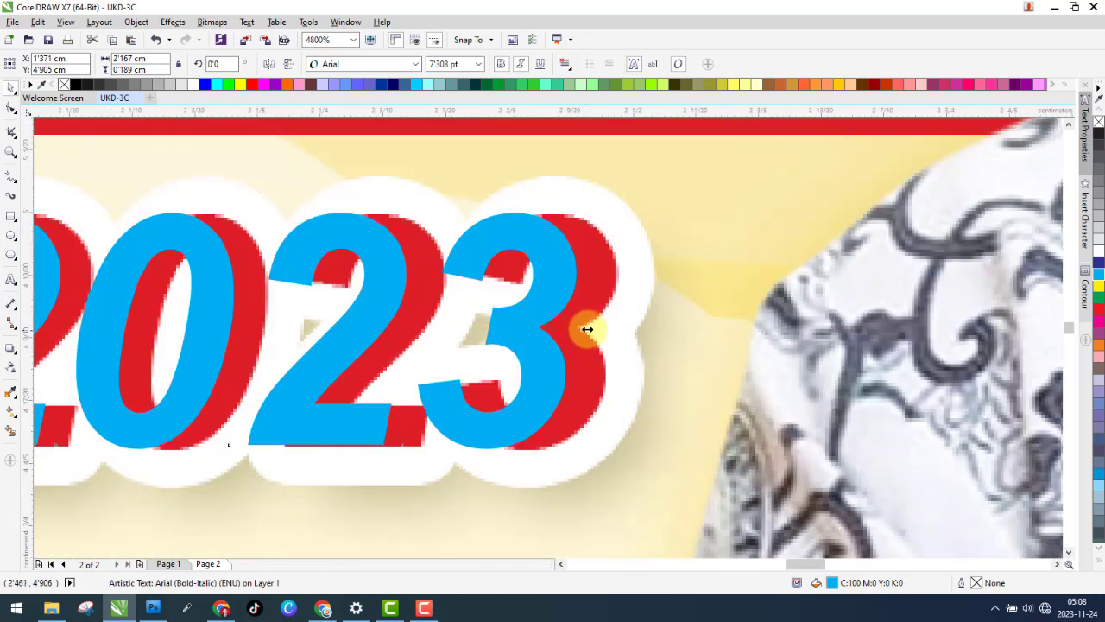
pyautogui.moveTo(587, 329); pyautogui.dragTo(617, 328)
pyautogui.scroll(-5, 617, 328)
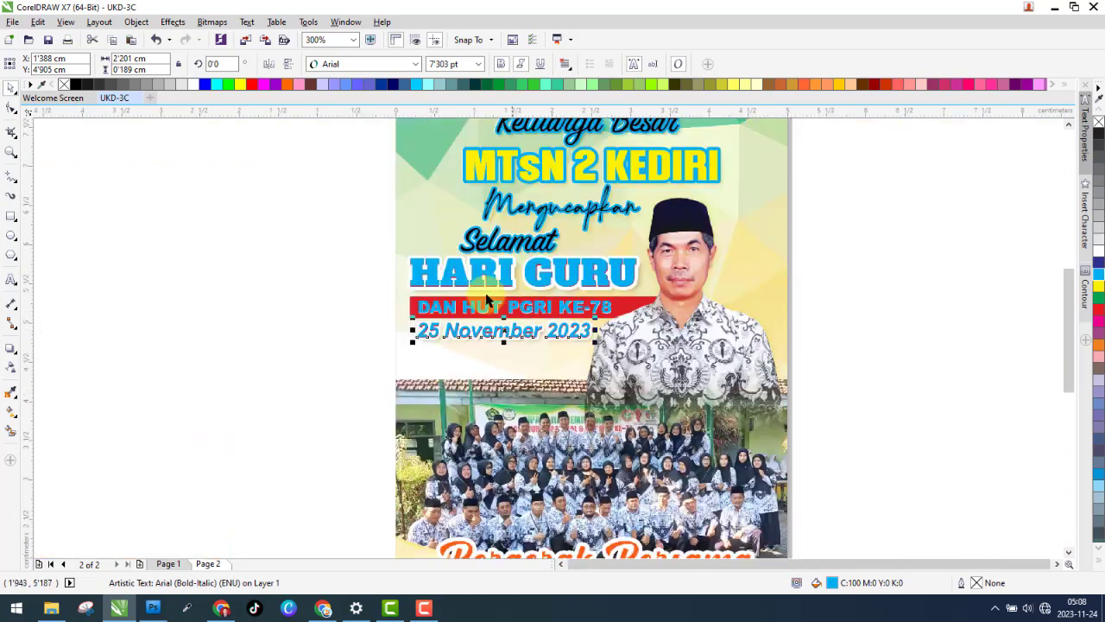
# - Bring the HARI GURU text to the front and give it a 2 pt yellow outline behind the fill
pyautogui.scroll(2, 488, 299)
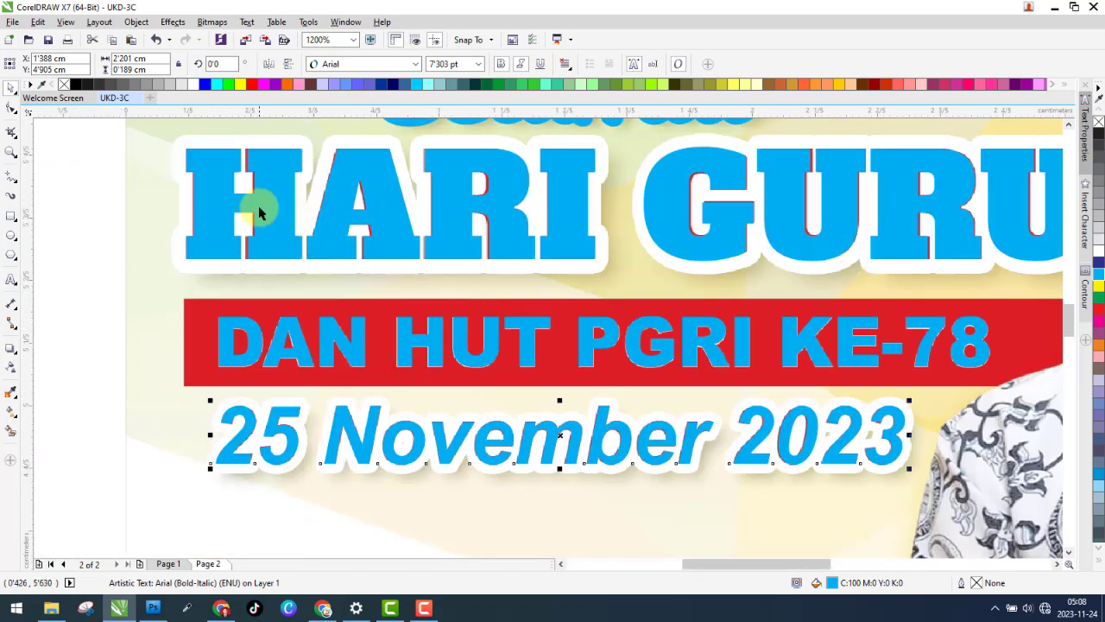
pyautogui.click(276, 181)
pyautogui.scroll(-1, 291, 288)
pyautogui.scroll(1, 268, 214)
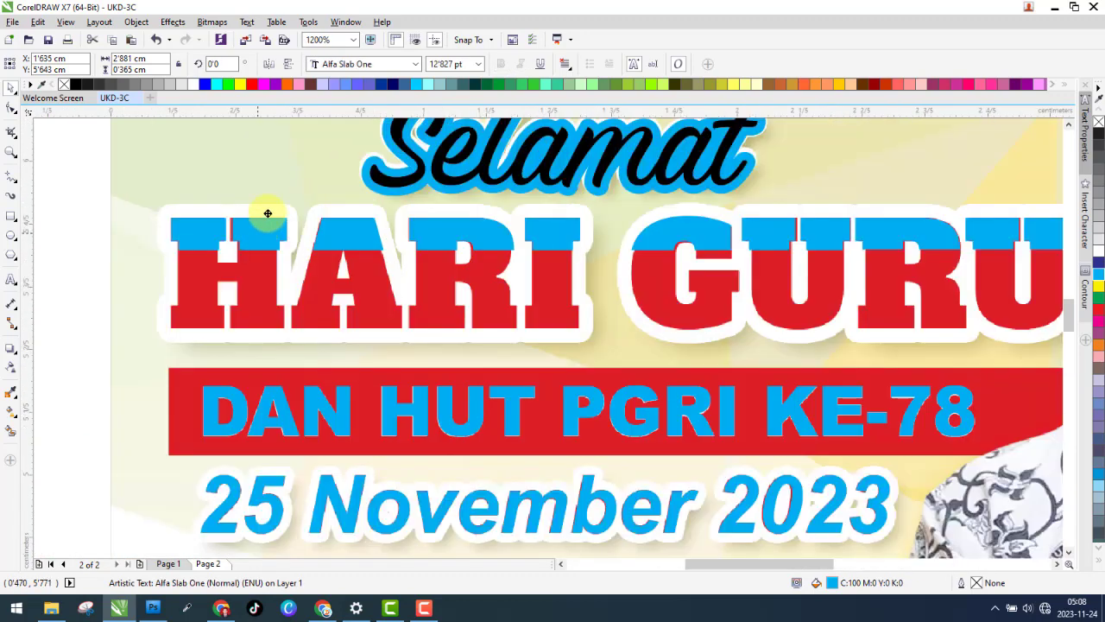
pyautogui.hotkey('shift', 'pageup')
pyautogui.scroll(1, 209, 196)
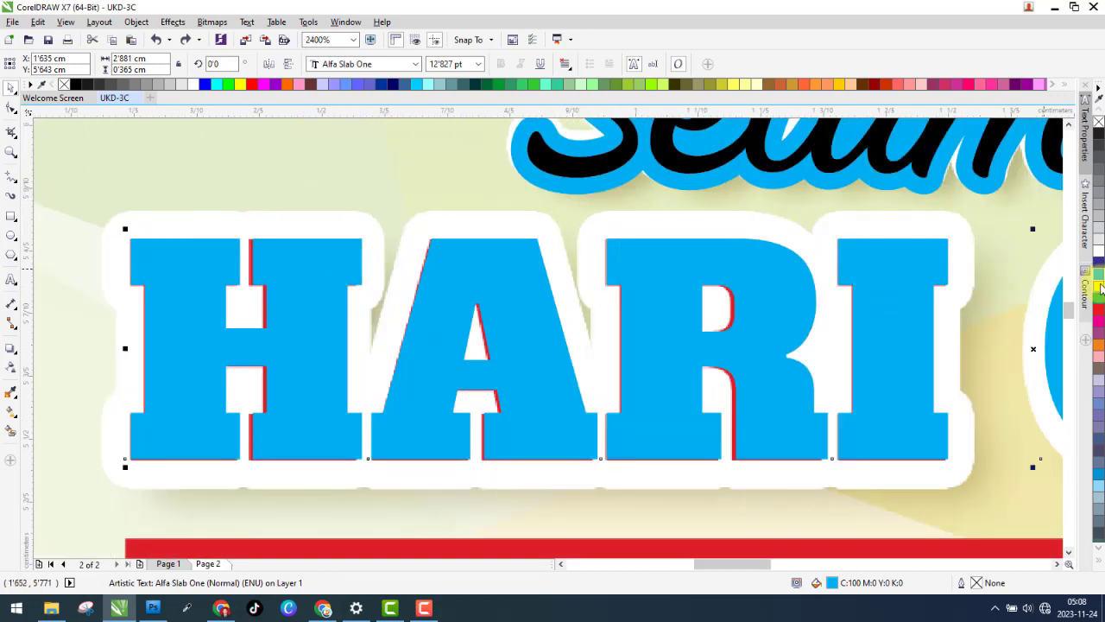
pyautogui.rightClick(1100, 287)
pyautogui.doubleClick(976, 582)
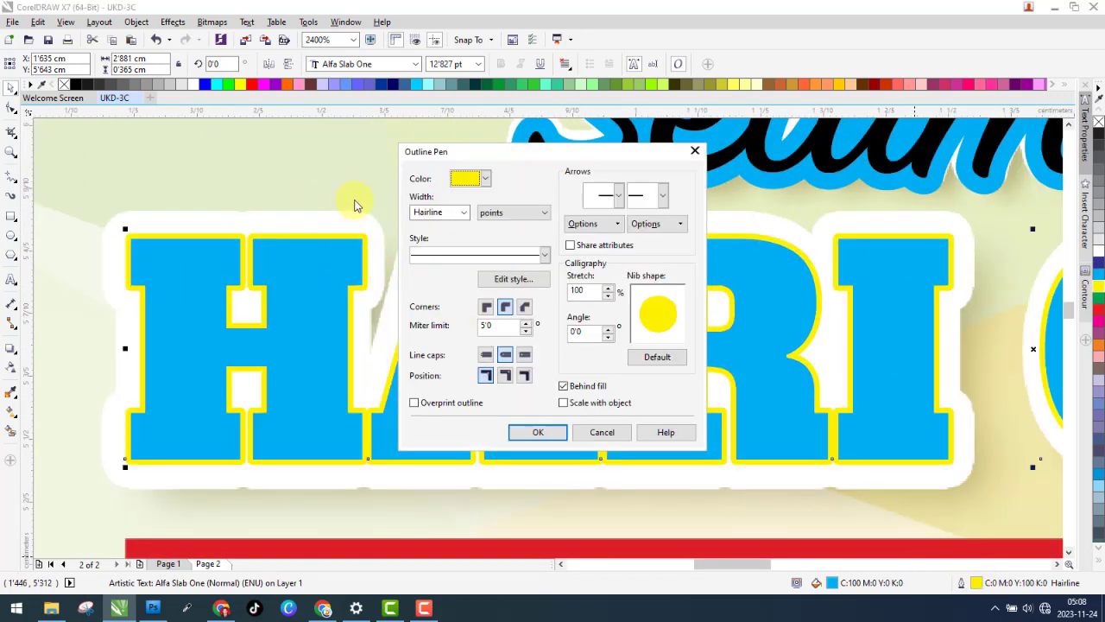
pyautogui.click(541, 429)
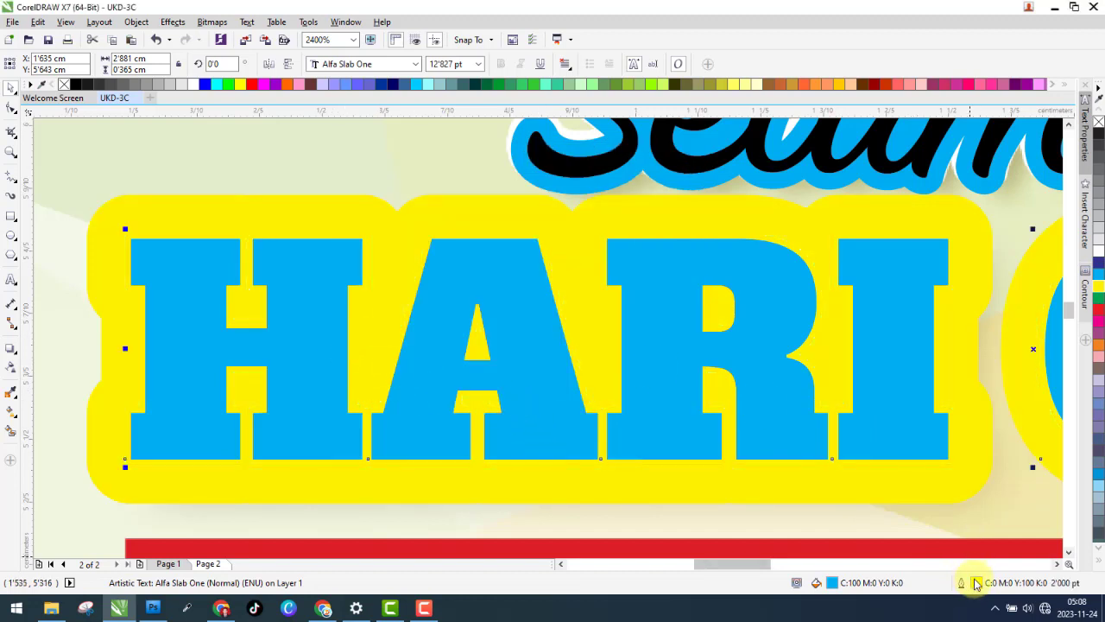
# - Set the HARI GURU text's outline width to 1.15 pt
pyautogui.doubleClick(977, 583)
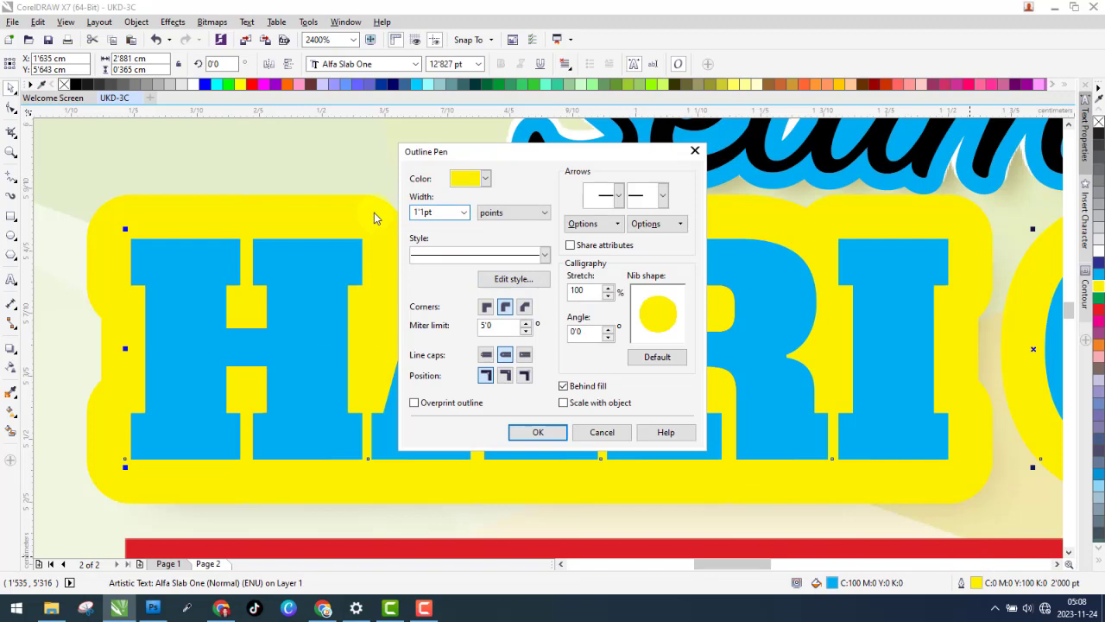
pyautogui.press('Return')
pyautogui.scroll(-3, 374, 225)
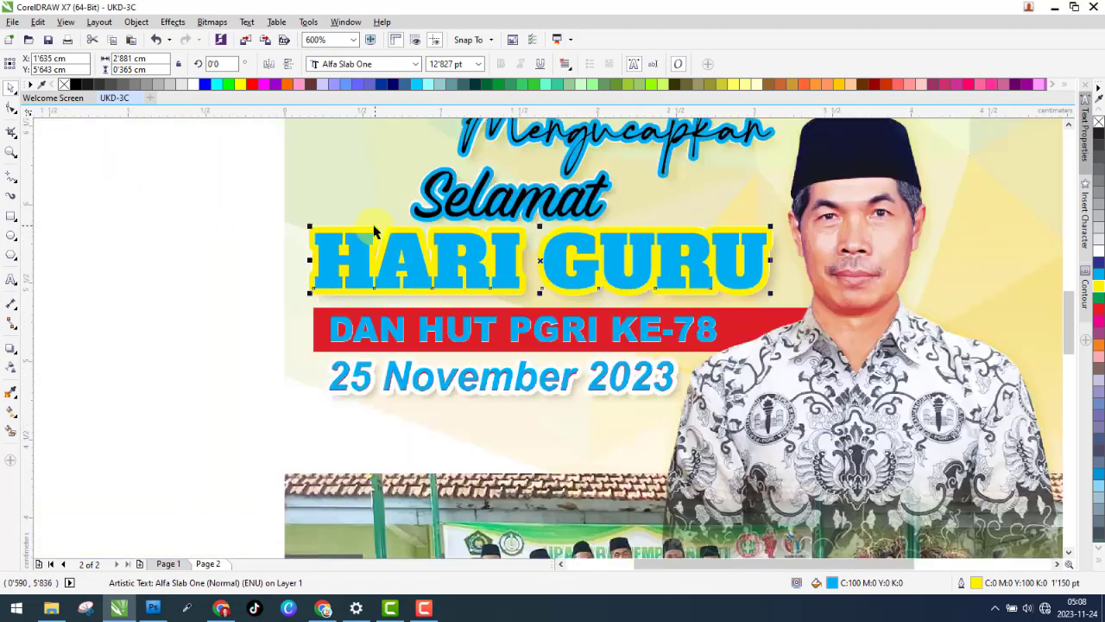
# - Give the "25 November 2023" text a green outline 0.75 pt wide, placed behind the fill
pyautogui.click(354, 373)
pyautogui.scroll(1, 354, 372)
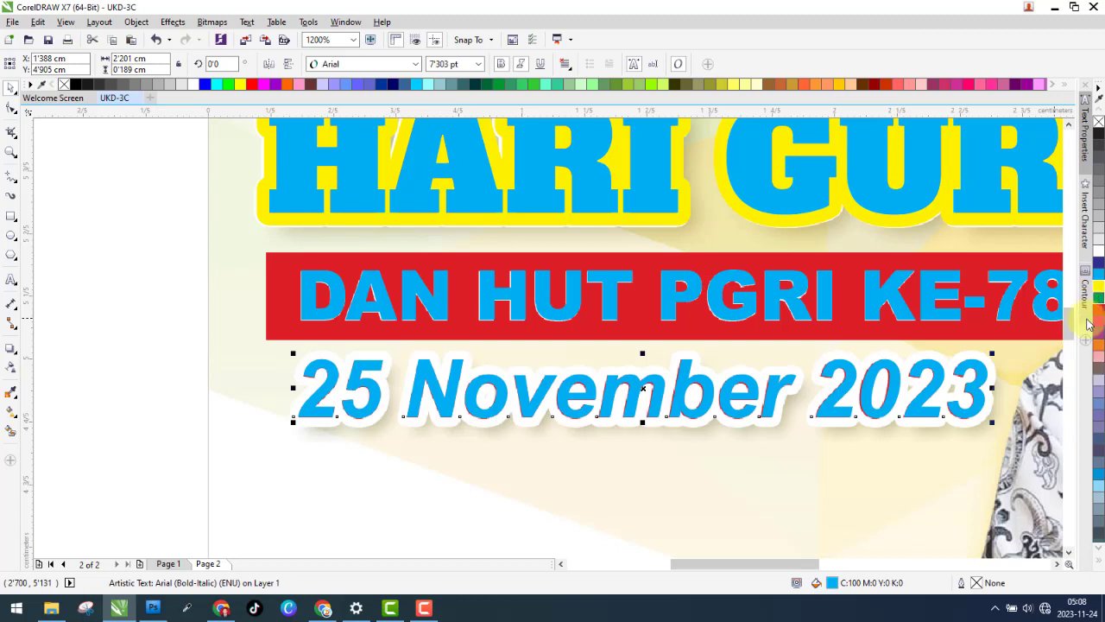
pyautogui.rightClick(1098, 298)
pyautogui.doubleClick(979, 585)
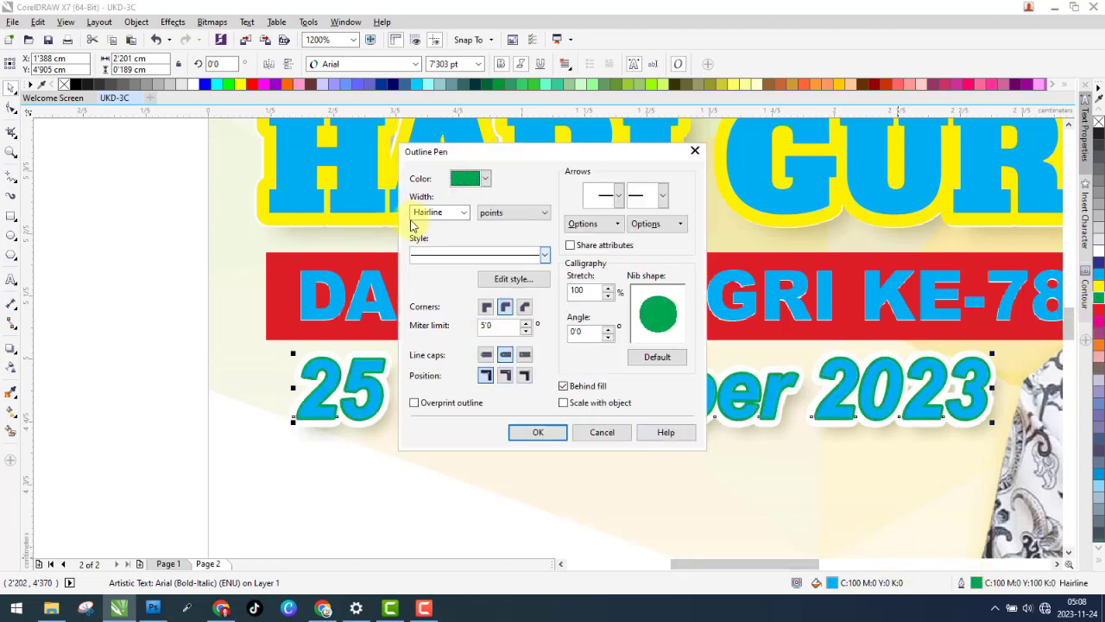
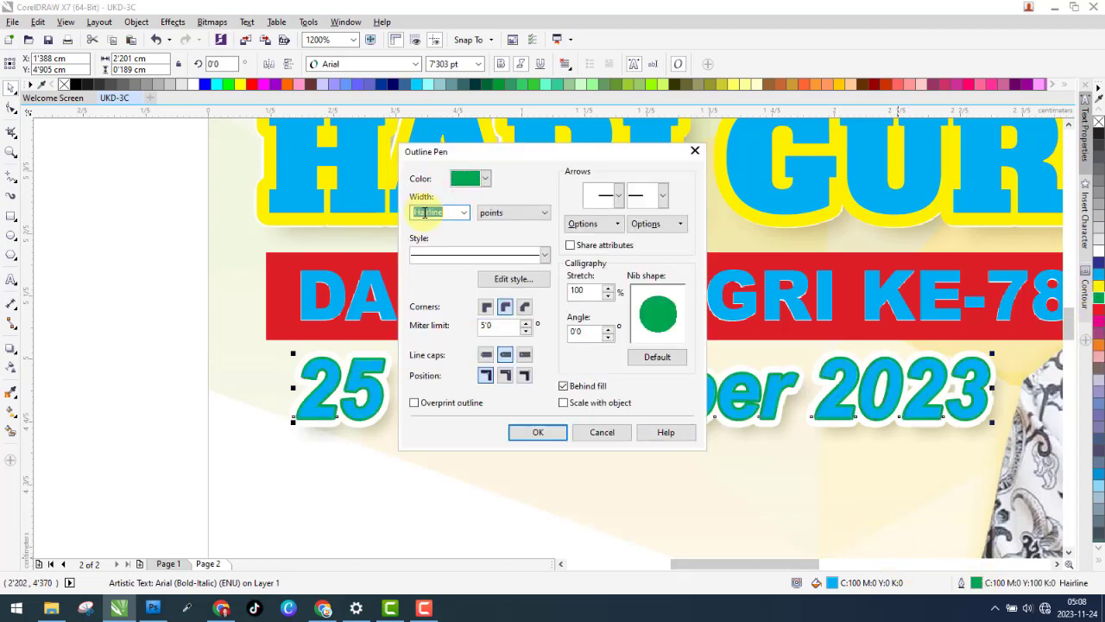
pyautogui.click(538, 432)
pyautogui.doubleClick(978, 586)
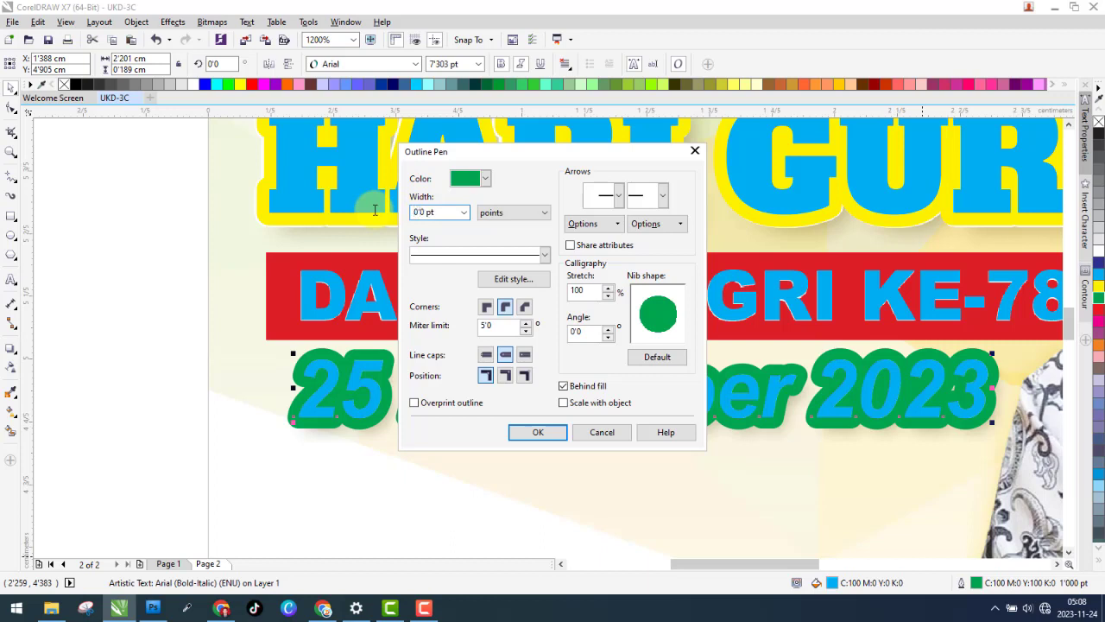
pyautogui.press('Return')
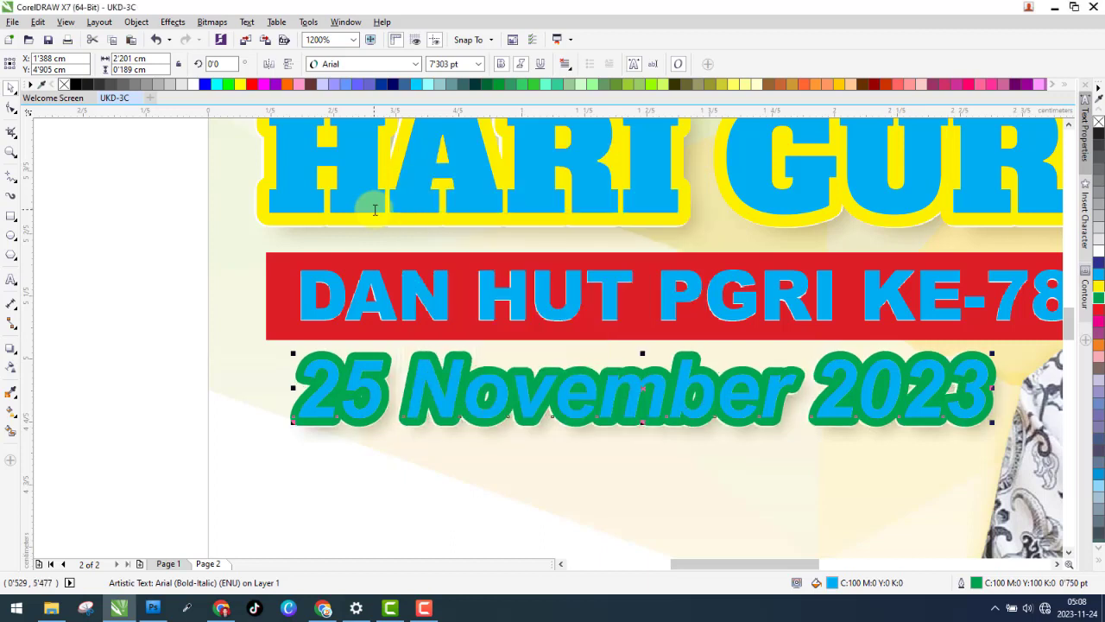
pyautogui.scroll(-2, 466, 318)
pyautogui.scroll(-3, 466, 318)
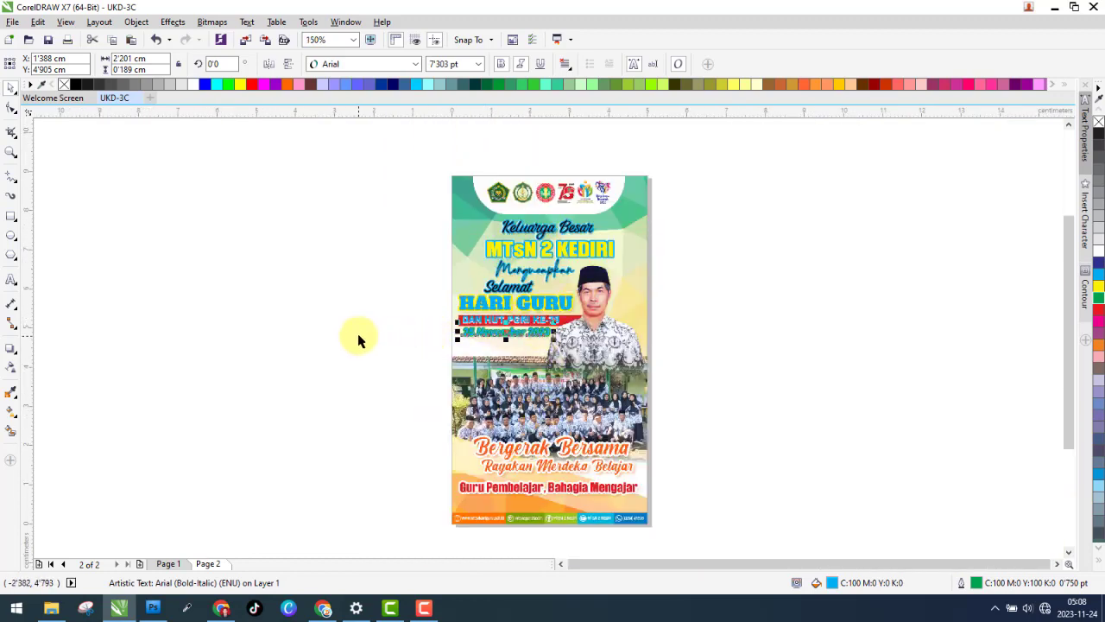
pyautogui.click(389, 323)
pyautogui.click(528, 331)
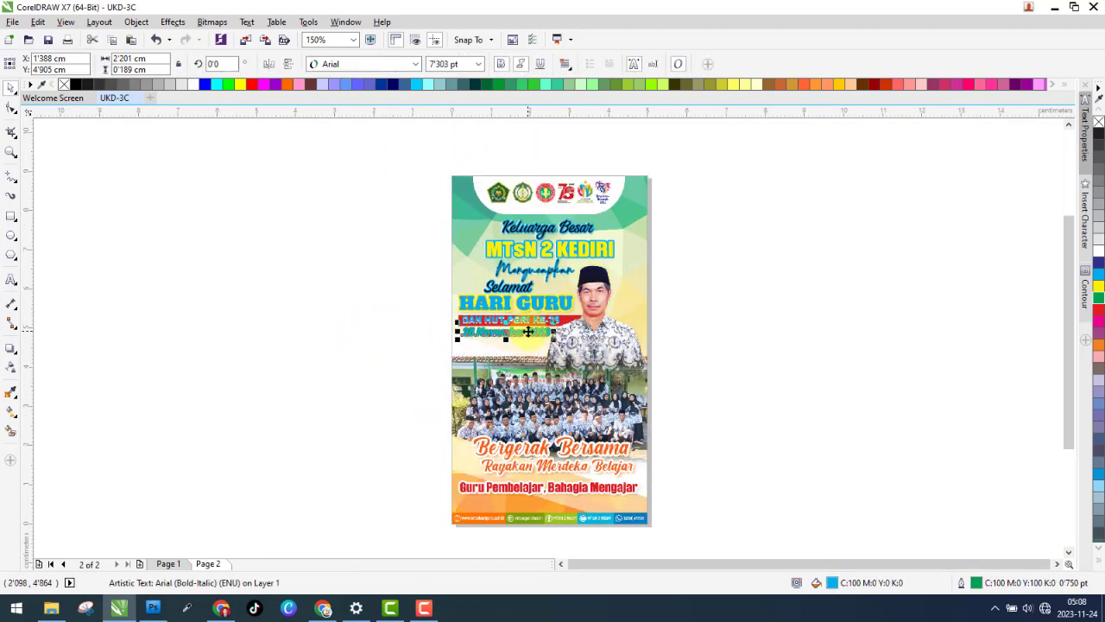
pyautogui.click(720, 360)
pyautogui.scroll(1, 618, 318)
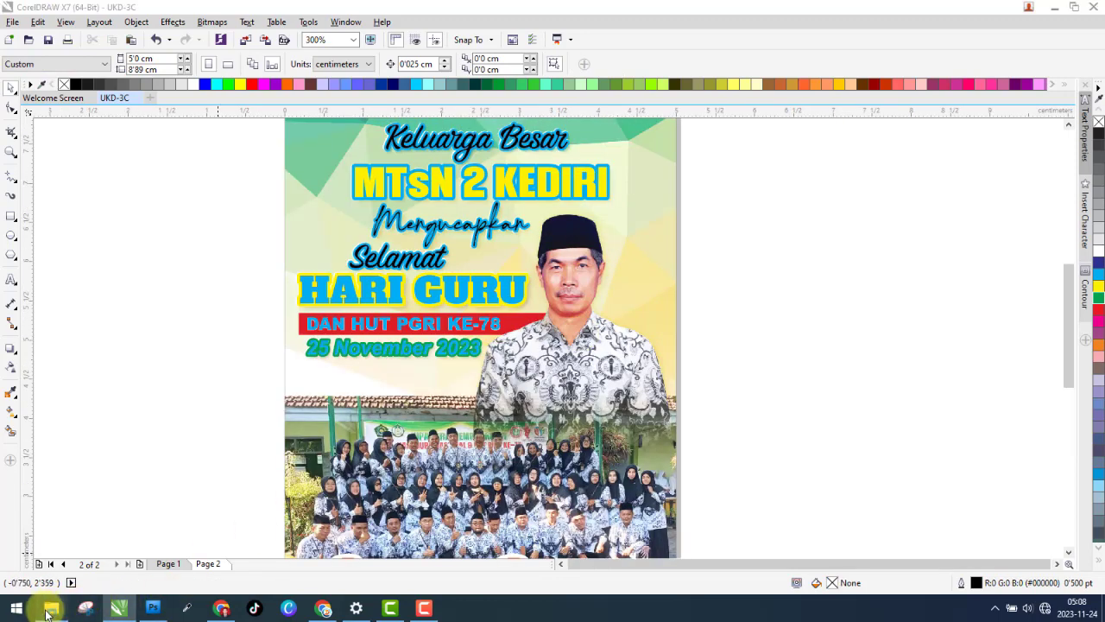
# - Switch to File Explorer and open the Bahan folder inside UKD-3C
pyautogui.click(51, 607)
pyautogui.click(14, 47)
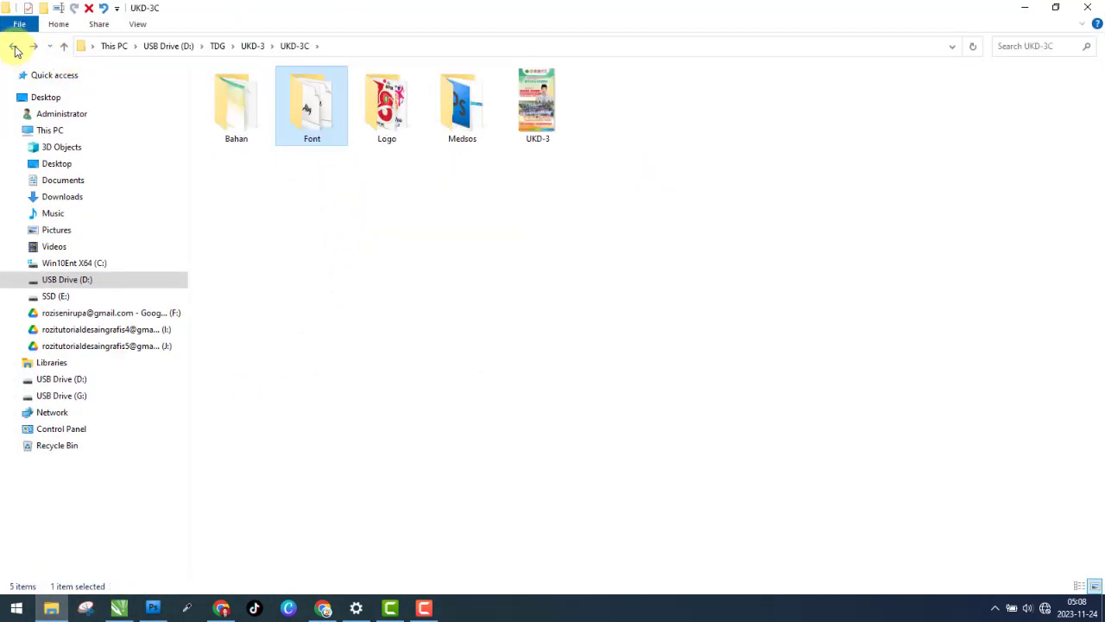
pyautogui.click(13, 49)
pyautogui.click(33, 49)
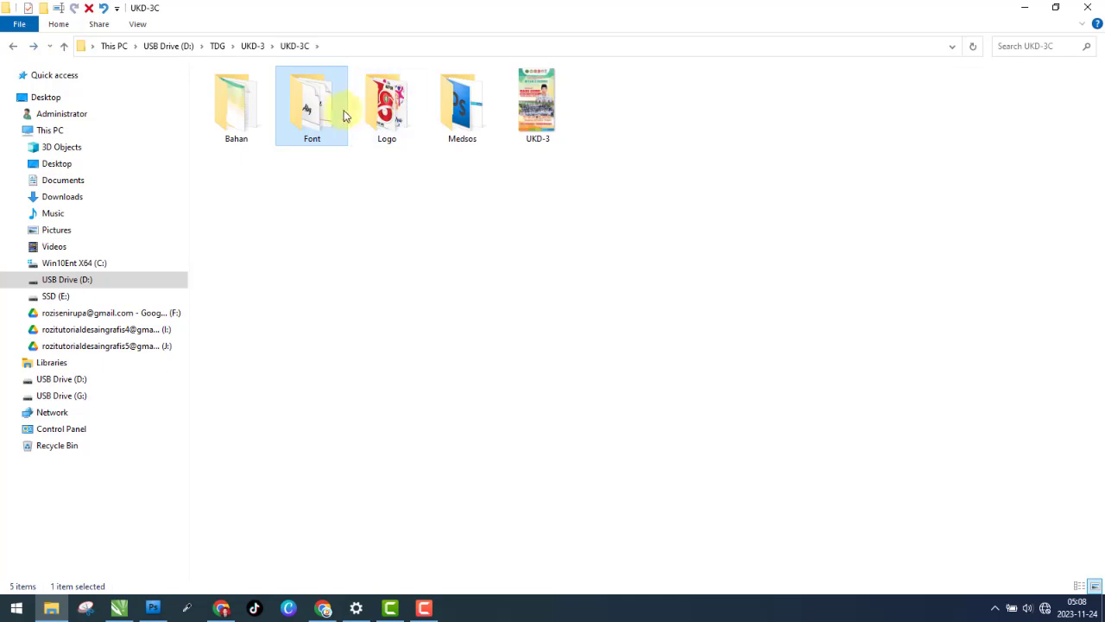
pyautogui.doubleClick(206, 116)
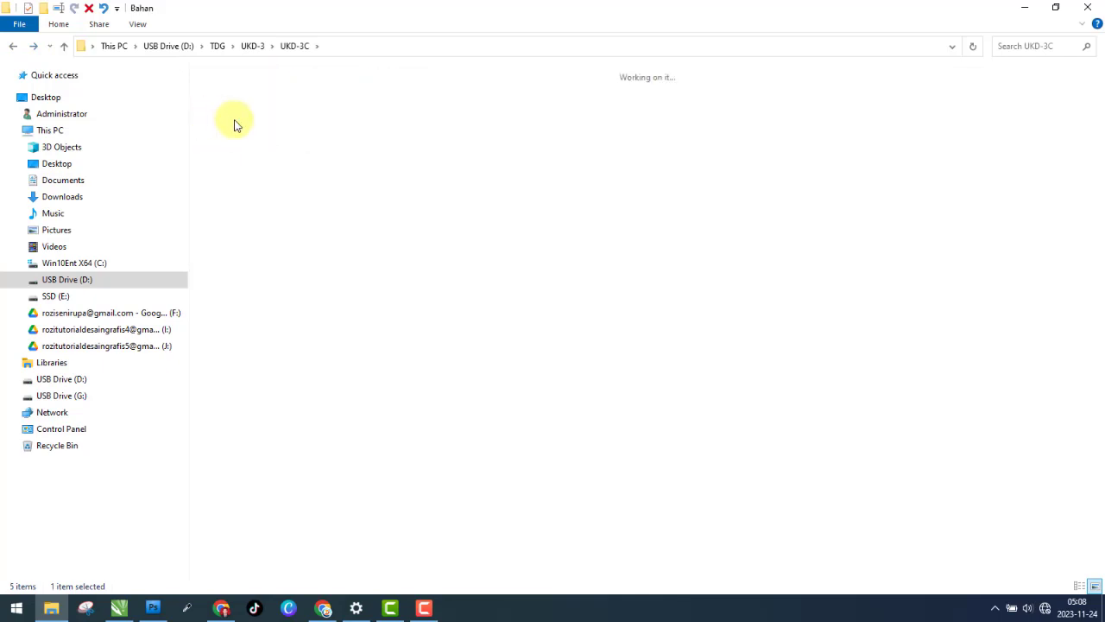
pyautogui.doubleClick(308, 139)
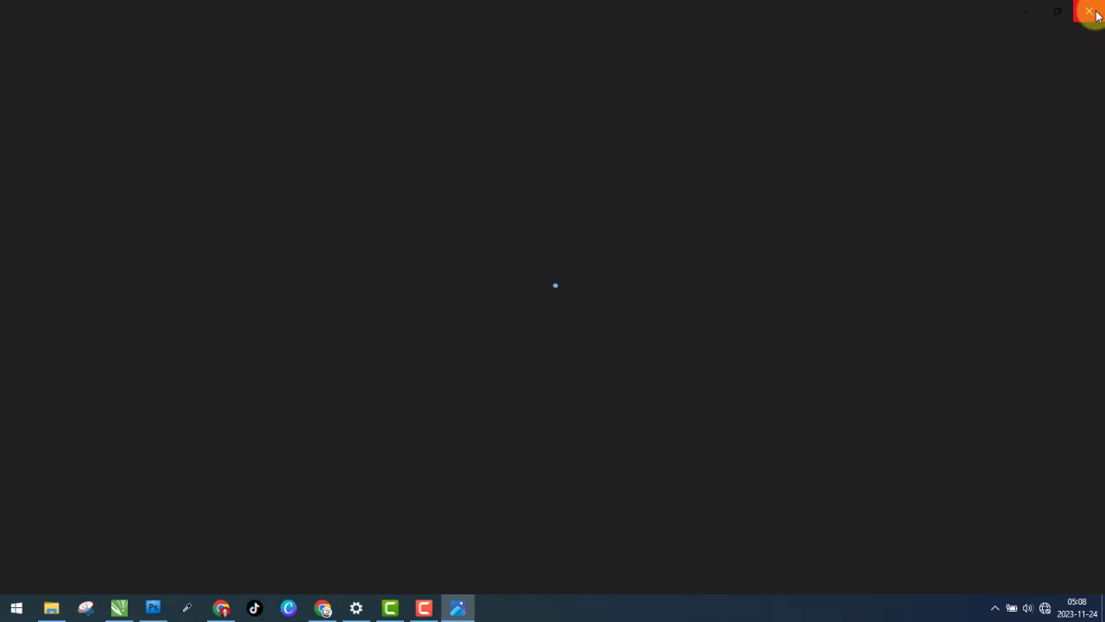
pyautogui.click(1090, 11)
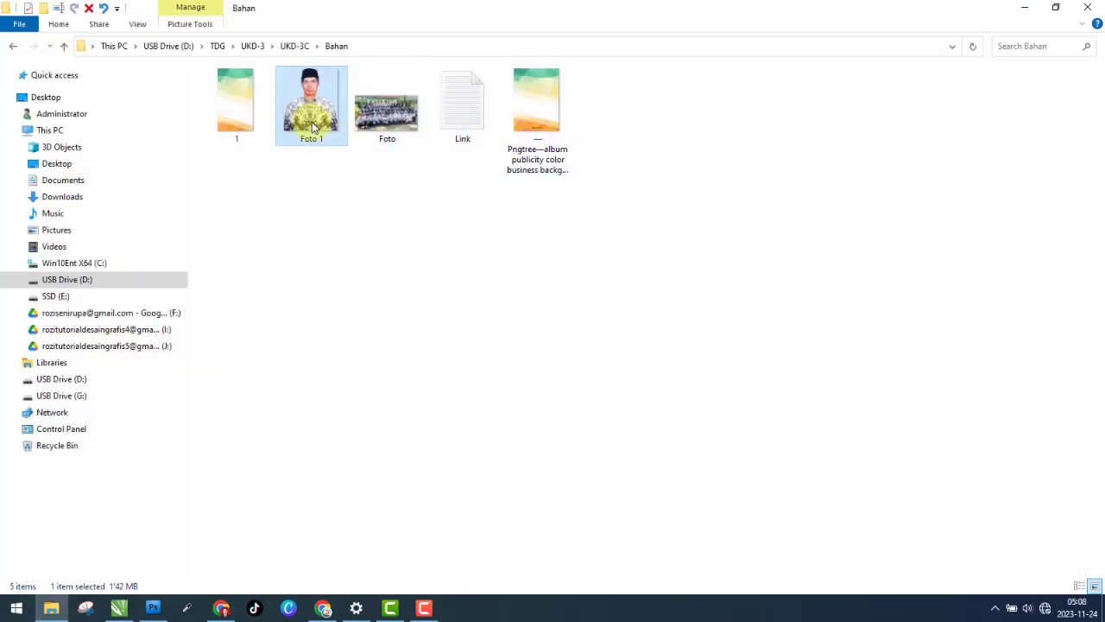
# - Bring the Foto 1 image from the Bahan folder into the CorelDRAW page, about 2.54 × 2.95 cm, aligned over the poster's portrait
pyautogui.moveTo(311, 112); pyautogui.dragTo(119, 608)
pyautogui.click(119, 607)
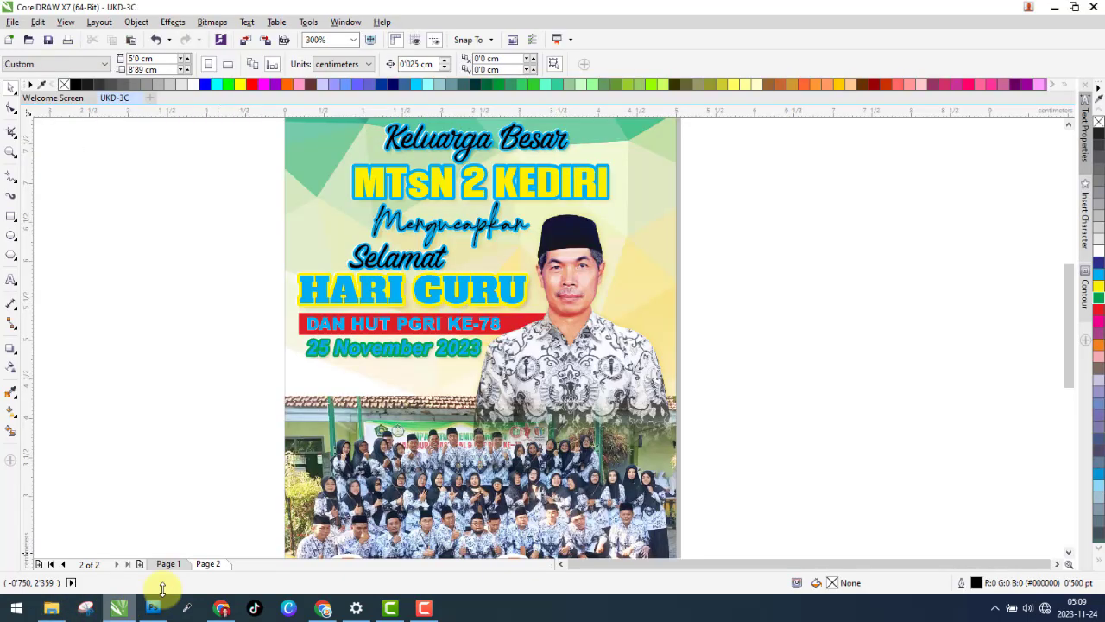
pyautogui.click(602, 345)
pyautogui.click(51, 608)
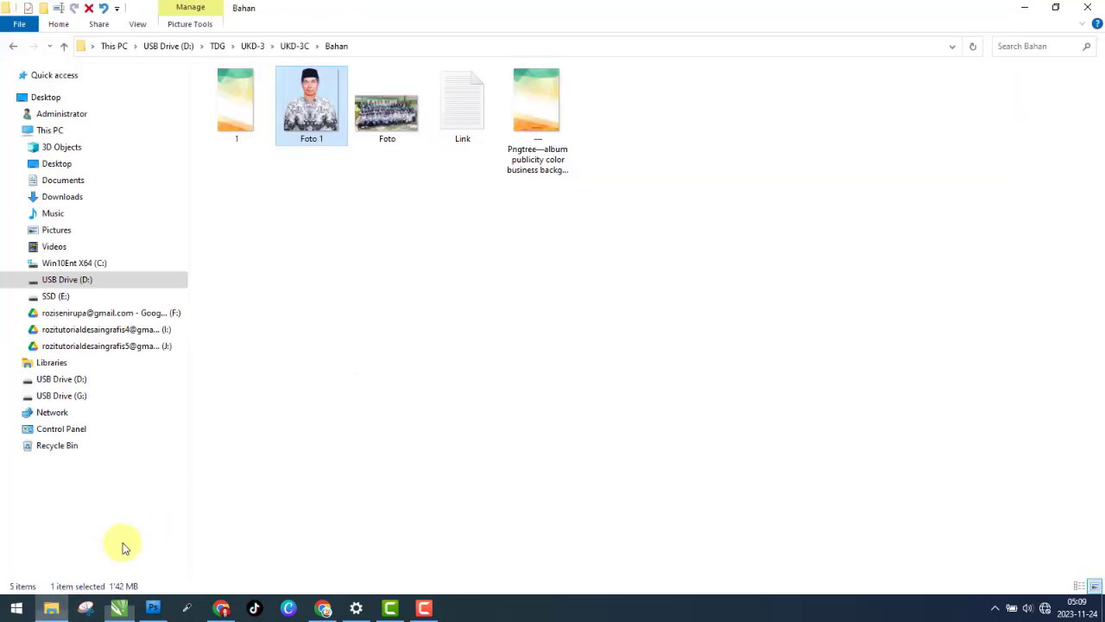
pyautogui.moveTo(317, 142); pyautogui.dragTo(519, 244)
pyautogui.scroll(4, 595, 298)
pyautogui.scroll(-6, 519, 245)
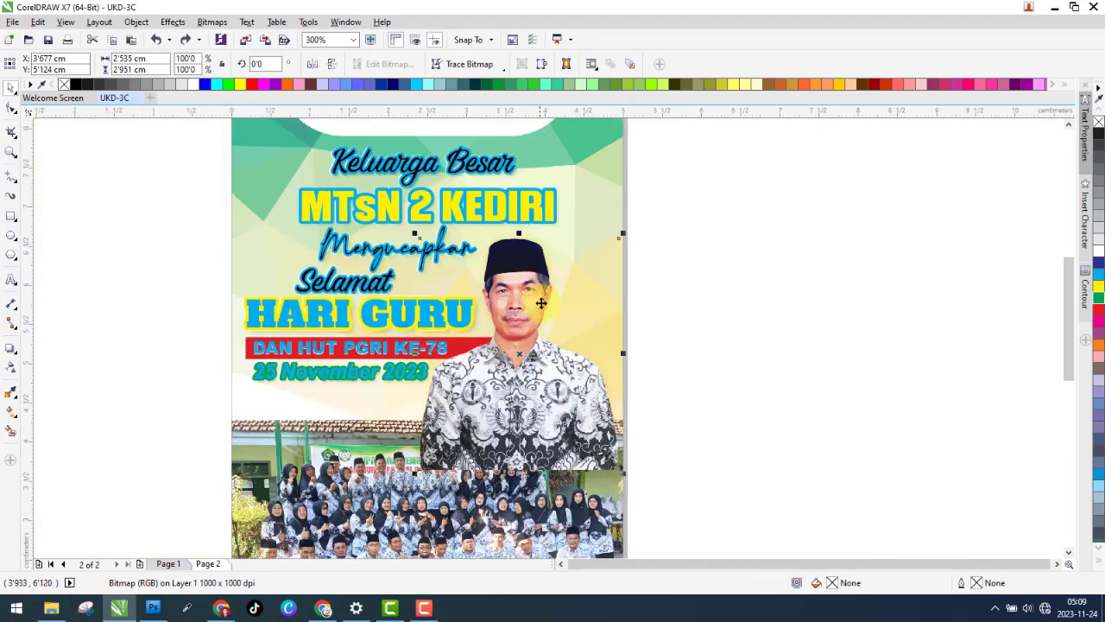
pyautogui.scroll(-3, 615, 358)
pyautogui.press('Escape')
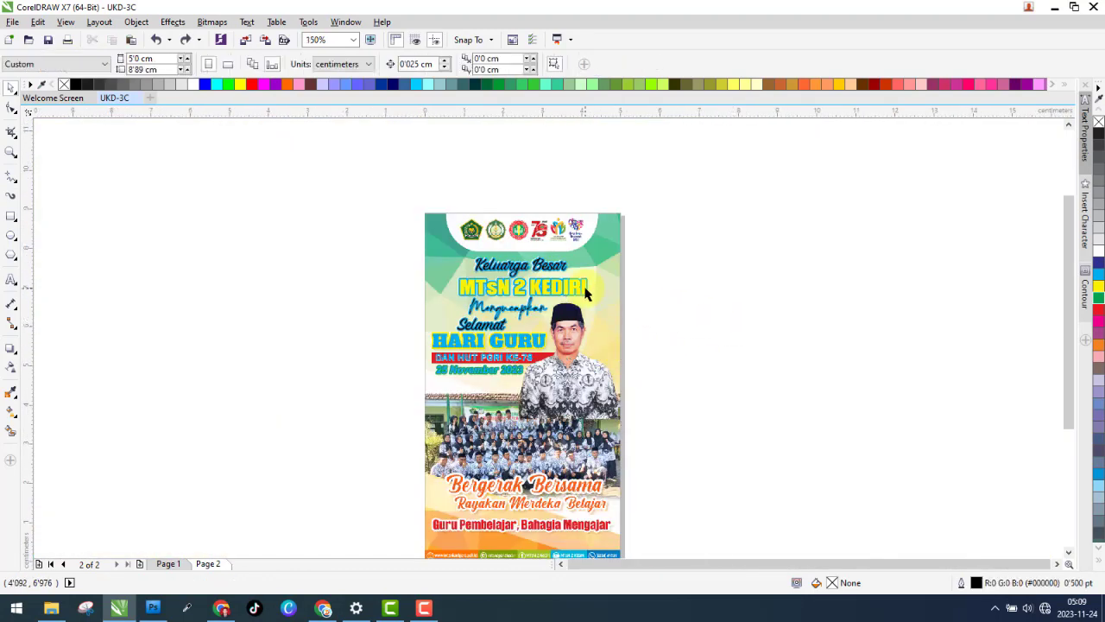
# - Move the flattened poster image about 1 cm to the right so its original text colours are exposed
pyautogui.scroll(3, 584, 286)
pyautogui.click(648, 259)
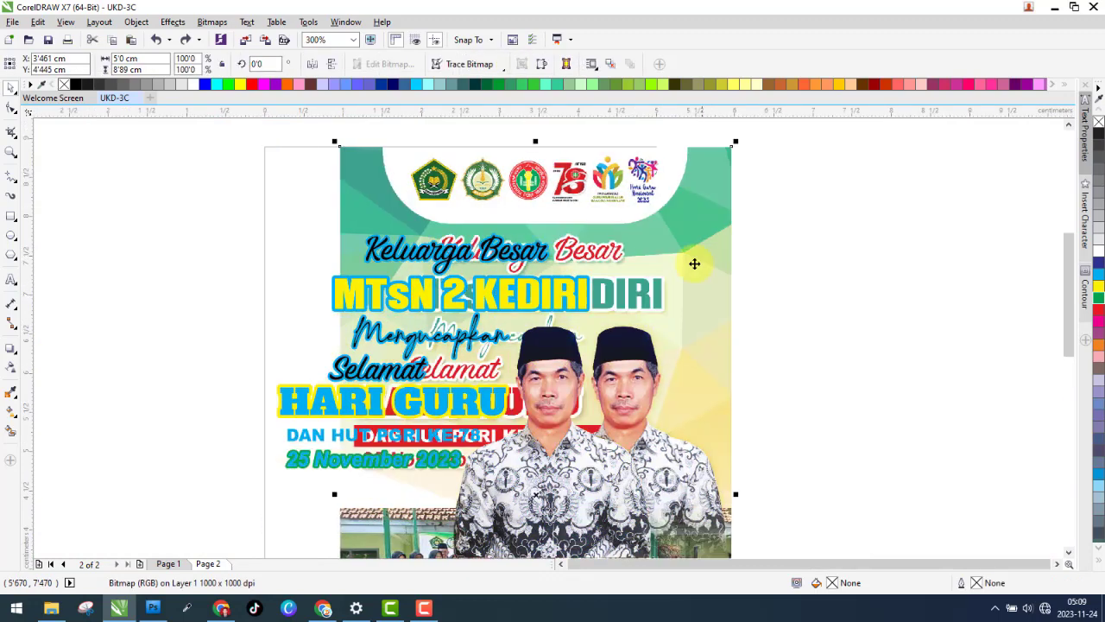
pyautogui.scroll(3, 527, 259)
# - Fill the "Keluarga Besar" text with red #DC1F25 sampled from the poster image and make its outline white
pyautogui.click(526, 259)
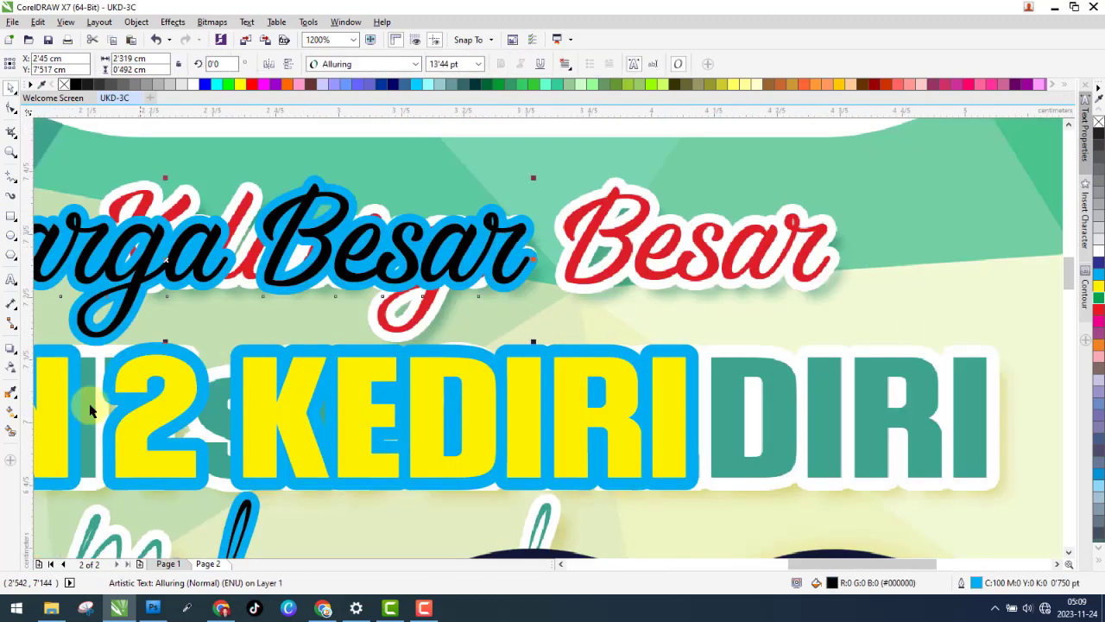
pyautogui.click(8, 394)
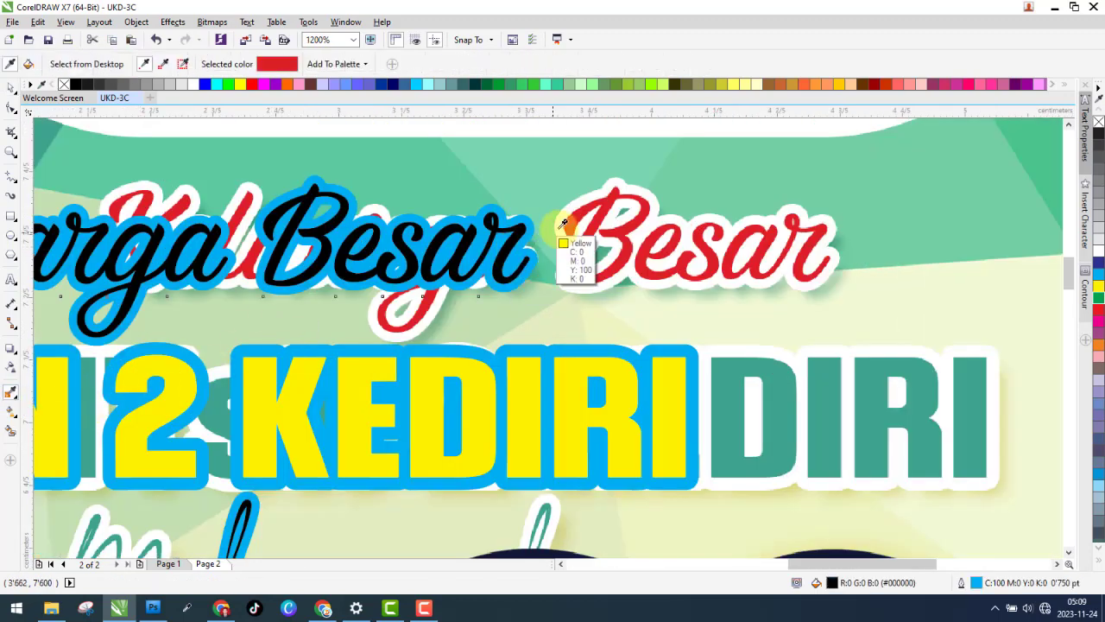
pyautogui.click(509, 241)
pyautogui.click(10, 88)
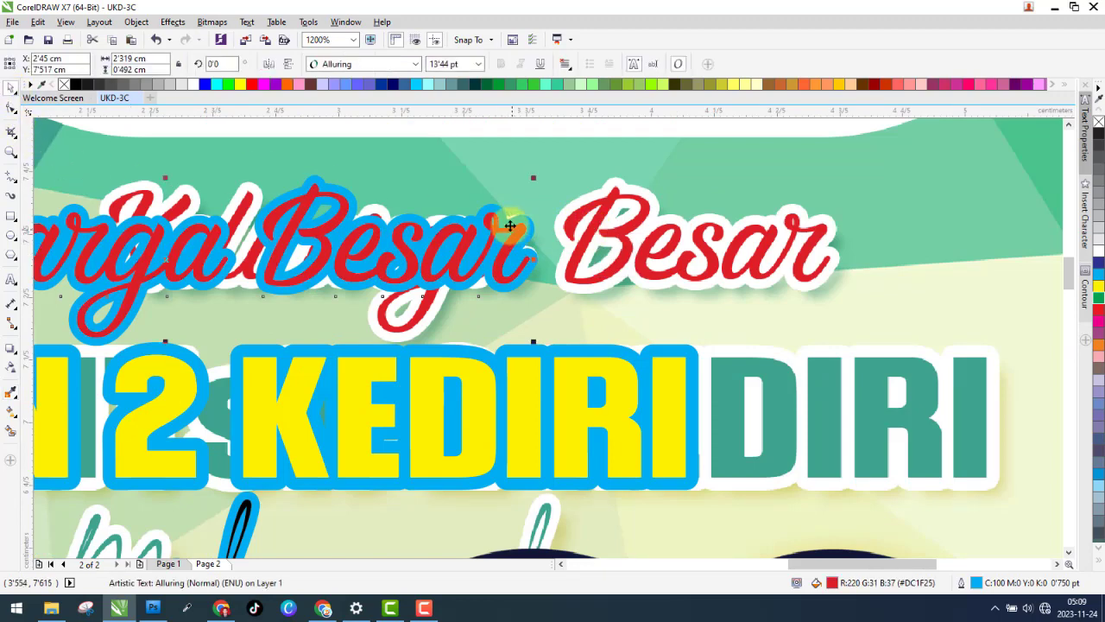
pyautogui.rightClick(197, 89)
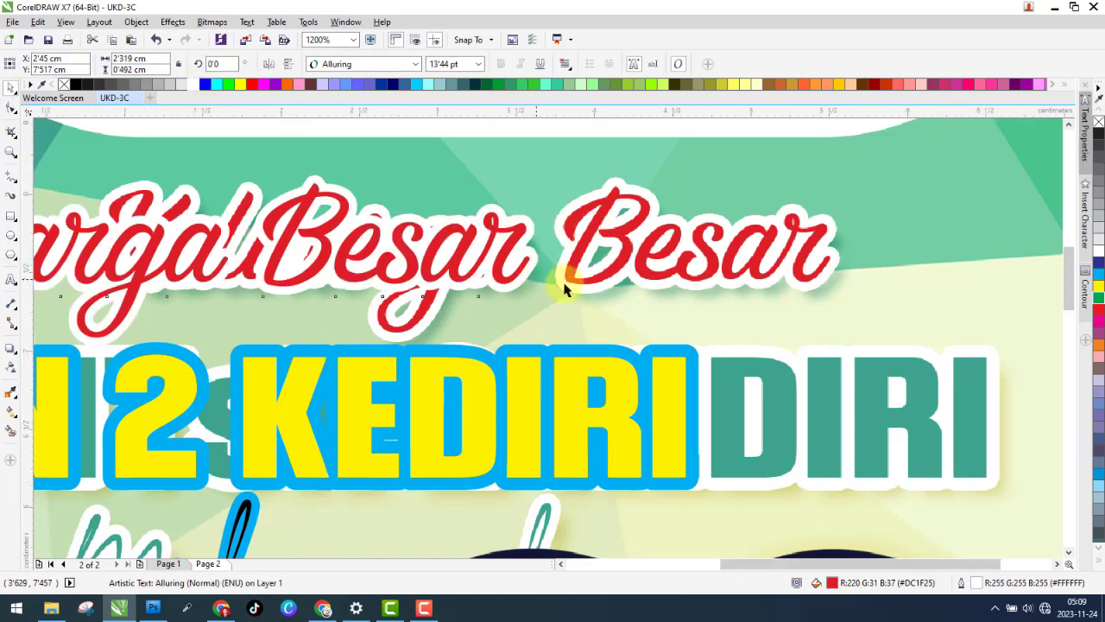
# - Fill the "MTsN 2 KEDIRI" text with teal #3DA38E sampled from the poster image and make its outline white
pyautogui.scroll(-5, 567, 286)
pyautogui.scroll(8, 608, 346)
pyautogui.click(10, 393)
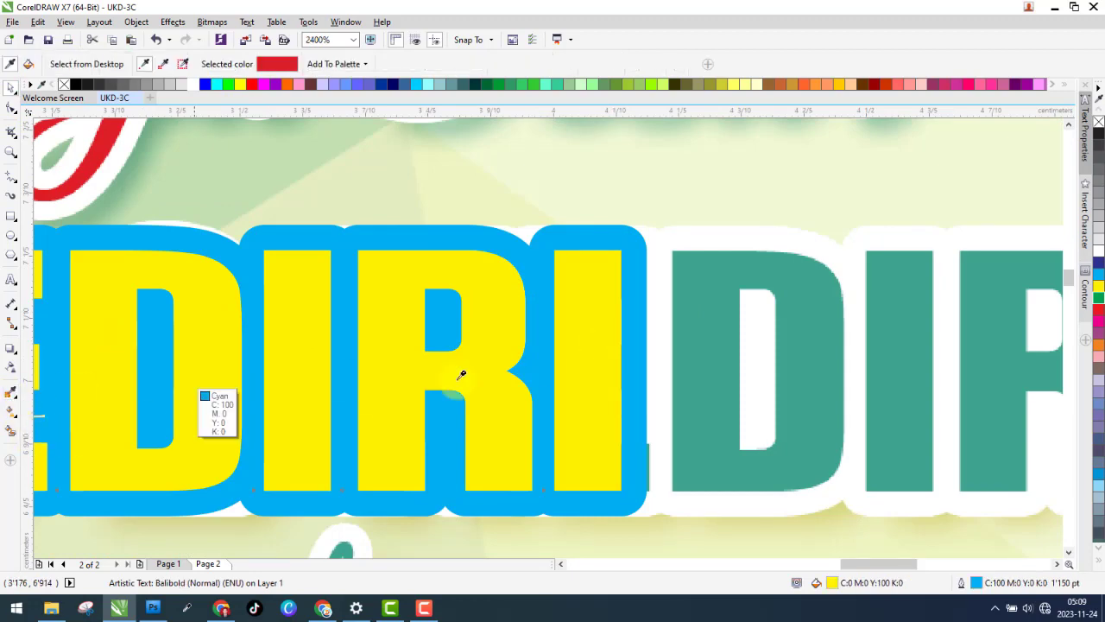
pyautogui.click(710, 352)
pyautogui.click(600, 332)
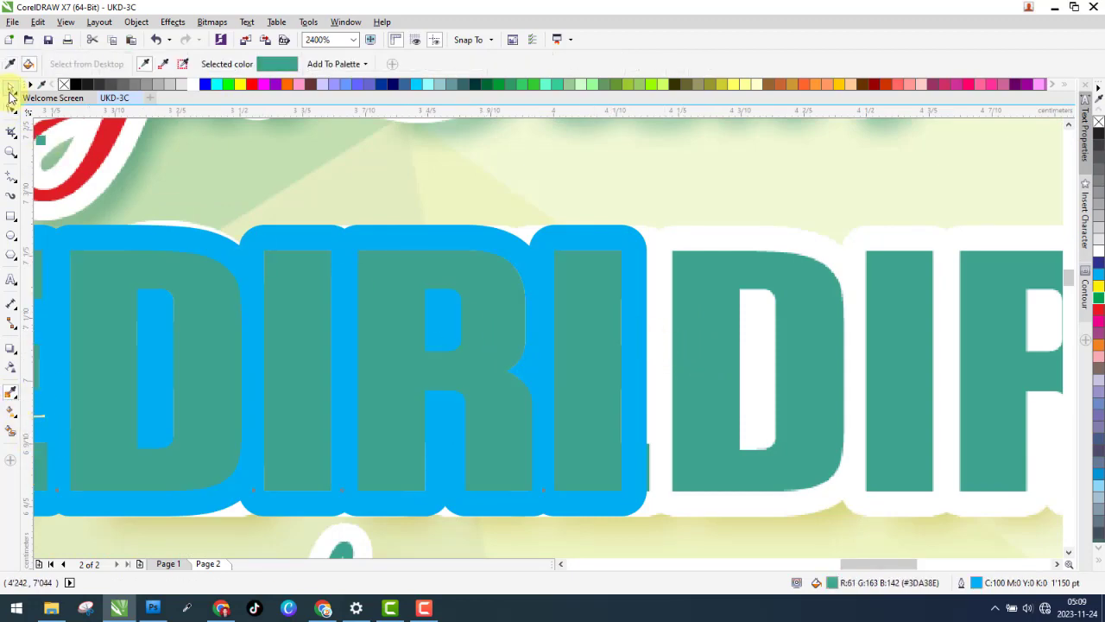
pyautogui.click(11, 90)
pyautogui.scroll(-2, 513, 152)
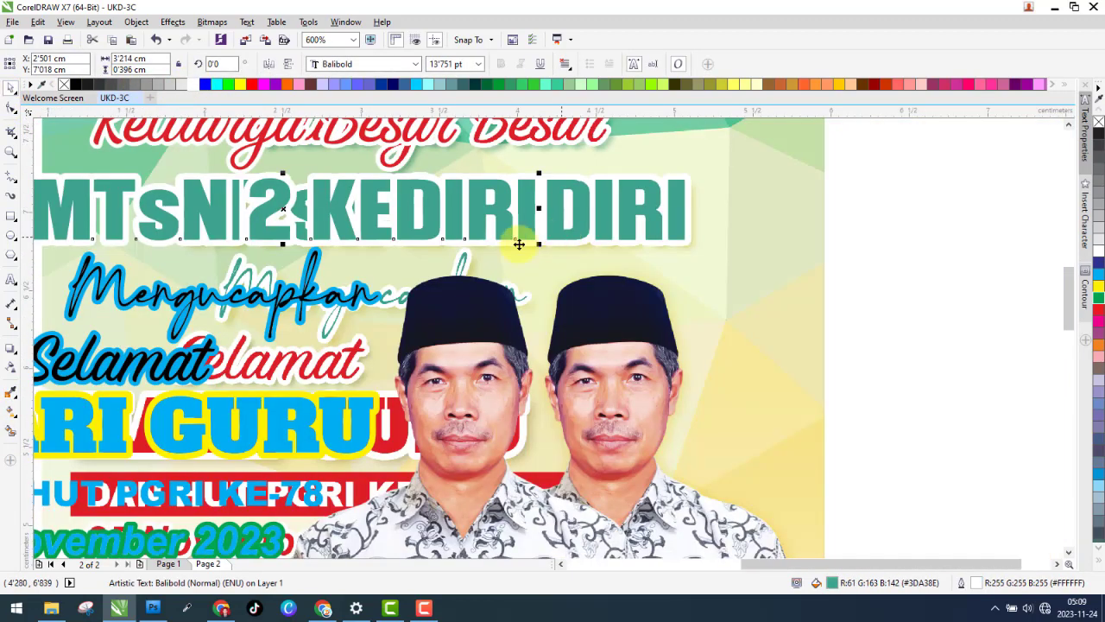
# - Try to copy the outline colour and fill of "MTsN 2 KEDIRI" onto the "Mengucapkan" text
pyautogui.scroll(1, 281, 294)
pyautogui.click(307, 294)
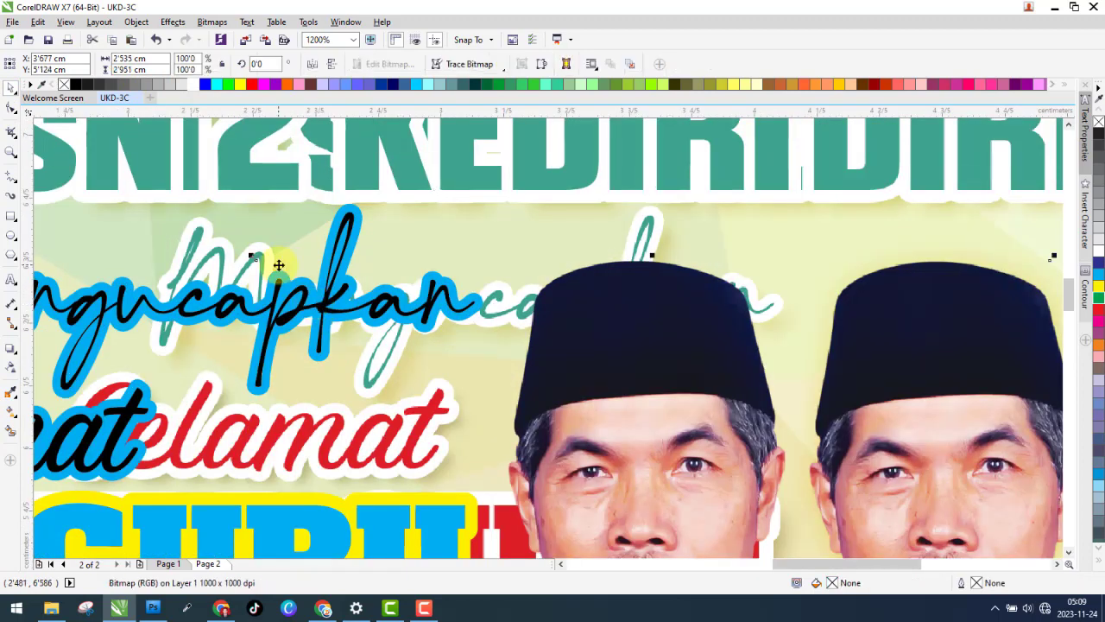
pyautogui.hotkey('ctrl', 'shift', 'a')
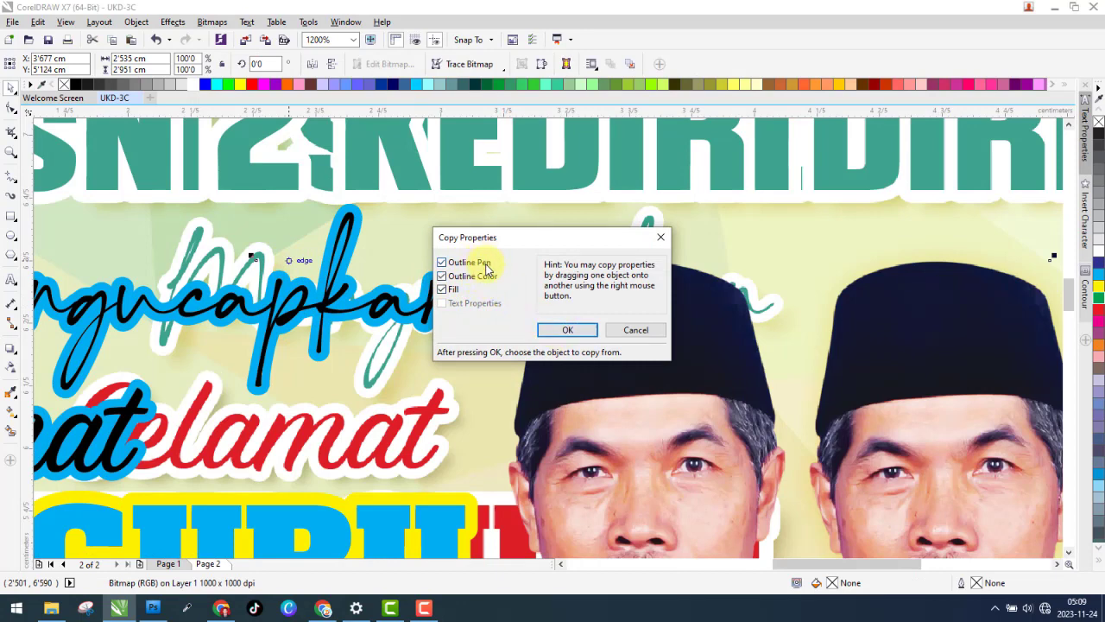
pyautogui.click(539, 328)
pyautogui.click(535, 180)
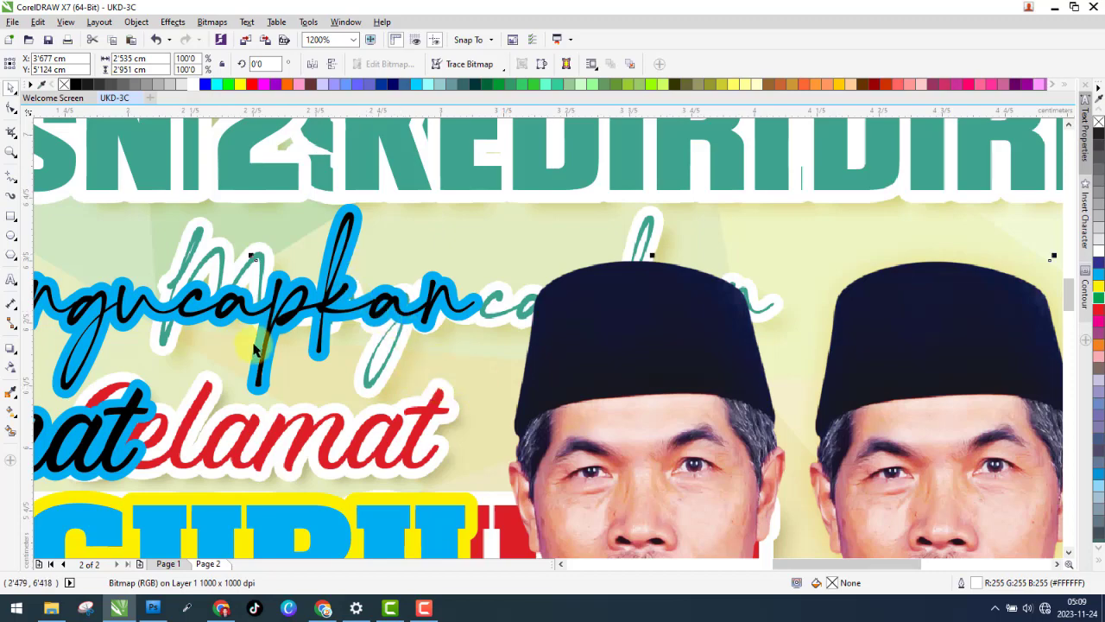
pyautogui.scroll(-1, 510, 307)
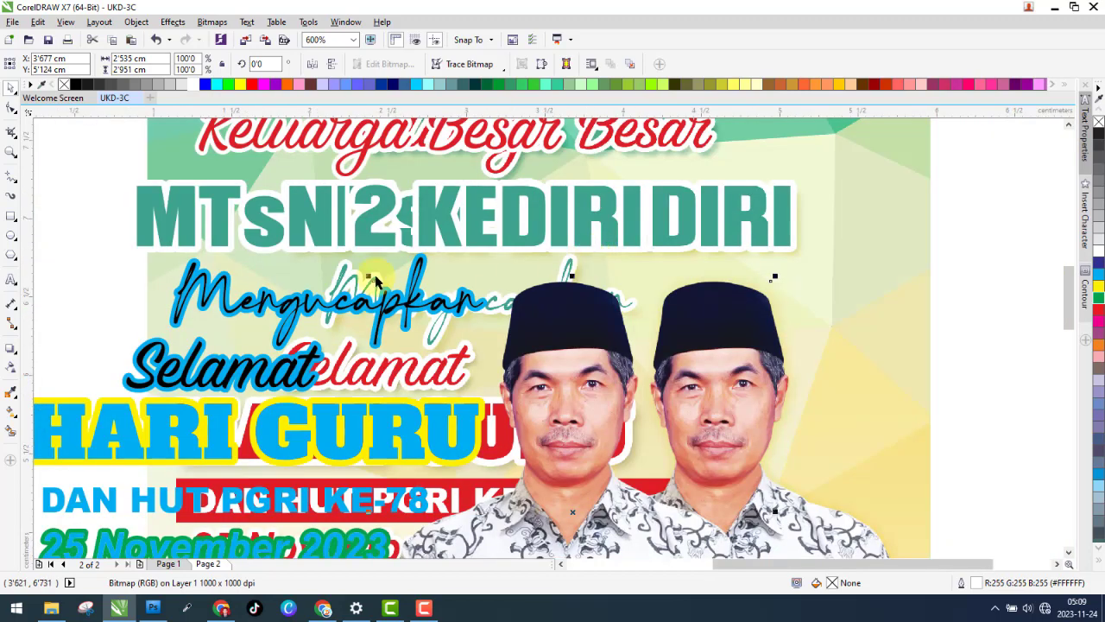
# - Copy the outline colour and fill of "MTsN 2 KEDIRI" onto the "Mengucapkan" text, excluding outline pen and text properties
pyautogui.click(199, 284)
pyautogui.hotkey('ctrl', 'shift', 'a')
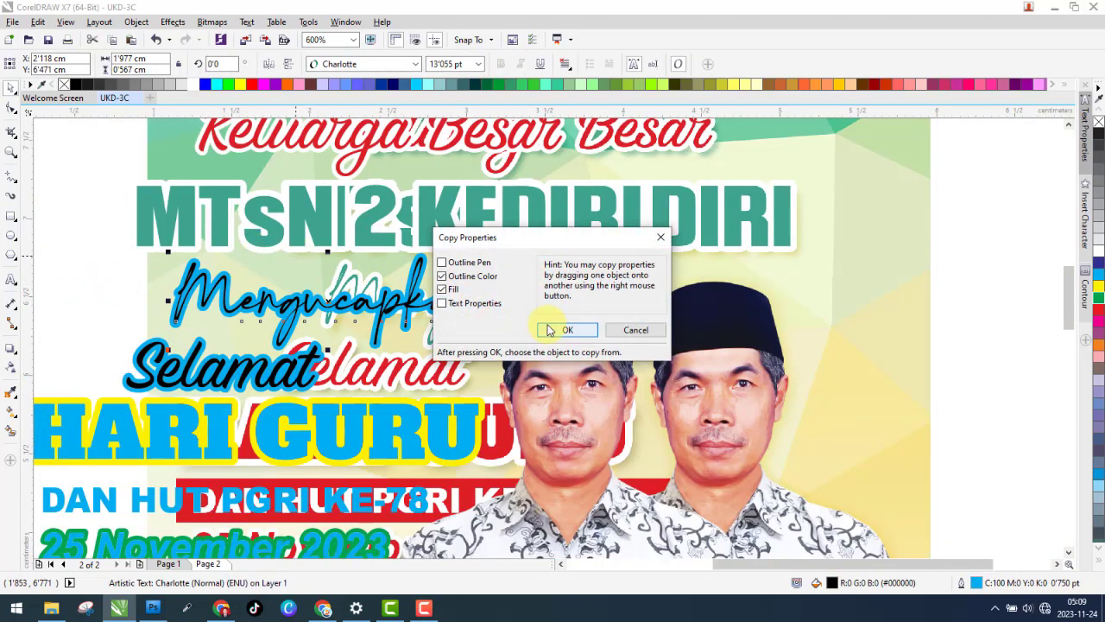
pyautogui.click(546, 328)
pyautogui.click(533, 228)
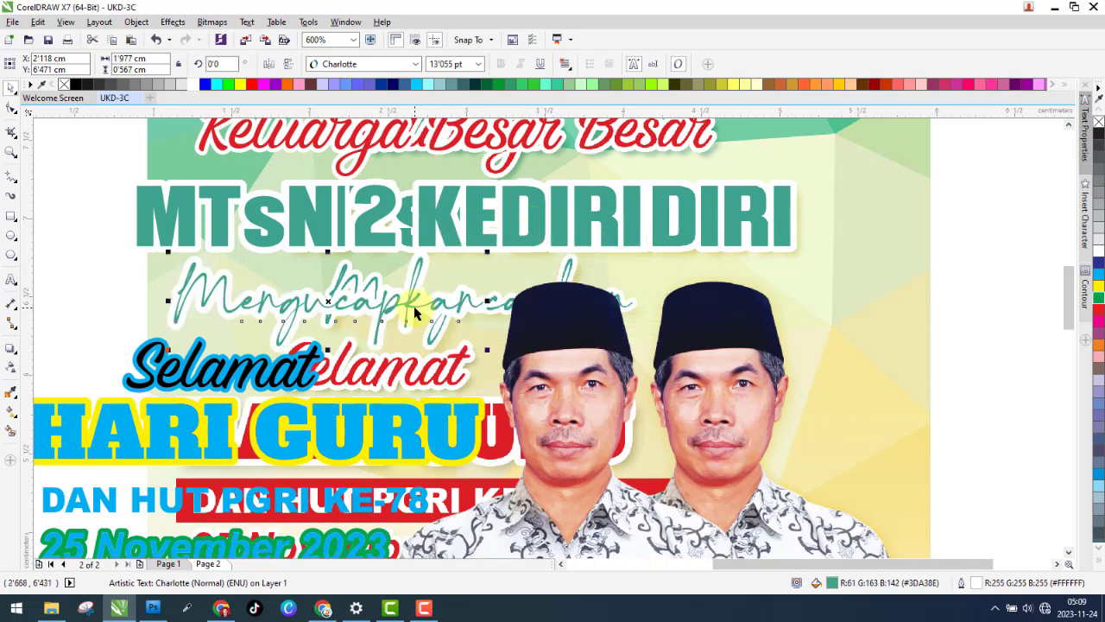
# - Copy the white outline colour and red fill of "Keluarga Besar" onto the "Selamat" text
pyautogui.click(245, 385)
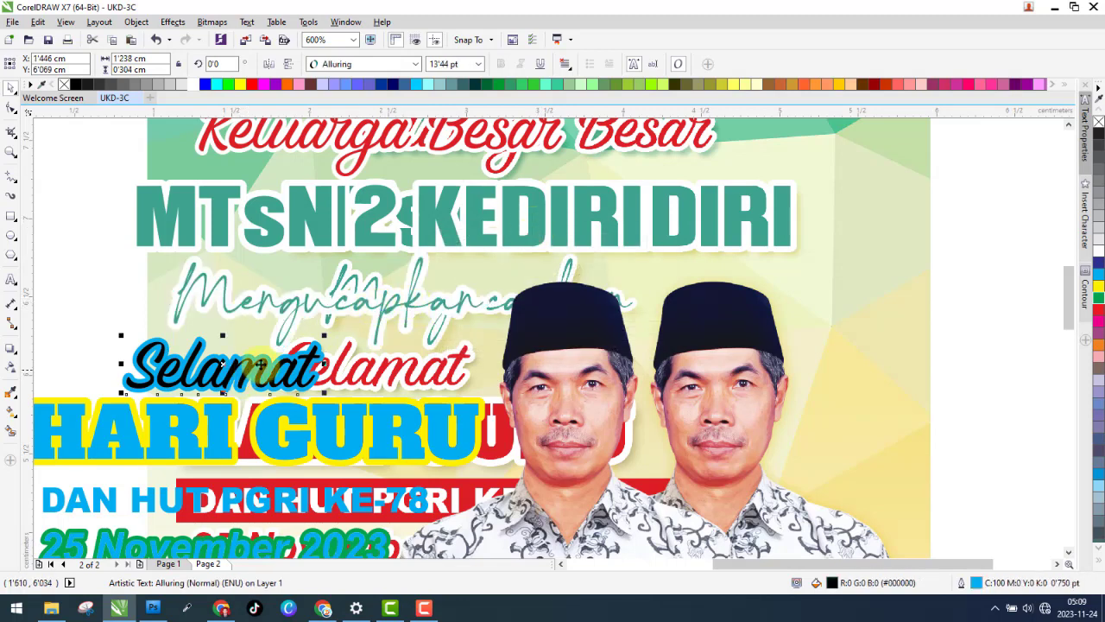
pyautogui.hotkey('ctrl', 'shift', 'a')
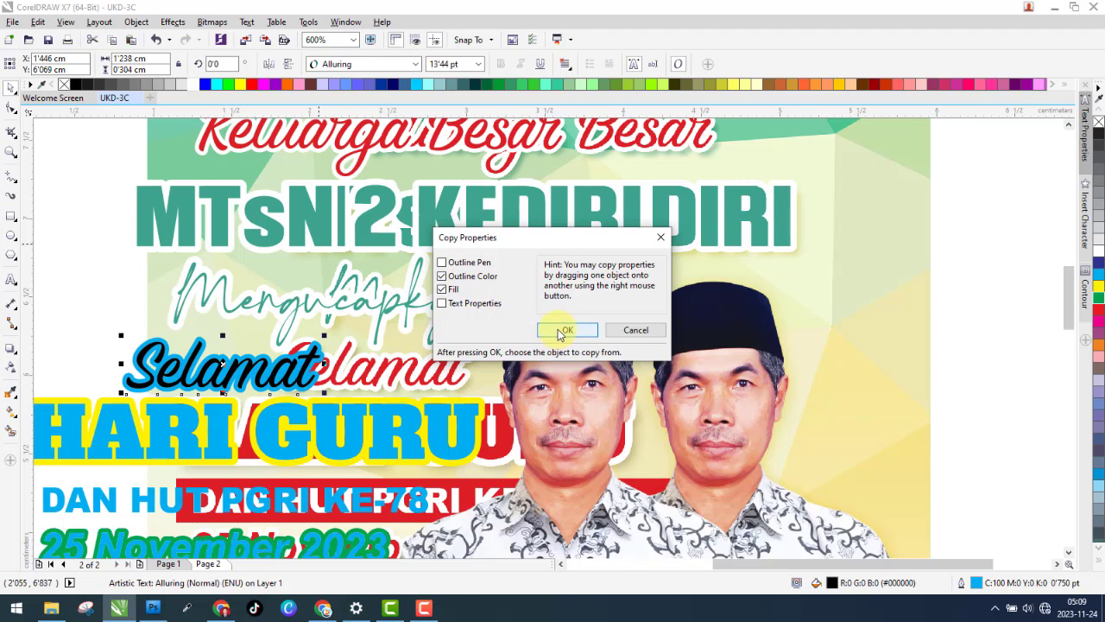
pyautogui.click(562, 331)
pyautogui.click(351, 357)
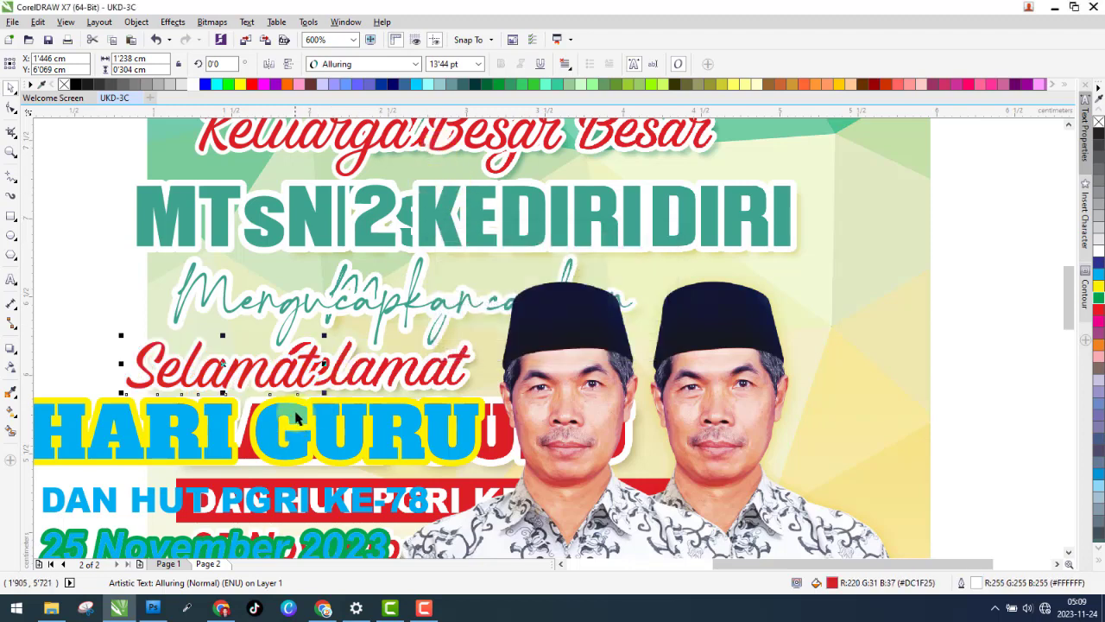
# - Copy the white outline colour and teal fill #3DA38E of the "Mengucapkan" text onto the "HARI GURU" text
pyautogui.click(295, 418)
pyautogui.hotkey('ctrl', 'shift', 'a')
pyautogui.click(536, 332)
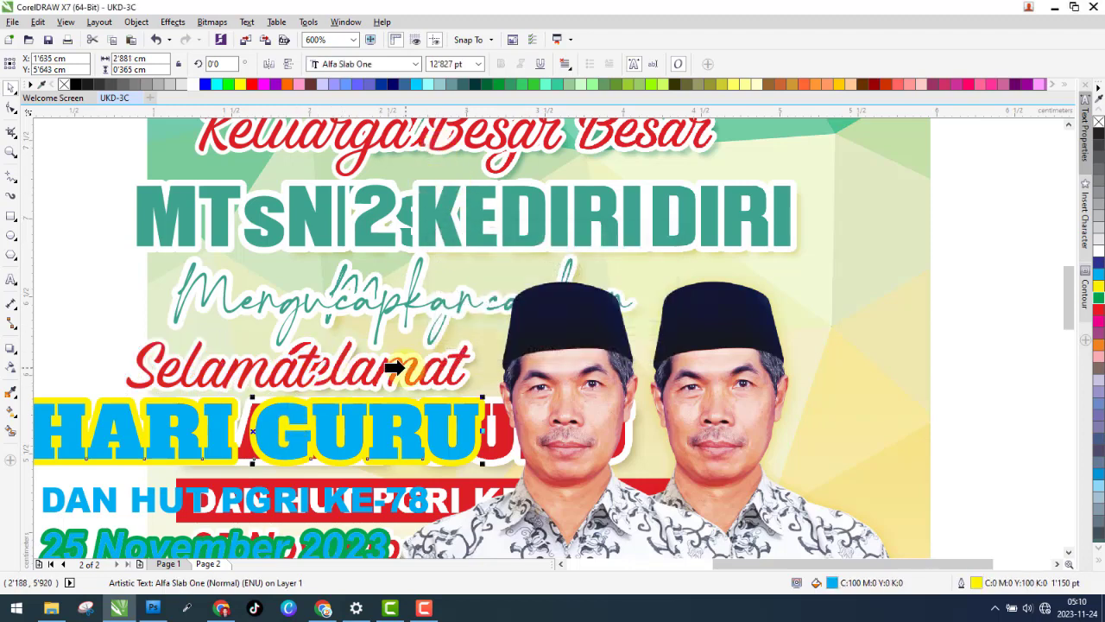
pyautogui.click(407, 373)
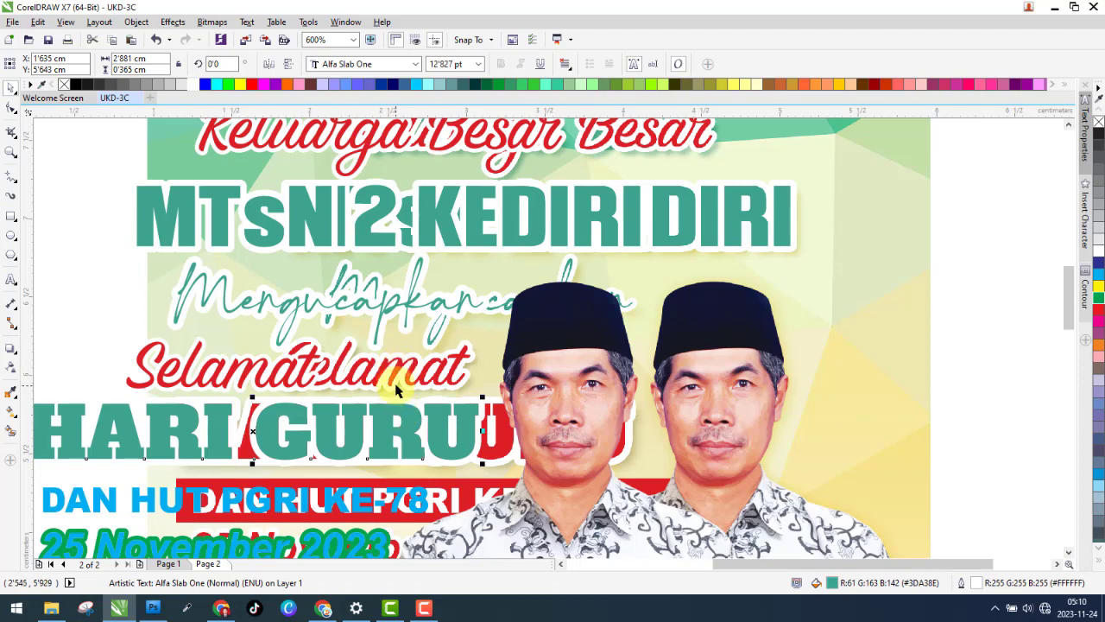
# - Try to copy the outline colour and red fill of "Keluarga Besar" onto the "HARI GURU" text
pyautogui.hotkey('ctrl', 'shift', 'a')
pyautogui.click(545, 332)
pyautogui.click(528, 140)
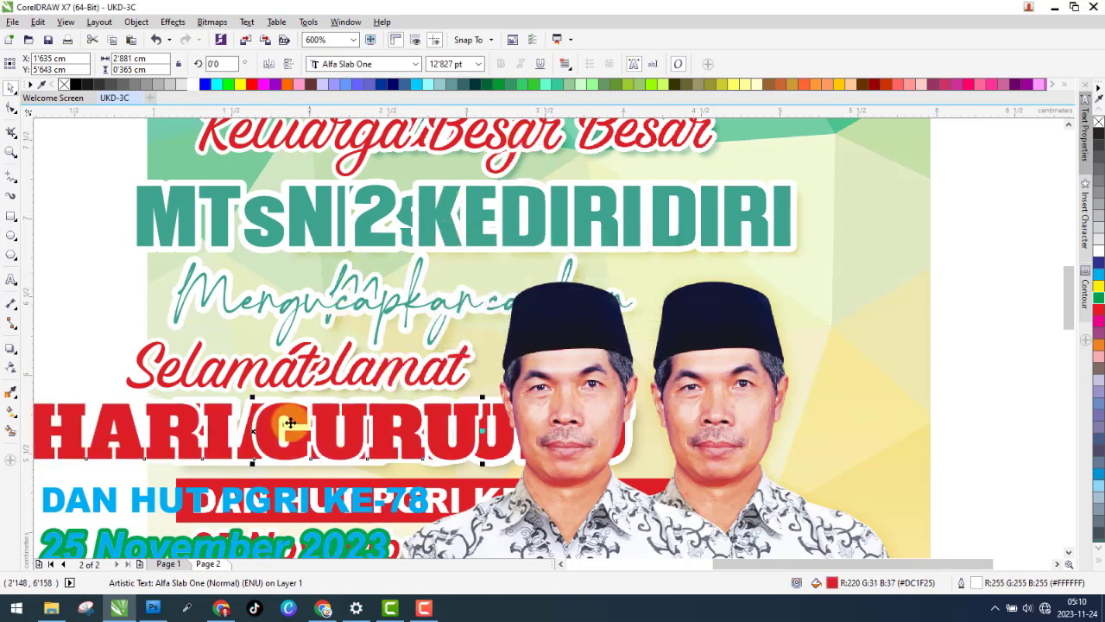
pyautogui.hotkey('ctrl', 'z')
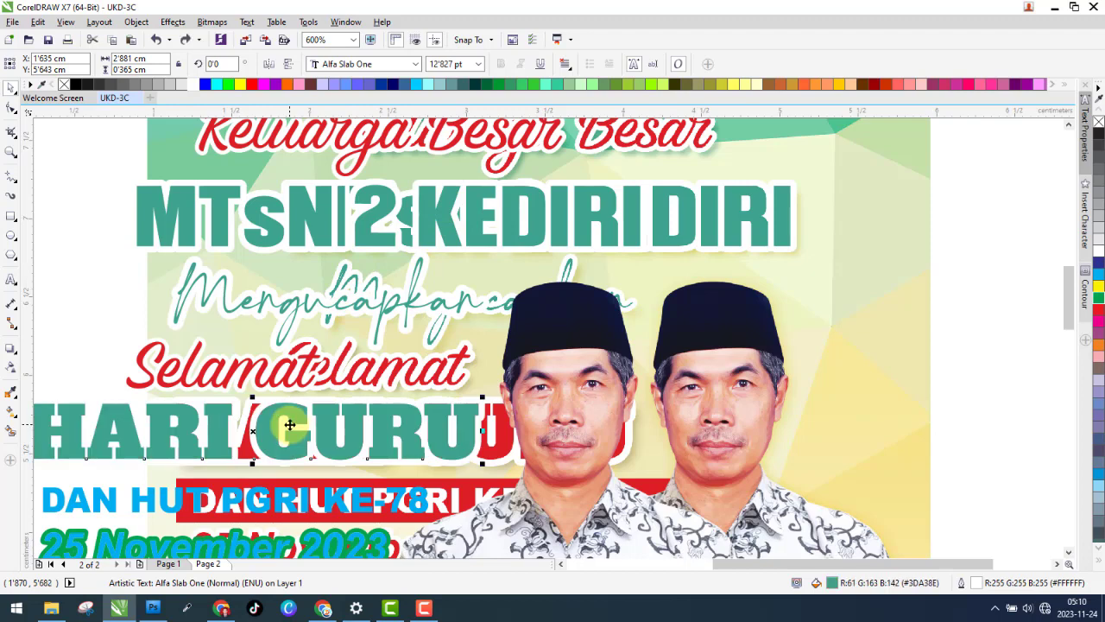
# - Fill the "HARI GURU" text with red #DE1F26 sampled from the red "Selamat" lettering
pyautogui.click(18, 400)
pyautogui.click(61, 373)
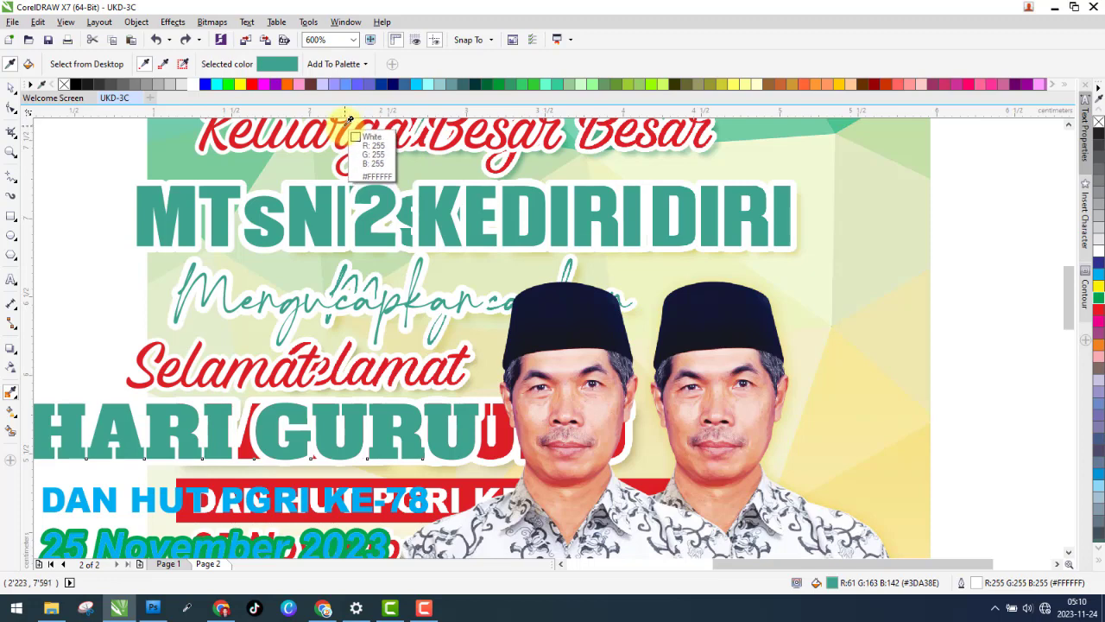
pyautogui.scroll(2, 395, 464)
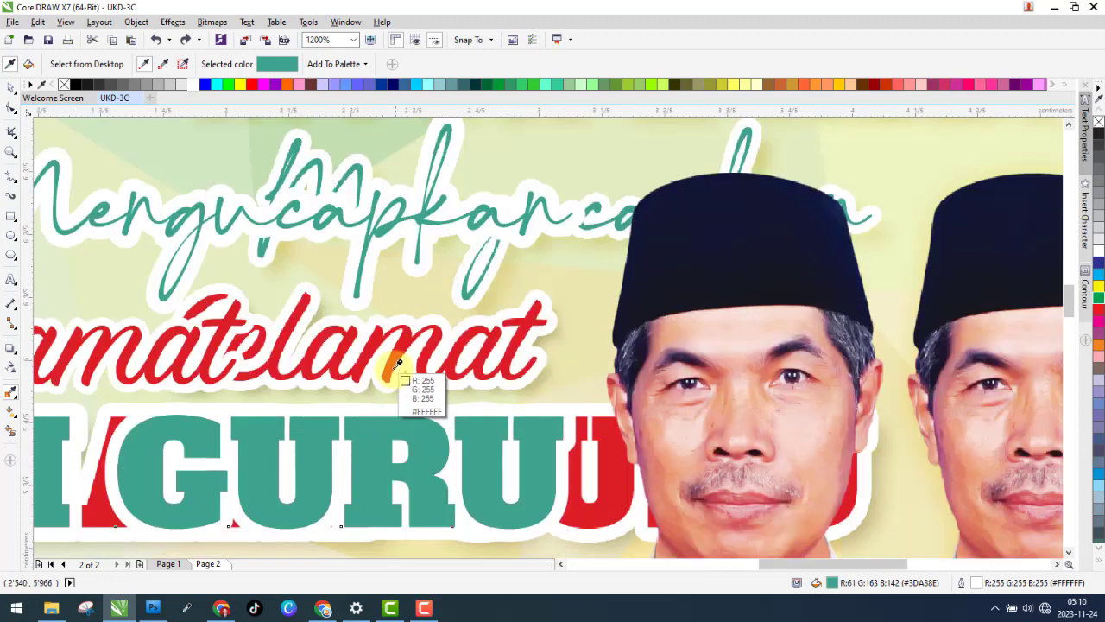
pyautogui.click(396, 364)
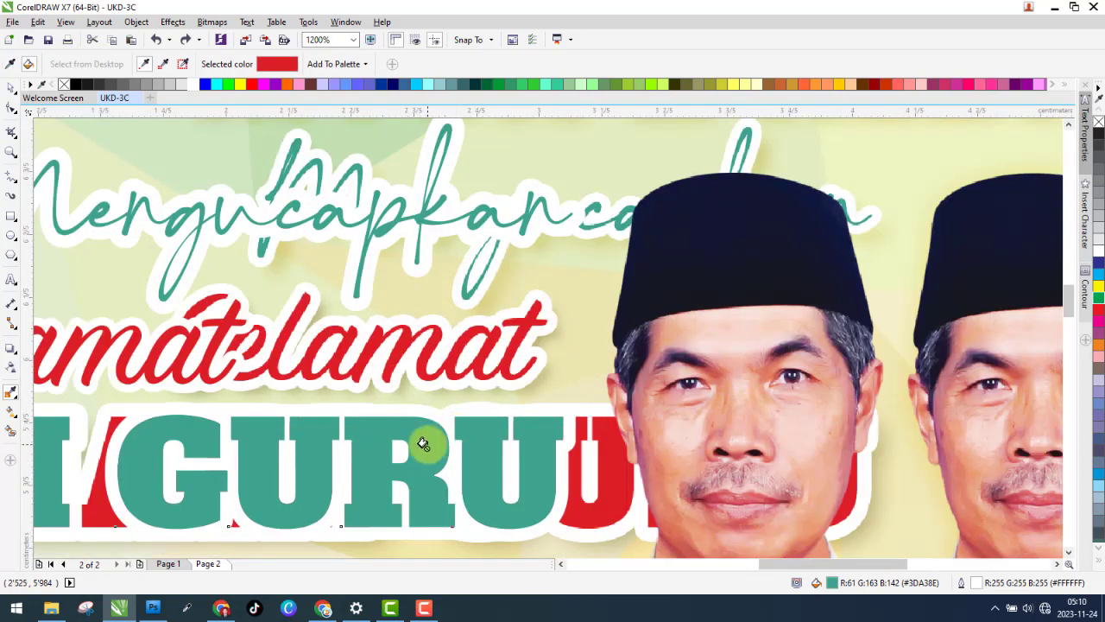
pyautogui.click(301, 480)
pyautogui.scroll(-4, 467, 346)
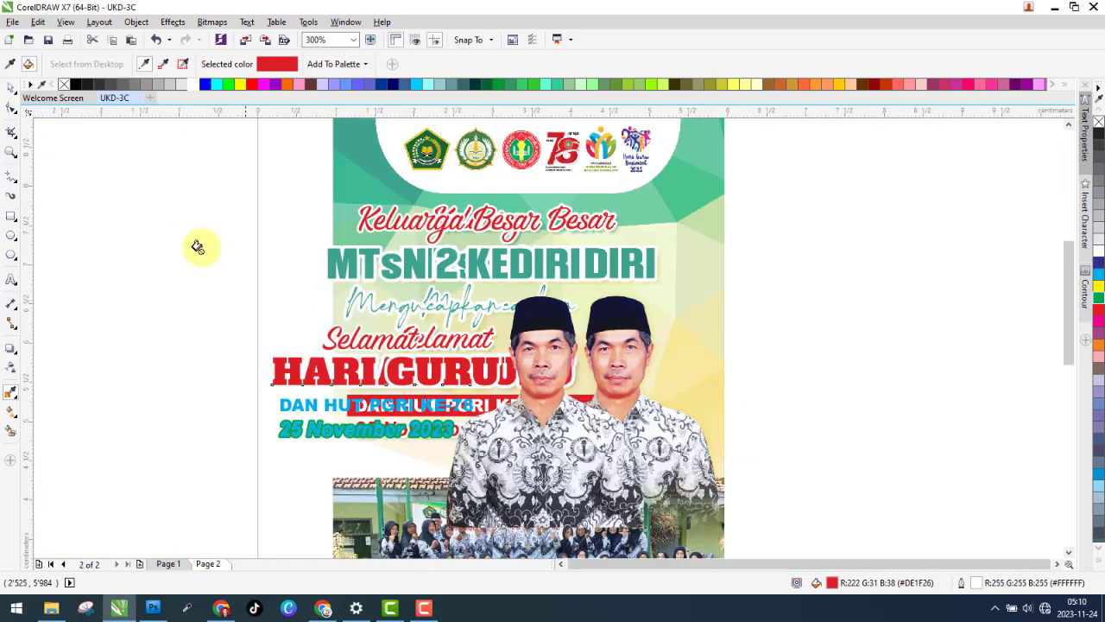
pyautogui.click(12, 88)
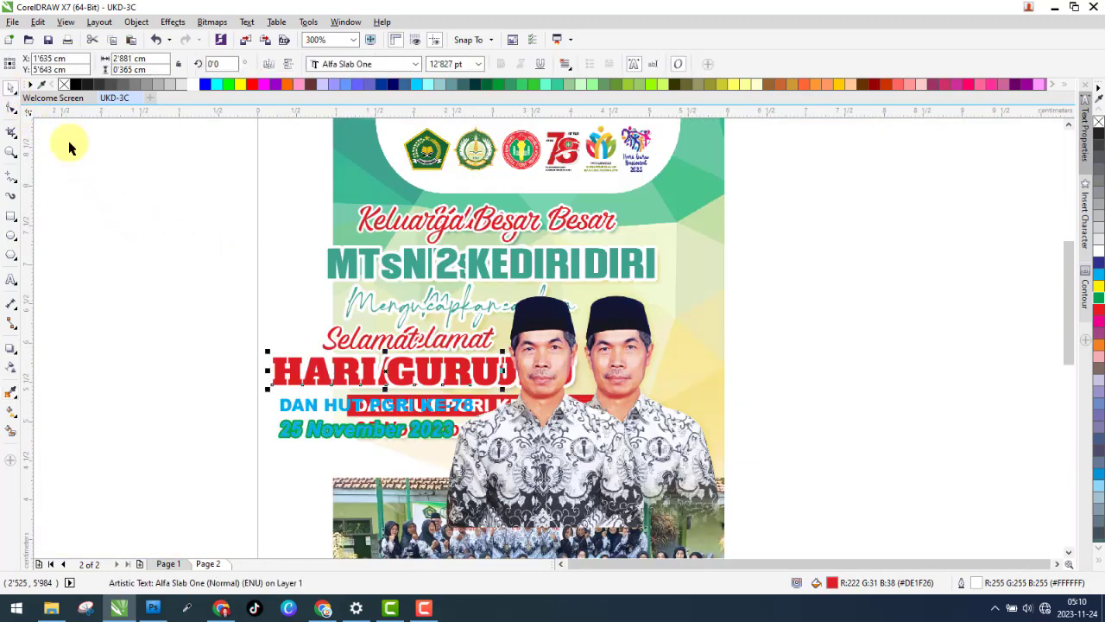
# - Fill the "DAN HUT PGRI KE-78" text with white
pyautogui.scroll(2, 320, 412)
pyautogui.click(328, 402)
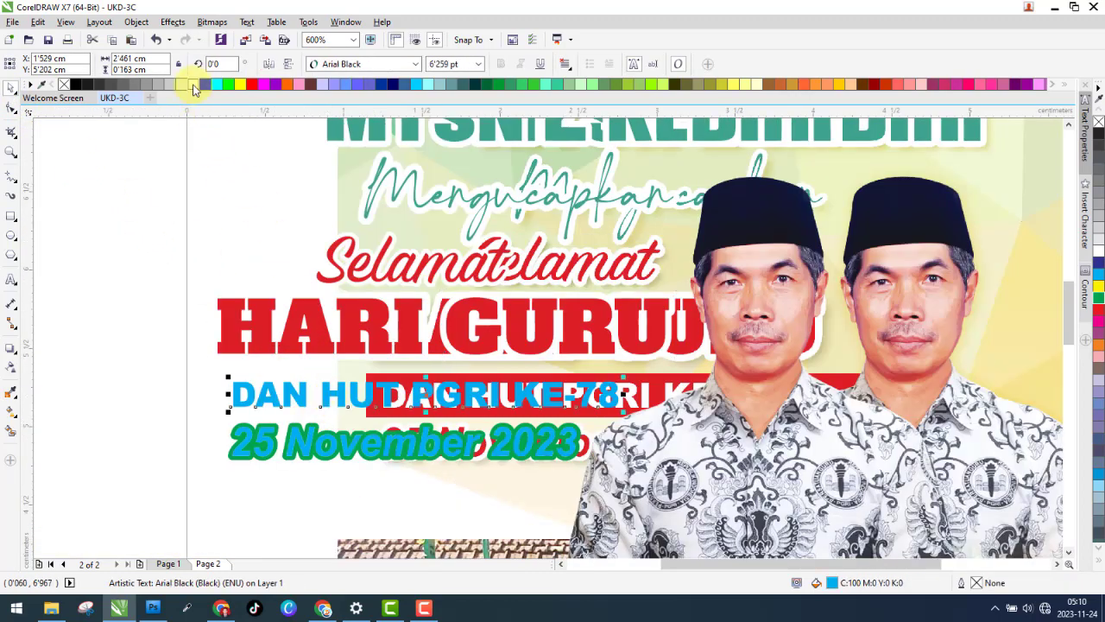
pyautogui.click(193, 85)
# - Try to copy the white outline colour and red fill of "Selamat" onto the "25 November 2023" text
pyautogui.click(303, 445)
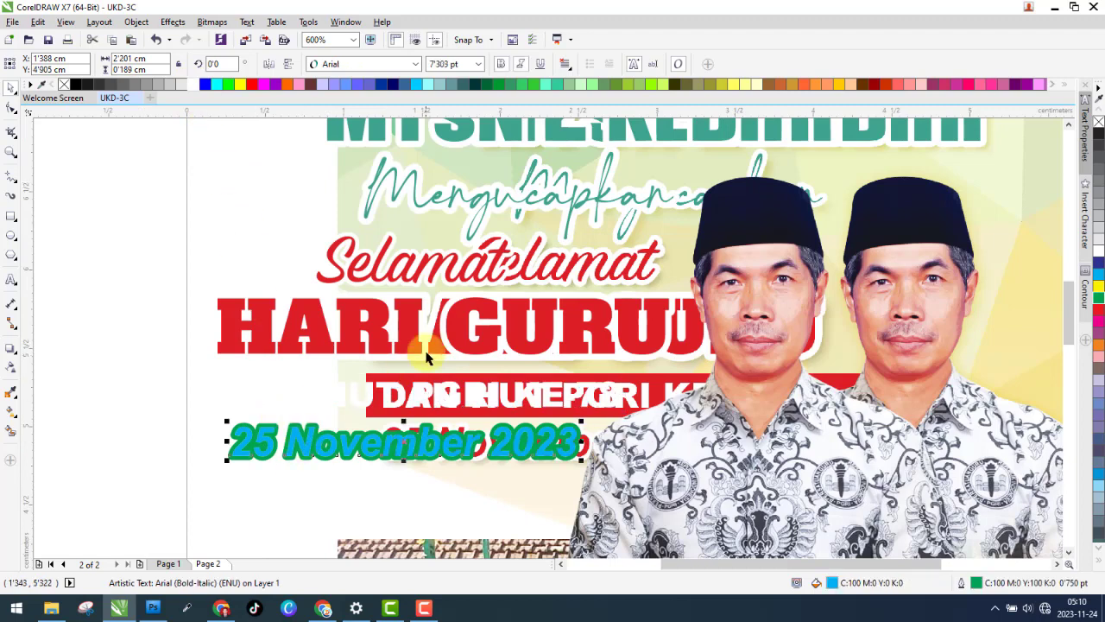
pyautogui.hotkey('ctrl', 'shift', 'a')
pyautogui.click(567, 329)
pyautogui.click(439, 261)
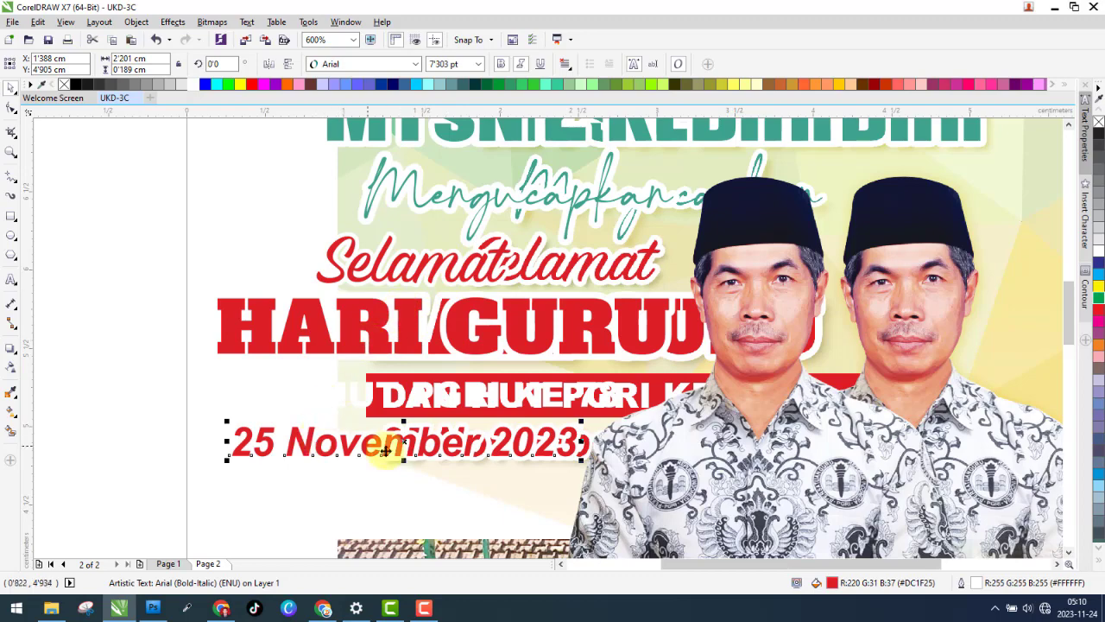
pyautogui.scroll(2, 409, 463)
pyautogui.scroll(2, 434, 456)
pyautogui.hotkey('ctrl', 'z')
# - Fill the "25 November 2023" text with the sampled red #DE1F26 and make its outline white
pyautogui.scroll(-2, 393, 427)
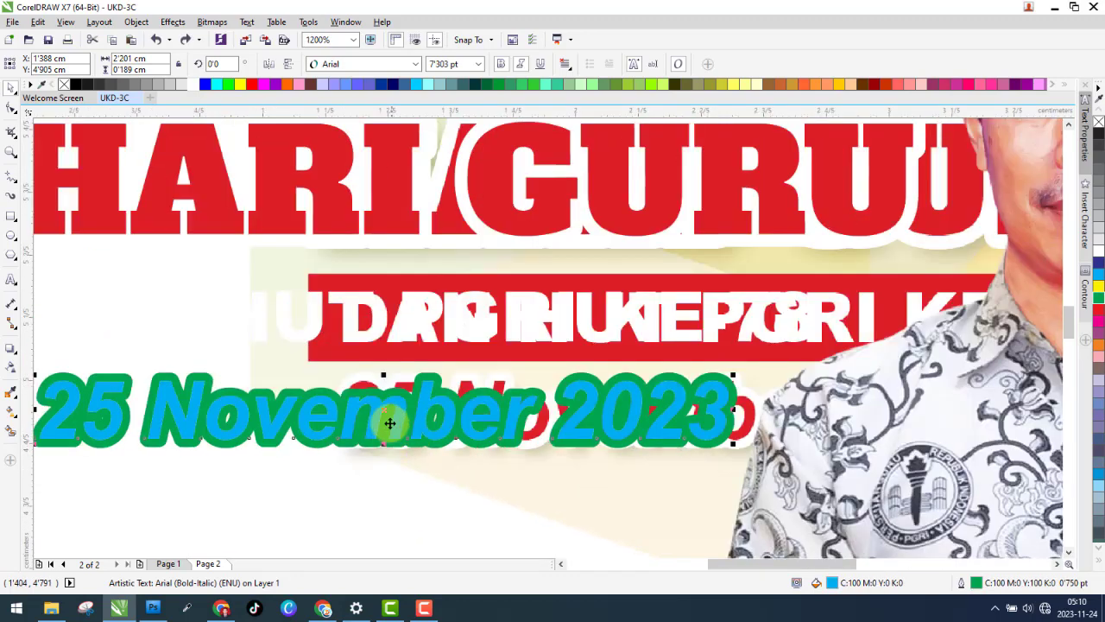
pyautogui.scroll(-1, 366, 393)
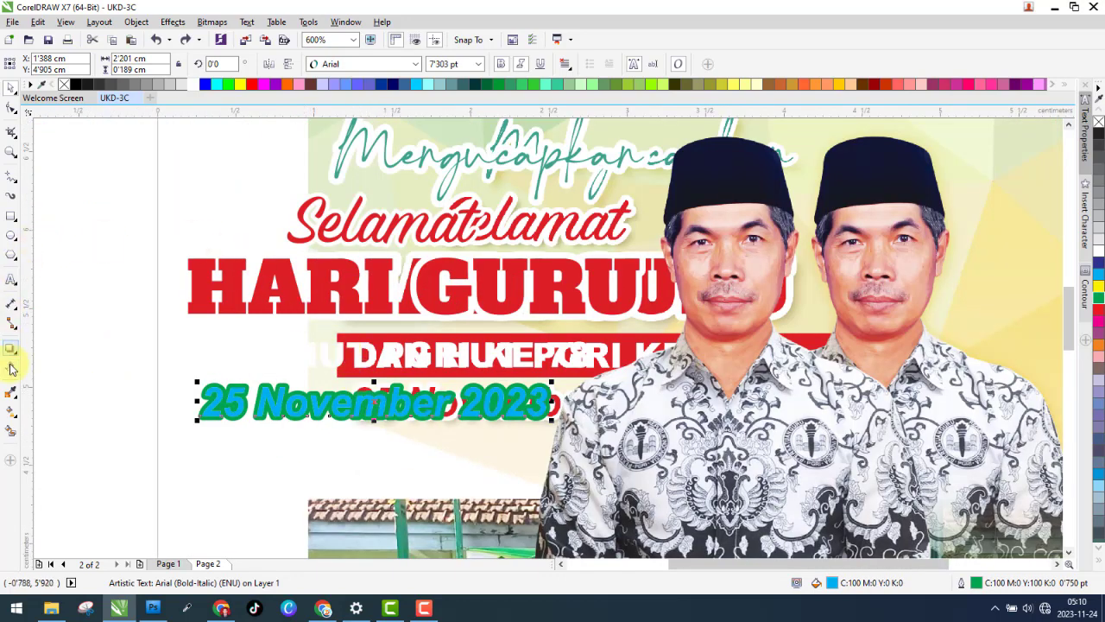
pyautogui.click(11, 395)
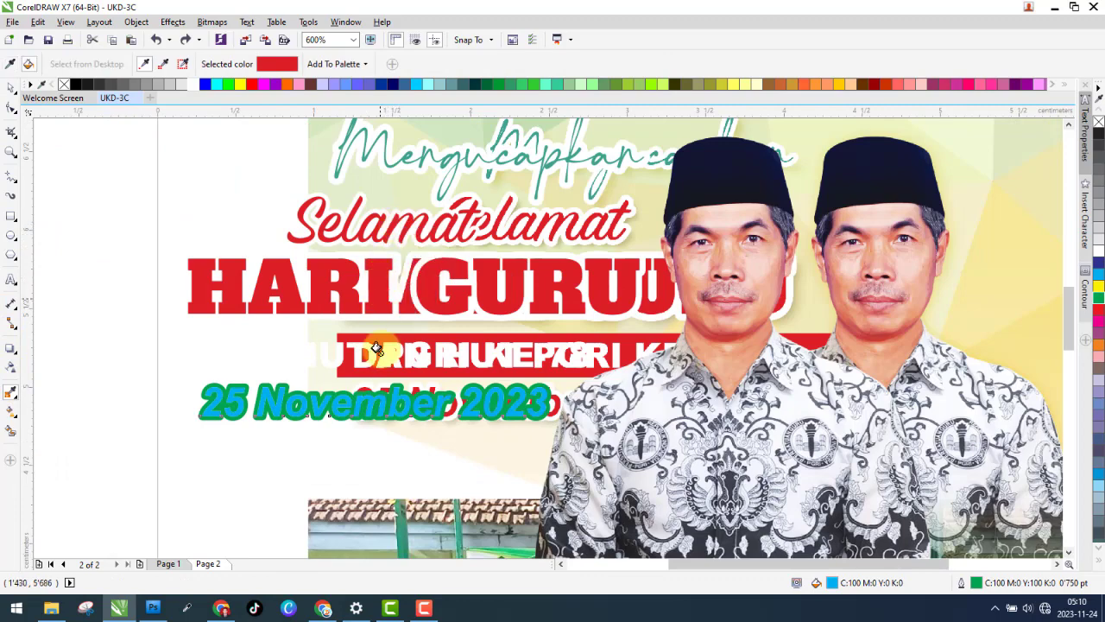
pyautogui.scroll(2, 374, 404)
pyautogui.scroll(3, 374, 404)
pyautogui.click(399, 340)
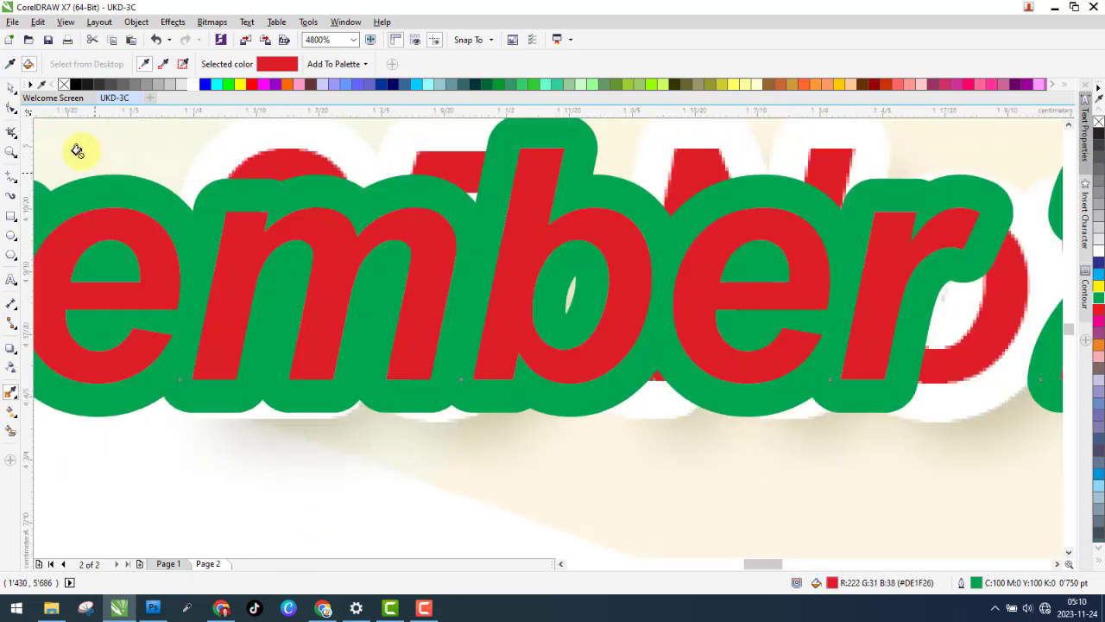
pyautogui.click(12, 90)
pyautogui.rightClick(192, 84)
pyautogui.scroll(-7, 365, 387)
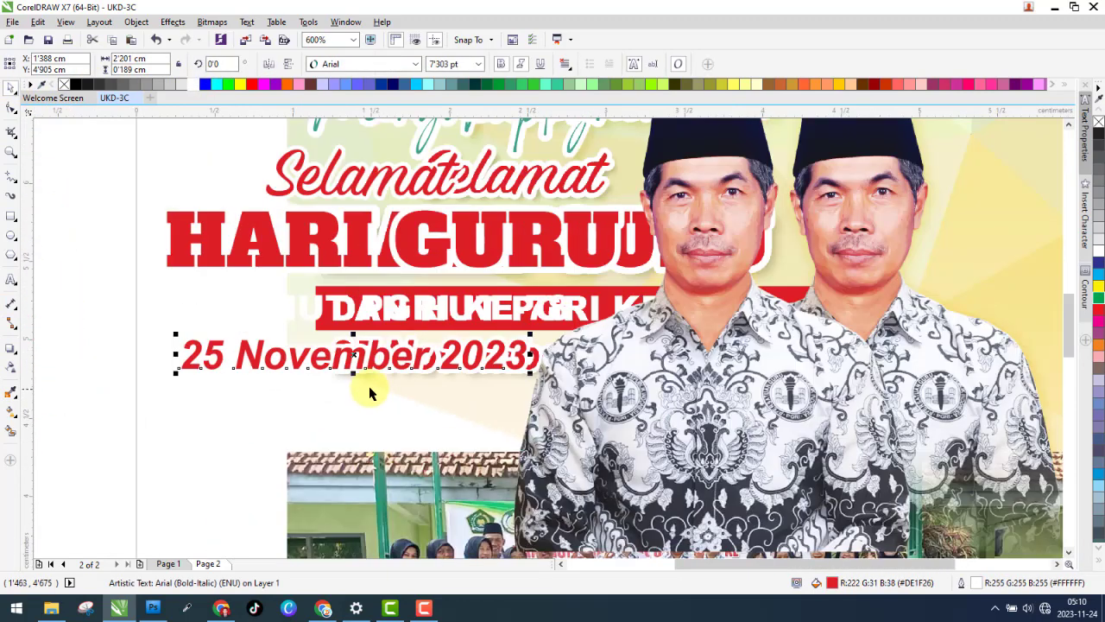
# - Centre the original poster image on page 2 so it lines up with the recreated texts and portrait
pyautogui.click(673, 208)
pyautogui.moveTo(673, 208); pyautogui.dragTo(671, 209)
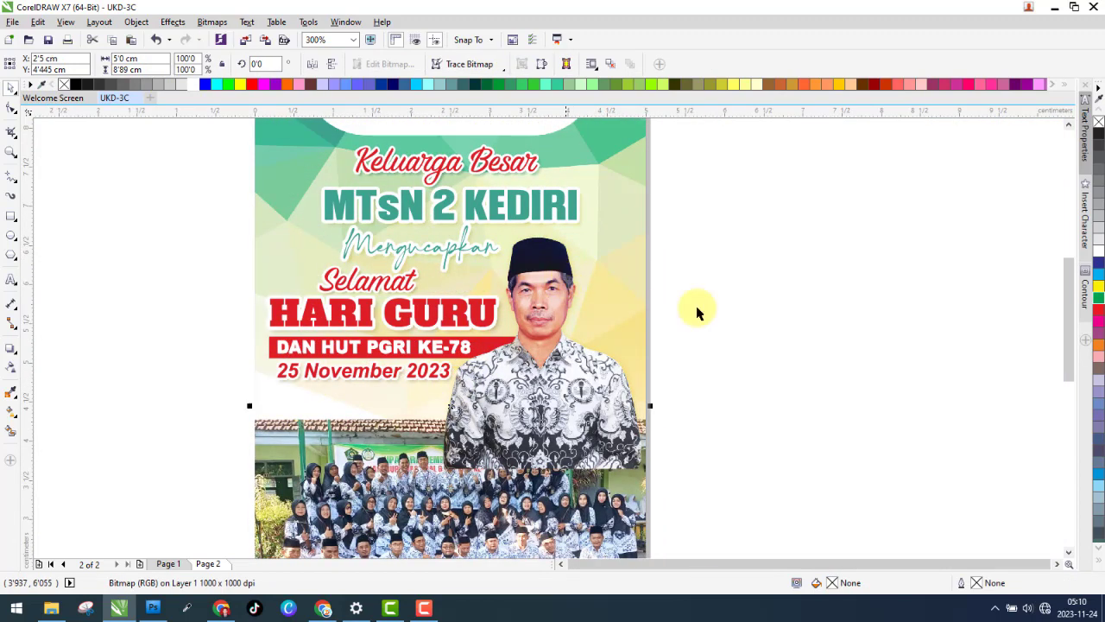
pyautogui.click(698, 311)
# - Bring the seven recreated text lines and the portrait from page 2 onto the background on page 1
pyautogui.scroll(-2, 358, 407)
pyautogui.moveTo(224, 469); pyautogui.dragTo(570, 270)
pyautogui.click(245, 513)
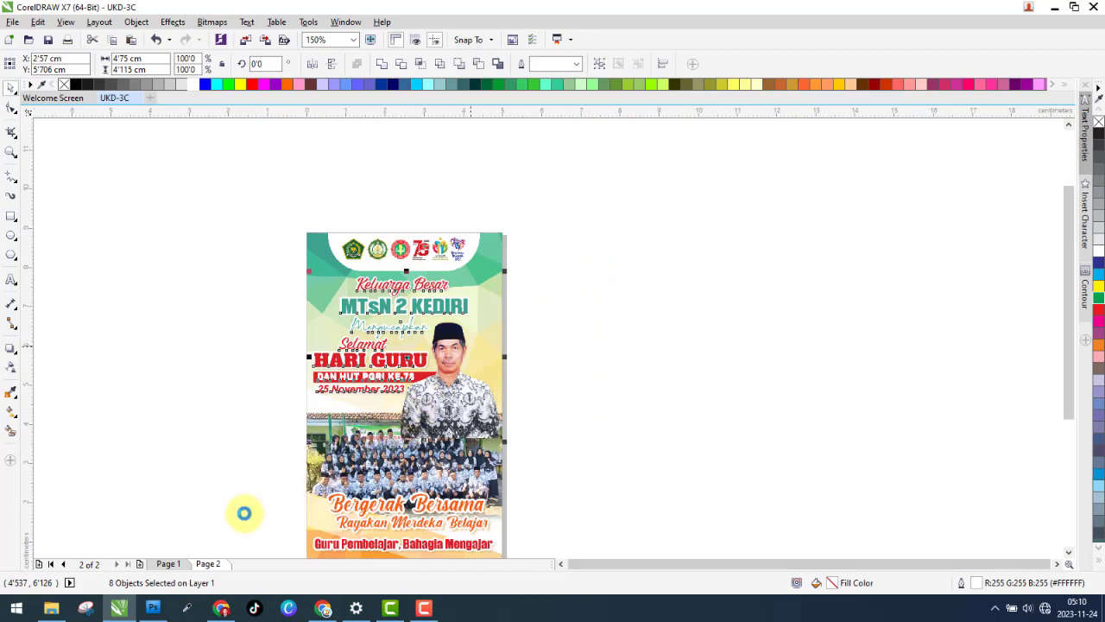
pyautogui.click(169, 562)
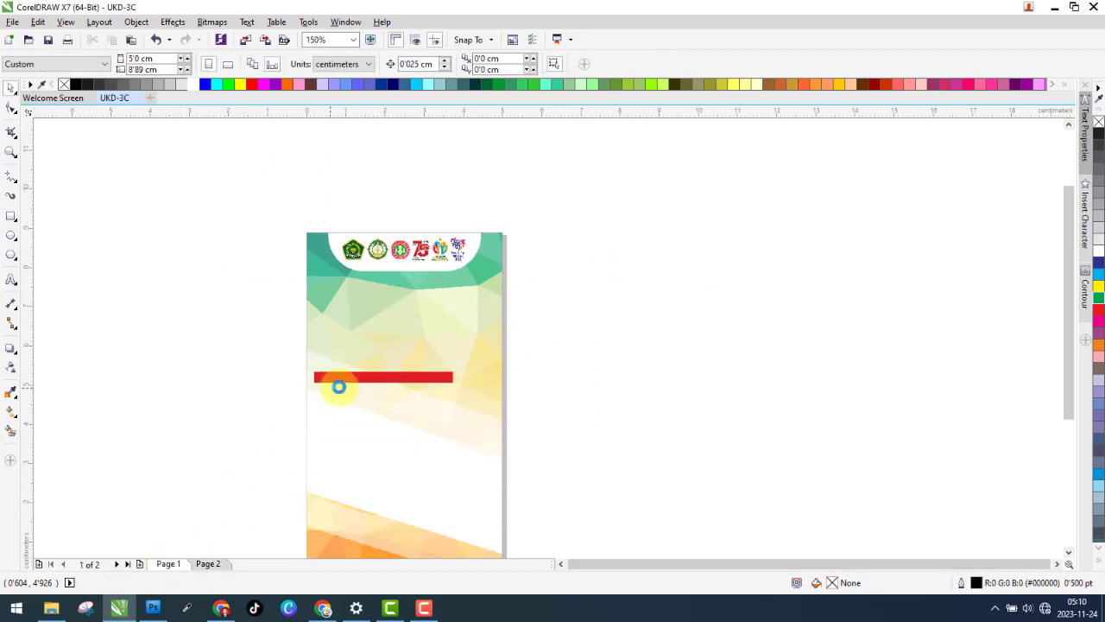
pyautogui.hotkey('ctrl', 'z')
pyautogui.click(593, 368)
pyautogui.scroll(2, 460, 472)
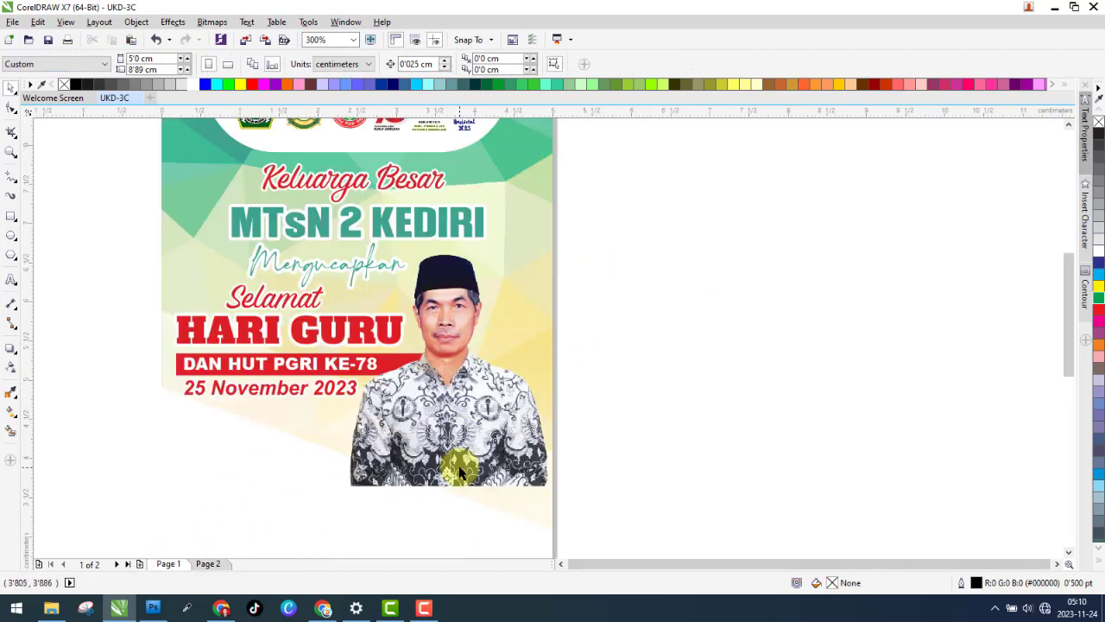
# - Apply a nearly vertical linear transparency to the portrait, fading out the lower part of the batik shirt
pyautogui.click(460, 473)
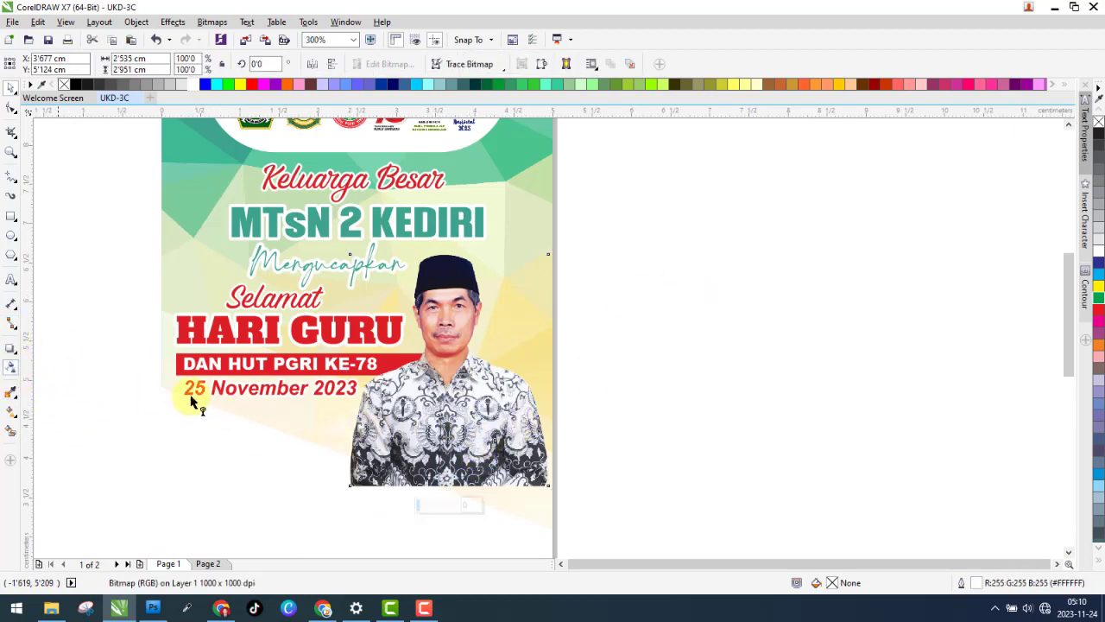
pyautogui.moveTo(436, 461); pyautogui.dragTo(434, 491)
pyautogui.scroll(2, 438, 479)
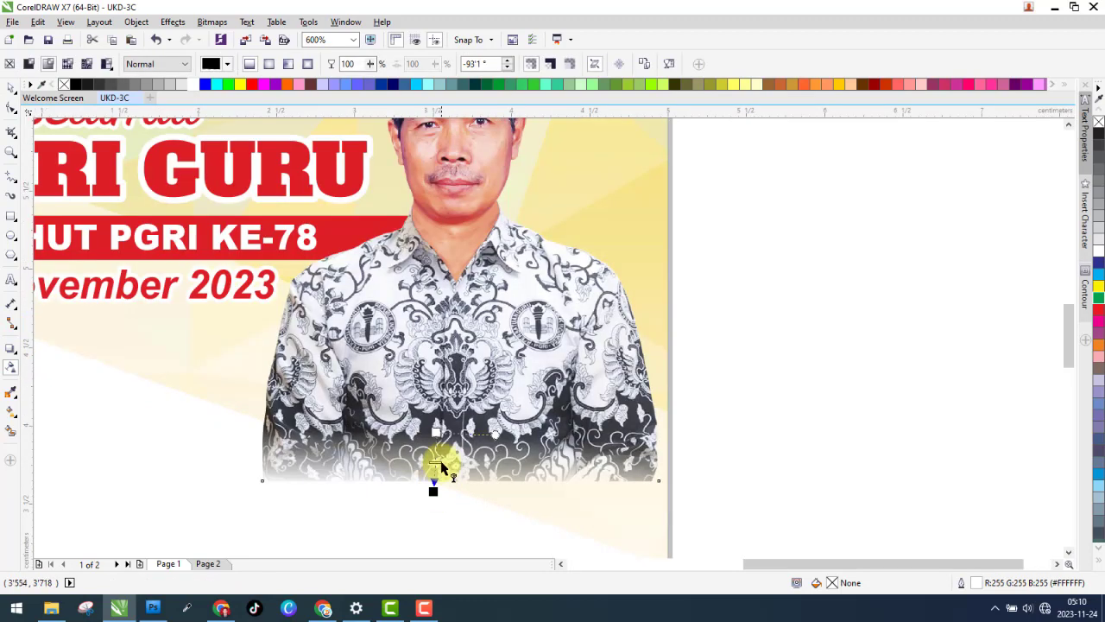
pyautogui.moveTo(461, 420); pyautogui.dragTo(451, 416)
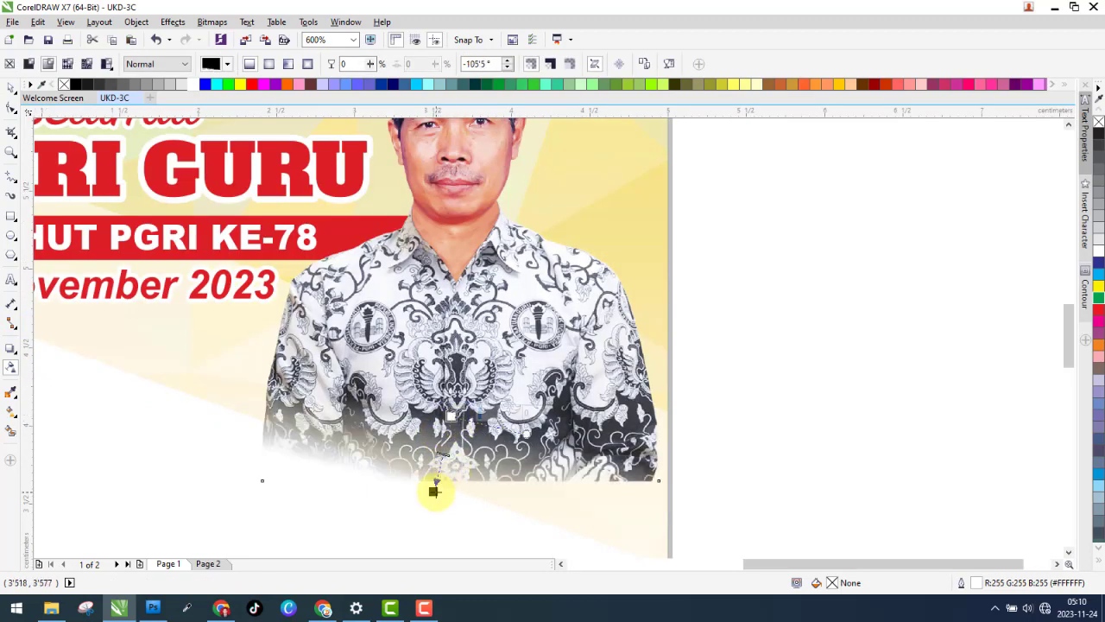
pyautogui.moveTo(434, 490); pyautogui.dragTo(455, 397)
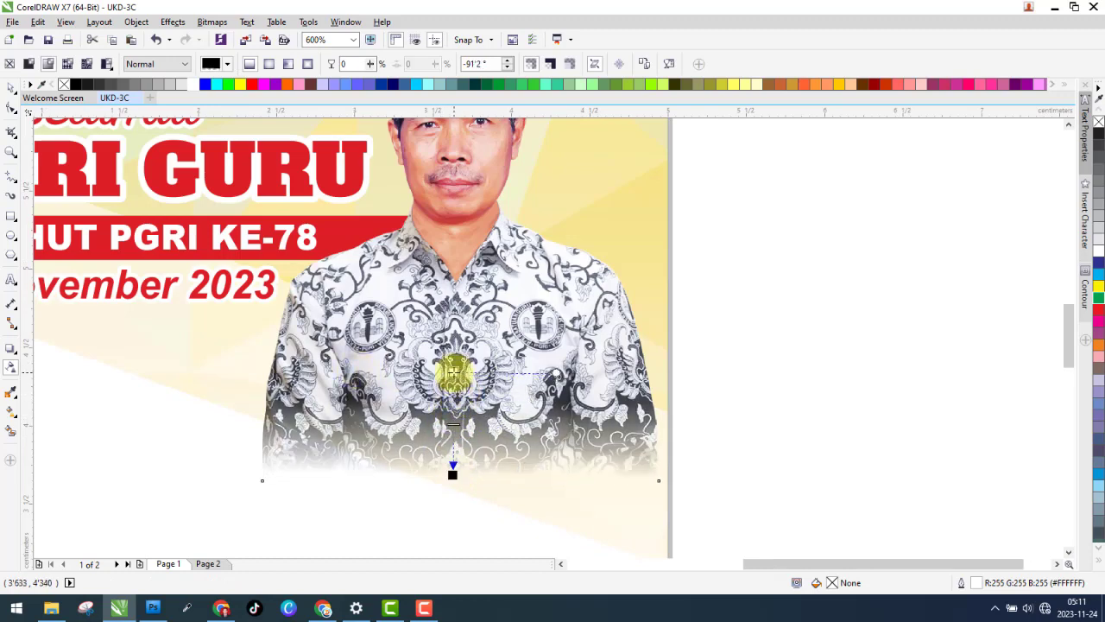
pyautogui.moveTo(452, 372); pyautogui.dragTo(454, 371)
pyautogui.click(12, 88)
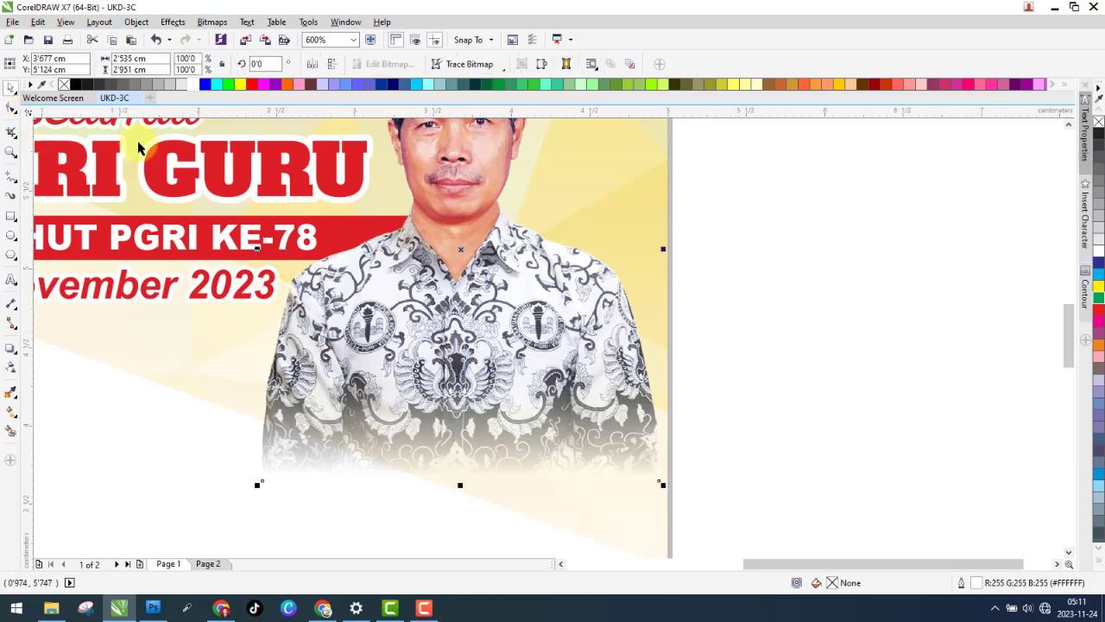
pyautogui.press('F3')
pyautogui.click(730, 345)
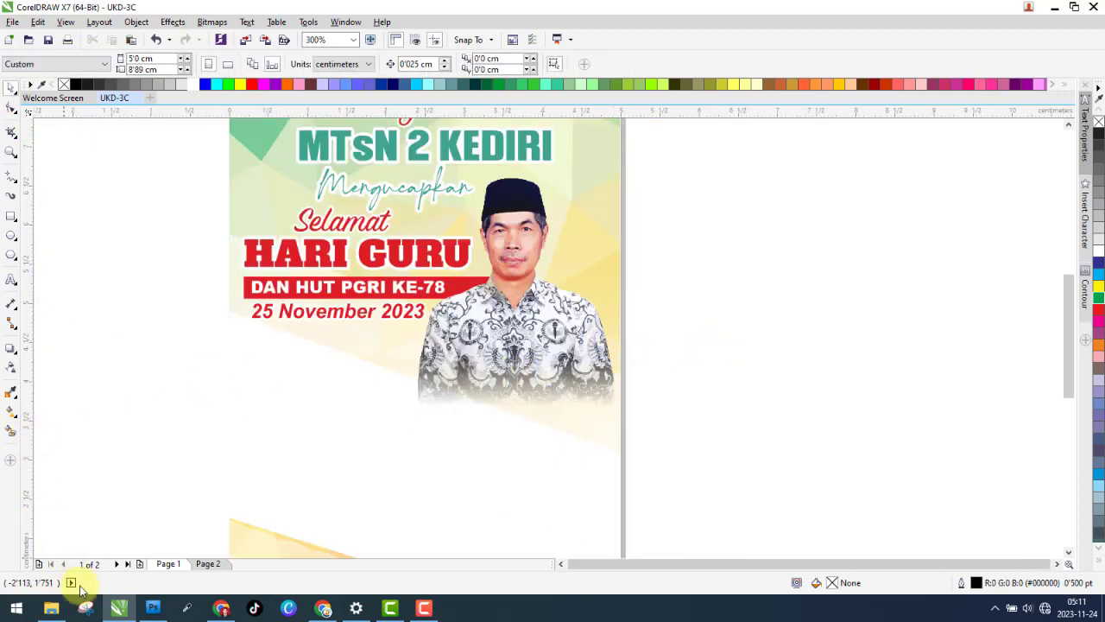
# - Import the teachers' group photo from File Explorer onto page 1
pyautogui.click(51, 608)
pyautogui.moveTo(388, 129); pyautogui.dragTo(896, 280)
pyautogui.press('F3')
pyautogui.press('F3')
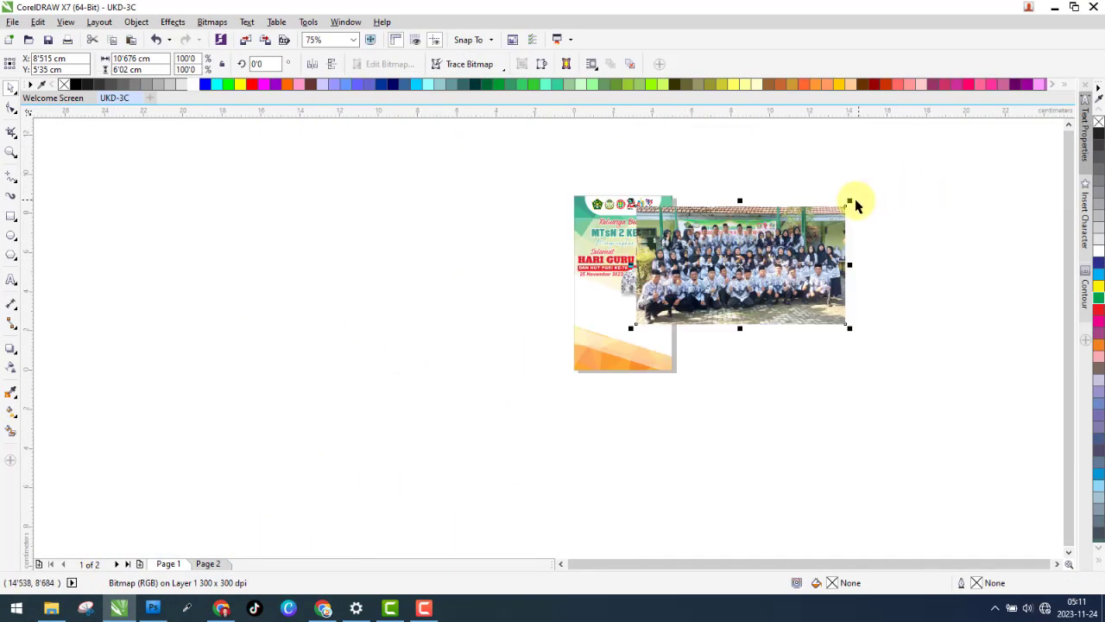
# - Scale the group photo down to 6 cm wide and bring it onto page 2 over the poster image
pyautogui.moveTo(855, 202); pyautogui.dragTo(754, 257)
pyautogui.moveTo(708, 294); pyautogui.dragTo(616, 323)
pyautogui.click(207, 563)
pyautogui.scroll(2, 648, 294)
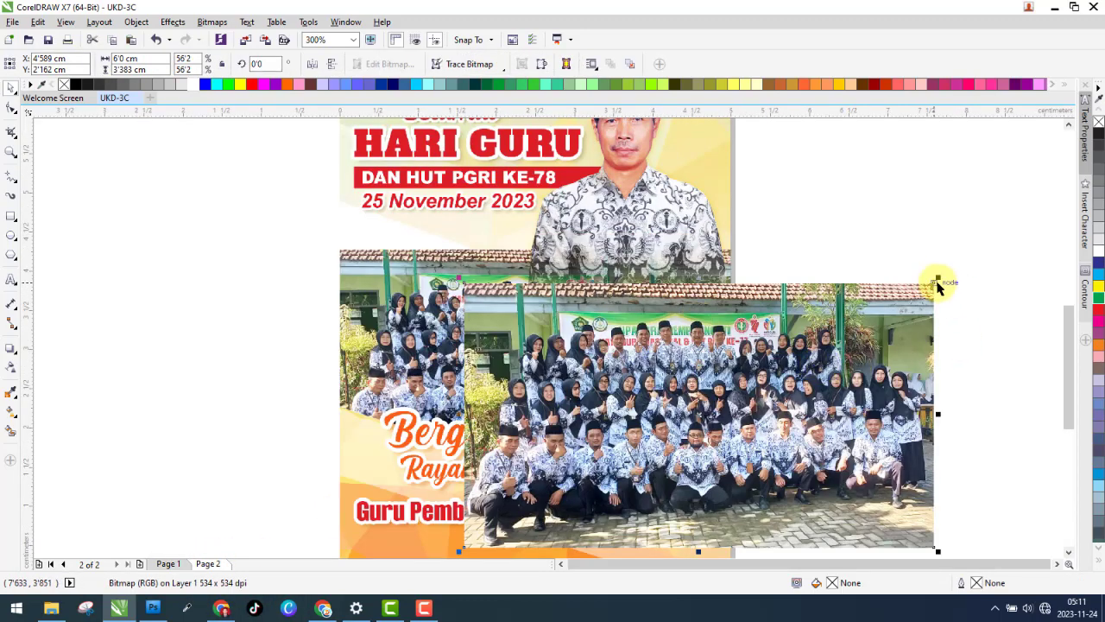
# - Align the group photo with the poster image's left edge and scale it to the poster width of 5 cm
pyautogui.moveTo(938, 283); pyautogui.dragTo(912, 297)
pyautogui.moveTo(604, 389); pyautogui.dragTo(553, 370)
pyautogui.keyDown('shift'); pyautogui.click(484, 247); pyautogui.keyUp('shift')
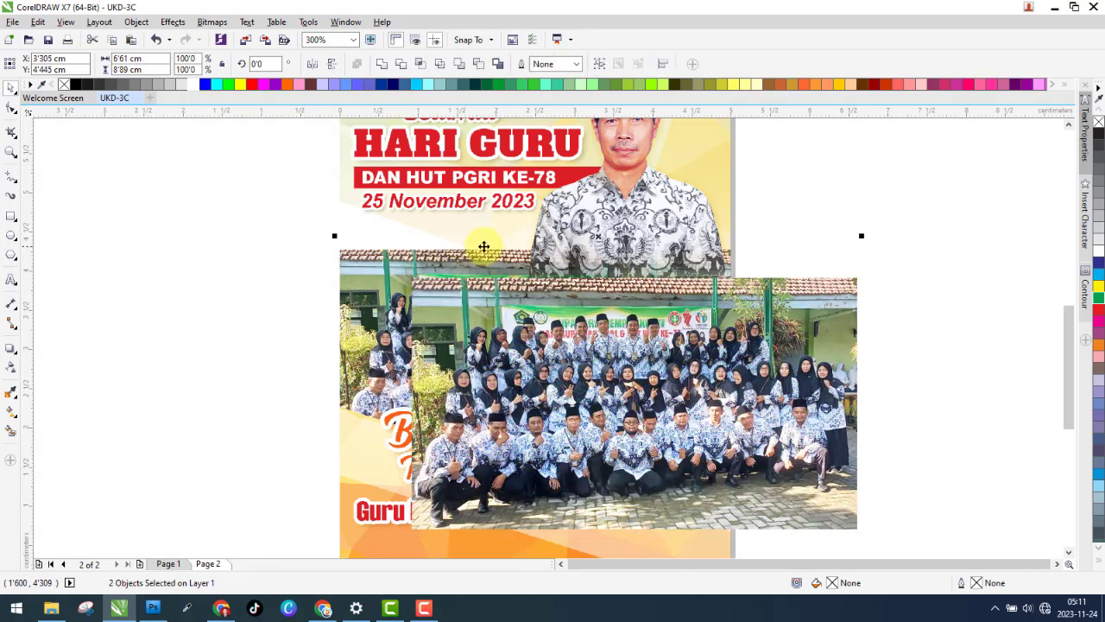
pyautogui.click(760, 430)
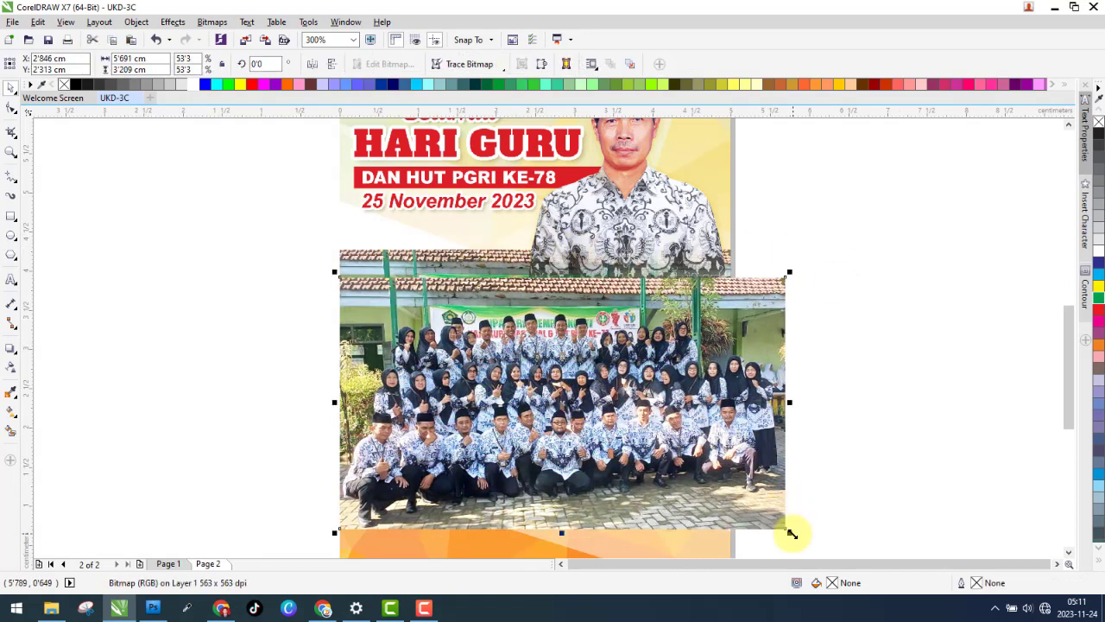
pyautogui.moveTo(786, 528)
pyautogui.mouseDown()
pyautogui.moveTo(767, 501)
pyautogui.moveTo(701, 498)
pyautogui.moveTo(722, 491)
pyautogui.moveTo(735, 502)
pyautogui.mouseUp()
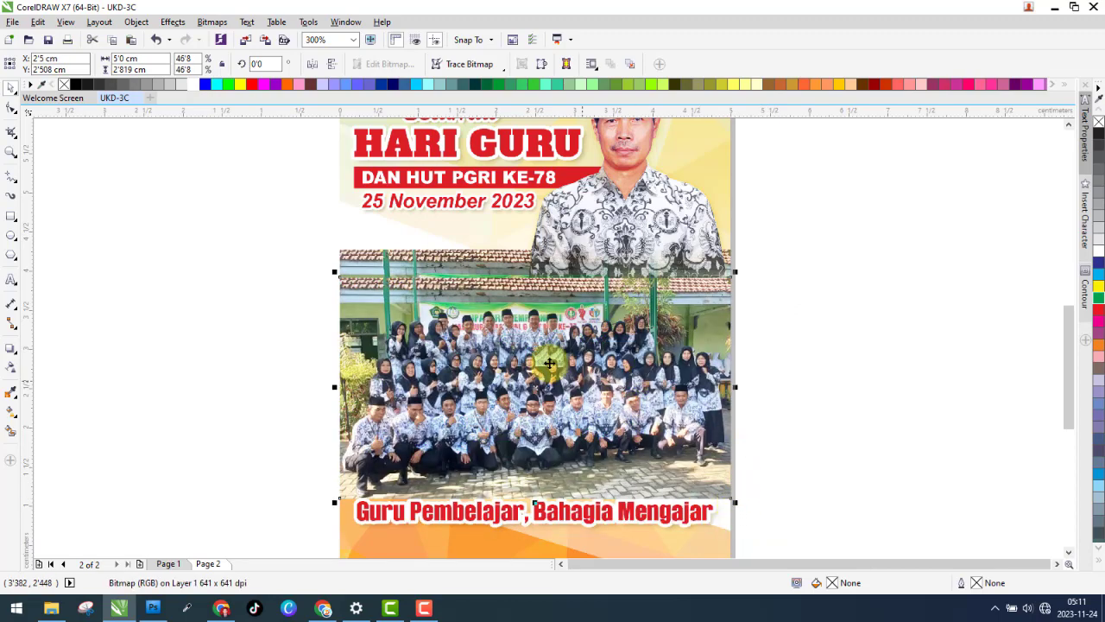
# - Move the group photo straight up so its roof line matches the group picture in the poster image
pyautogui.scroll(2, 454, 338)
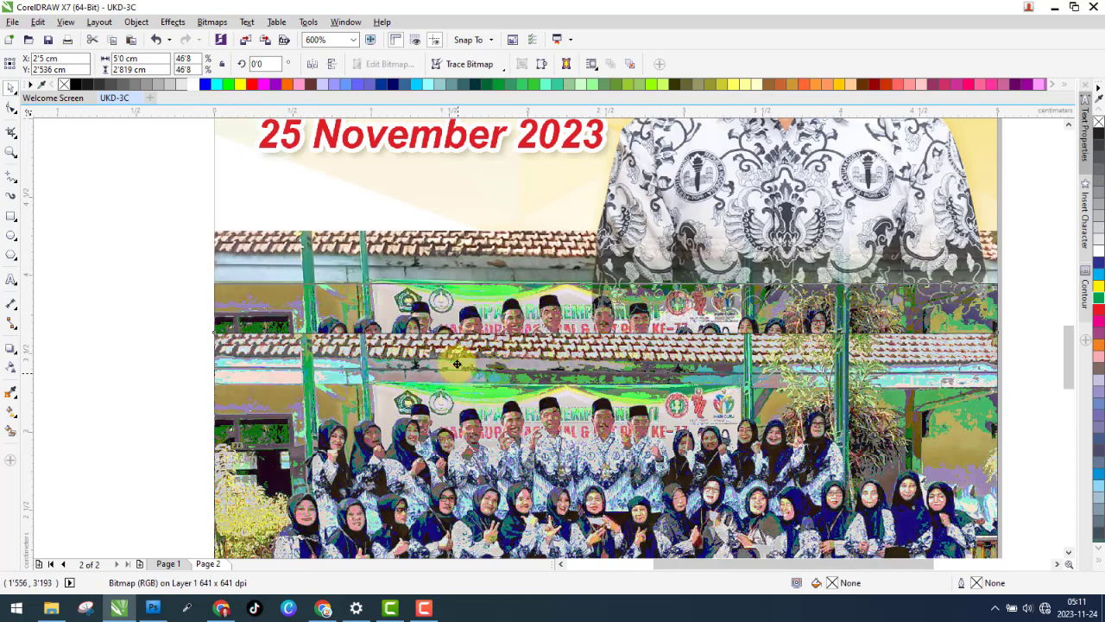
pyautogui.moveTo(462, 333); pyautogui.dragTo(466, 327)
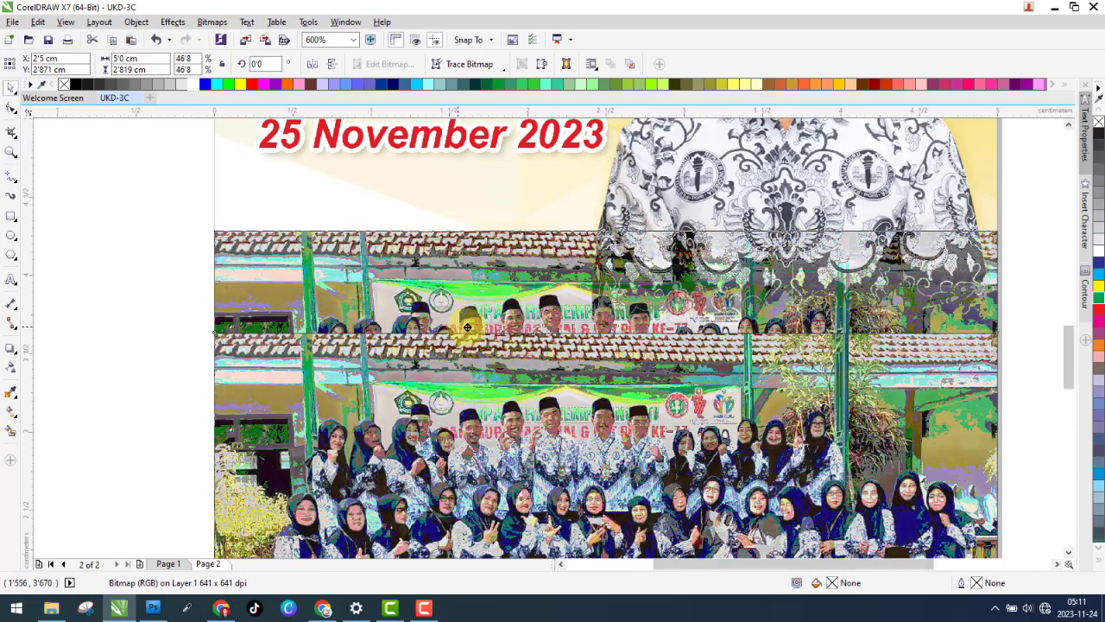
pyautogui.scroll(-4, 582, 385)
pyautogui.scroll(1, 581, 386)
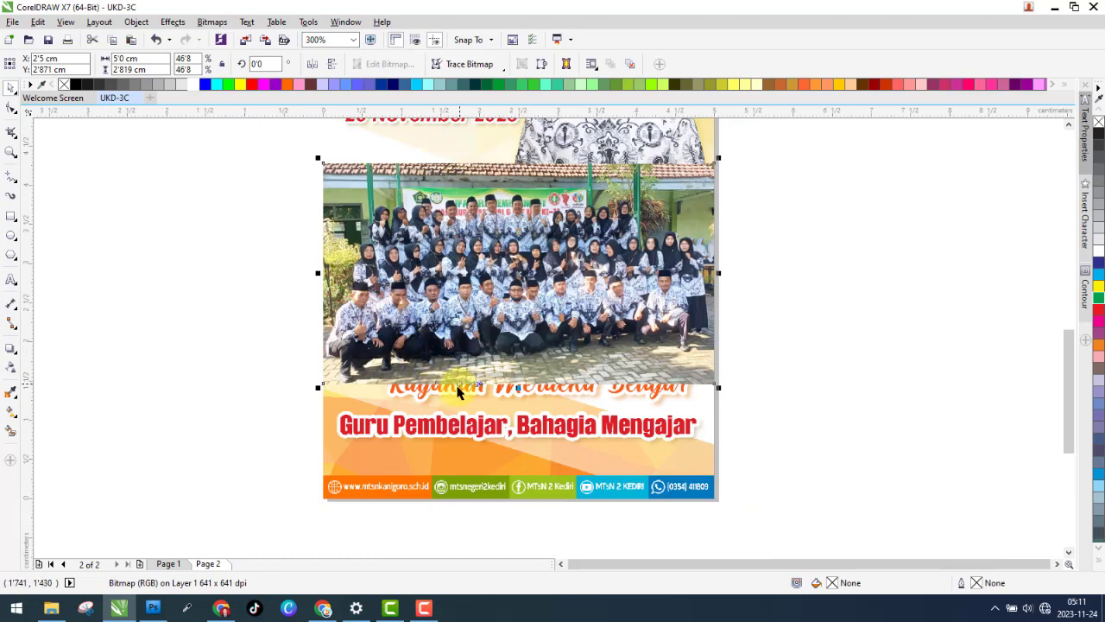
# - Trace the sloping upper edge of the orange band on page 1 with the Pen tool, from one page edge to the other
pyautogui.click(172, 563)
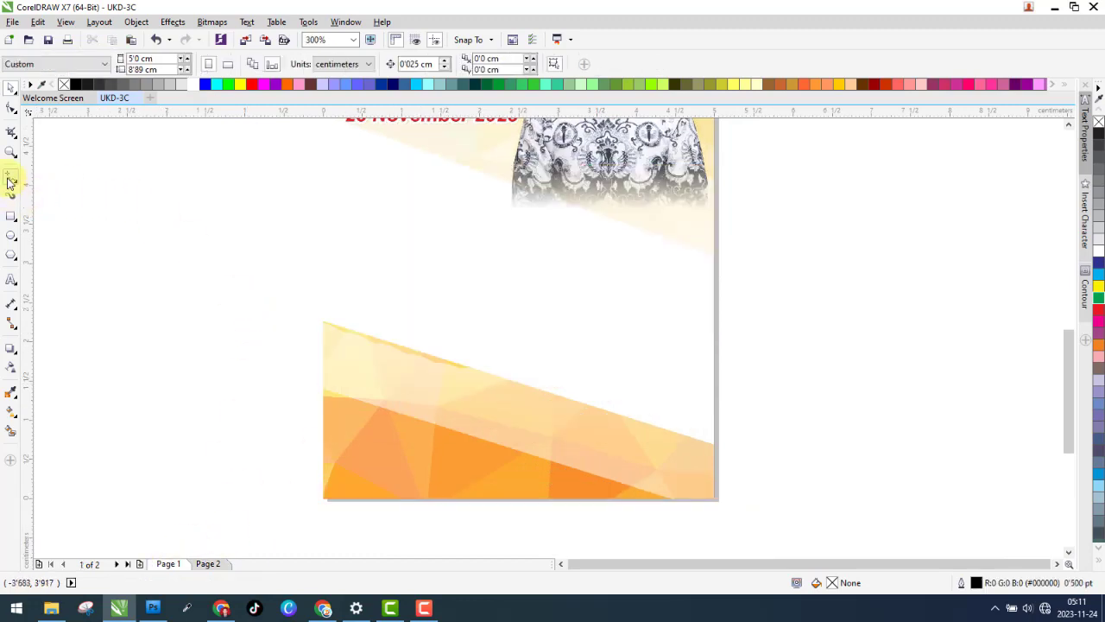
pyautogui.click(11, 183)
pyautogui.click(56, 220)
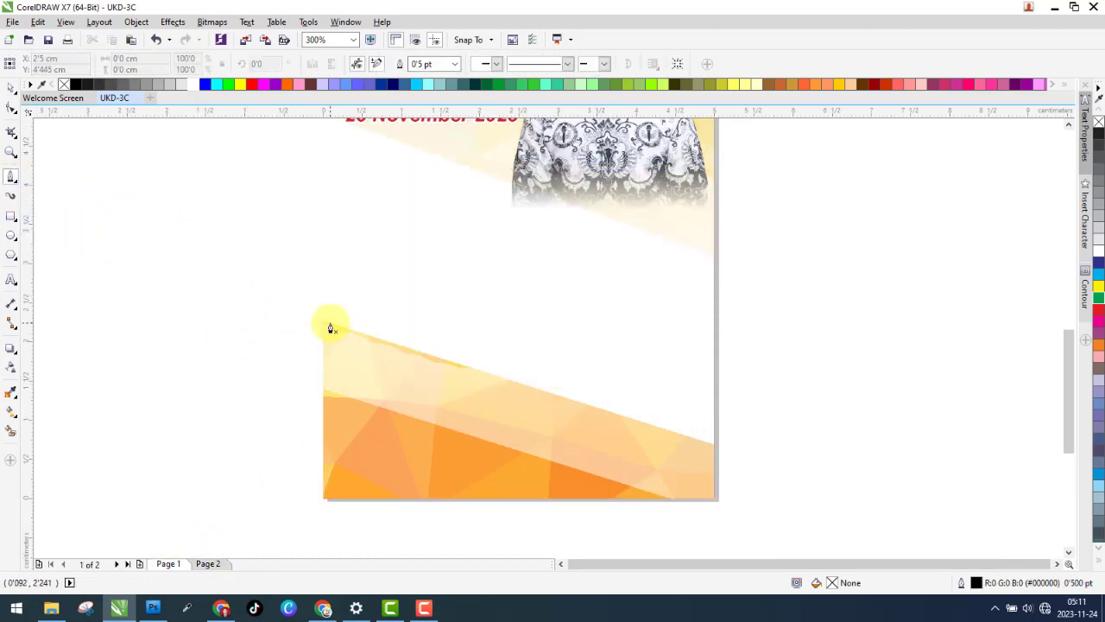
pyautogui.scroll(4, 330, 328)
pyautogui.click(197, 312)
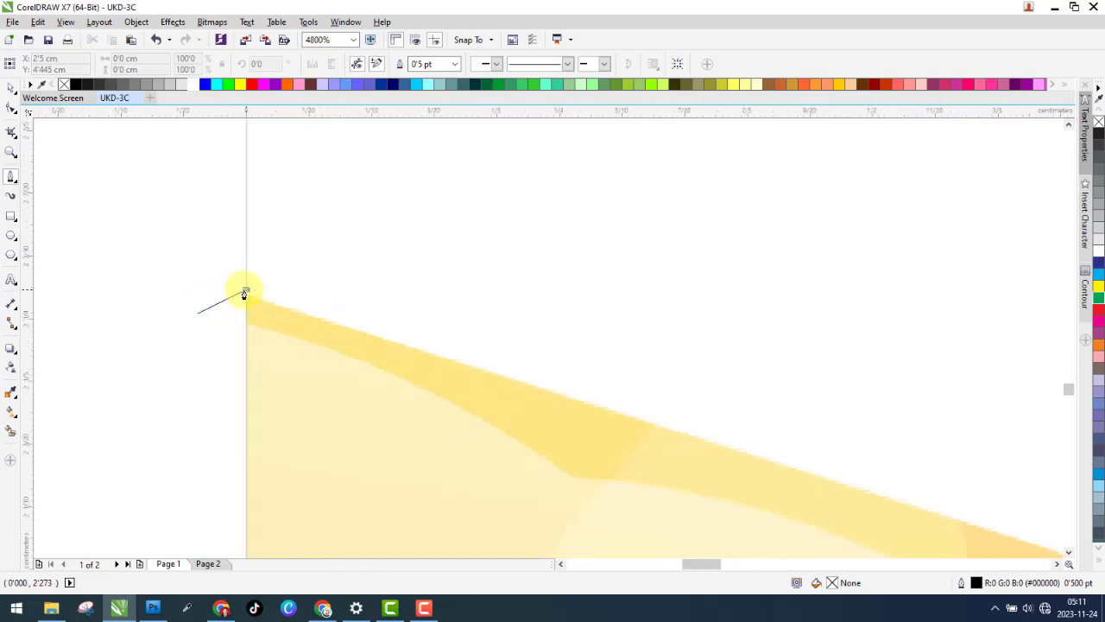
pyautogui.click(244, 293)
pyautogui.scroll(-4, 476, 363)
pyautogui.scroll(3, 506, 371)
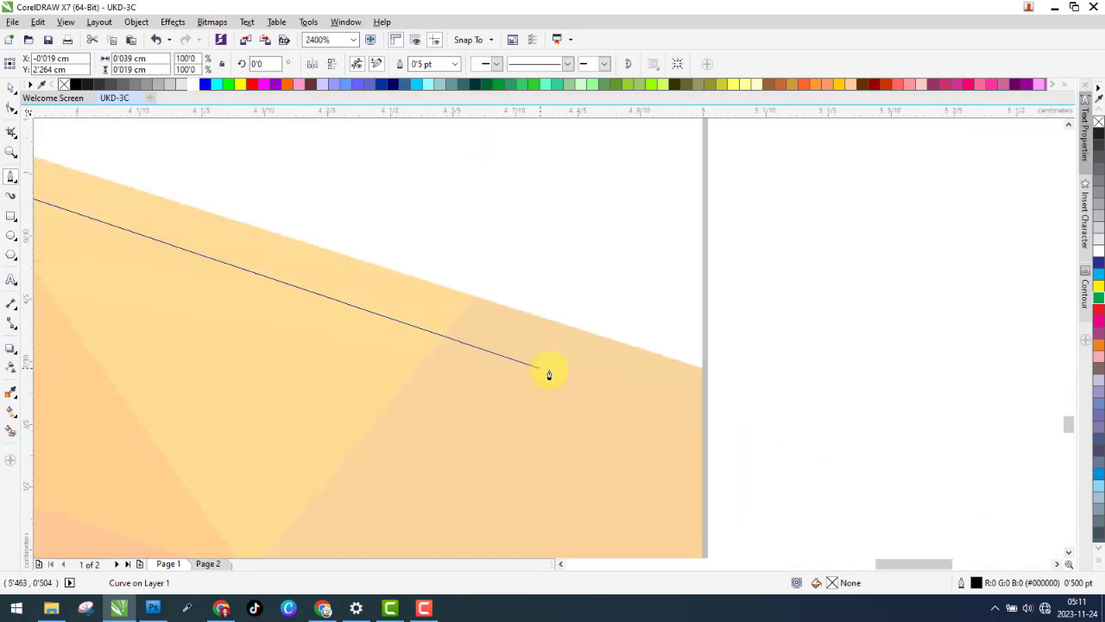
pyautogui.doubleClick(714, 373)
# - Close the pen outline around the area below the slope, extending well past the page edges
pyautogui.scroll(-3, 731, 370)
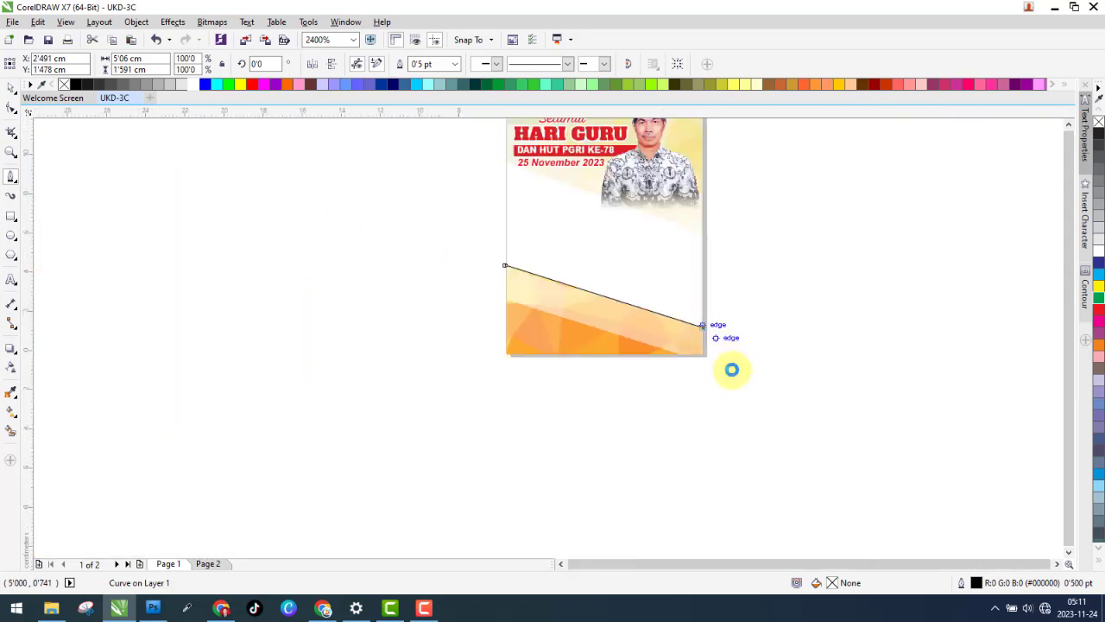
pyautogui.scroll(-1, 732, 370)
pyautogui.click(746, 409)
pyautogui.click(506, 431)
pyautogui.click(474, 353)
pyautogui.click(611, 305)
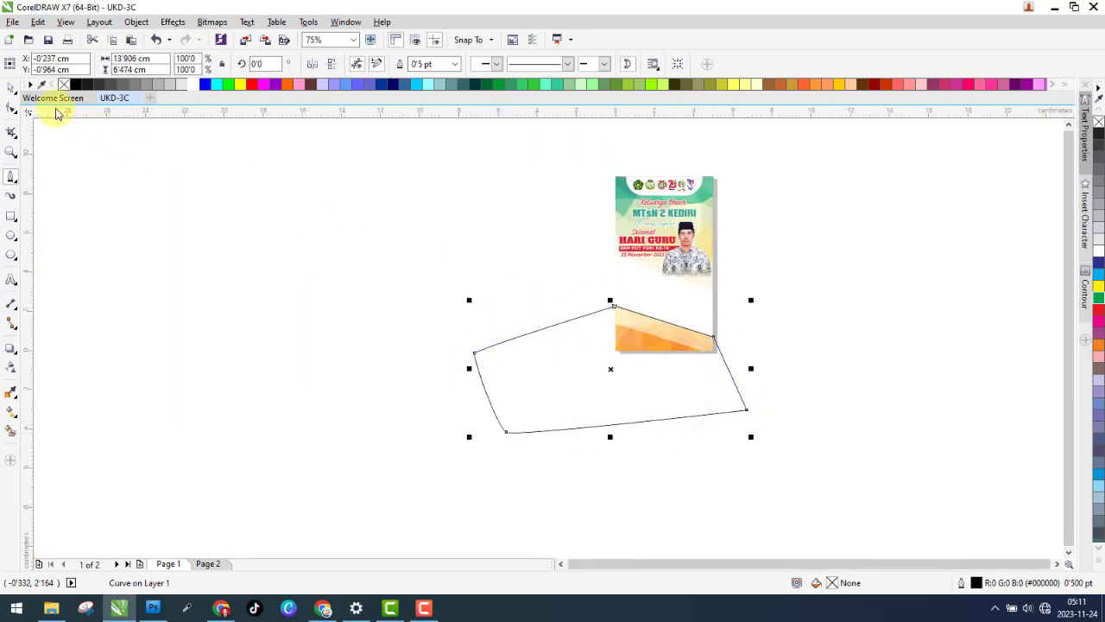
# - Move the closed outline to page 2 and cut it out of the group photo with Back Minus Front
pyautogui.click(210, 564)
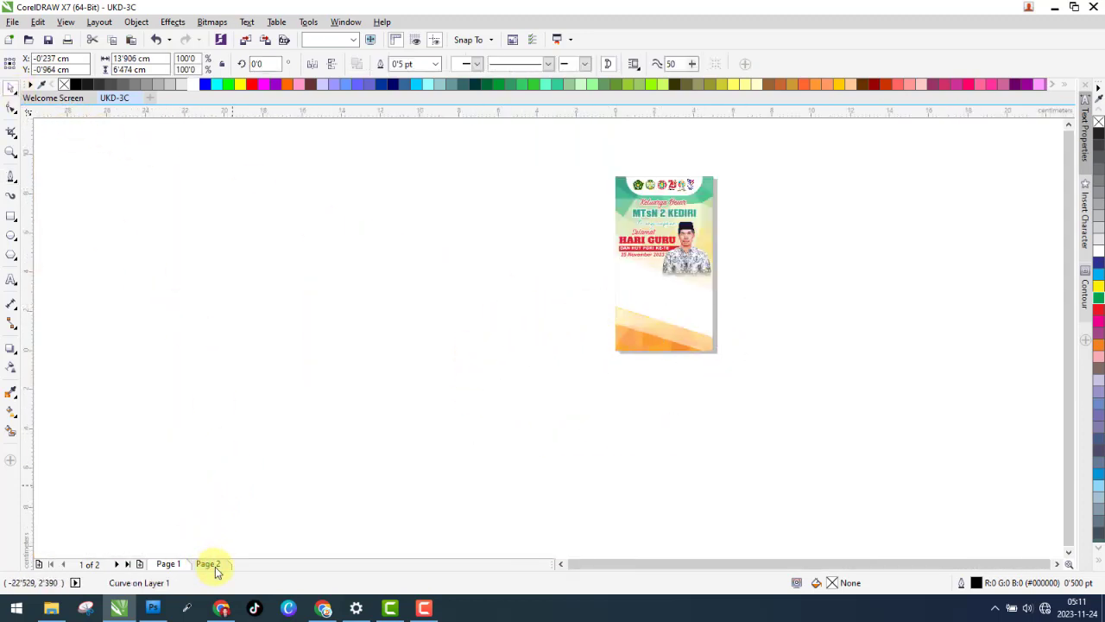
pyautogui.click(491, 361)
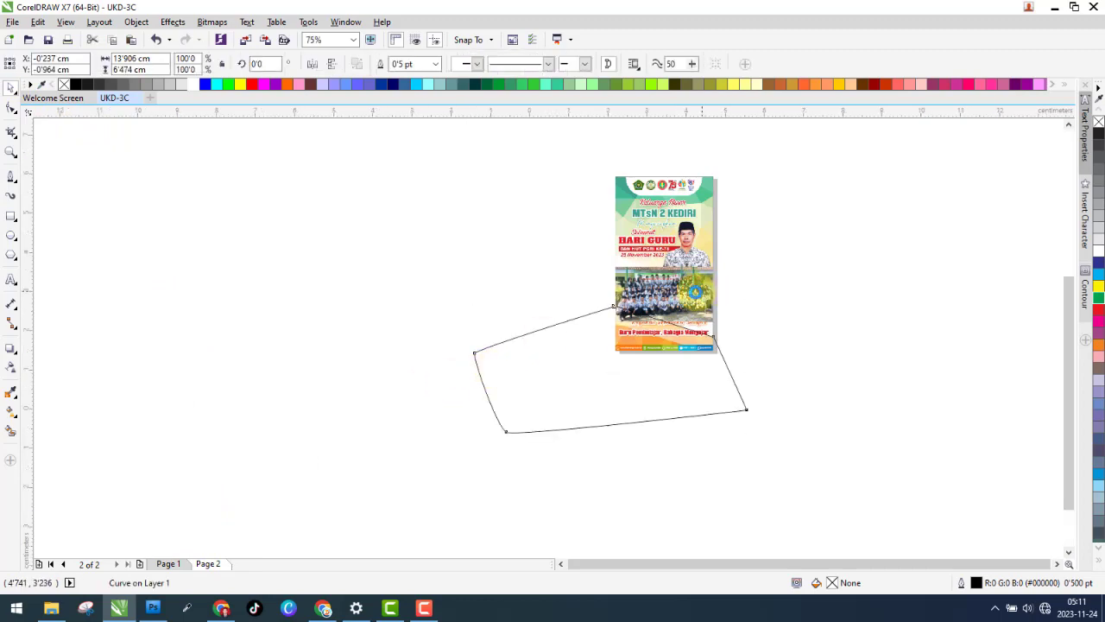
pyautogui.scroll(2, 700, 296)
pyautogui.keyDown('shift'); pyautogui.click(668, 265); pyautogui.keyUp('shift')
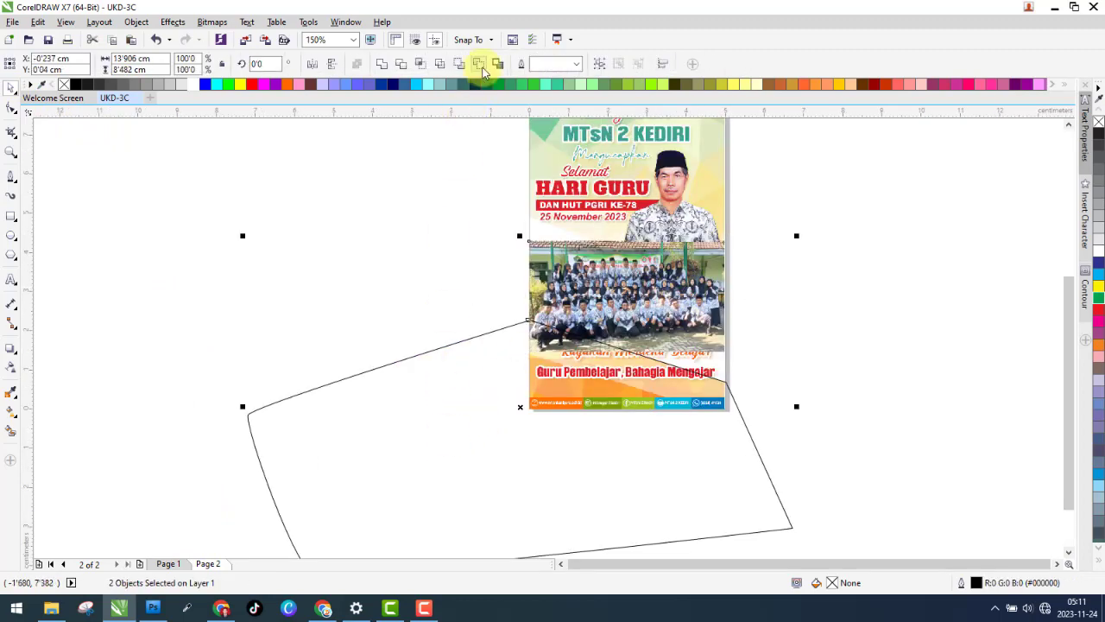
pyautogui.click(479, 66)
pyautogui.click(809, 296)
pyautogui.scroll(4, 690, 285)
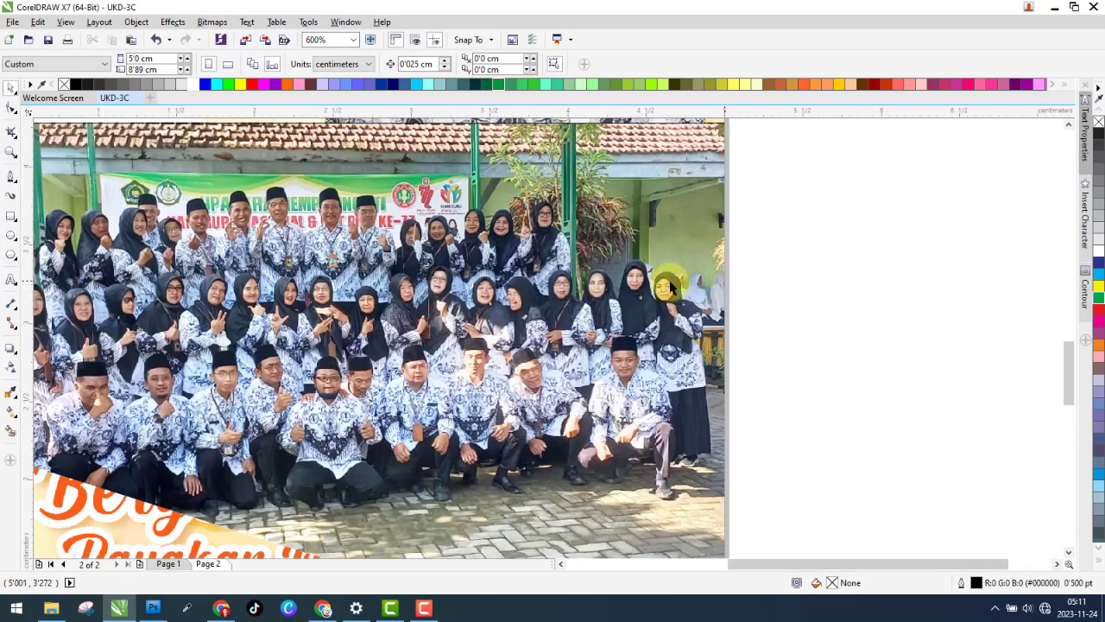
# - Transfer the trimmed group photo from page 2 to page 1 in the same position above the orange band
pyautogui.scroll(-2, 670, 287)
pyautogui.click(602, 397)
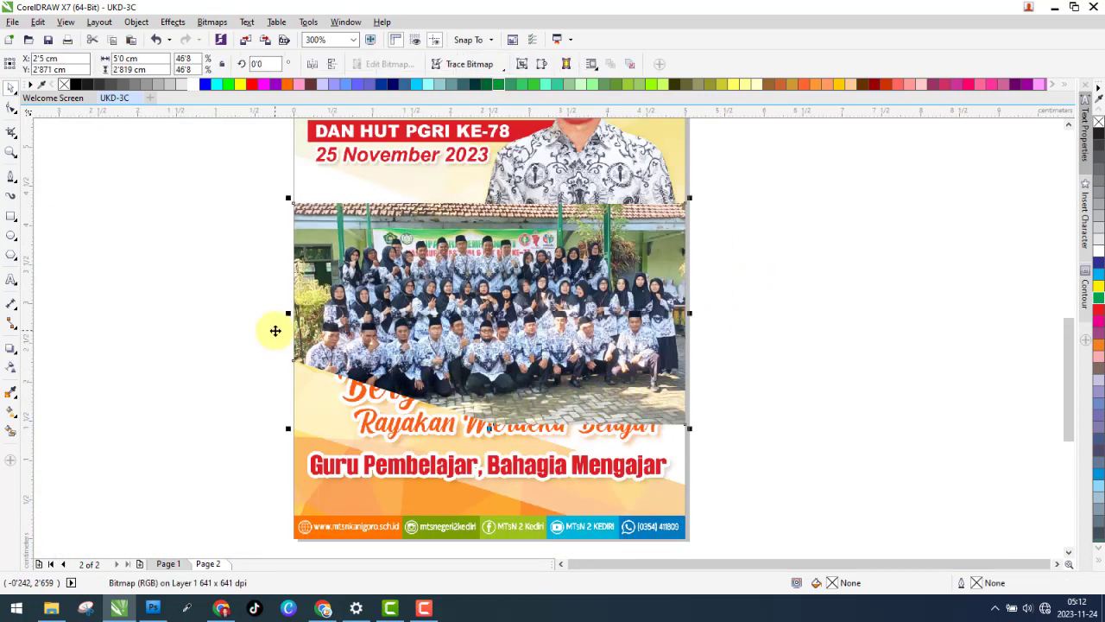
pyautogui.press('Delete')
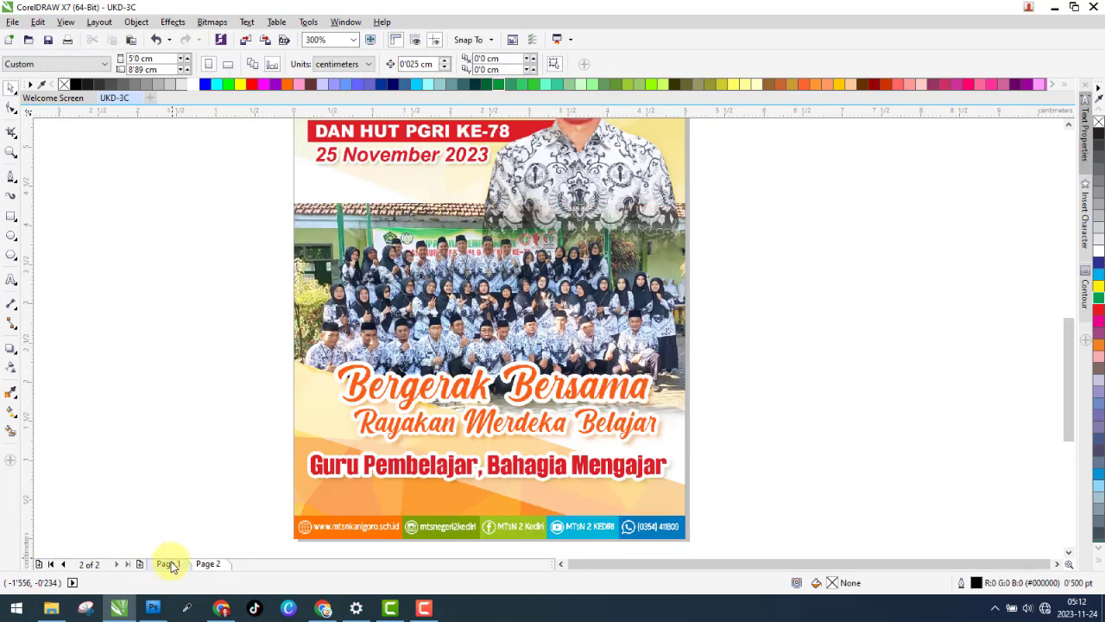
pyautogui.click(168, 563)
pyautogui.hotkey('ctrl', 'v')
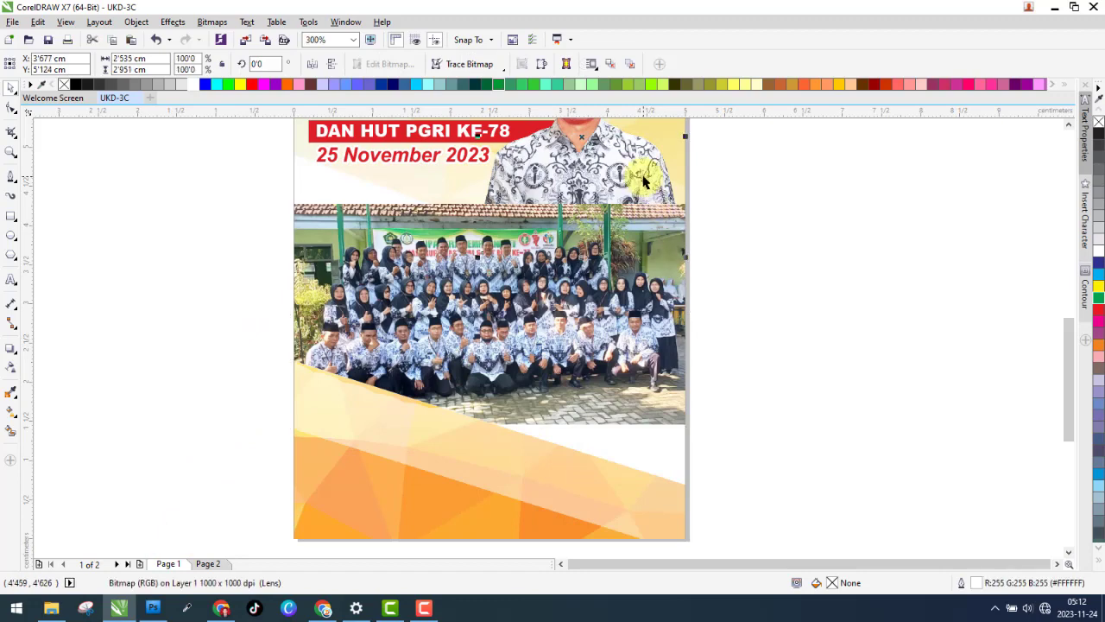
pyautogui.click(795, 385)
# - Fade the lower edge of the group photo's paving into the background with a short vertical linear transparency
pyautogui.click(617, 390)
pyautogui.click(10, 366)
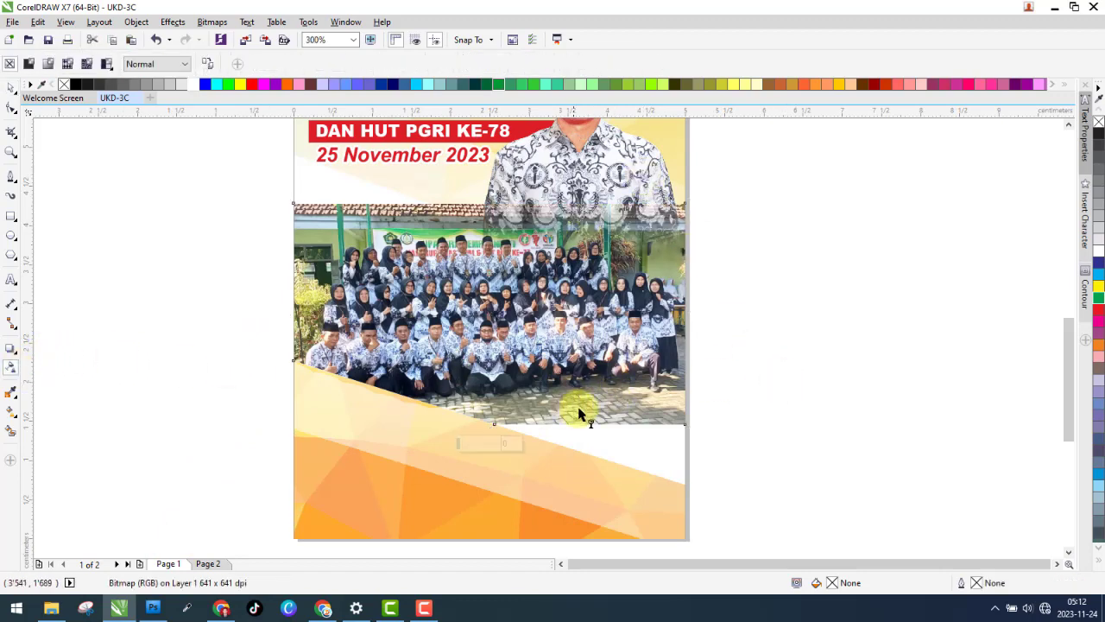
pyautogui.moveTo(559, 410); pyautogui.dragTo(557, 437)
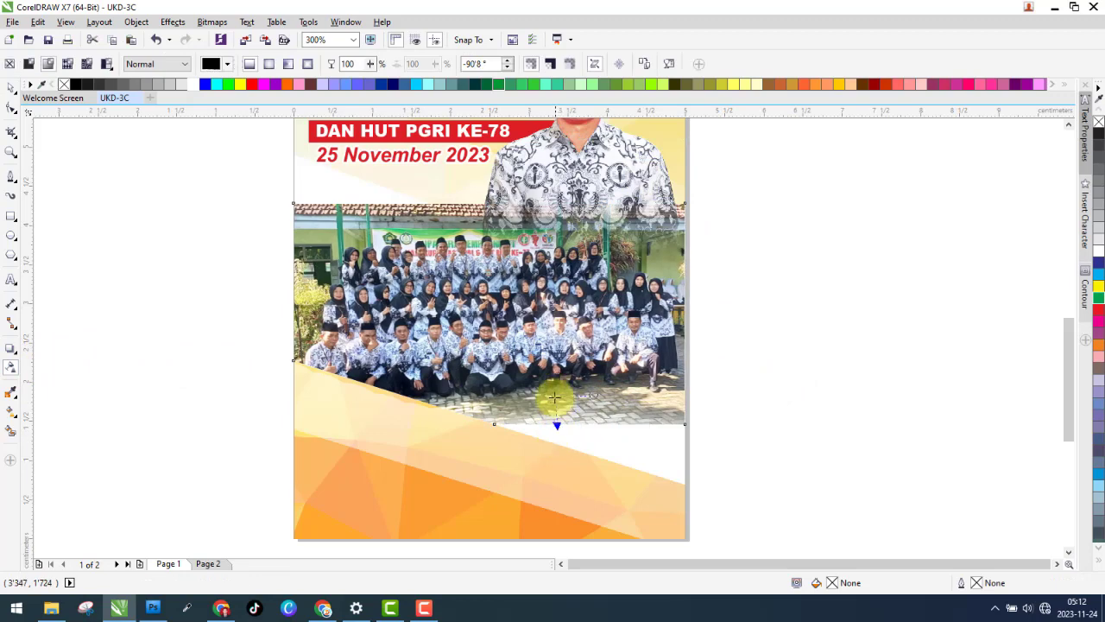
pyautogui.moveTo(554, 393); pyautogui.dragTo(554, 392)
pyautogui.scroll(1, 557, 434)
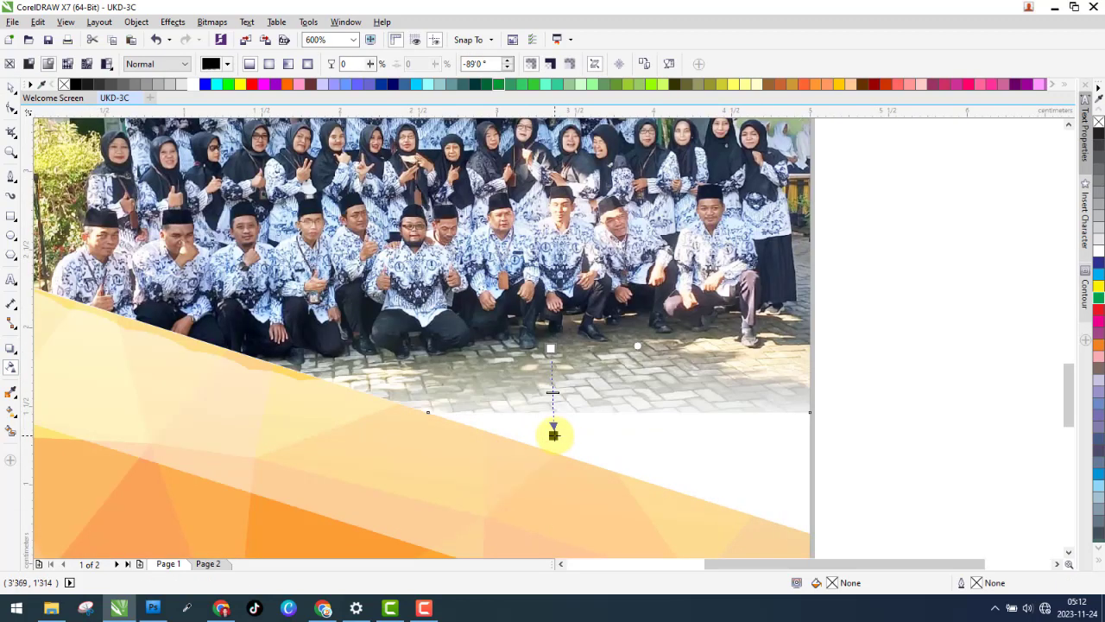
pyautogui.moveTo(551, 348)
pyautogui.mouseDown()
pyautogui.moveTo(553, 328)
pyautogui.moveTo(551, 339)
pyautogui.mouseUp()
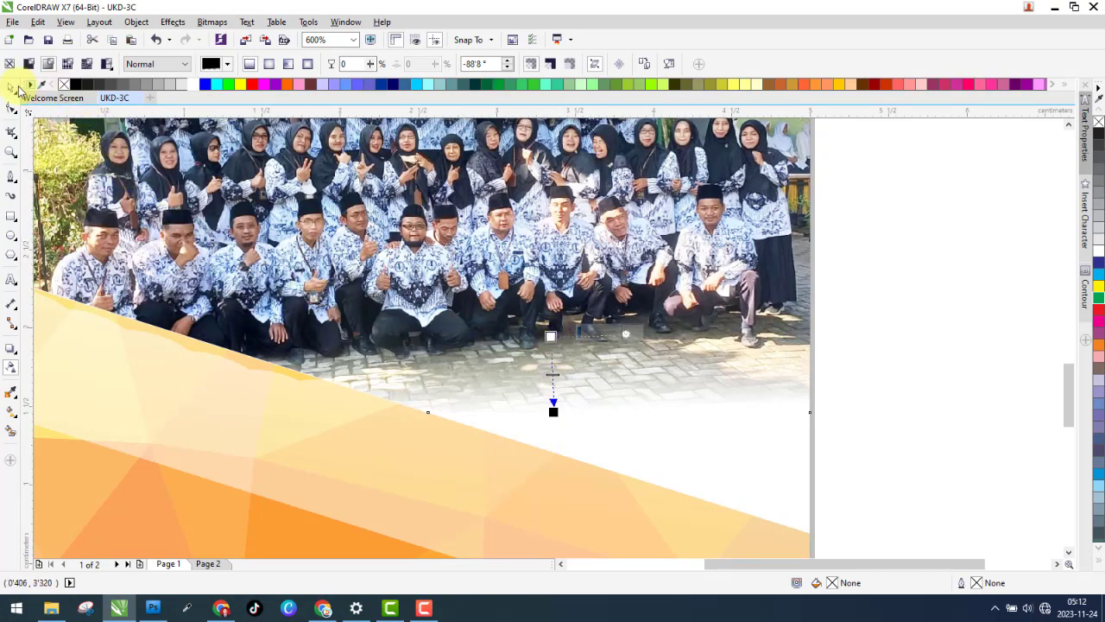
pyautogui.click(11, 87)
pyautogui.scroll(-3, 538, 367)
pyautogui.click(820, 320)
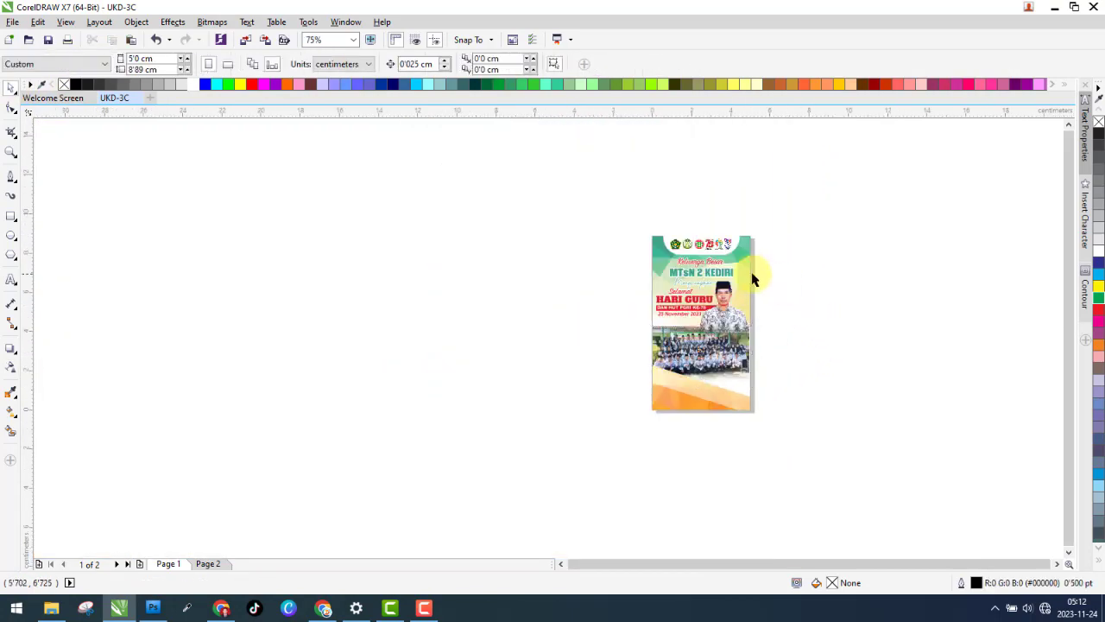
# - Apply a flat-bottom drop shadow preset to the "Keluarga Besar" text
pyautogui.scroll(3, 661, 239)
pyautogui.click(644, 234)
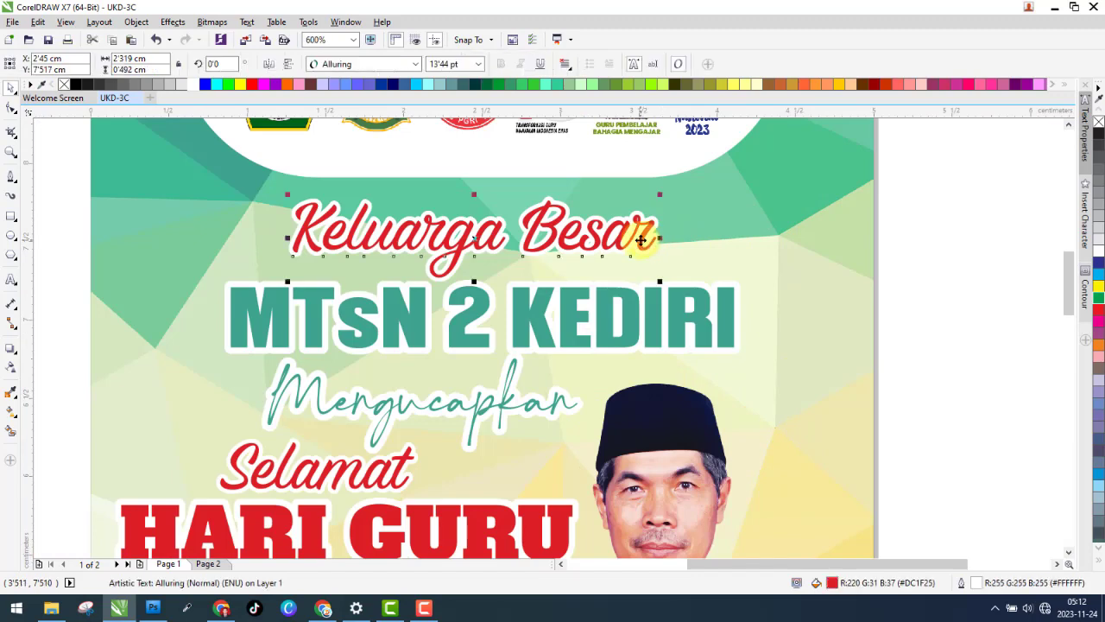
pyautogui.click(12, 354)
pyautogui.moveTo(473, 239); pyautogui.dragTo(438, 253)
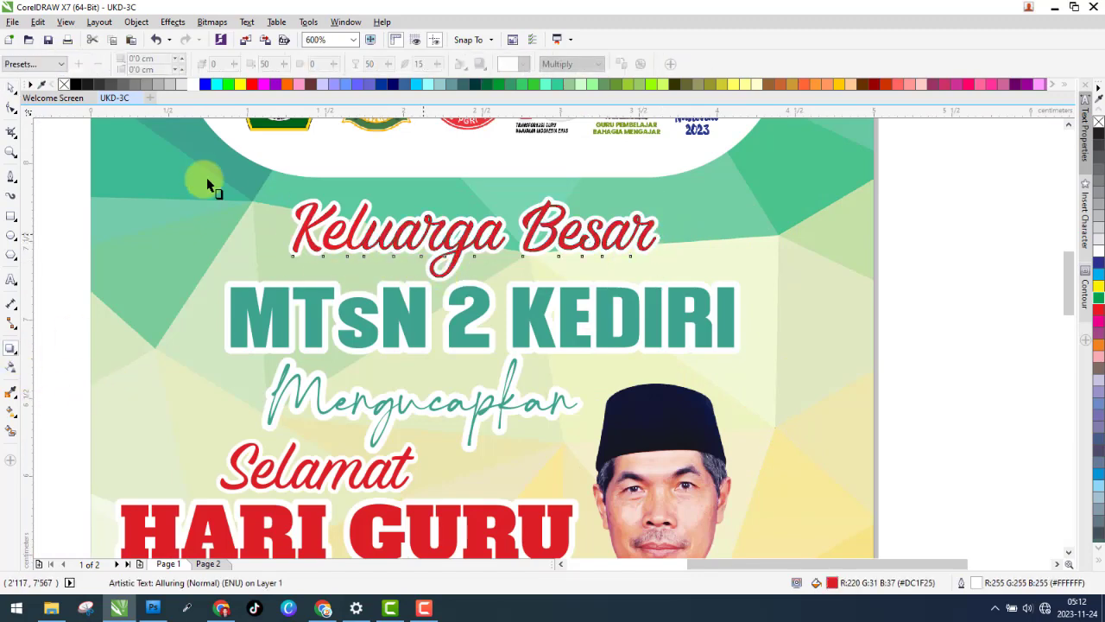
pyautogui.click(43, 70)
pyautogui.click(35, 133)
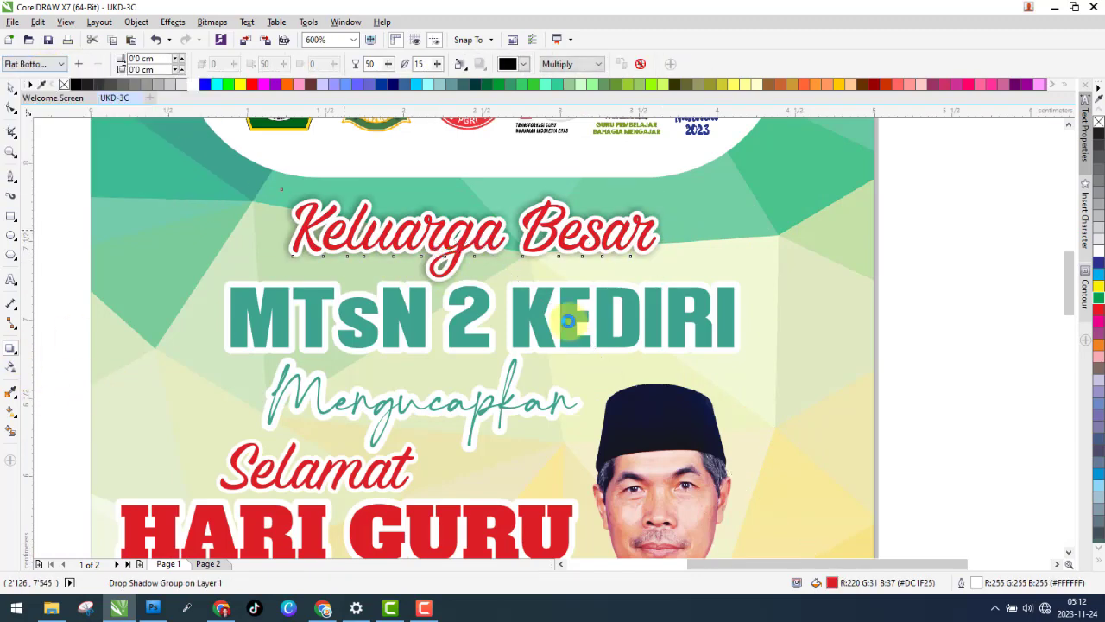
# - Offset the "Keluarga Besar" shadow to about 0.03 cm and -0.031 cm, with opacity 22 and feathering 5
pyautogui.moveTo(812, 544); pyautogui.dragTo(522, 285)
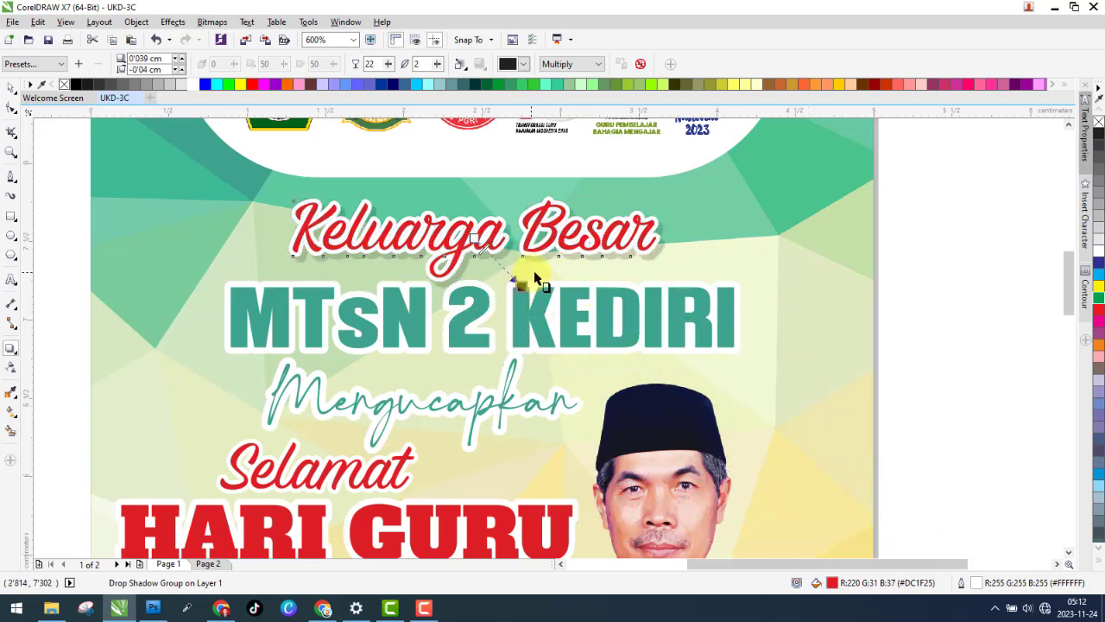
pyautogui.scroll(1, 518, 292)
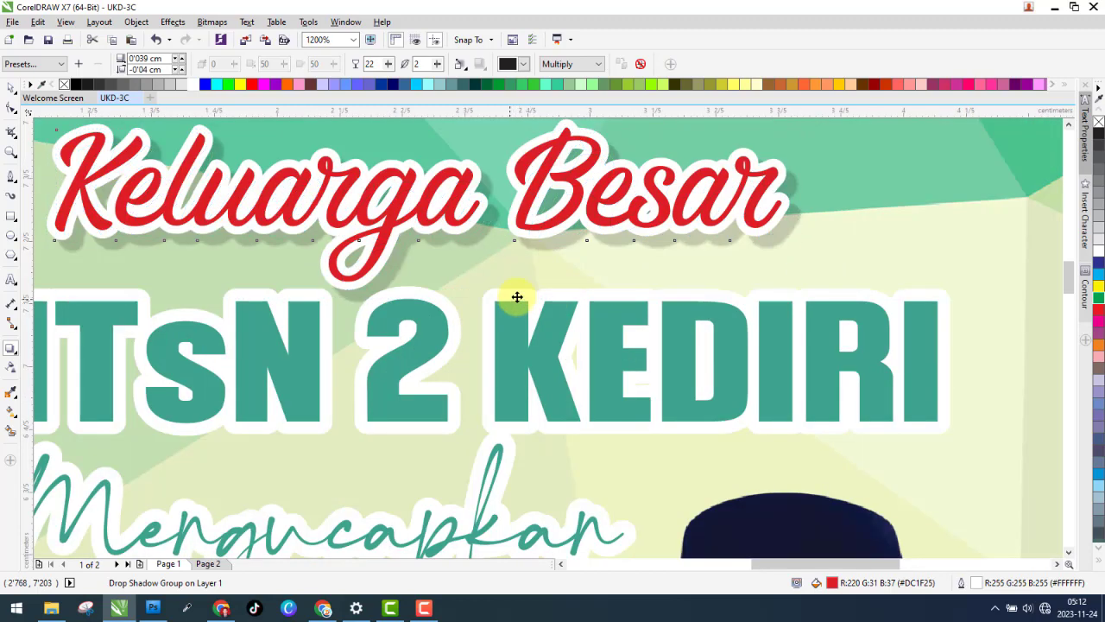
pyautogui.moveTo(517, 296); pyautogui.dragTo(509, 298)
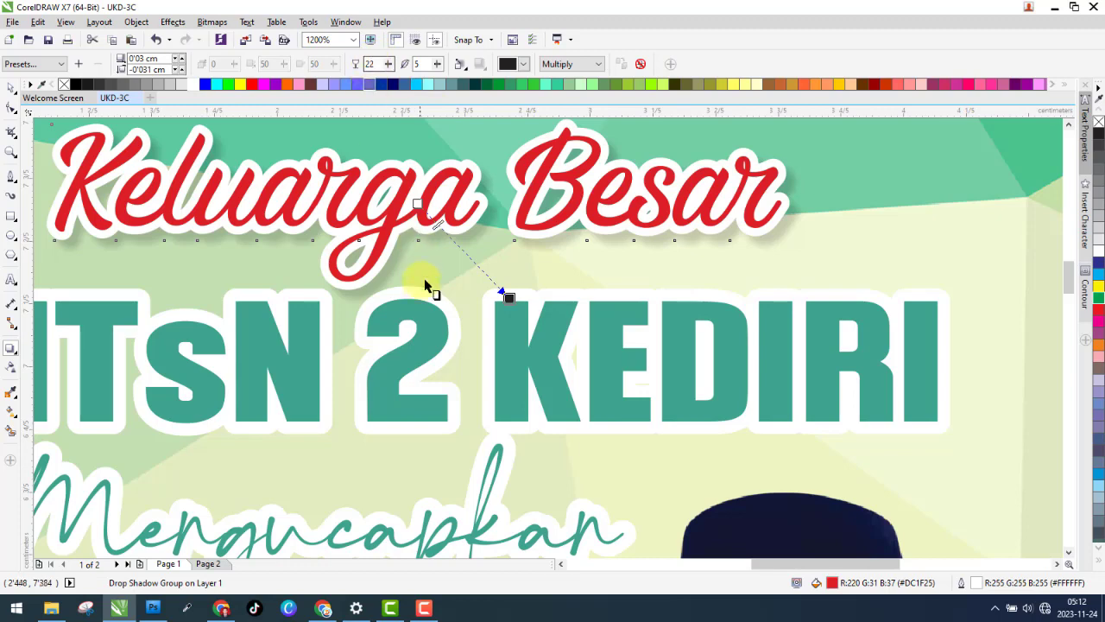
pyautogui.scroll(-1, 441, 296)
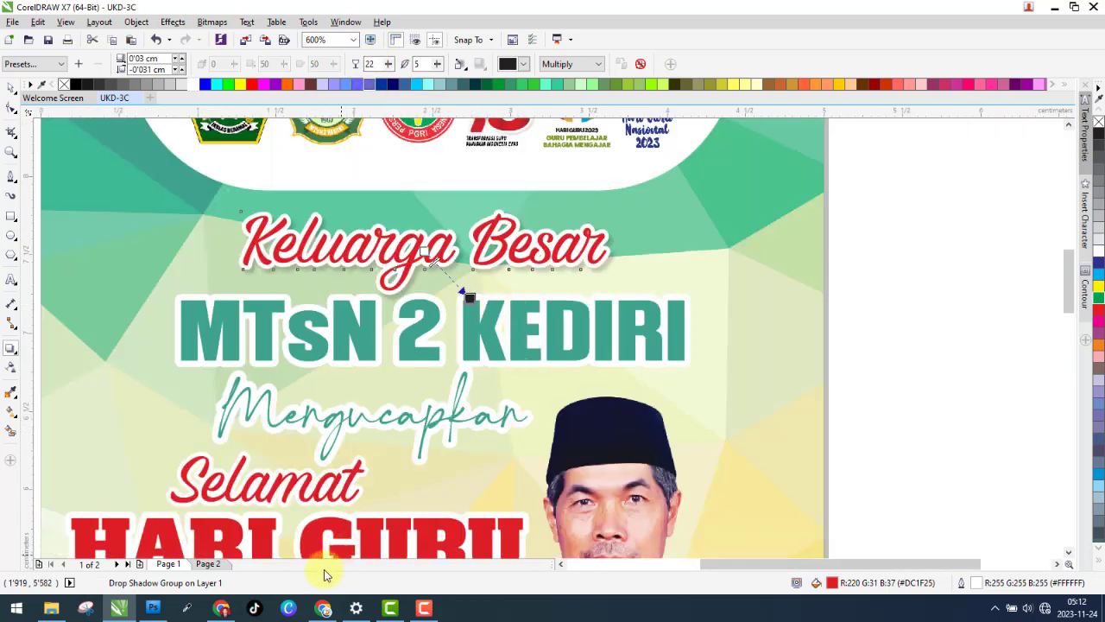
# - Compare the shadow with the page 2 original and recolour it to a darker shade of the "MTsN 2 KEDIRI" green
pyautogui.click(211, 564)
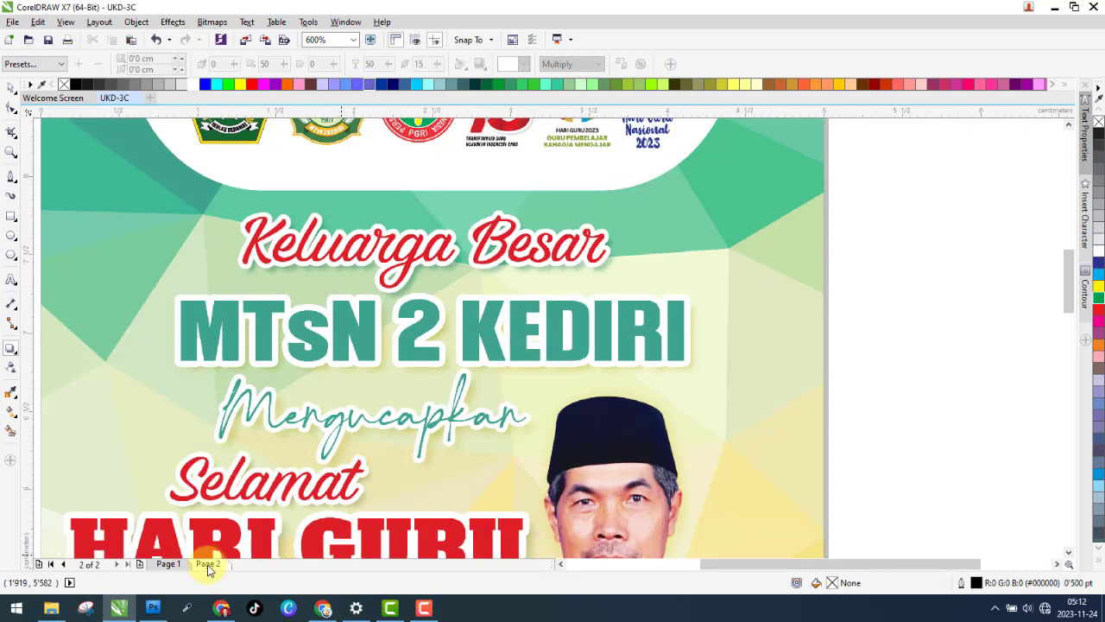
pyautogui.click(177, 566)
pyautogui.click(545, 278)
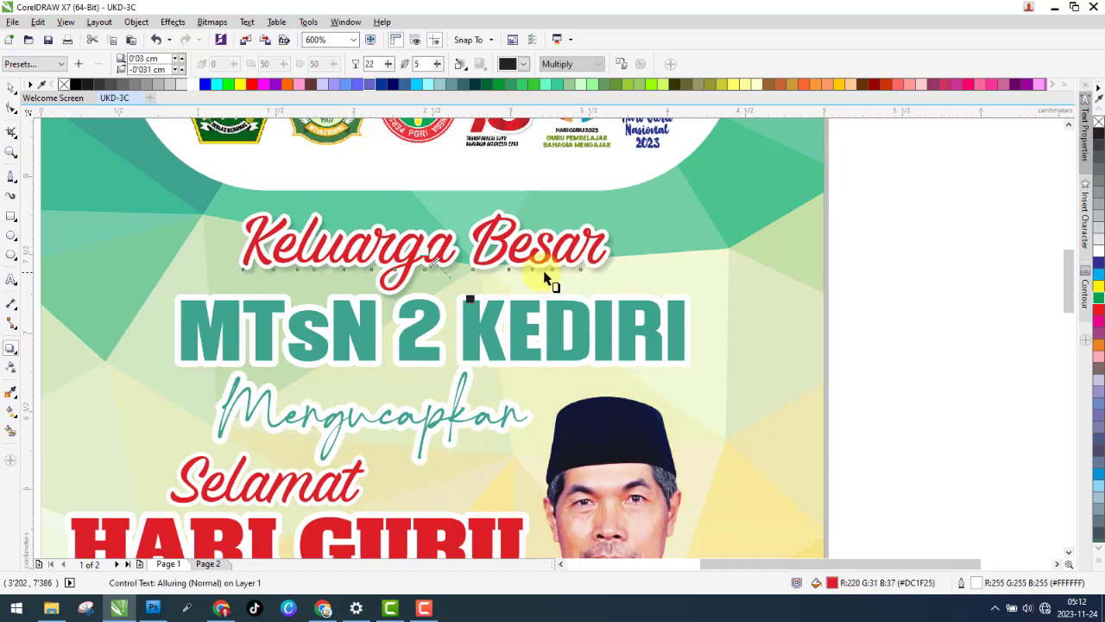
pyautogui.click(523, 64)
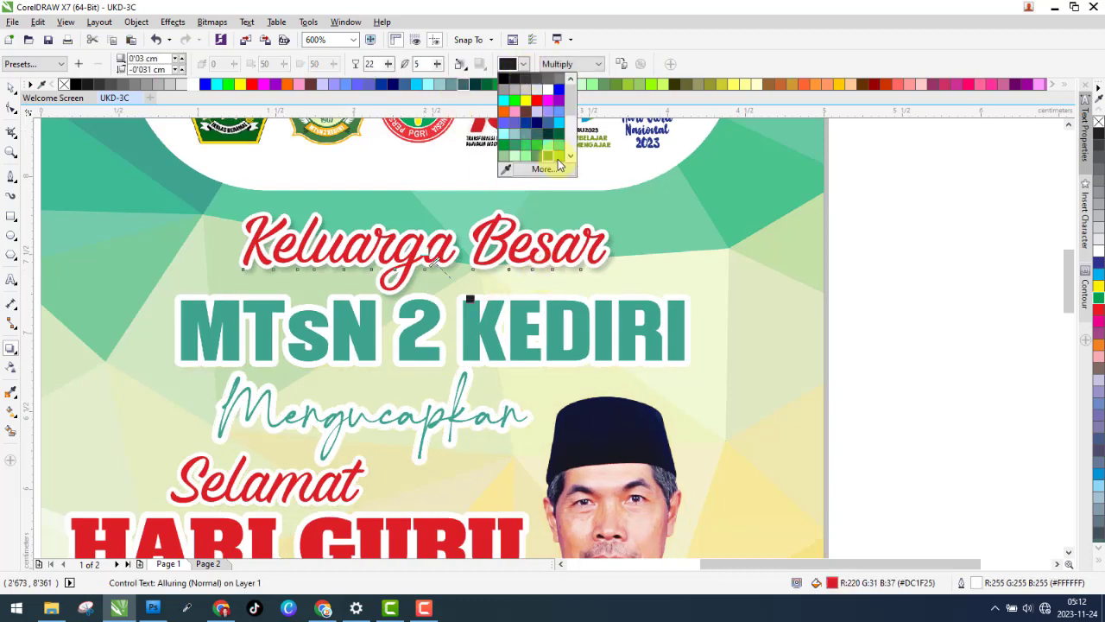
pyautogui.click(558, 167)
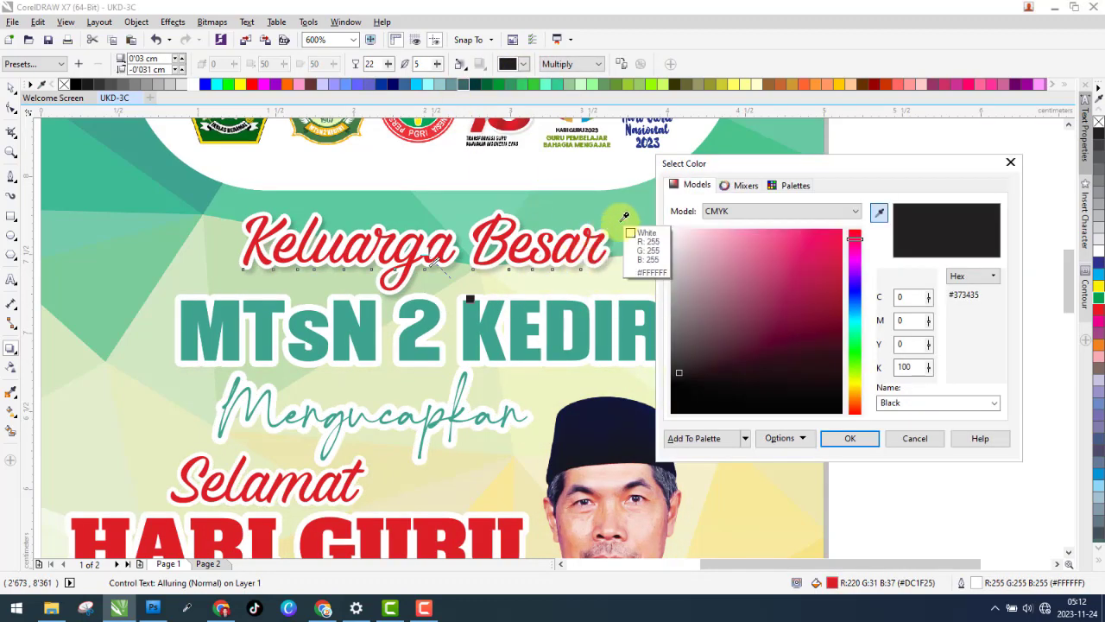
pyautogui.click(631, 316)
pyautogui.click(784, 324)
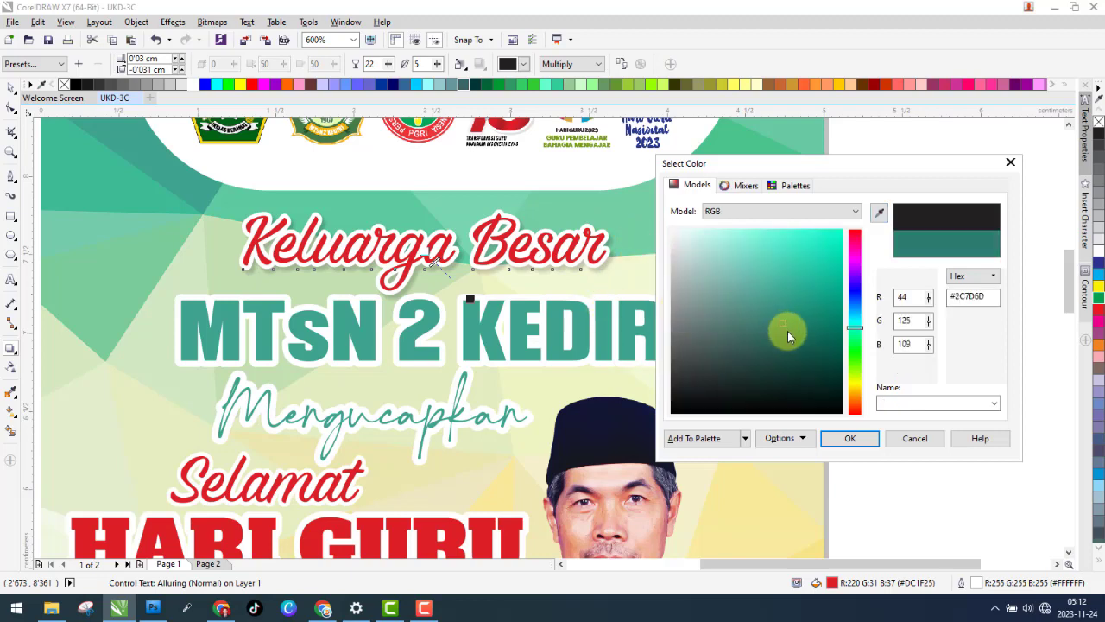
pyautogui.click(784, 338)
pyautogui.click(849, 439)
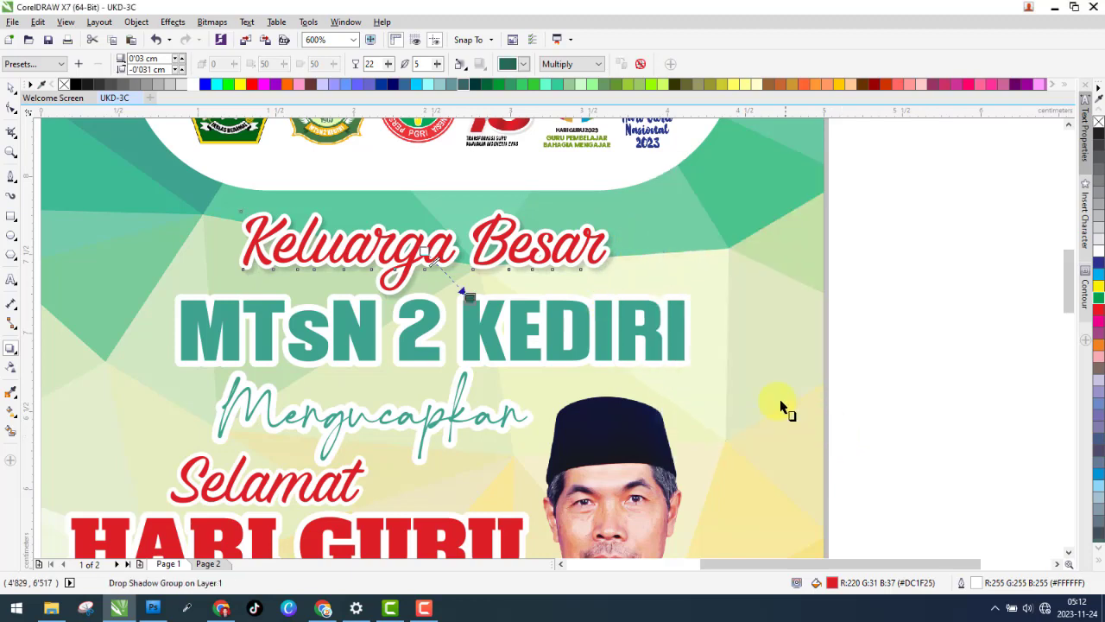
# - Copy the drop shadow properties from "Keluarga Besar" to the "MTsN 2 KEDIRI" text
pyautogui.click(622, 354)
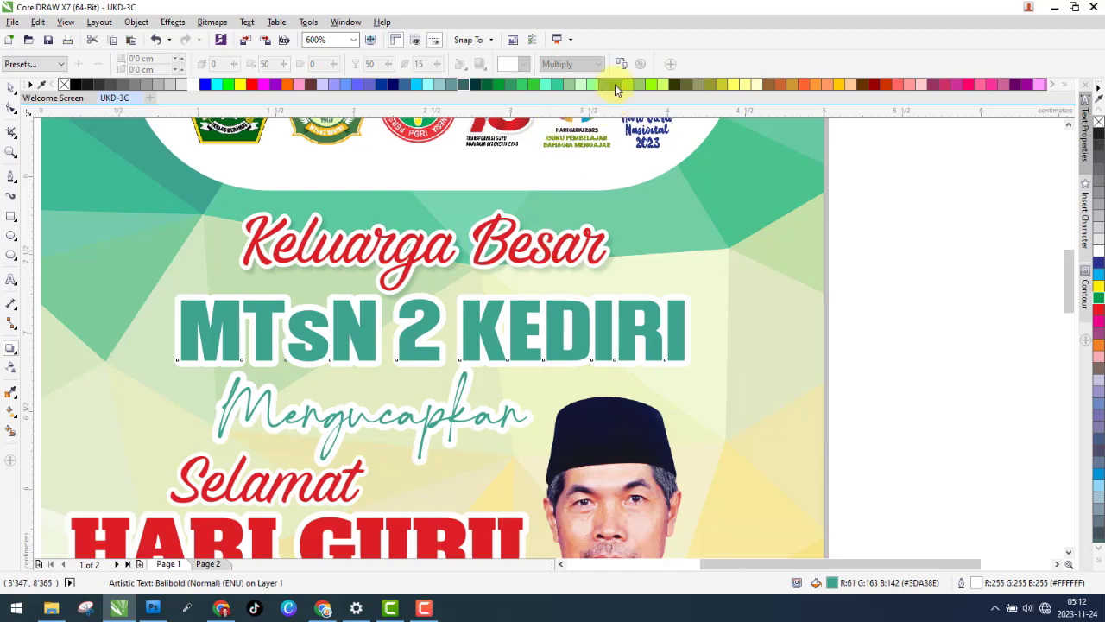
pyautogui.click(588, 213)
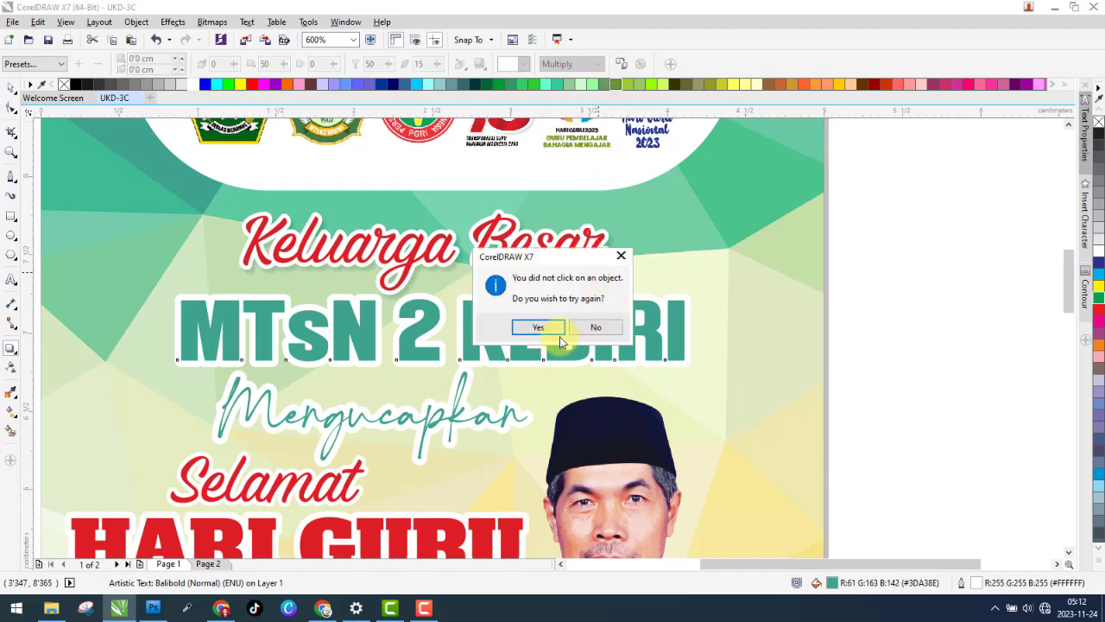
pyautogui.click(540, 327)
pyautogui.click(594, 277)
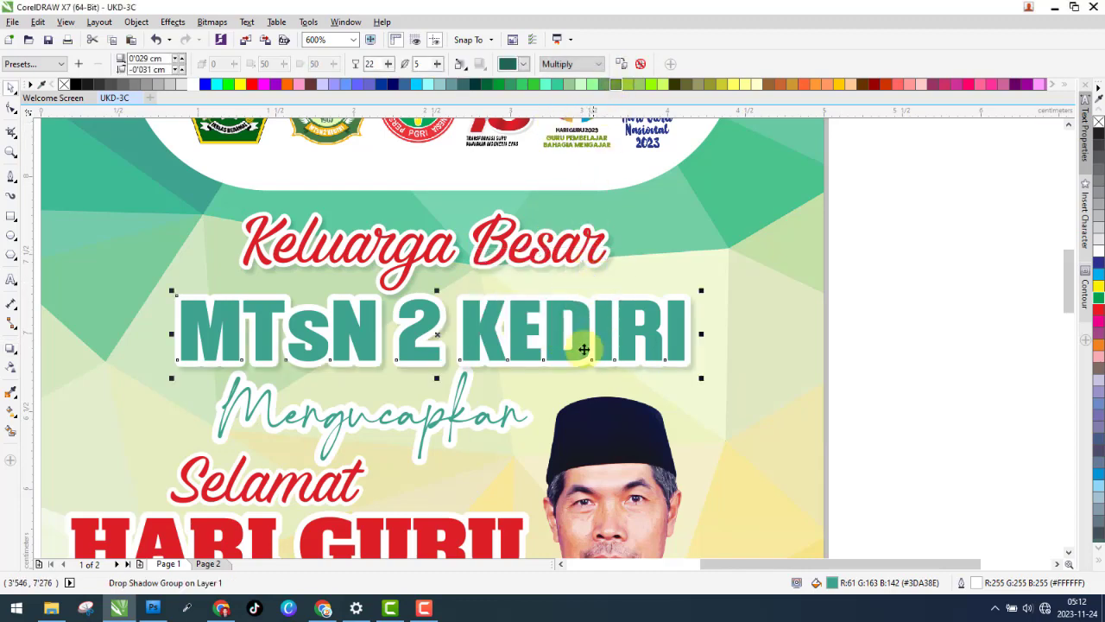
pyautogui.click(11, 349)
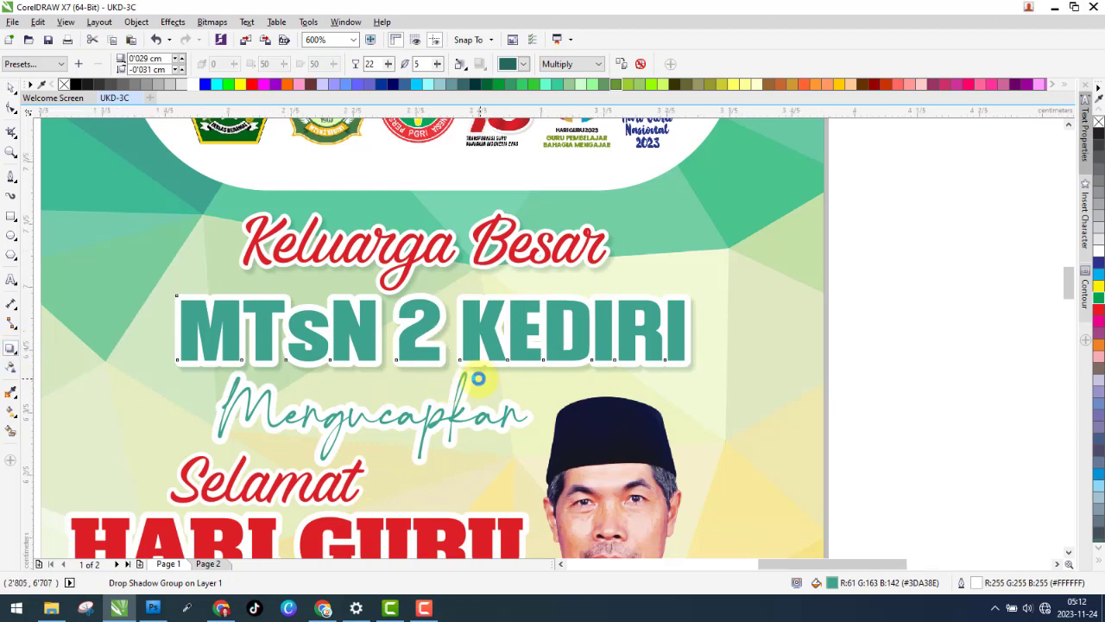
# - Offset the "MTsN 2 KEDIRI" shadow to about 0.04 cm and -0.043 cm, with feathering 8, and recolour it to dark yellow #D9C64C
pyautogui.scroll(1, 467, 370)
pyautogui.moveTo(467, 370); pyautogui.dragTo(467, 369)
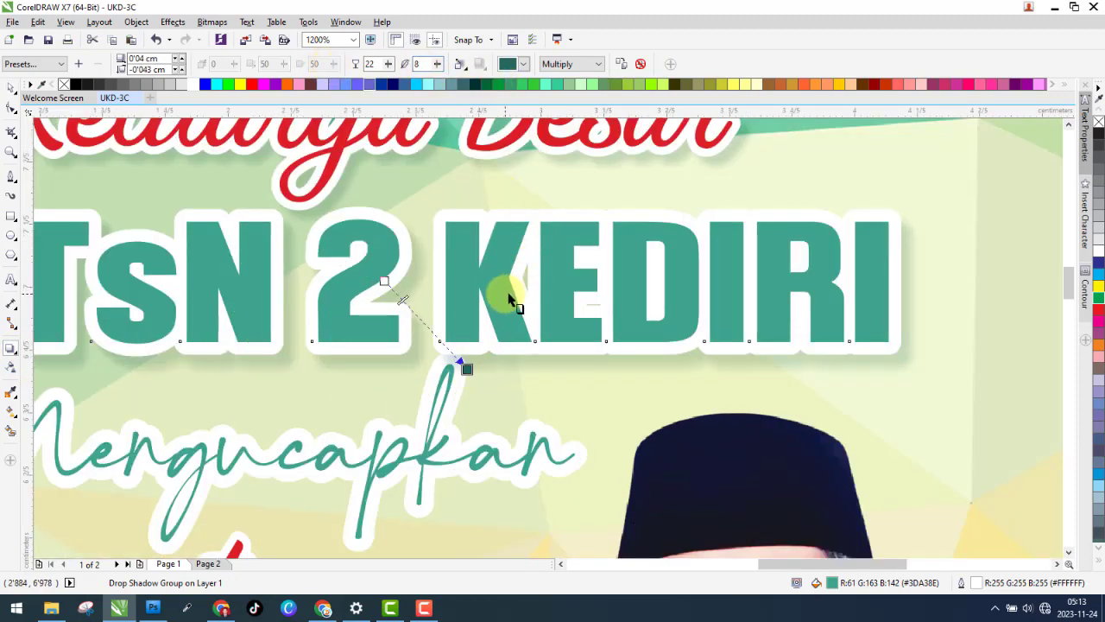
pyautogui.click(524, 66)
pyautogui.click(530, 165)
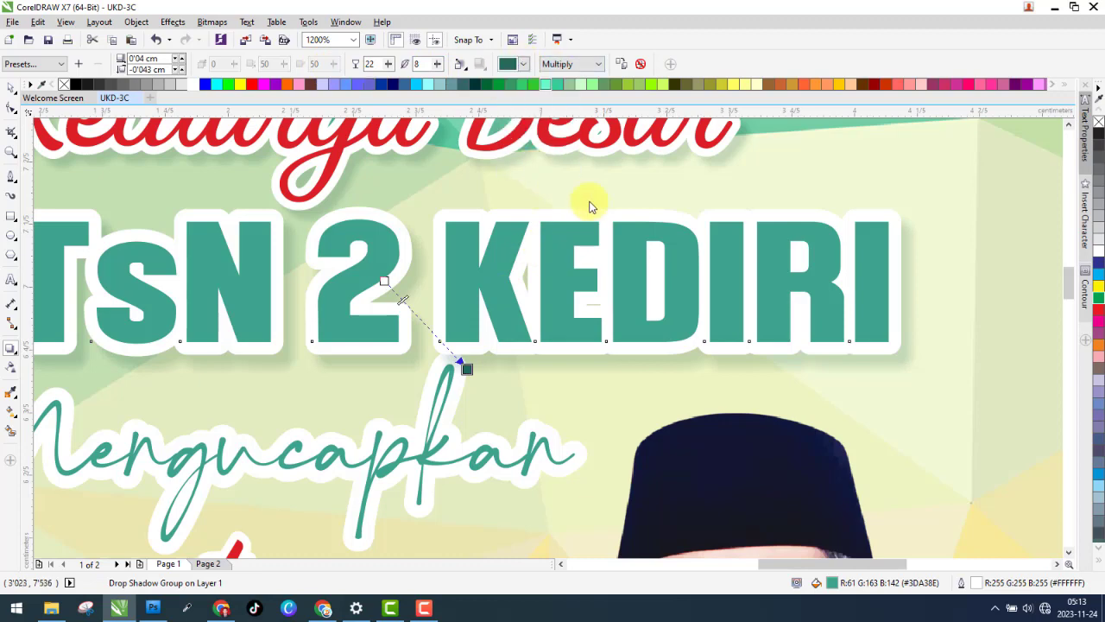
pyautogui.click(969, 491)
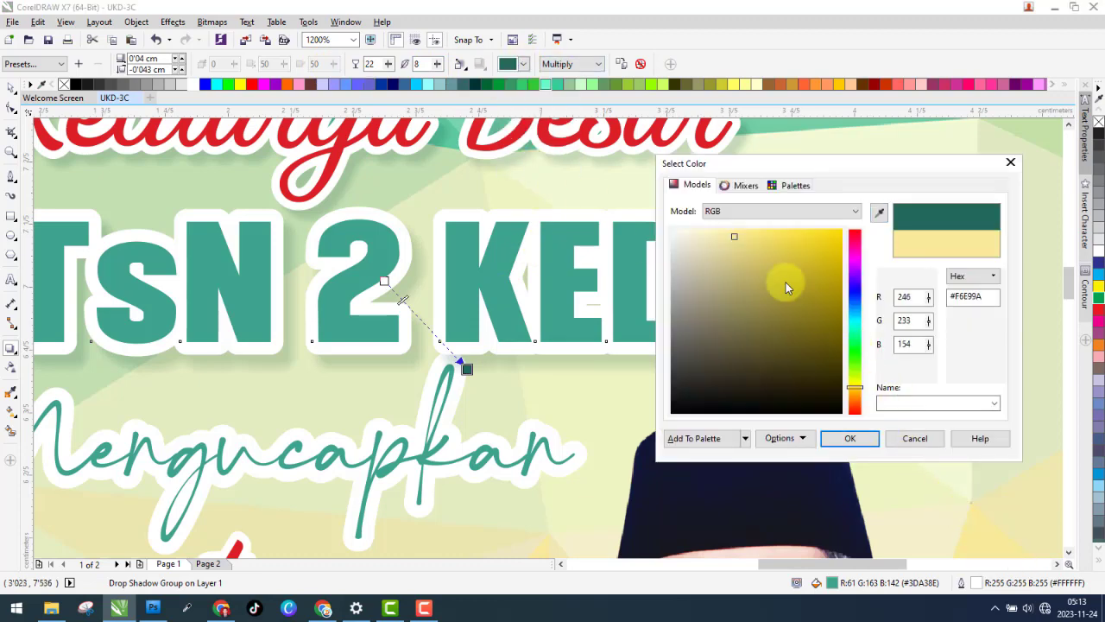
pyautogui.moveTo(786, 283)
pyautogui.mouseDown()
pyautogui.moveTo(780, 305)
pyautogui.moveTo(803, 285)
pyautogui.moveTo(784, 261)
pyautogui.mouseUp()
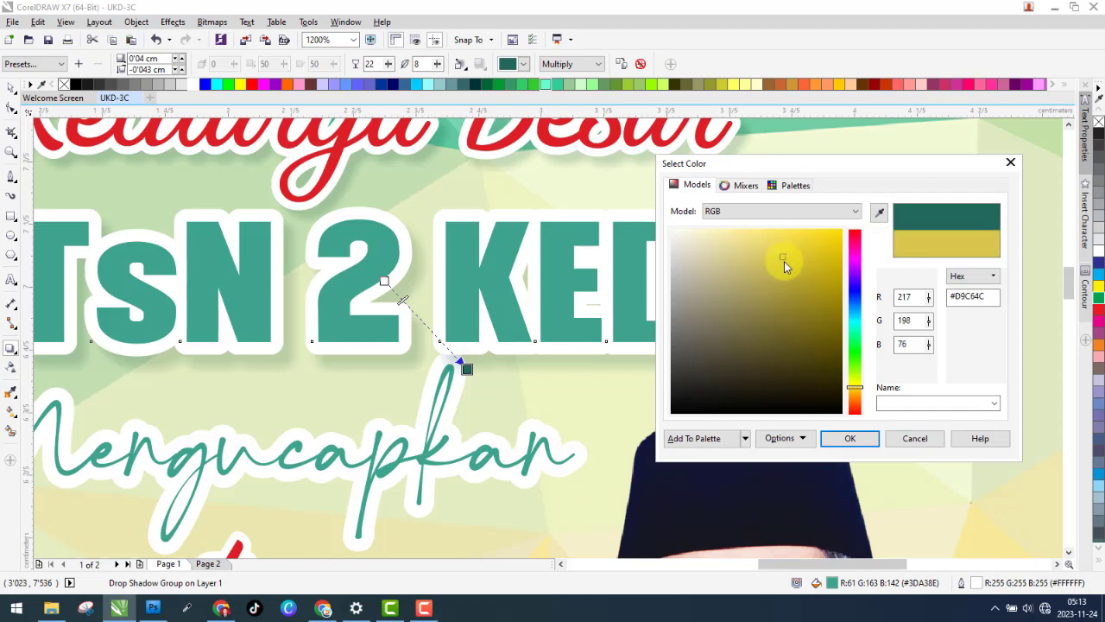
pyautogui.click(851, 439)
pyautogui.scroll(-3, 739, 300)
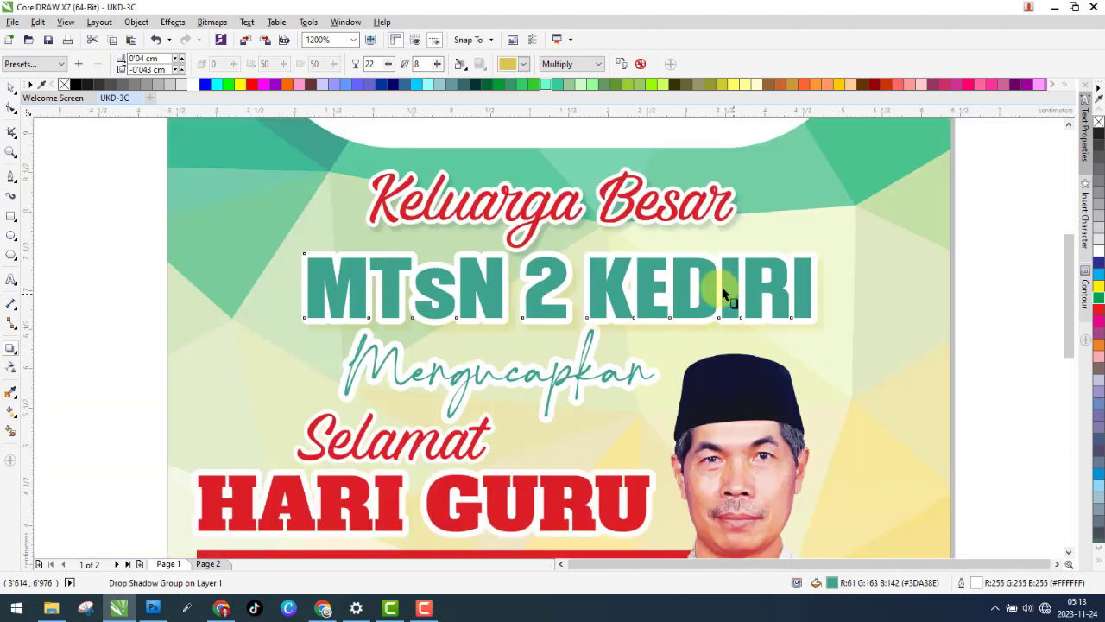
# - Copy the drop shadow properties from "MTsN 2 KEDIRI" to the man's portrait photo
pyautogui.scroll(2, 741, 360)
pyautogui.click(621, 311)
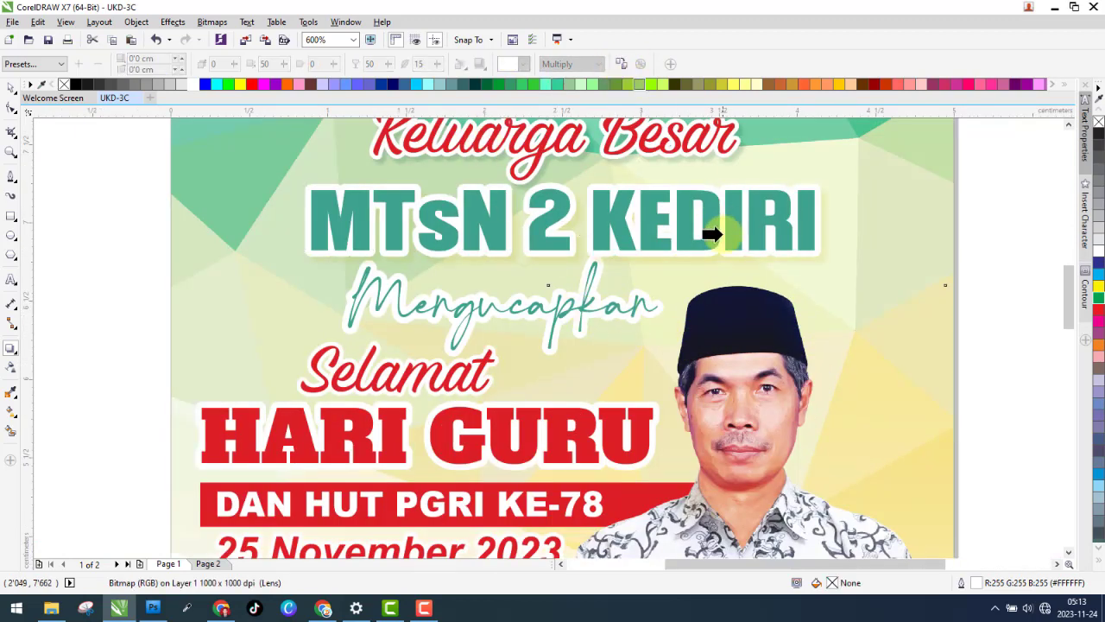
pyautogui.click(751, 265)
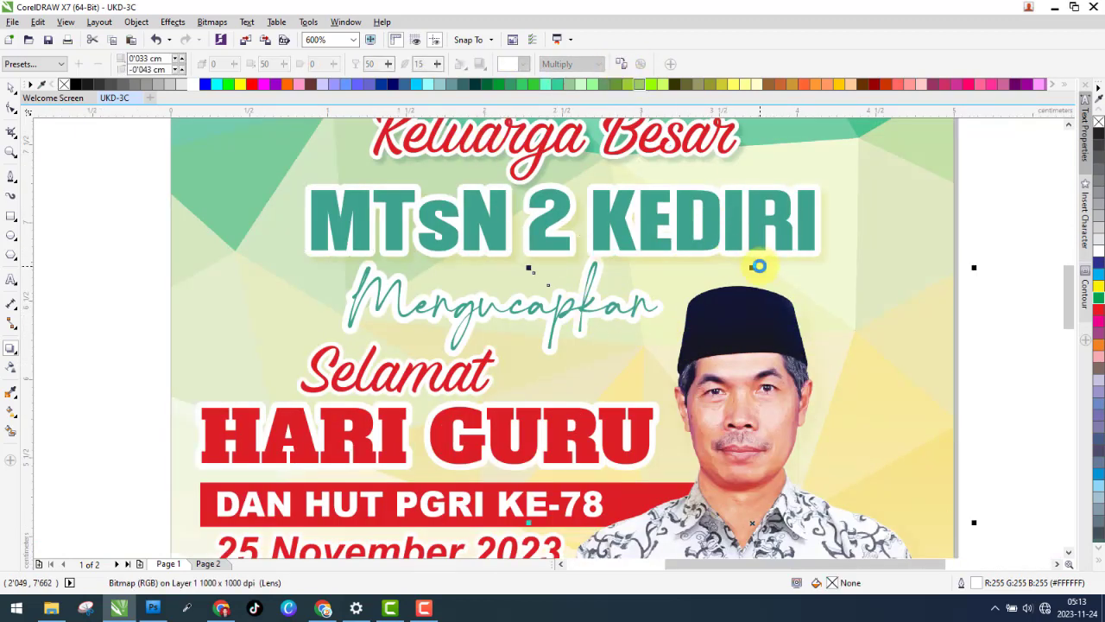
# - Copy the drop shadow properties from "MTsN 2 KEDIRI" to the "Mengucapkan" text
pyautogui.click(480, 312)
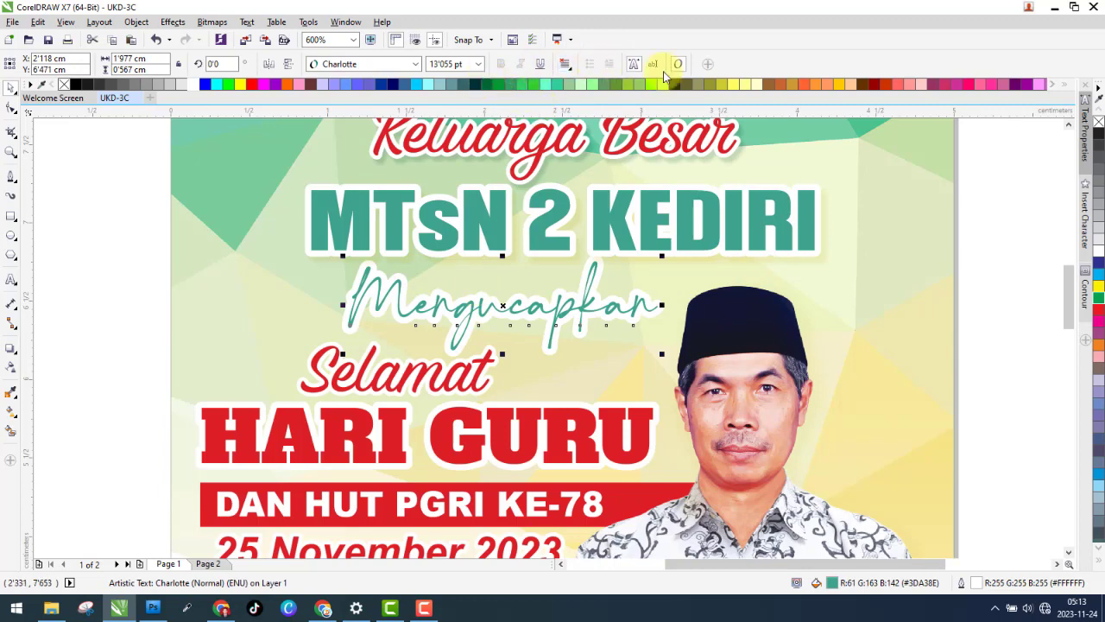
pyautogui.click(11, 348)
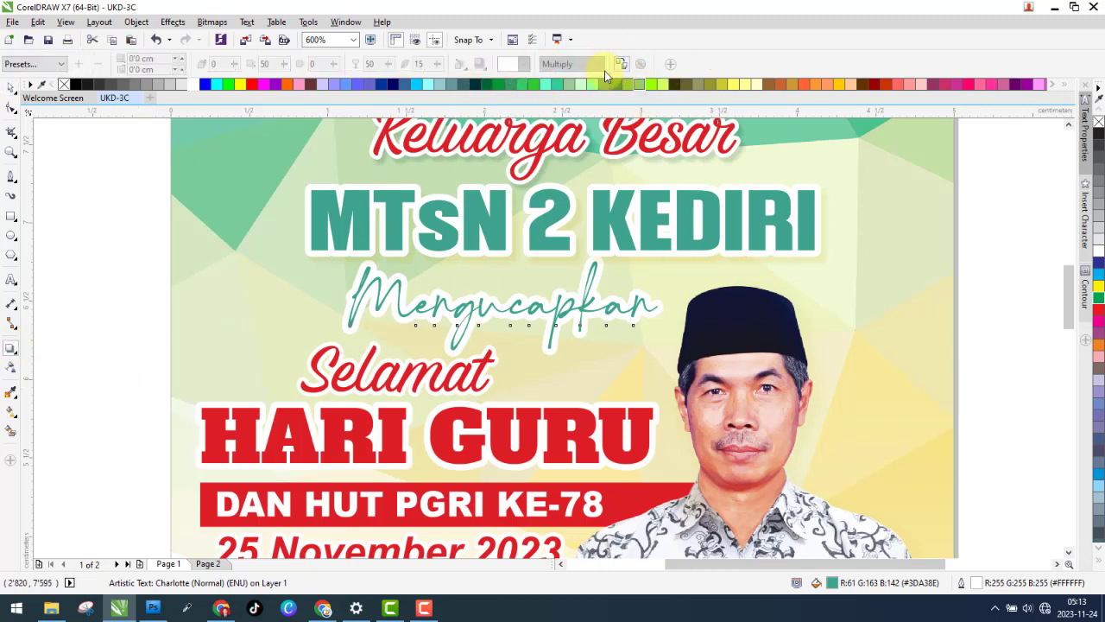
pyautogui.click(340, 274)
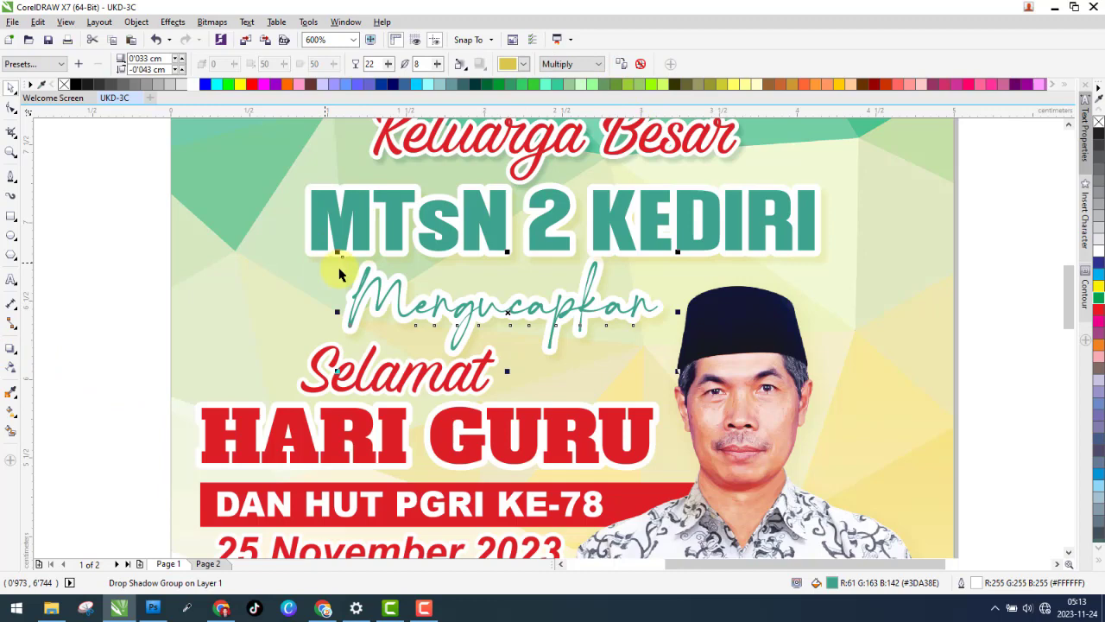
# - Check the page 2 original and copy the drop shadow properties from "MTsN 2 KEDIRI" to the "Selamat" text on page 1
pyautogui.click(384, 391)
pyautogui.click(215, 567)
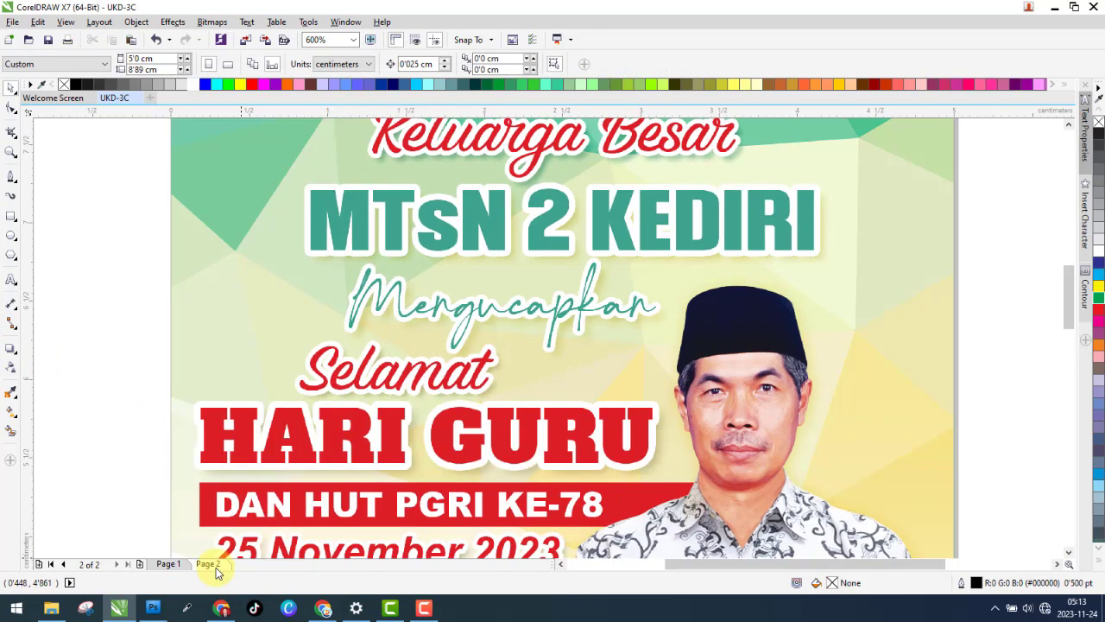
pyautogui.click(169, 564)
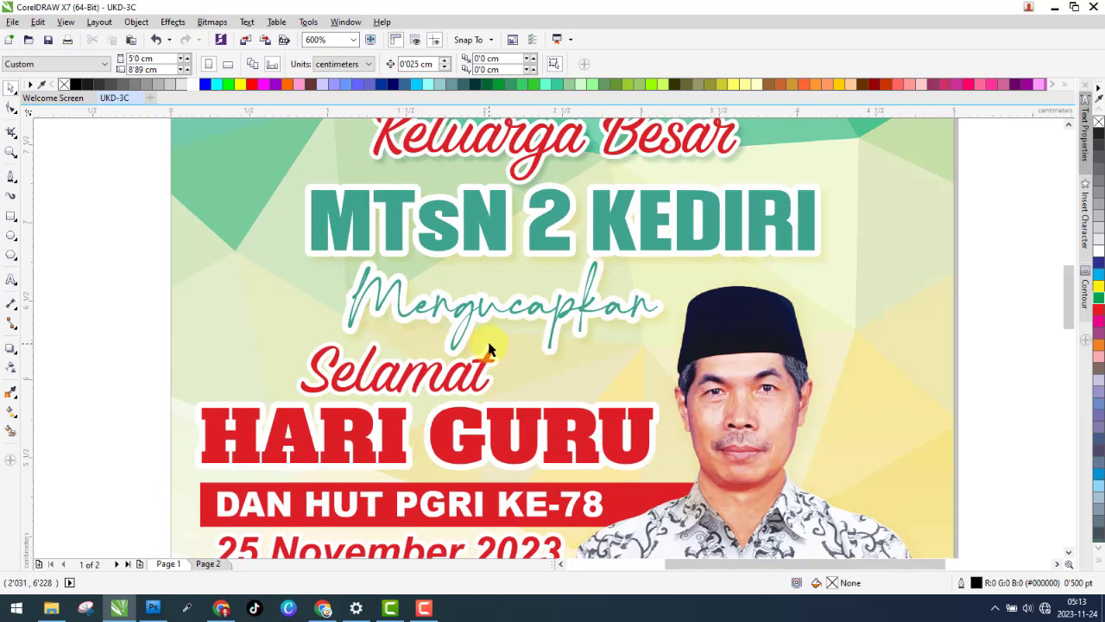
pyautogui.click(385, 380)
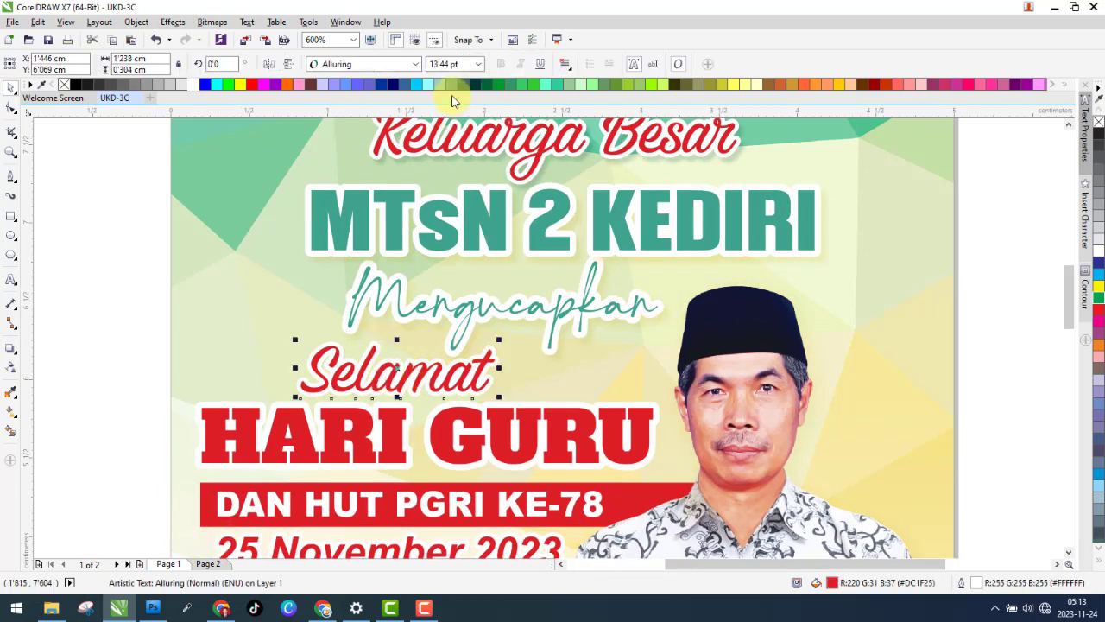
pyautogui.click(11, 351)
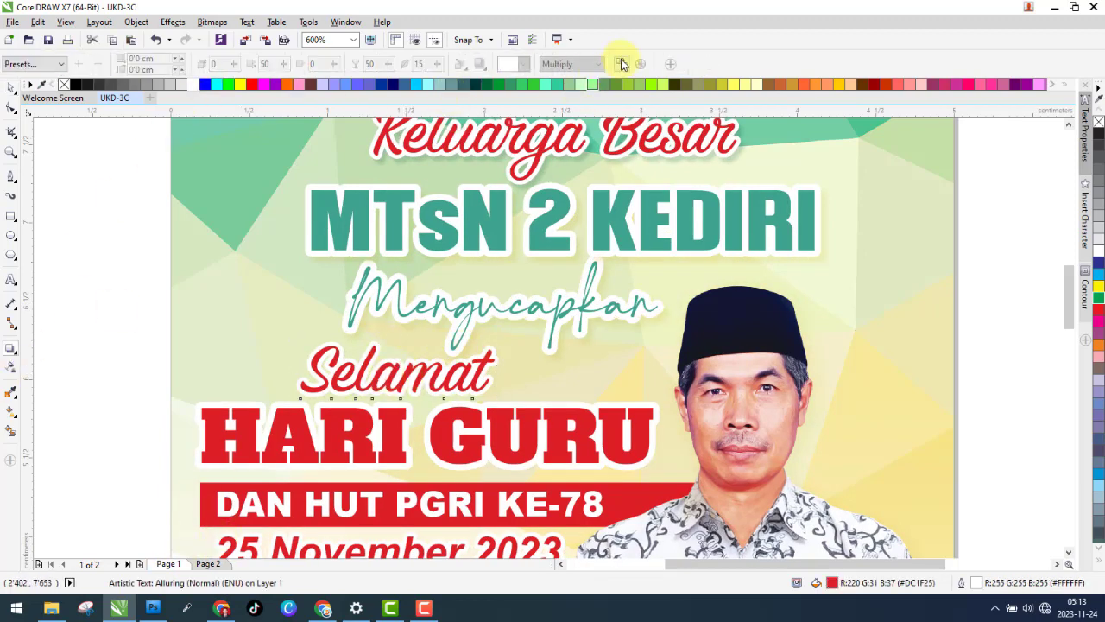
pyautogui.click(385, 328)
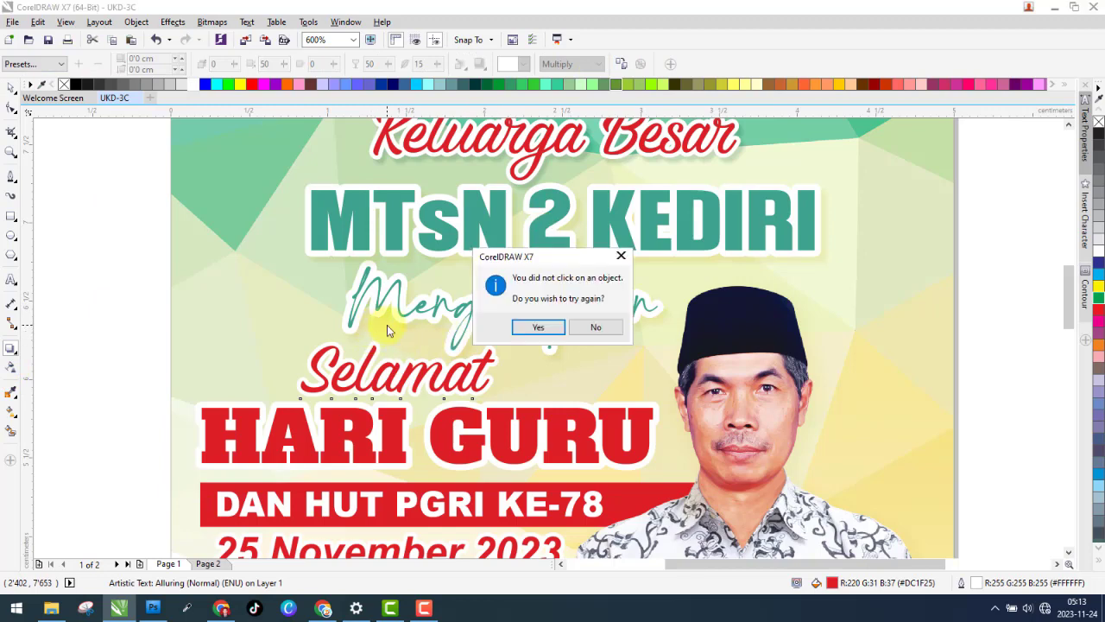
pyautogui.click(540, 335)
pyautogui.click(318, 264)
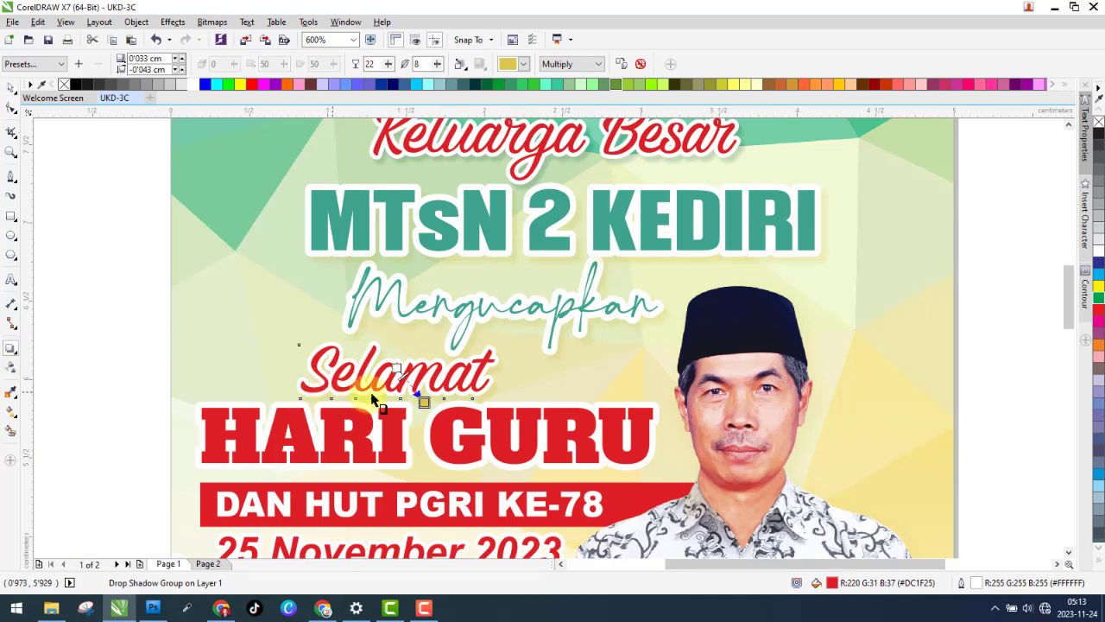
# - Reduce the "Selamat" shadow offset to about 0.026 cm and -0.031 cm and recolour it to a darker brown
pyautogui.scroll(2, 420, 390)
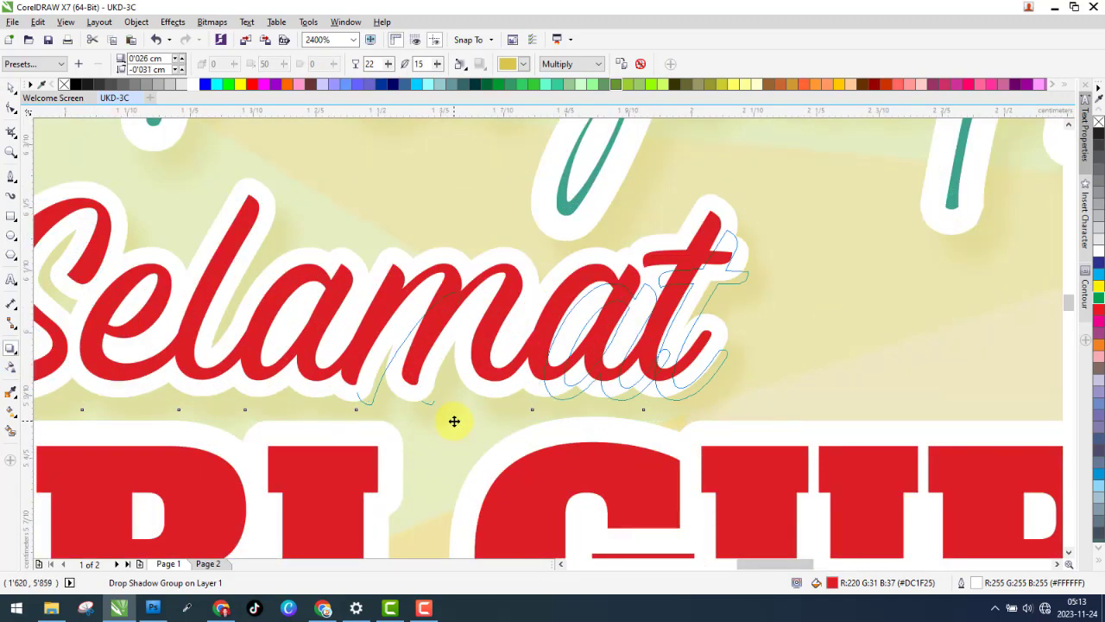
pyautogui.scroll(-2, 487, 382)
pyautogui.click(523, 64)
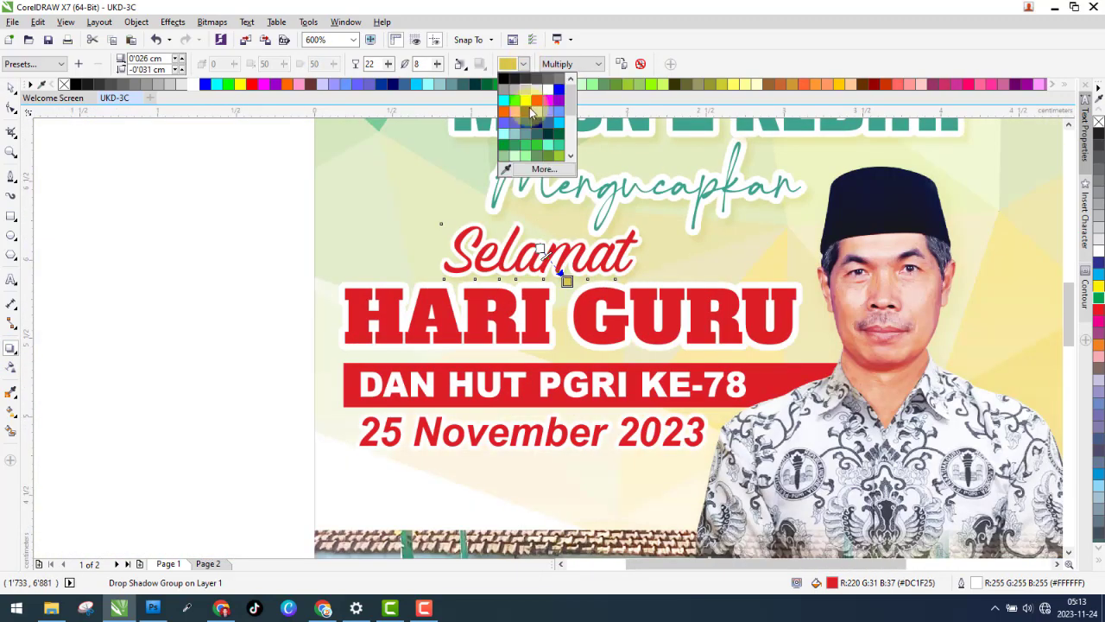
pyautogui.click(544, 171)
pyautogui.moveTo(776, 275)
pyautogui.mouseDown()
pyautogui.moveTo(745, 266)
pyautogui.moveTo(754, 330)
pyautogui.moveTo(740, 341)
pyautogui.mouseUp()
pyautogui.click(850, 439)
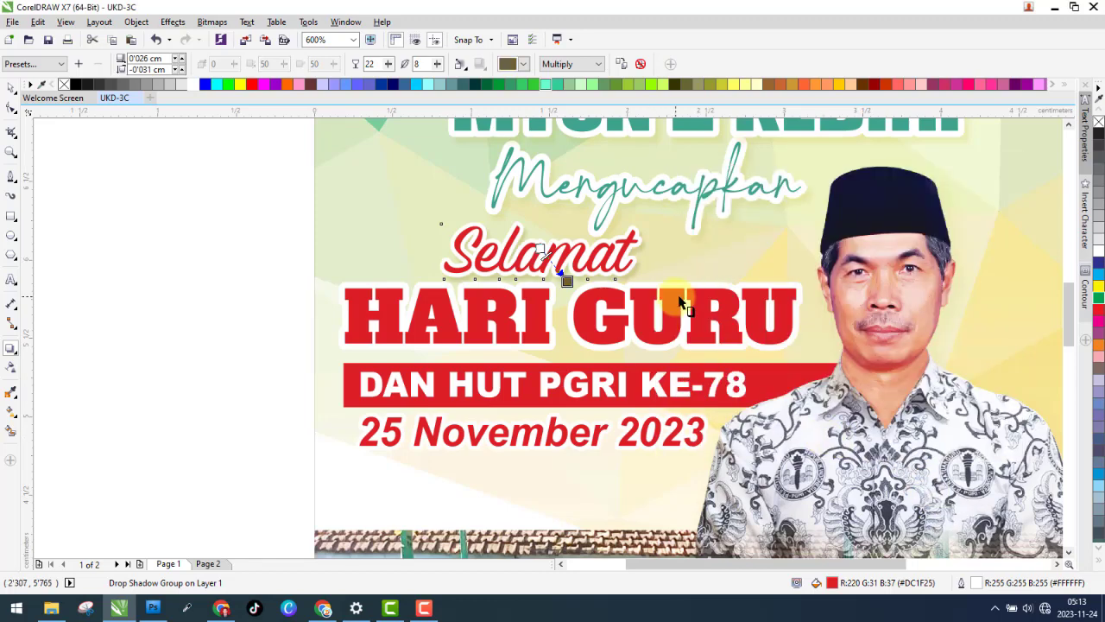
# - Copy the drop shadow properties from "Selamat" to the "HARI GURU" text
pyautogui.scroll(2, 692, 296)
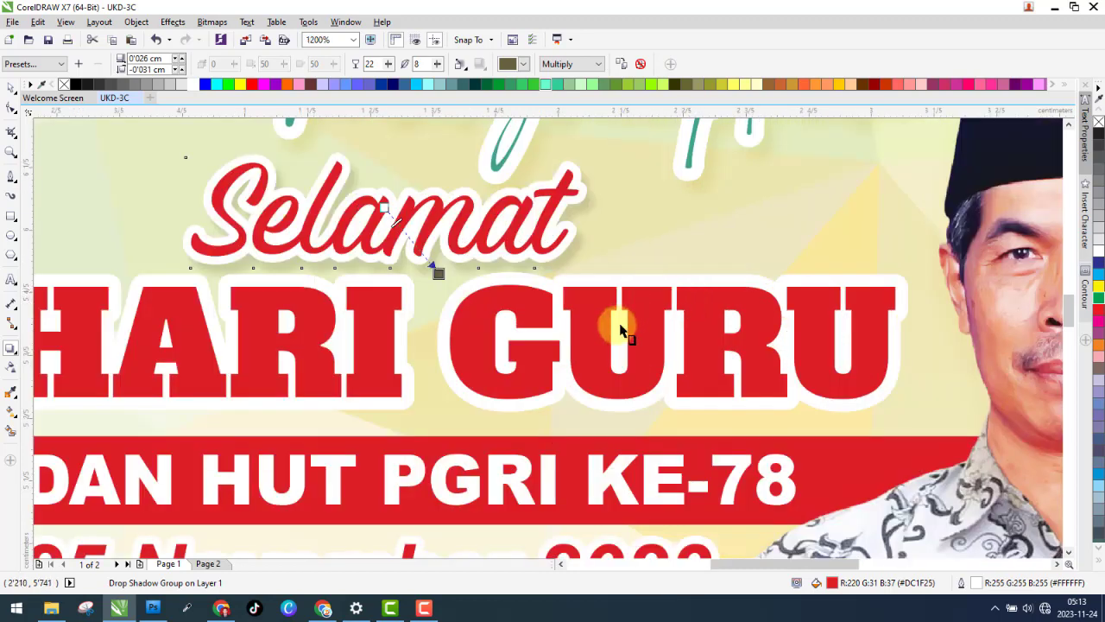
pyautogui.click(594, 346)
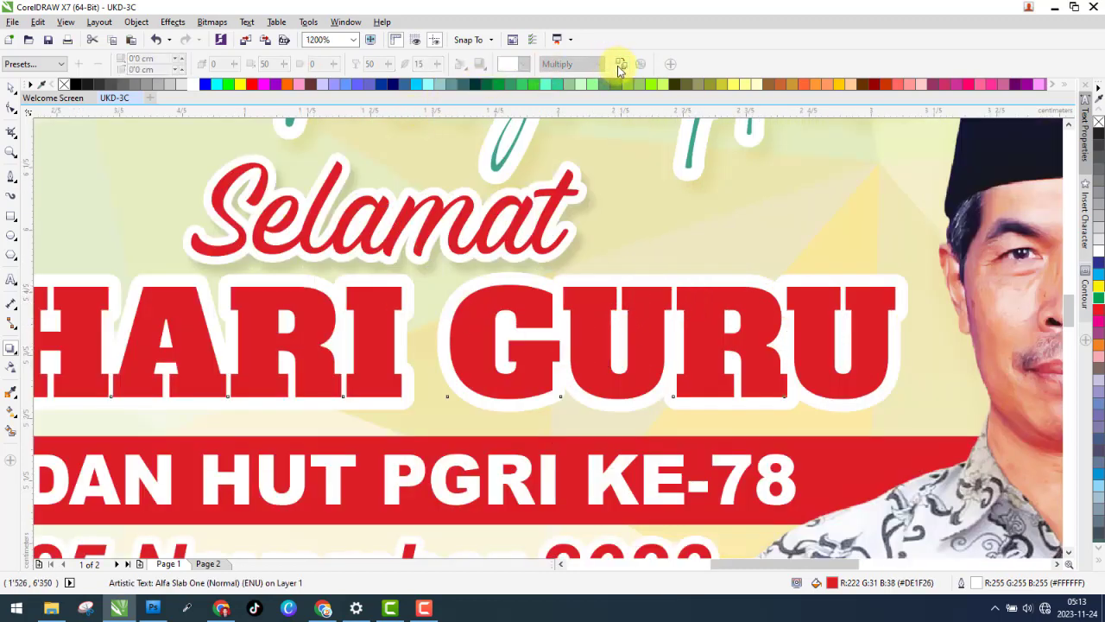
pyautogui.click(250, 258)
pyautogui.click(522, 331)
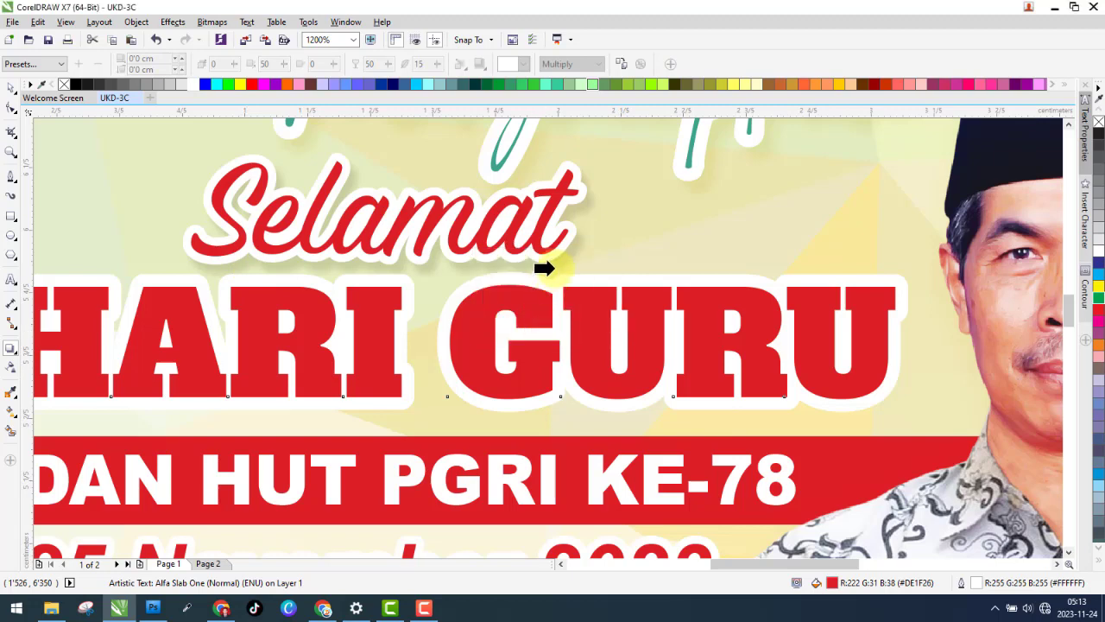
pyautogui.click(576, 251)
# - Copy the drop shadow properties from "Selamat" to the "25 November 2023" text
pyautogui.scroll(-2, 506, 356)
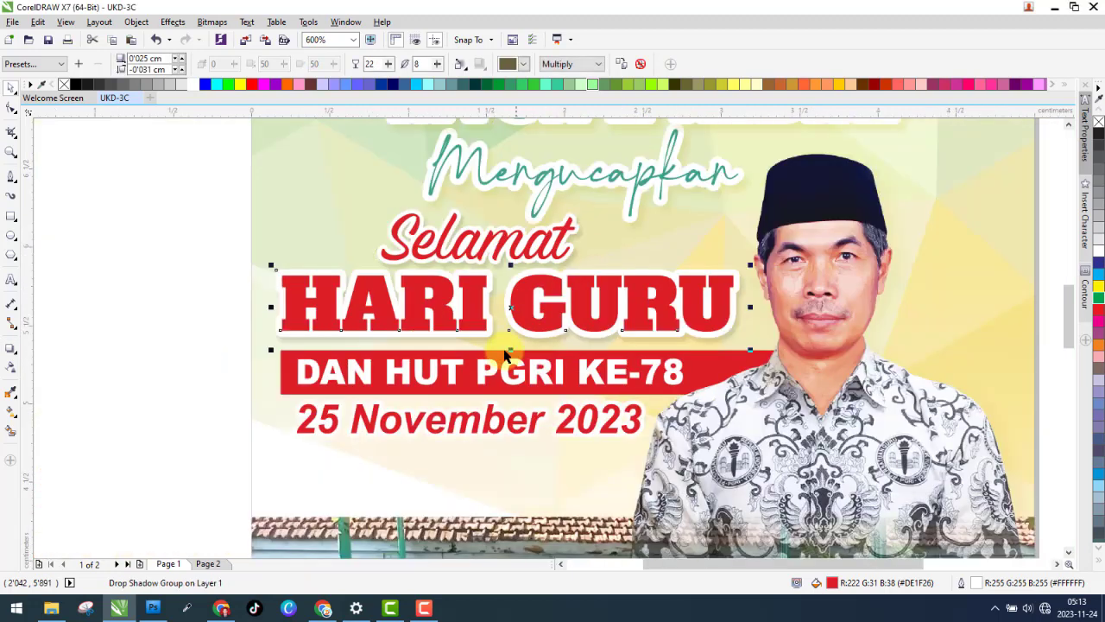
pyautogui.click(450, 408)
pyautogui.click(12, 350)
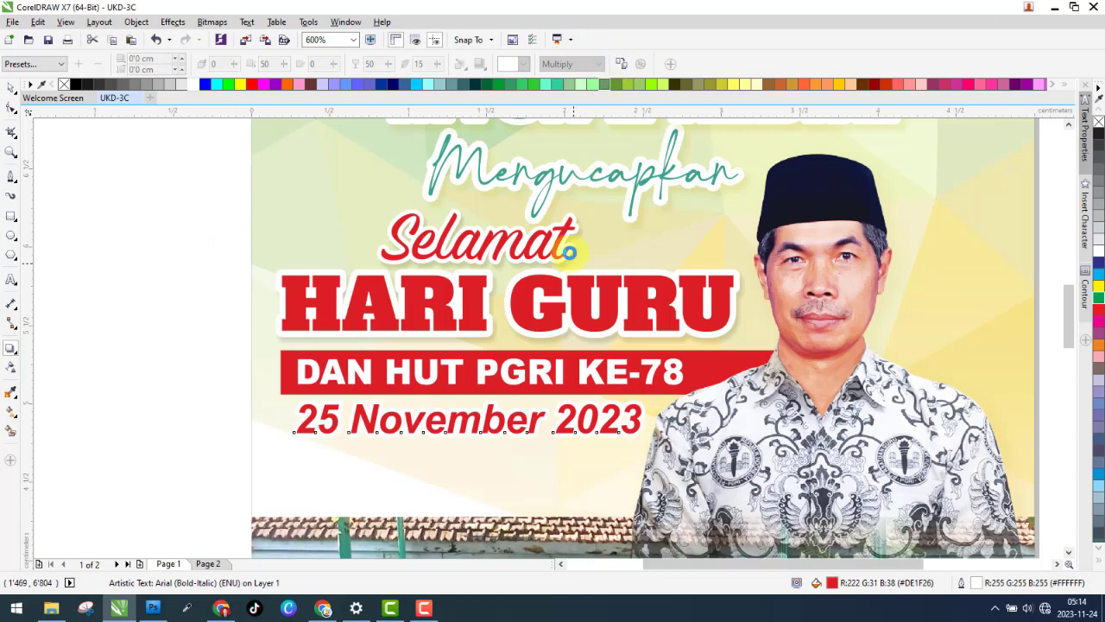
pyautogui.click(570, 252)
pyautogui.click(197, 320)
# - Compare the lower part of page 1 with the page 2 original and place a copy of "Selamat" beside the original's slogans
pyautogui.scroll(-4, 197, 320)
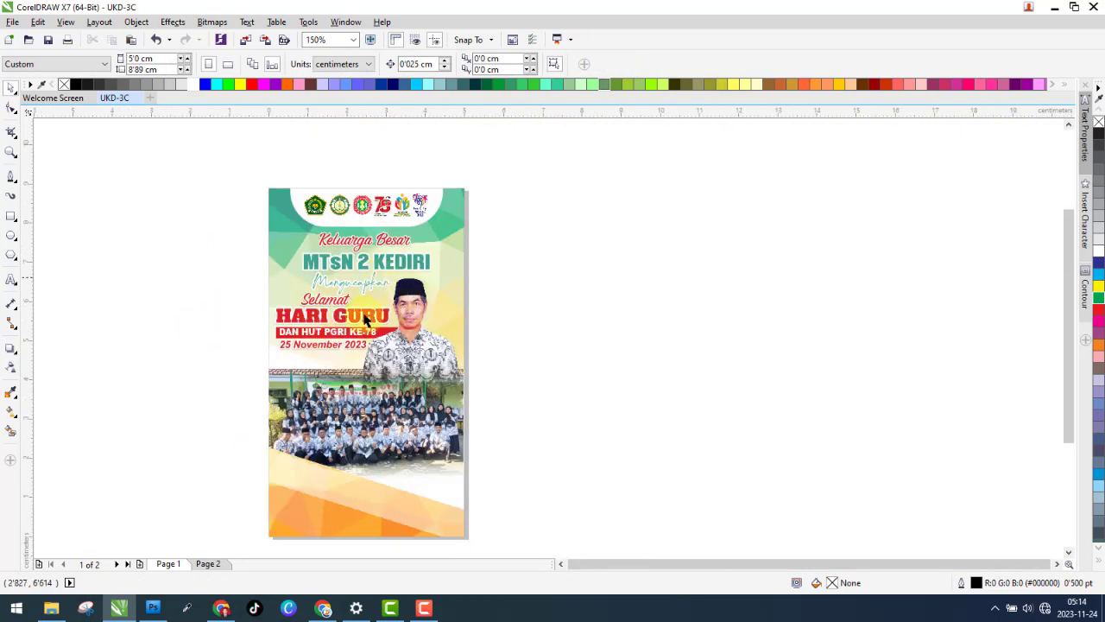
pyautogui.scroll(-2, 337, 440)
pyautogui.scroll(4, 323, 437)
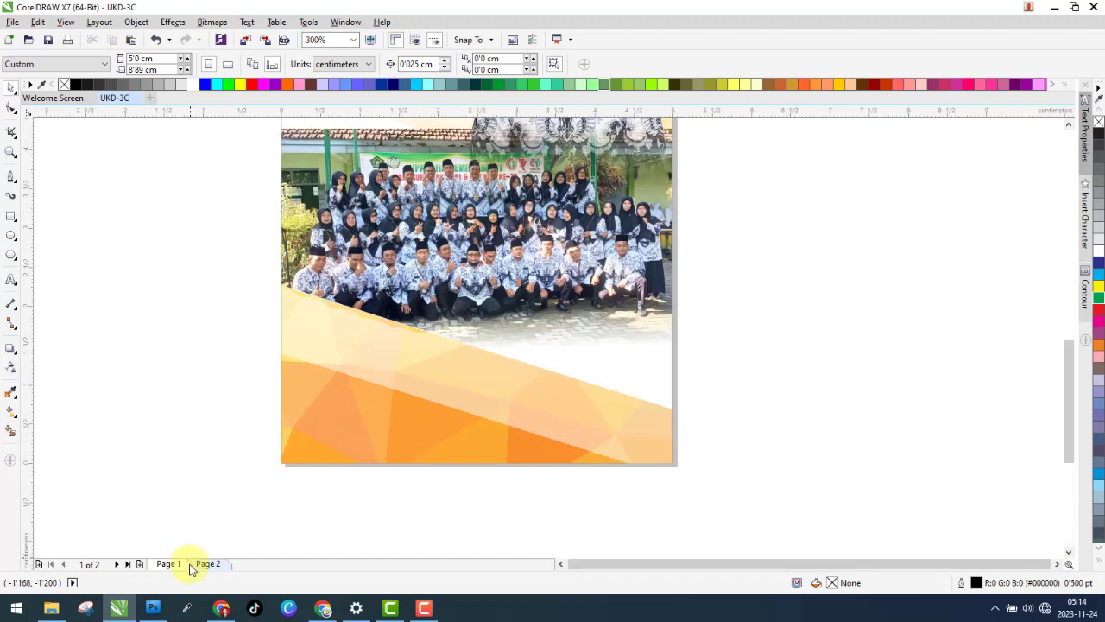
pyautogui.click(205, 564)
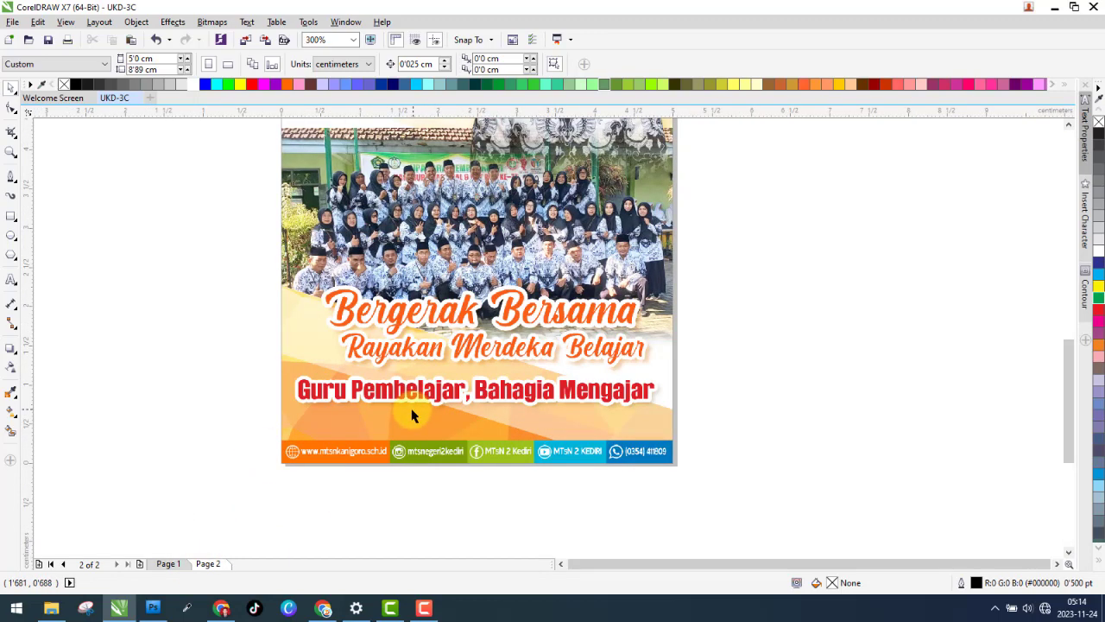
pyautogui.click(173, 565)
pyautogui.scroll(-2, 476, 345)
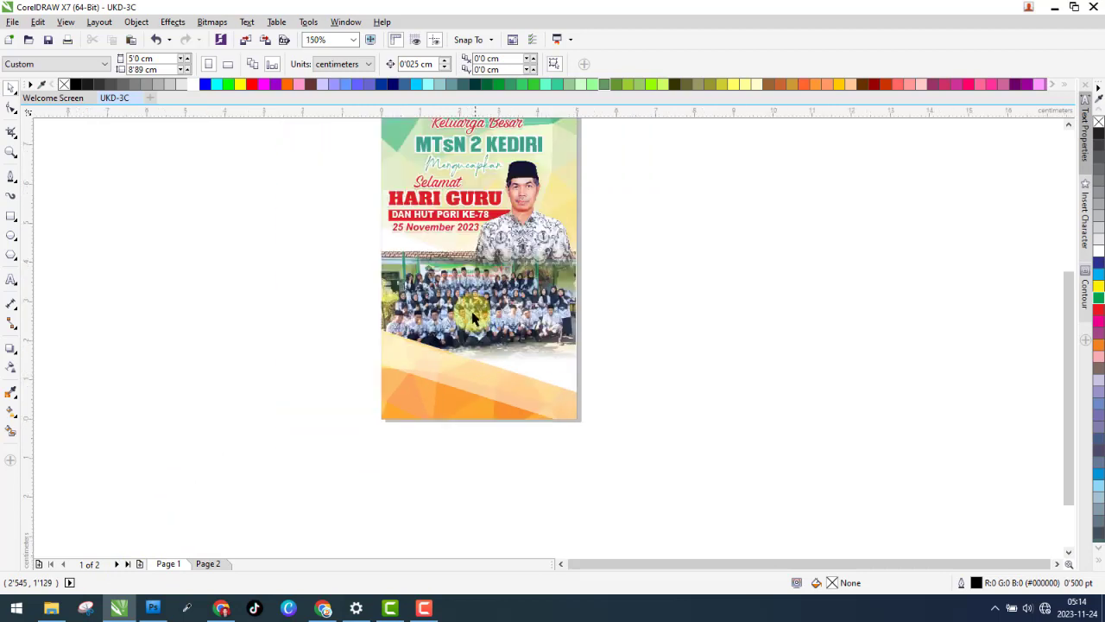
pyautogui.moveTo(353, 169); pyautogui.dragTo(610, 346)
pyautogui.click(209, 564)
pyautogui.scroll(2, 593, 345)
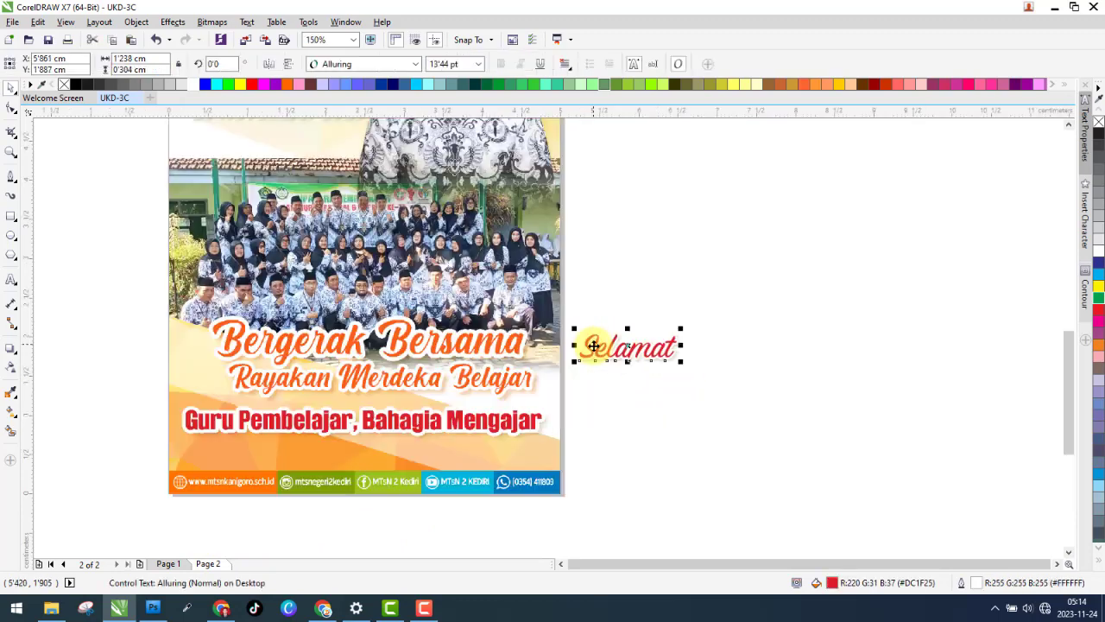
# - Change the font of the copied "Selamat" text to Cream Cake
pyautogui.click(380, 66)
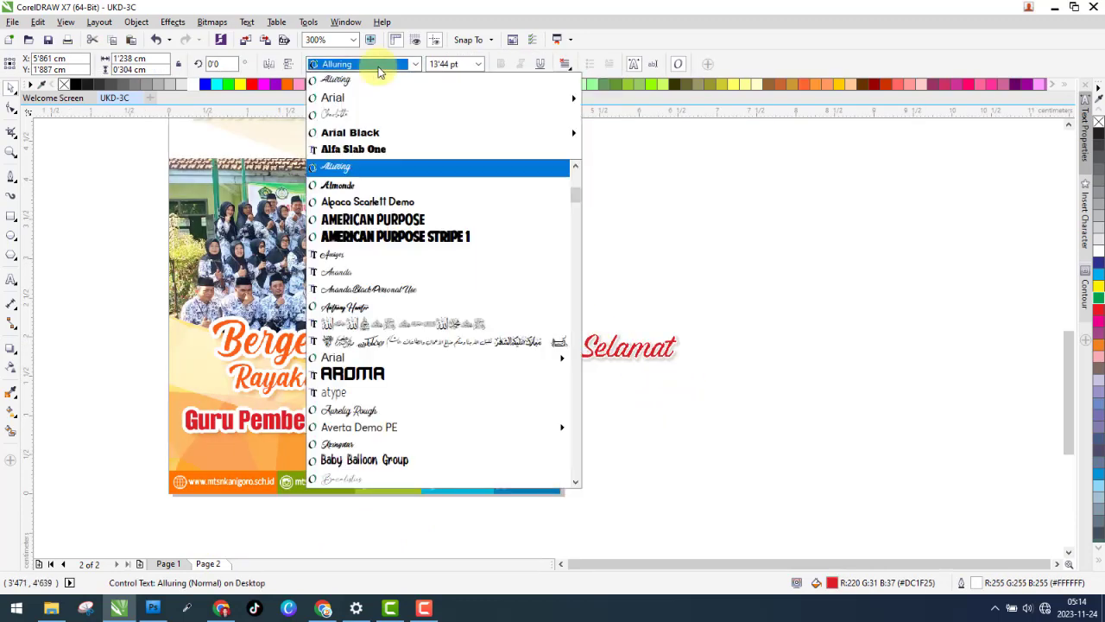
pyautogui.write('cr')
pyautogui.press('Return')
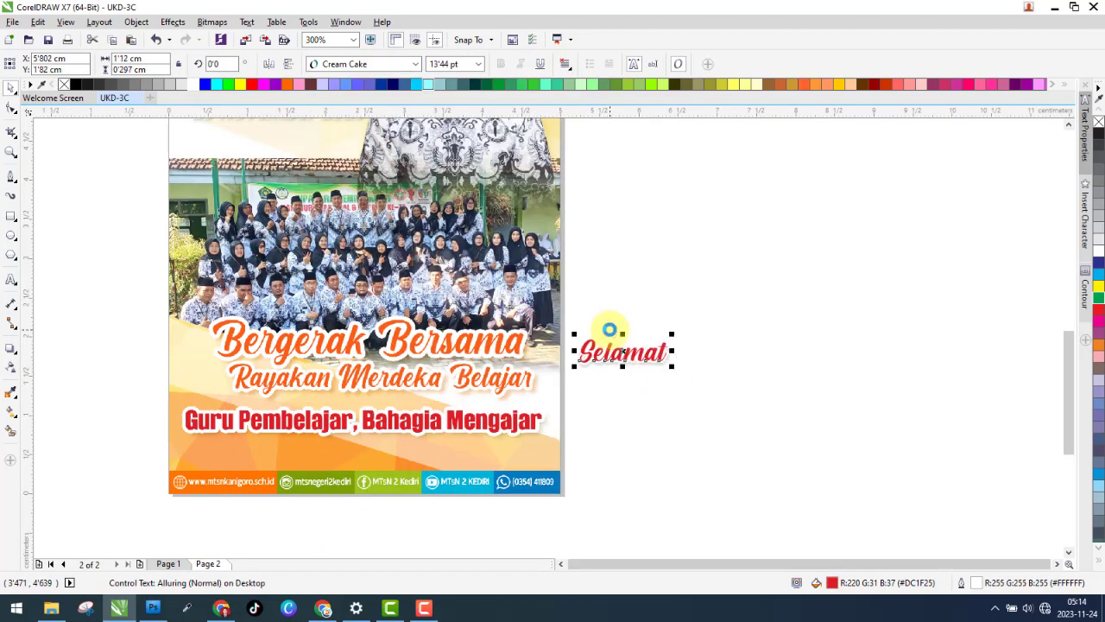
# - Shift the copied text slightly and replace its wording with "Bergerak Bersama"
pyautogui.moveTo(587, 347); pyautogui.dragTo(585, 333)
pyautogui.doubleClick(586, 332)
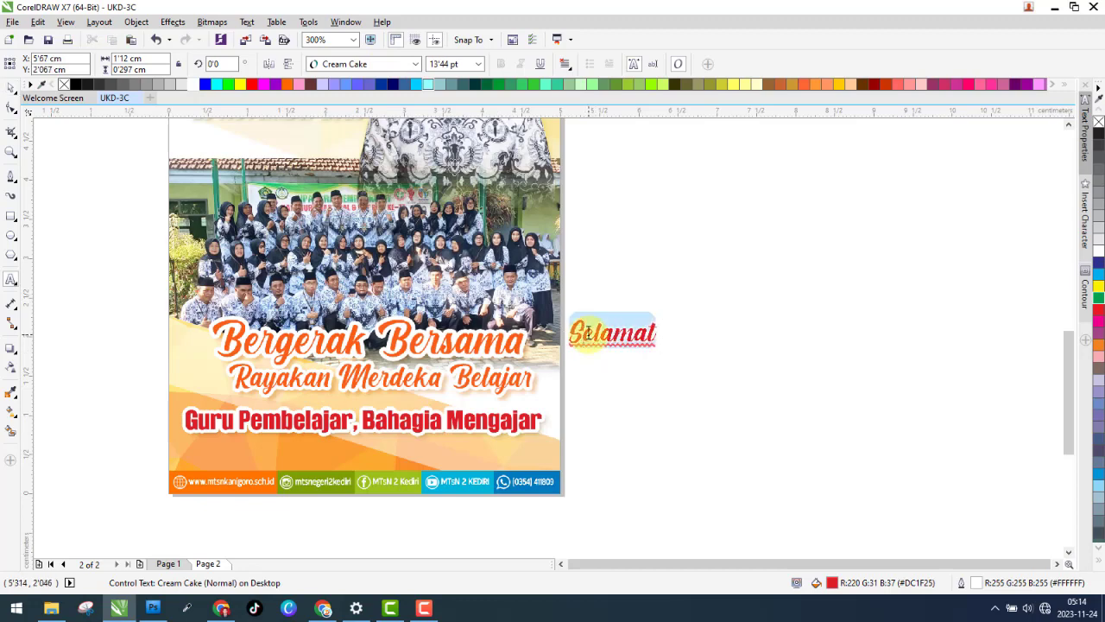
pyautogui.write('Bergerak Bers')
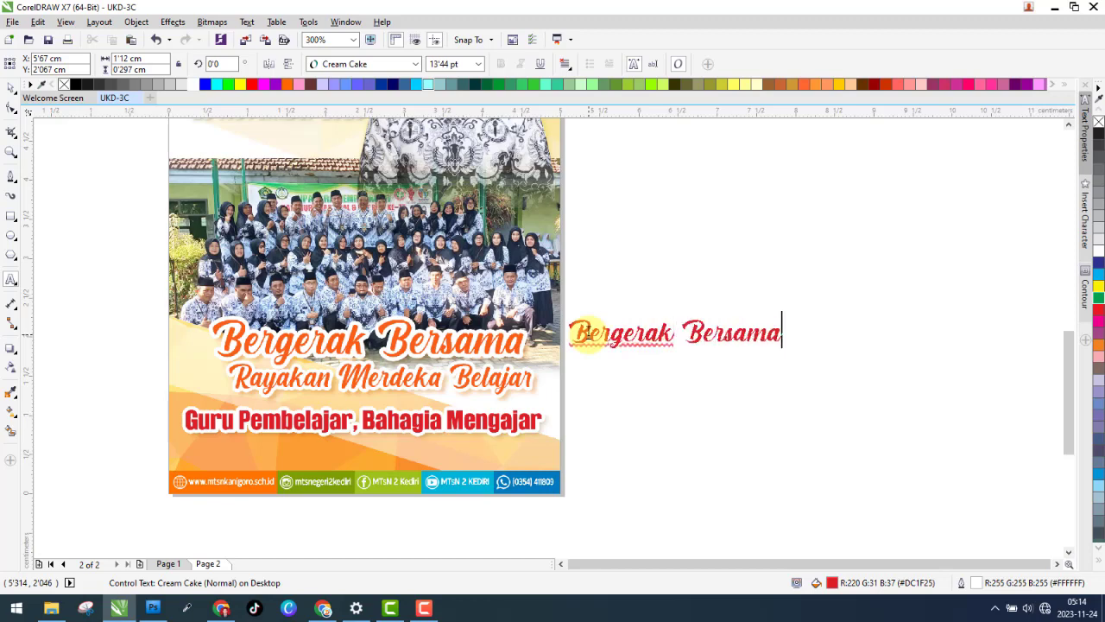
pyautogui.click(585, 334)
pyautogui.click(12, 89)
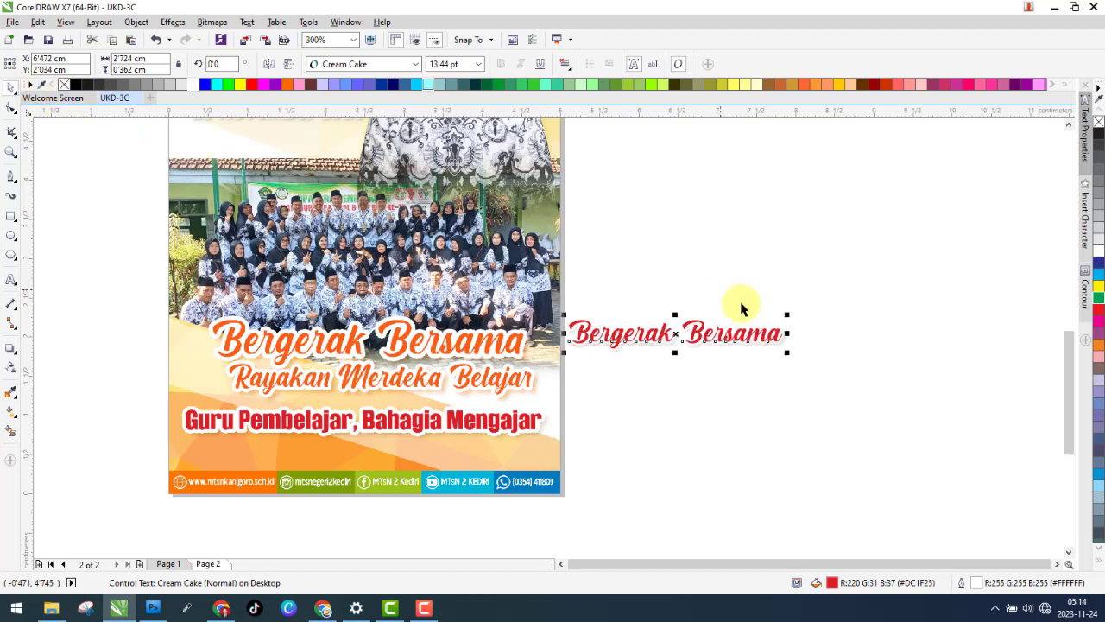
# - Enlarge the red "Bergerak Bersama" text to about 3.626 cm wide and place a copy of it over the original slogan
pyautogui.moveTo(787, 315); pyautogui.dragTo(857, 305)
pyautogui.moveTo(703, 334); pyautogui.dragTo(297, 331)
pyautogui.scroll(2, 215, 330)
pyautogui.moveTo(215, 329); pyautogui.dragTo(260, 312)
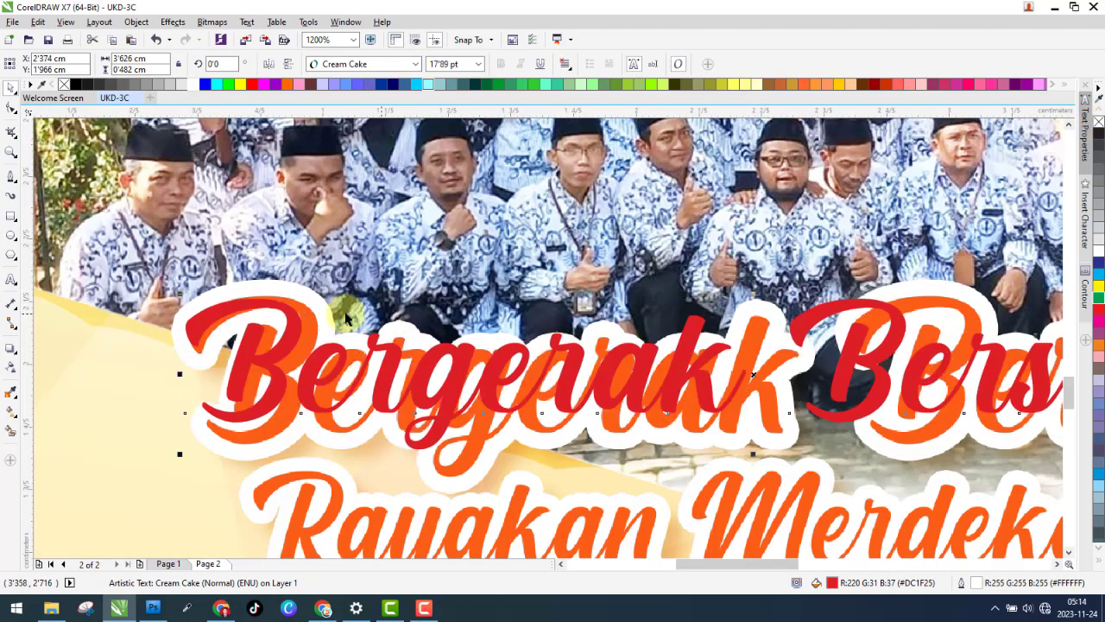
# - Fill the copied "Bergerak Bersama" with cyan, remove its outline and align its first letter with the original slogan
pyautogui.scroll(2, 201, 321)
pyautogui.click(1099, 273)
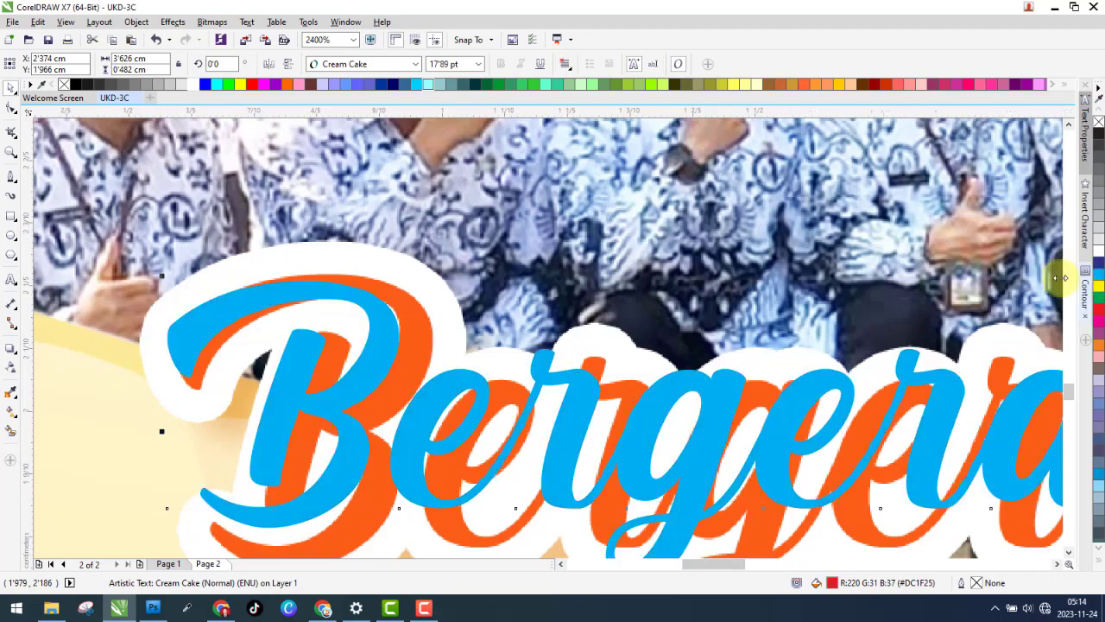
pyautogui.moveTo(215, 326); pyautogui.dragTo(198, 321)
pyautogui.scroll(-2, 253, 333)
pyautogui.scroll(-10, 253, 332)
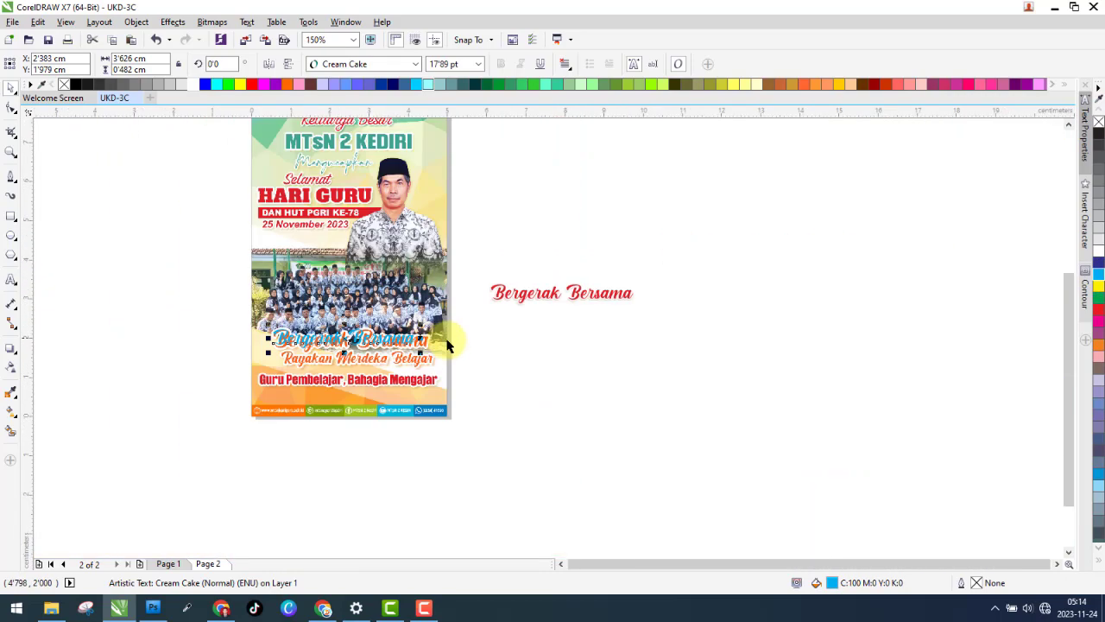
# - Scale the cyan "Bergerak Bersama" to about 4.01 cm wide and nudge it onto the original lettering
pyautogui.scroll(8, 407, 353)
pyautogui.moveTo(257, 378); pyautogui.dragTo(377, 424)
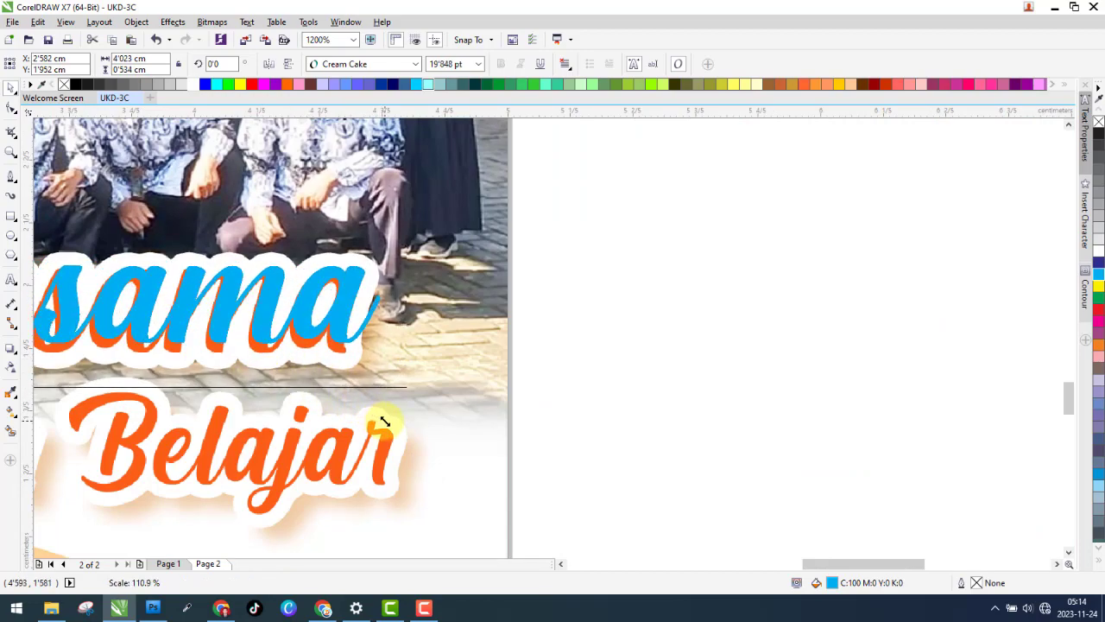
pyautogui.scroll(-8, 511, 348)
pyautogui.scroll(10, 570, 332)
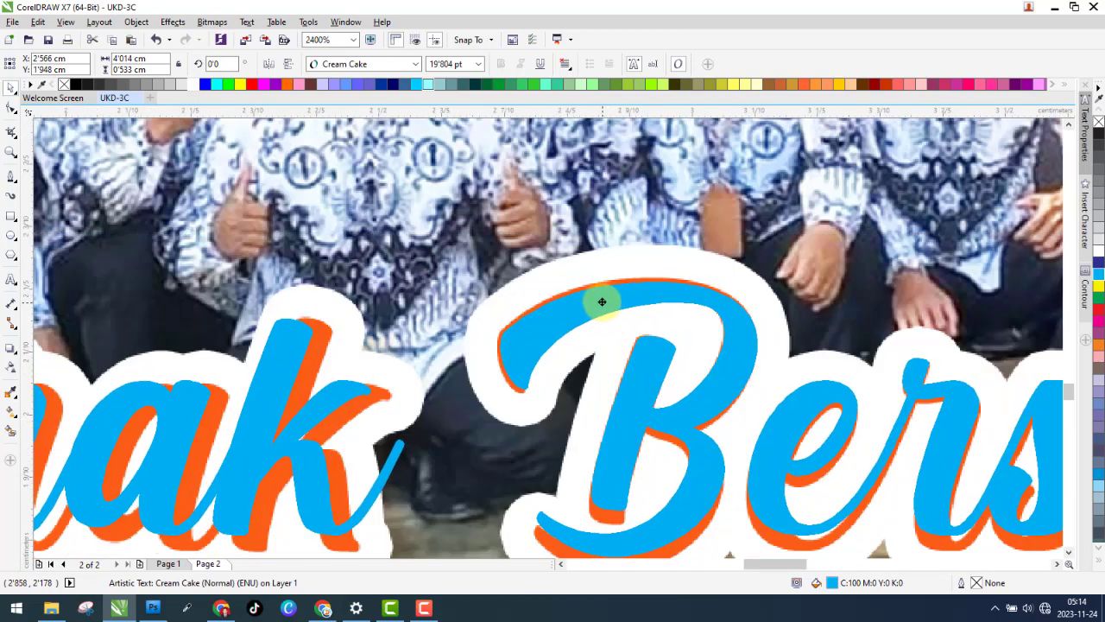
pyautogui.scroll(-5, 601, 299)
pyautogui.scroll(4, 563, 389)
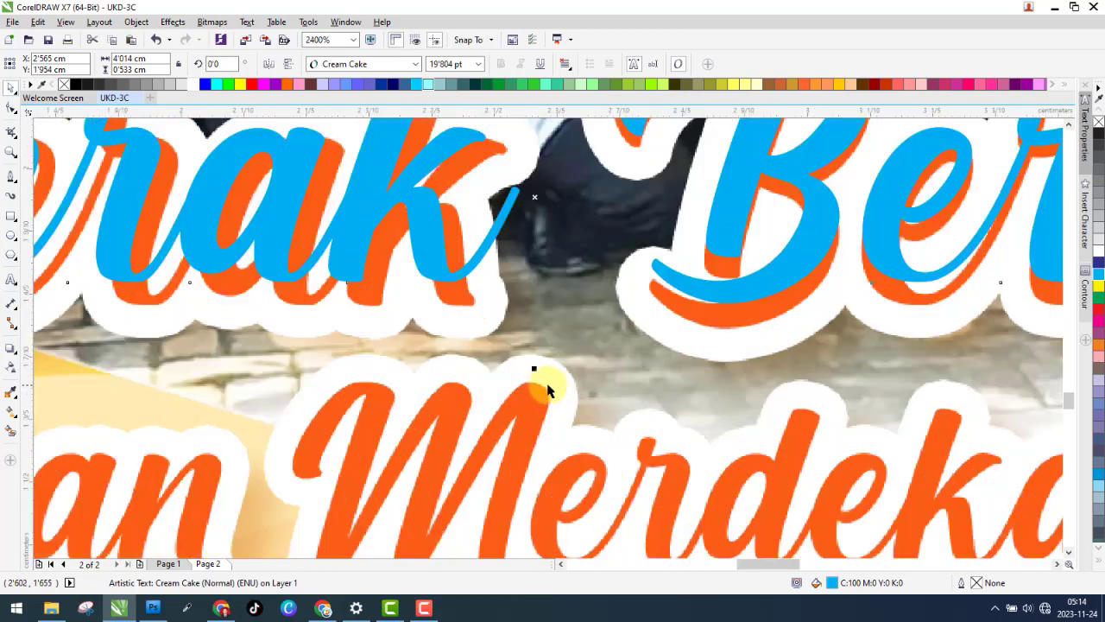
# - Stretch the cyan "Bergerak Bersama" to about 0.579 cm high and narrow it to 4.0 cm to match the original
pyautogui.moveTo(535, 370); pyautogui.dragTo(545, 398)
pyautogui.scroll(-4, 410, 362)
pyautogui.scroll(4, 414, 363)
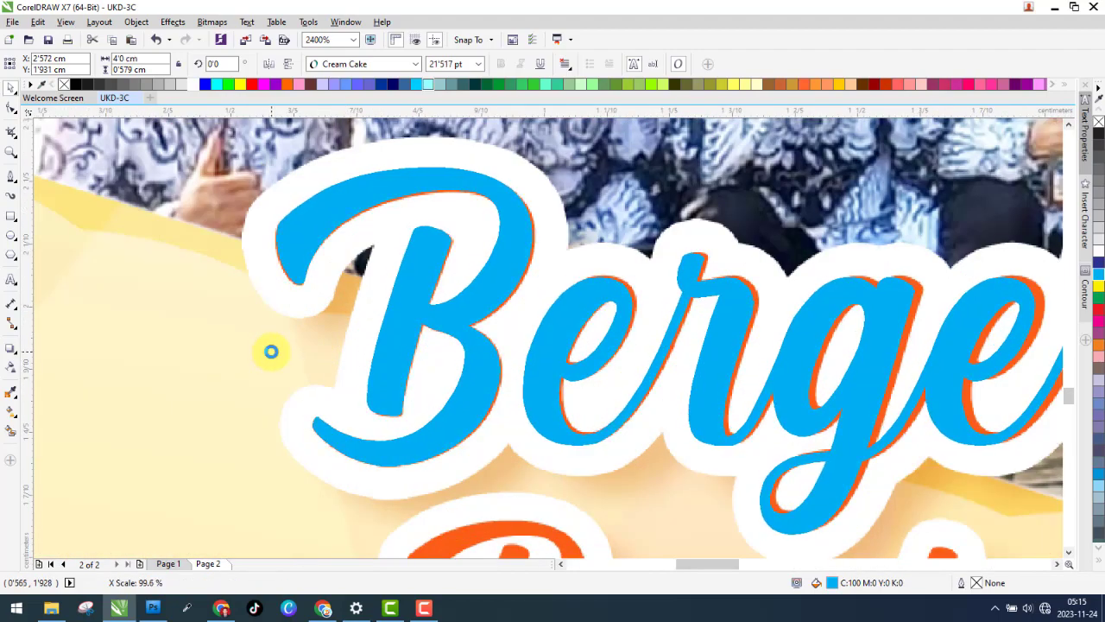
pyautogui.scroll(-8, 271, 350)
pyautogui.scroll(4, 400, 337)
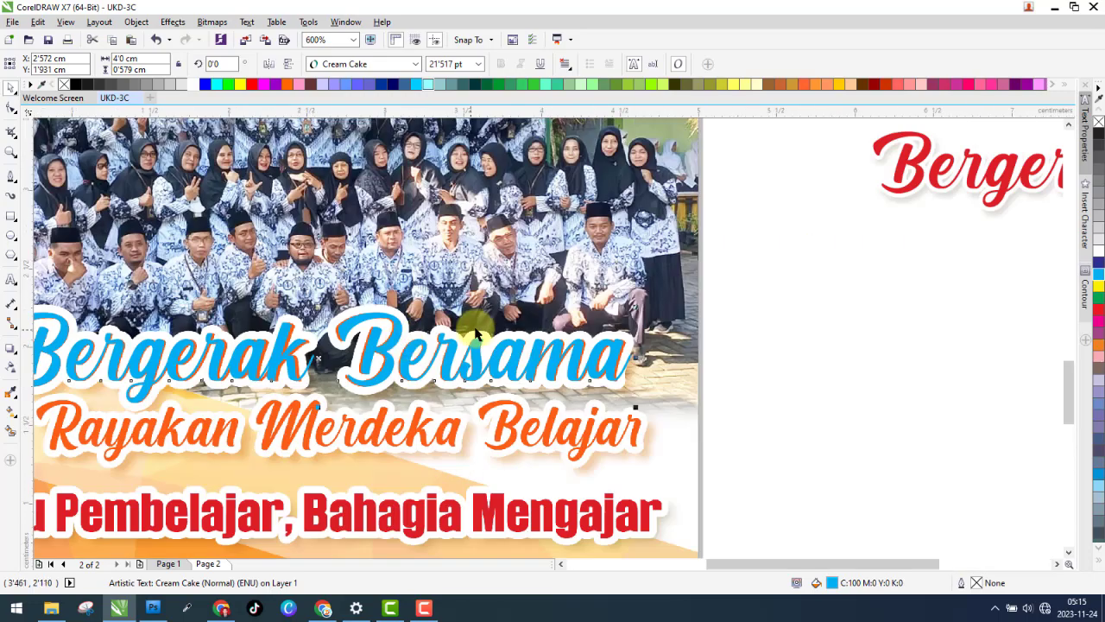
pyautogui.scroll(-4, 395, 328)
pyautogui.scroll(5, 469, 345)
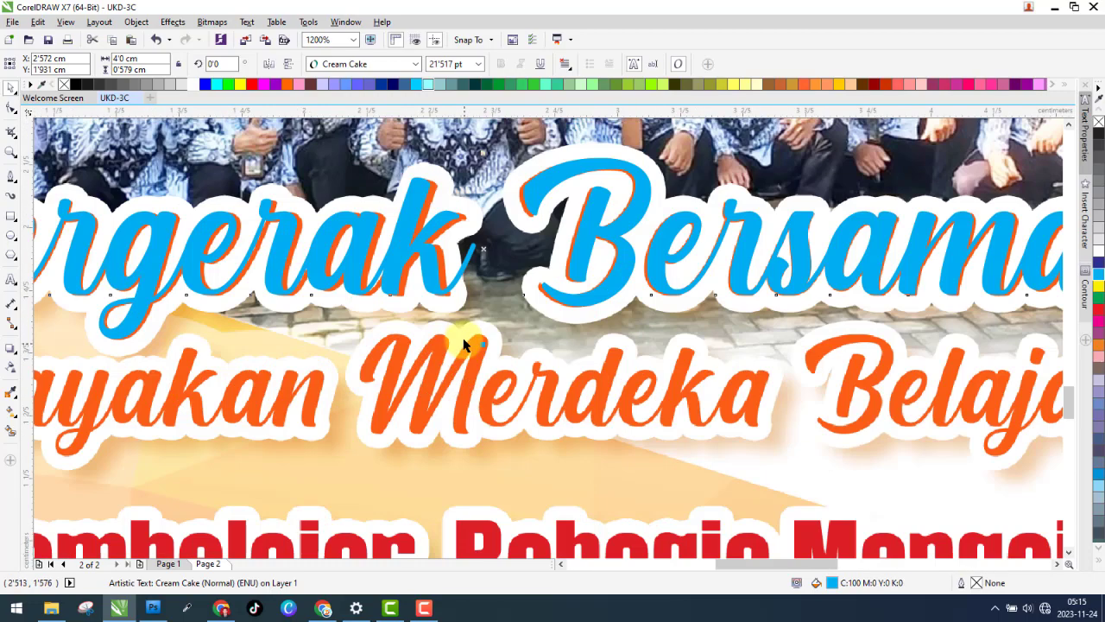
# - Duplicate the cyan "Bergerak Bersama" below itself and replace the copy's wording with "Rayakan Merdeka Belajar"
pyautogui.scroll(-1, 466, 294)
pyautogui.moveTo(438, 268); pyautogui.dragTo(439, 364)
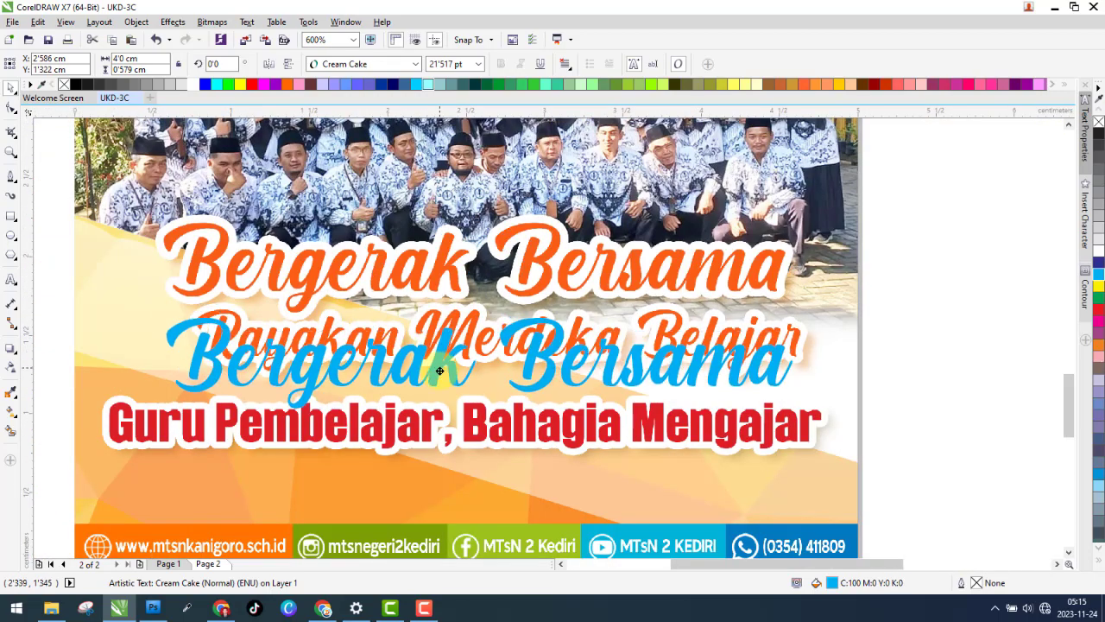
pyautogui.doubleClick(439, 367)
pyautogui.hotkey('ctrl', 'a')
pyautogui.write('Rayuak')
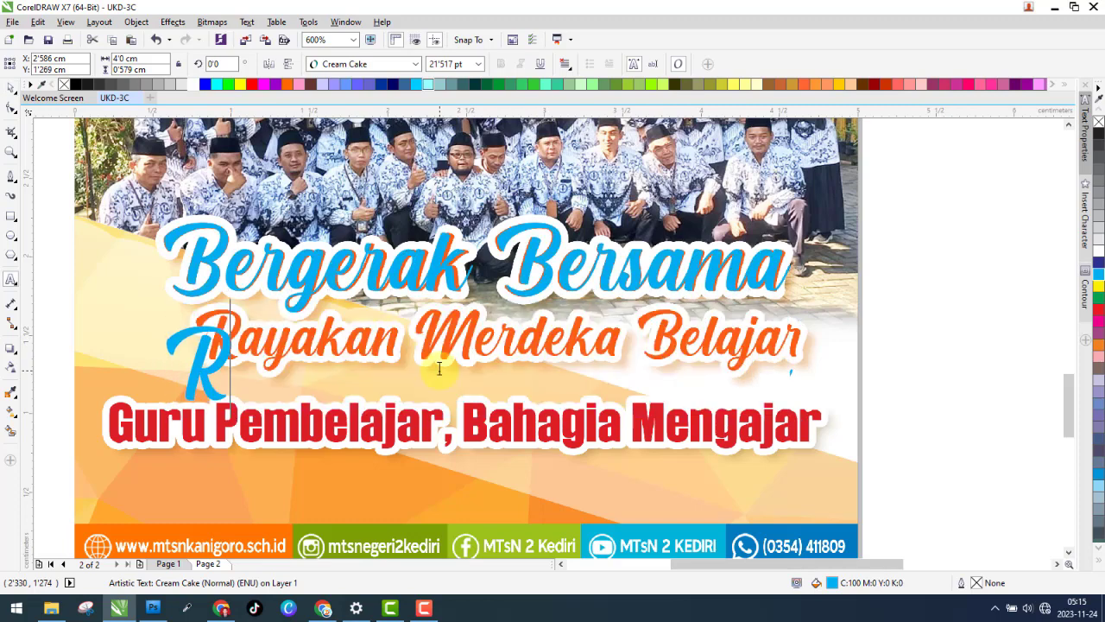
pyautogui.press('BackSpace')
pyautogui.press('BackSpace')
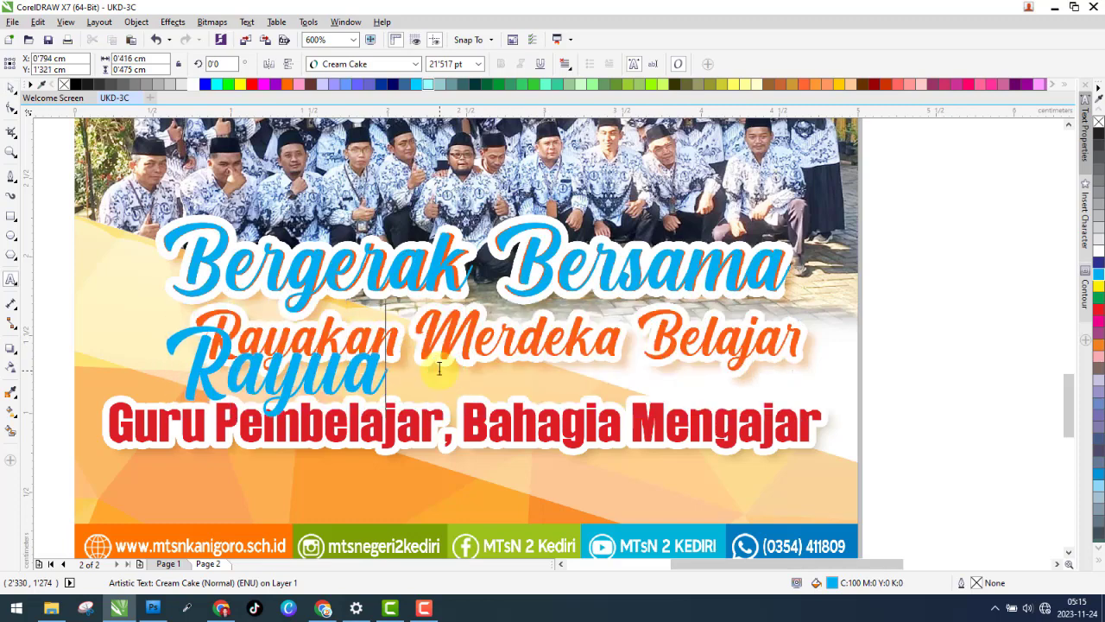
pyautogui.write('kan M')
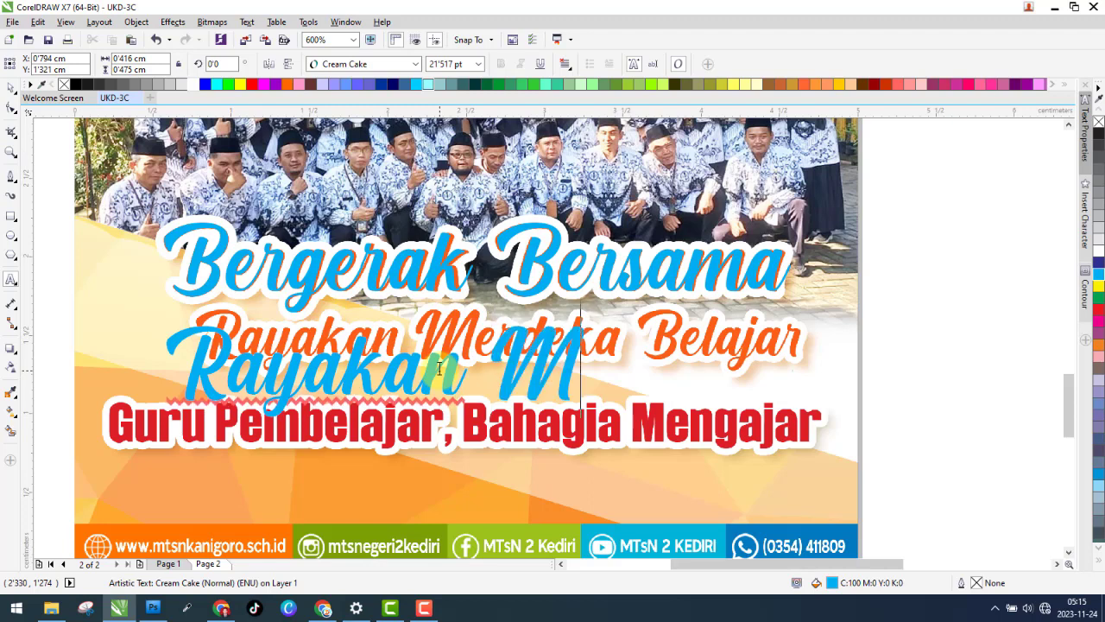
pyautogui.write('erdeka Be')
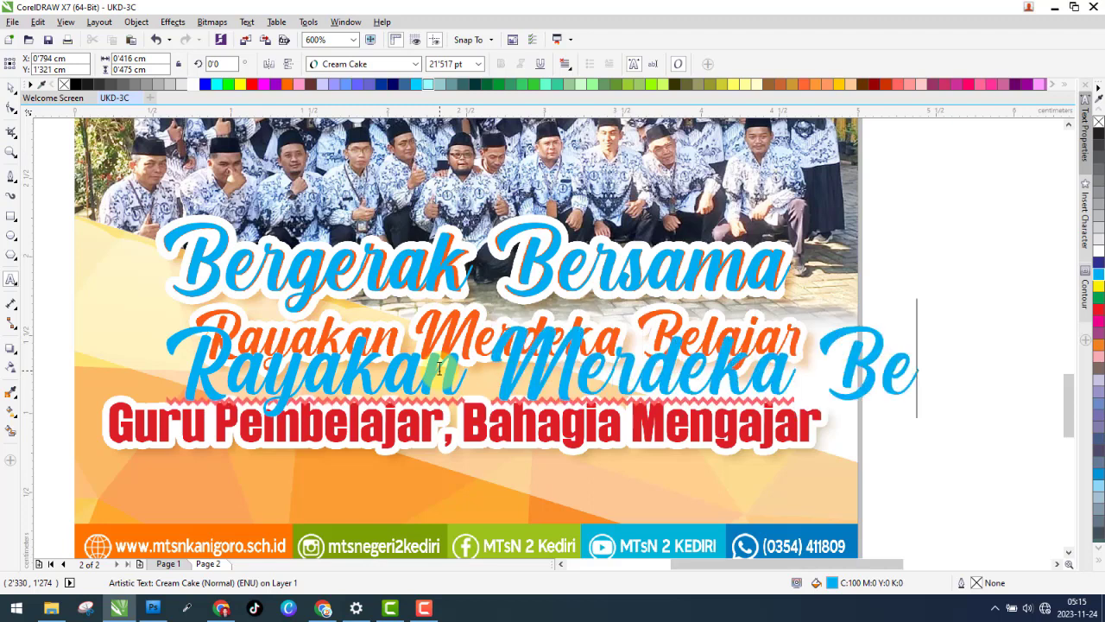
pyautogui.write('lajar')
pyautogui.click(7, 87)
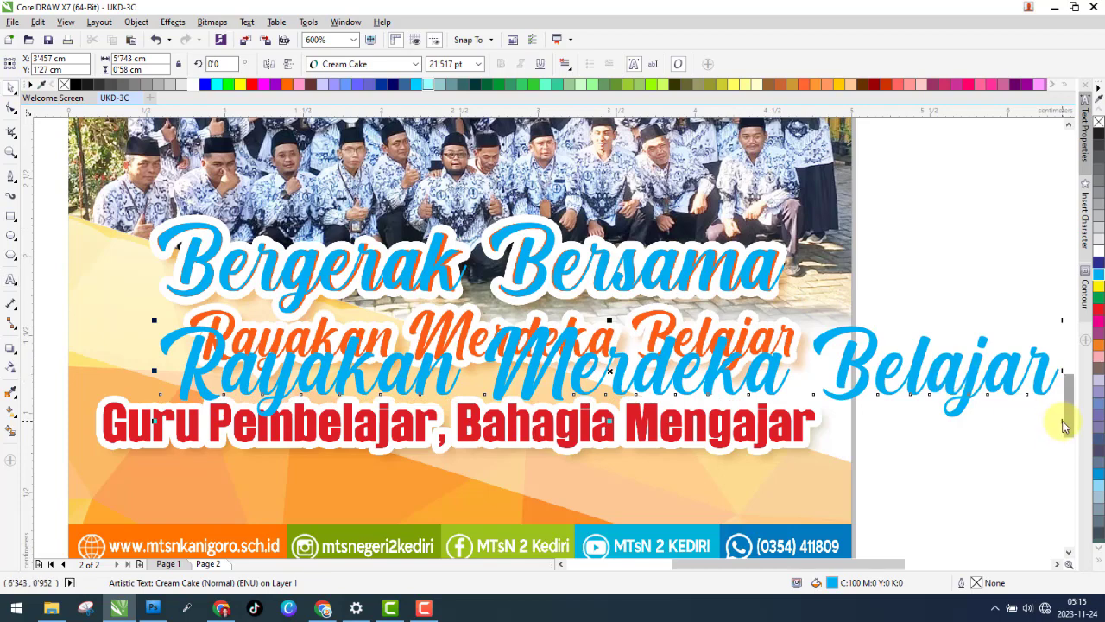
# - Fit the cyan "Rayakan Merdeka Belajar" over the original's second slogan line at about 3.9 cm wide and 0.4 cm high
pyautogui.moveTo(1061, 421); pyautogui.dragTo(918, 395)
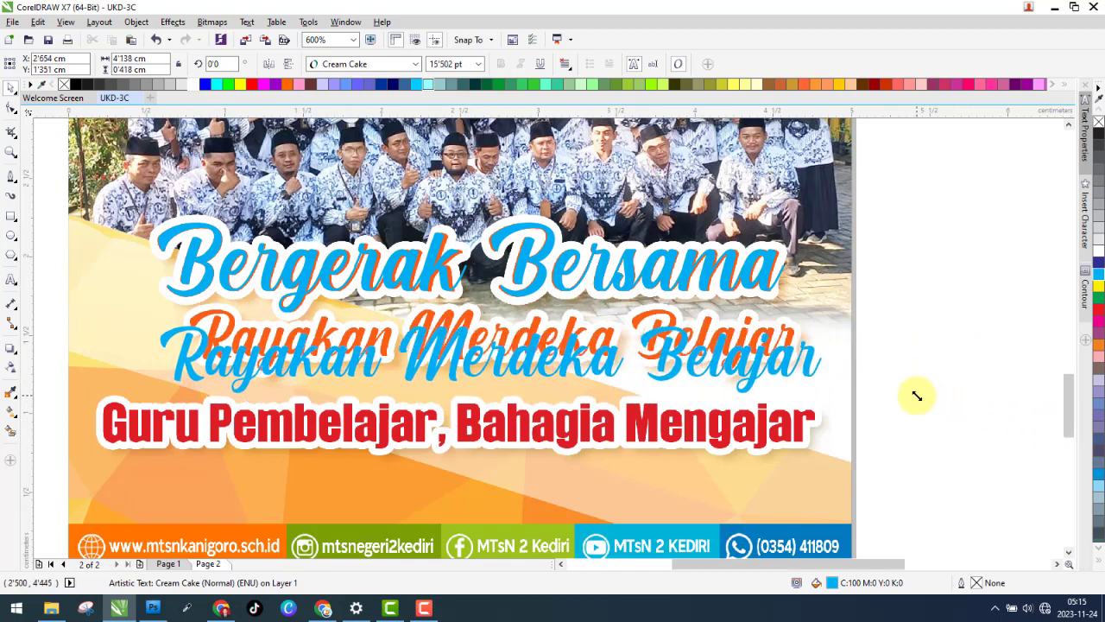
pyautogui.scroll(2, 207, 328)
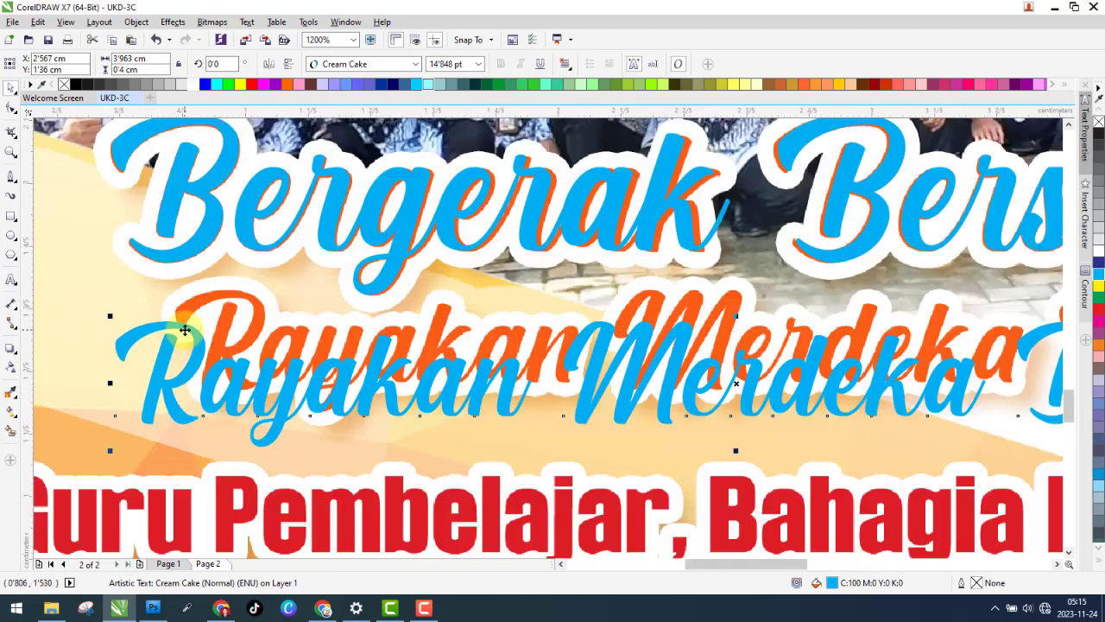
pyautogui.moveTo(207, 333); pyautogui.dragTo(241, 299)
pyautogui.scroll(-2, 795, 341)
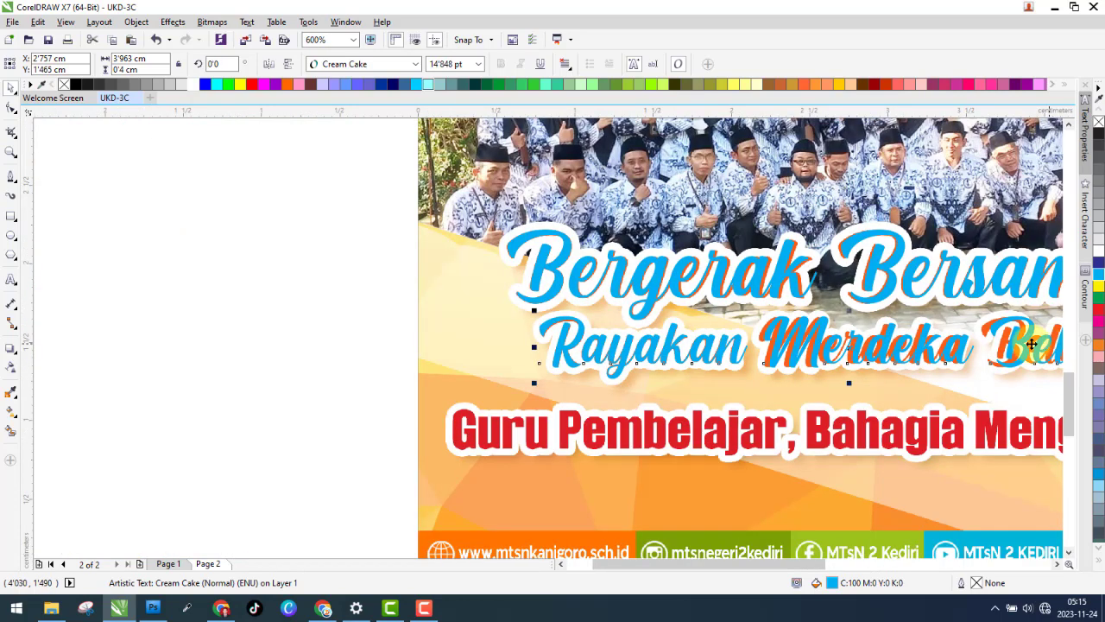
pyautogui.scroll(-2, 1028, 345)
pyautogui.scroll(6, 1035, 351)
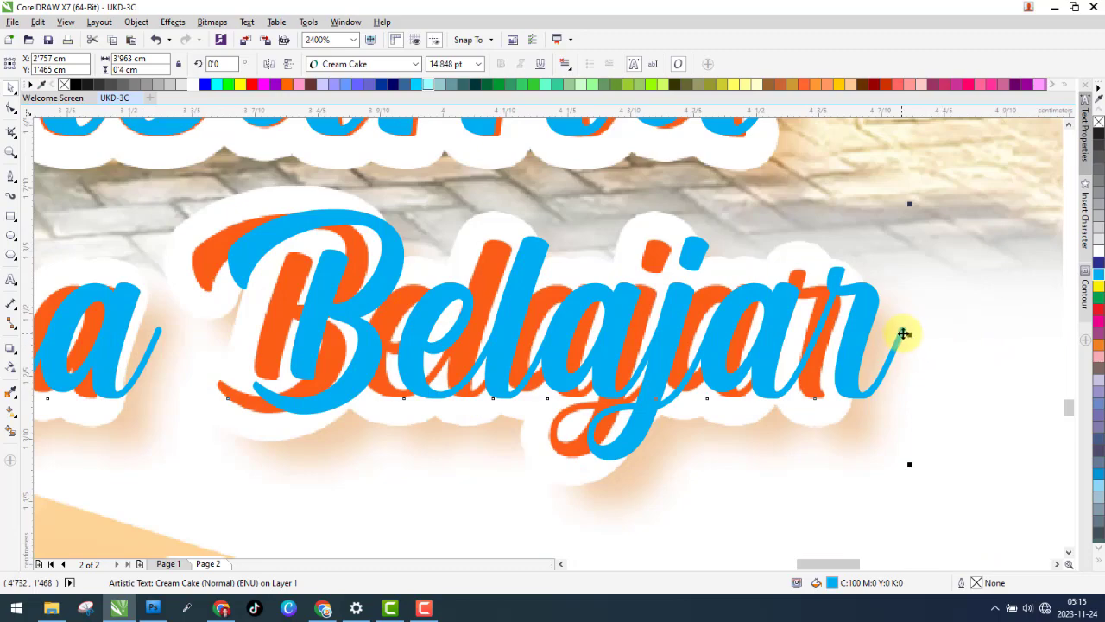
pyautogui.moveTo(910, 332); pyautogui.dragTo(869, 331)
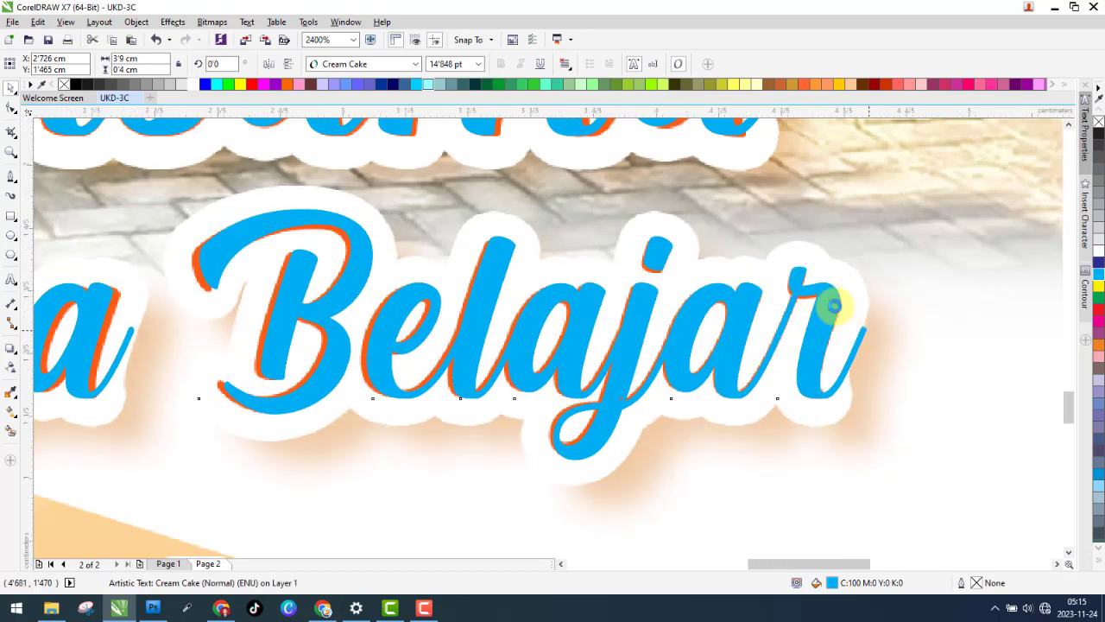
# - Move the red "Bergerak Bersama" text outside the page down to the level of the slogans
pyautogui.scroll(-6, 833, 307)
pyautogui.scroll(2, 937, 206)
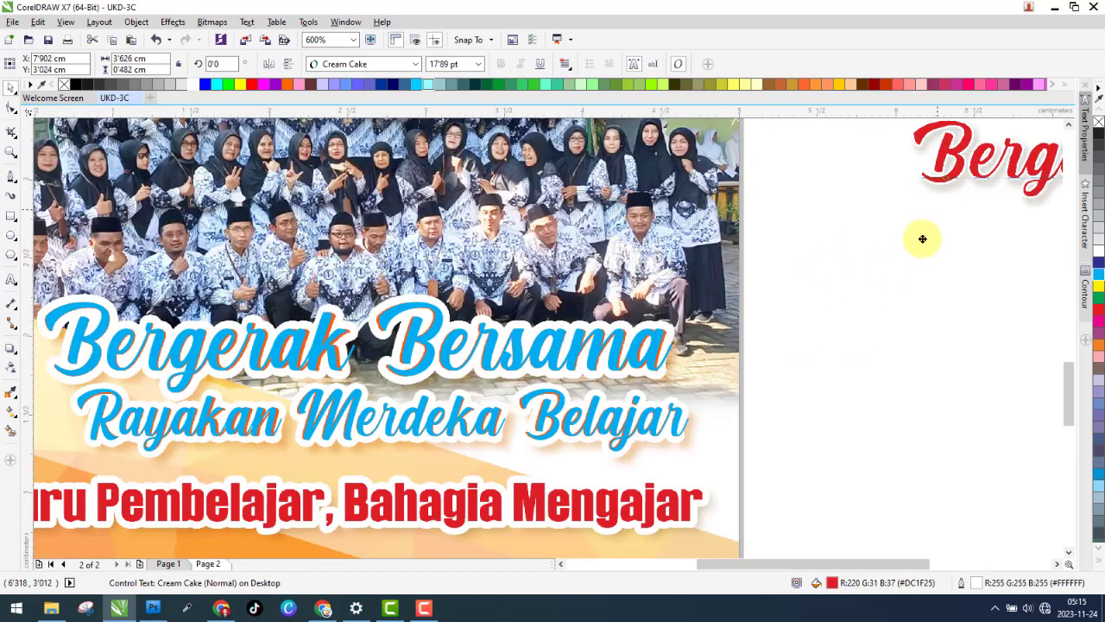
pyautogui.moveTo(923, 238); pyautogui.dragTo(851, 336)
pyautogui.scroll(-1, 550, 373)
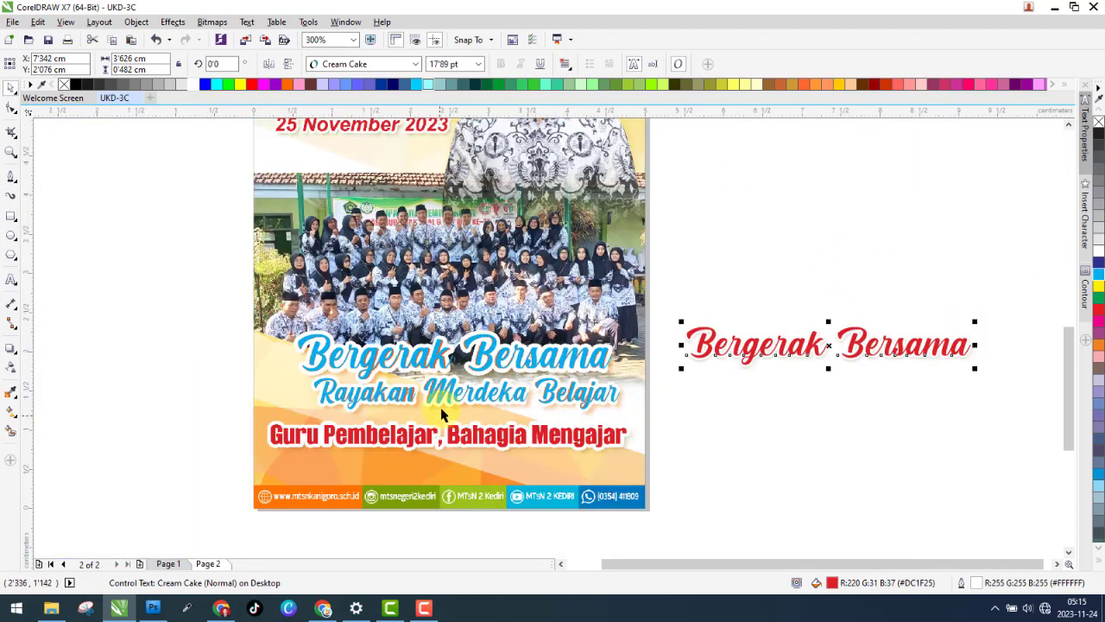
# - Duplicate the cyan "Rayakan Merdeka Belajar" below and replace the copy's wording with "Guru Pembelajar, Bahagia Mengajar"
pyautogui.moveTo(448, 395); pyautogui.dragTo(413, 461)
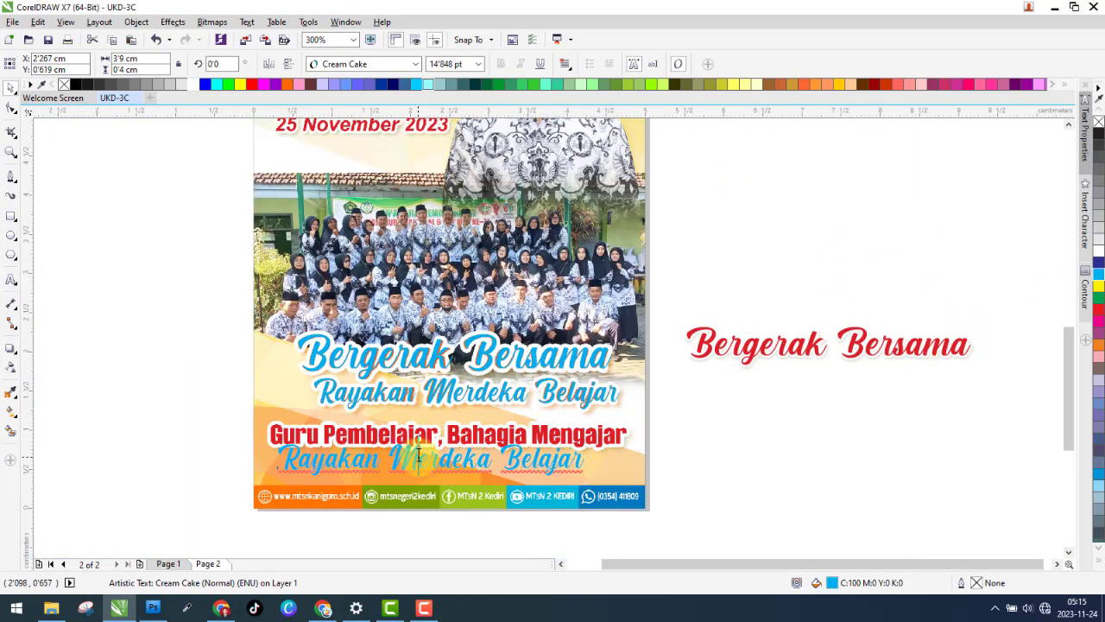
pyautogui.doubleClick(418, 456)
pyautogui.write('Guru Pembelajar Bahagia Mengajar')
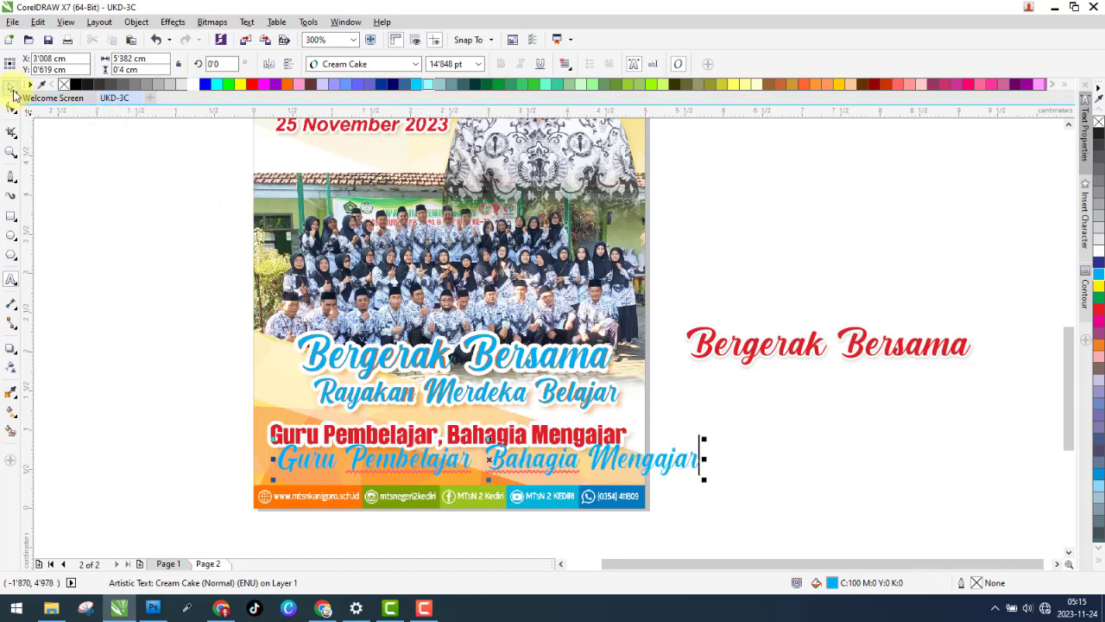
pyautogui.click(13, 89)
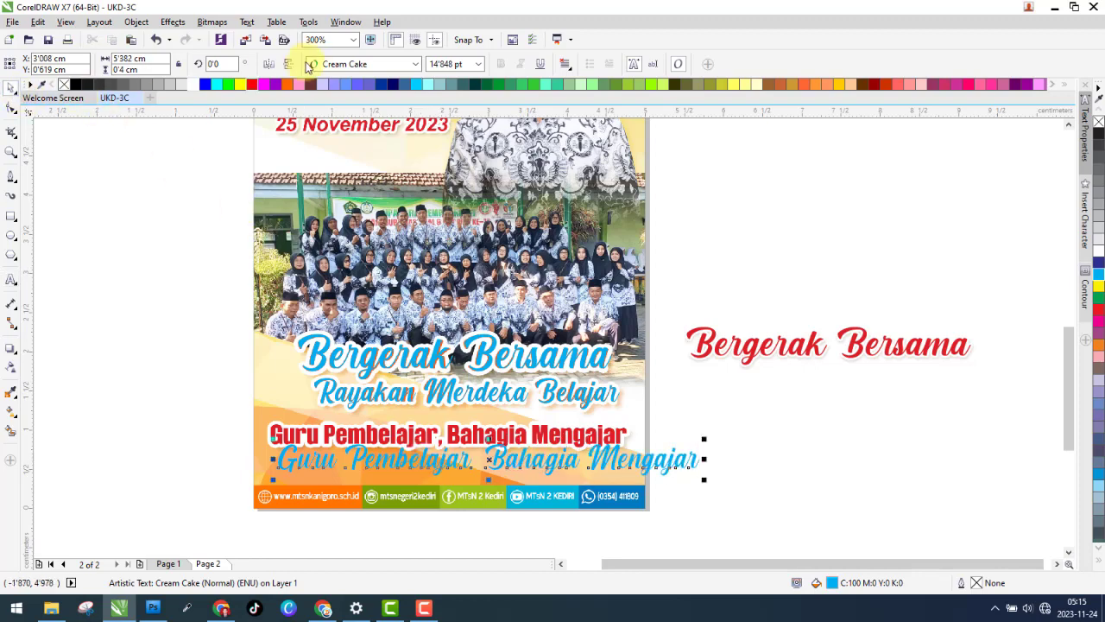
# - Change the font of the cyan "Guru Pembelajar, Bahagia Mengajar" text to Balibold
pyautogui.click(329, 66)
pyautogui.write('bali')
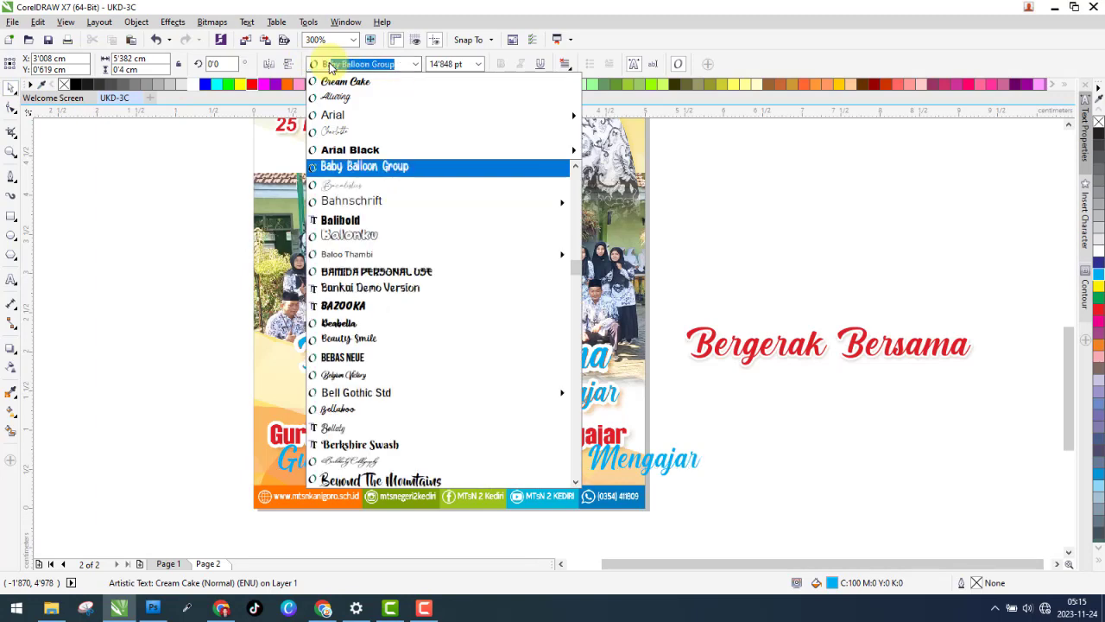
pyautogui.press('Return')
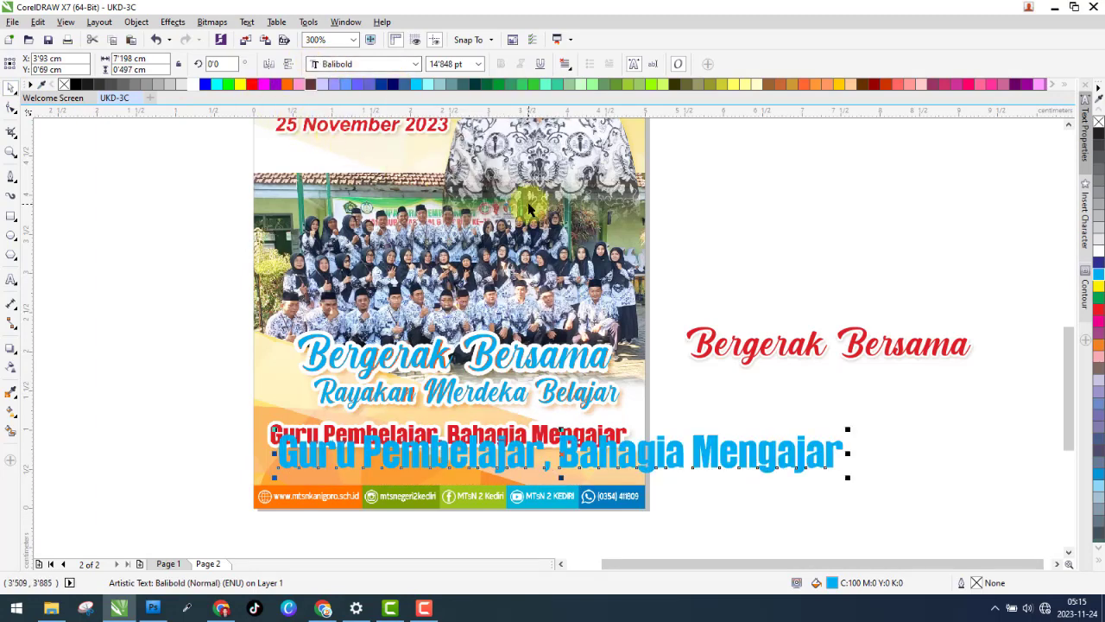
# - Scale "Guru Pembelajar, Bahagia Mengajar" to about 4.722 cm wide and align its start with the original's third slogan line
pyautogui.moveTo(847, 478); pyautogui.dragTo(662, 466)
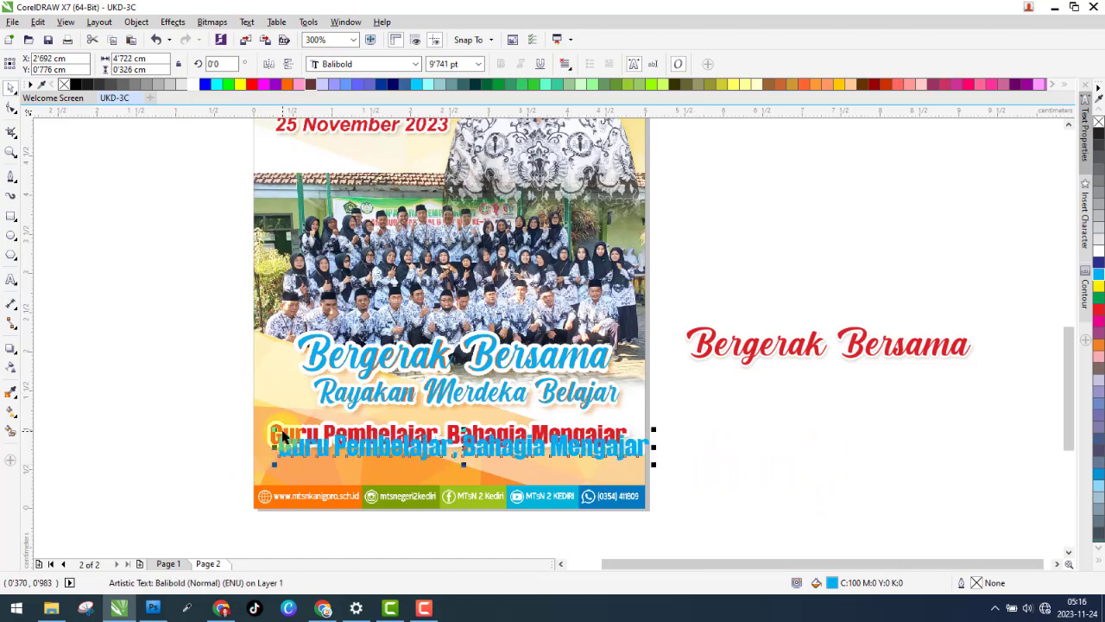
pyautogui.scroll(3, 281, 453)
pyautogui.moveTo(280, 457); pyautogui.dragTo(227, 388)
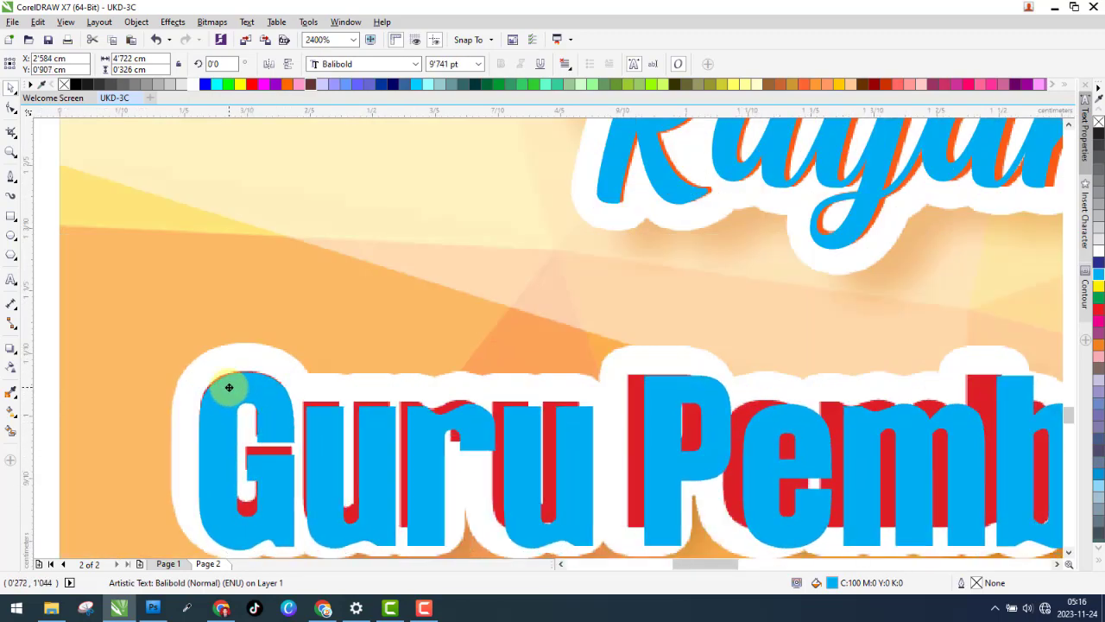
pyautogui.scroll(-3, 241, 388)
pyautogui.scroll(3, 636, 402)
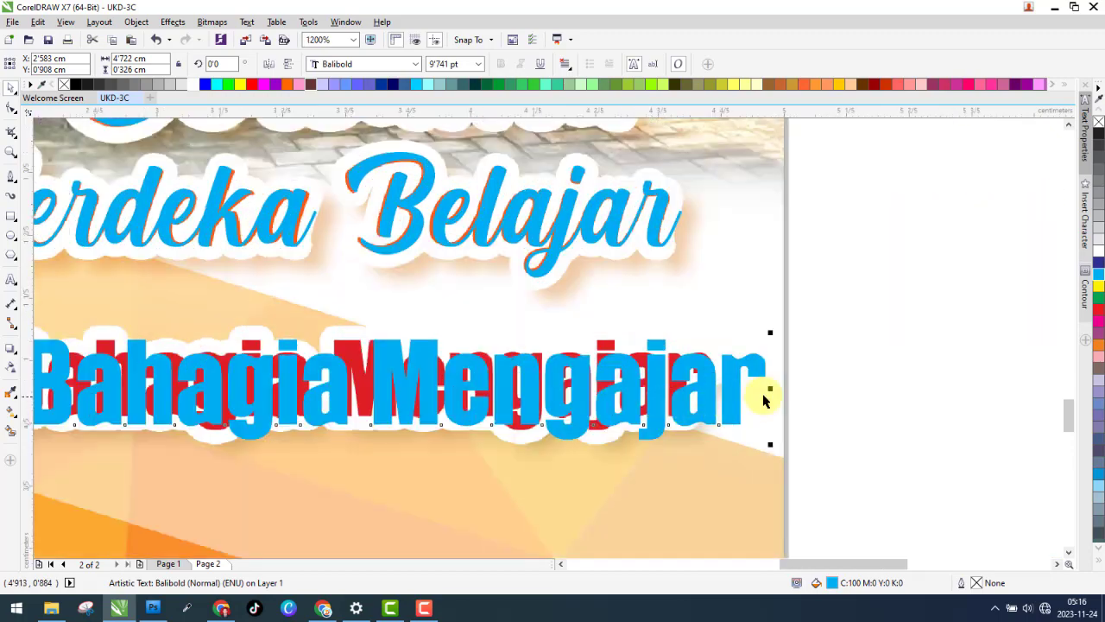
# - Narrow "Guru Pembelajar, Bahagia Mengajar" to about 4.545 cm wide and reduce its height to about 0.294 cm to cover the original
pyautogui.moveTo(772, 382); pyautogui.dragTo(676, 382)
pyautogui.scroll(-2, 677, 382)
pyautogui.scroll(2, 310, 410)
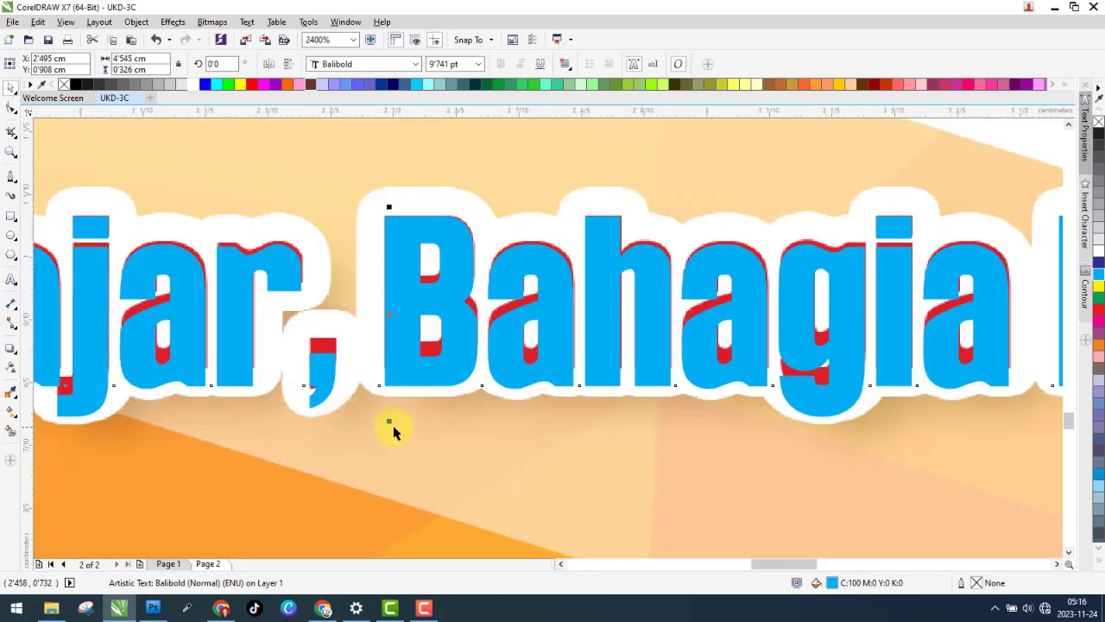
pyautogui.scroll(-1, 391, 413)
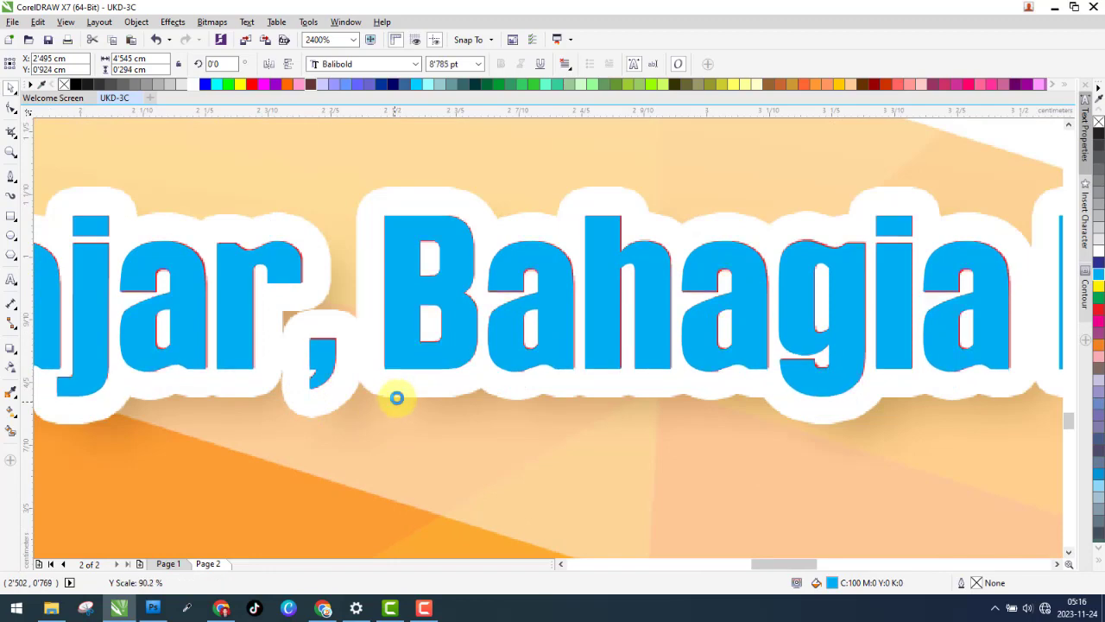
pyautogui.moveTo(395, 397); pyautogui.dragTo(415, 378)
pyautogui.scroll(-2, 414, 378)
pyautogui.scroll(-2, 415, 378)
# - Copy the outline color and fill from the red "Bergerak Bersama" beside the page to the cyan "Bergerak Bersama"
pyautogui.click(666, 274)
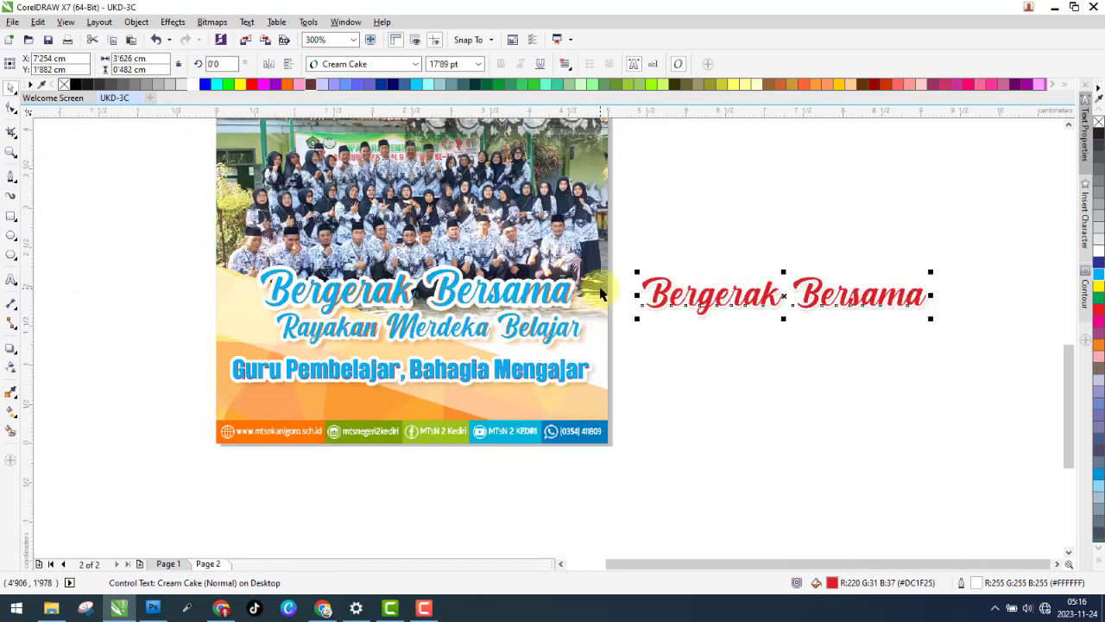
pyautogui.scroll(2, 594, 285)
pyautogui.click(525, 294)
pyautogui.hotkey('ctrl', 'shift', 'a')
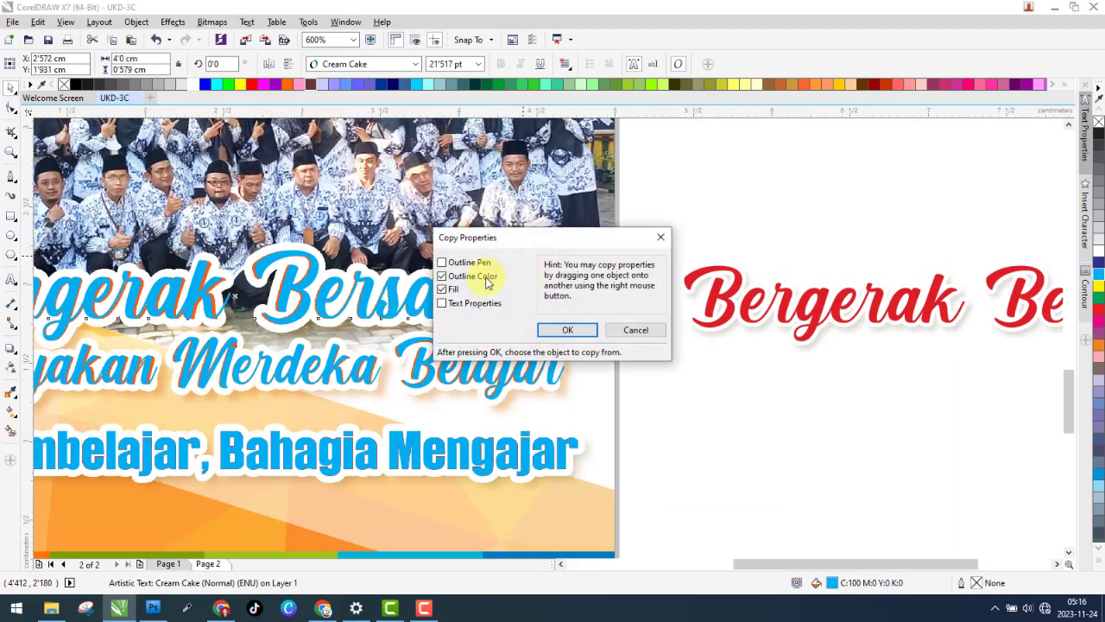
pyautogui.click(546, 329)
pyautogui.click(706, 298)
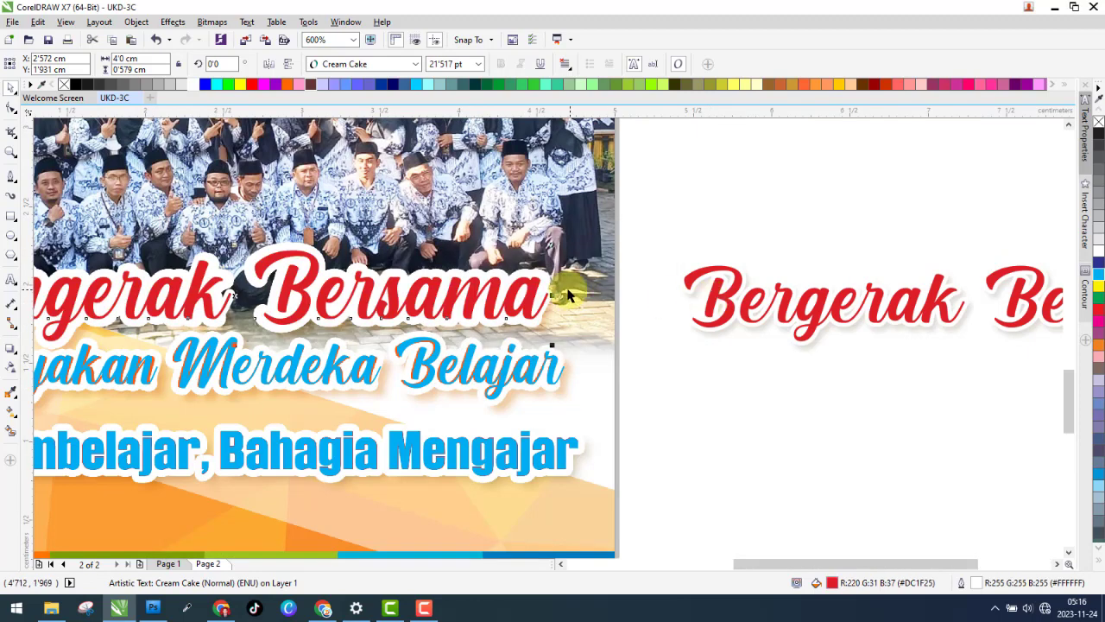
# - Copy the outline pen, outline color and fill from the red "Bergerak Bersama" beside the page to the cyan "Rayakan Merdeka Belajar"
pyautogui.click(538, 367)
pyautogui.click(531, 364)
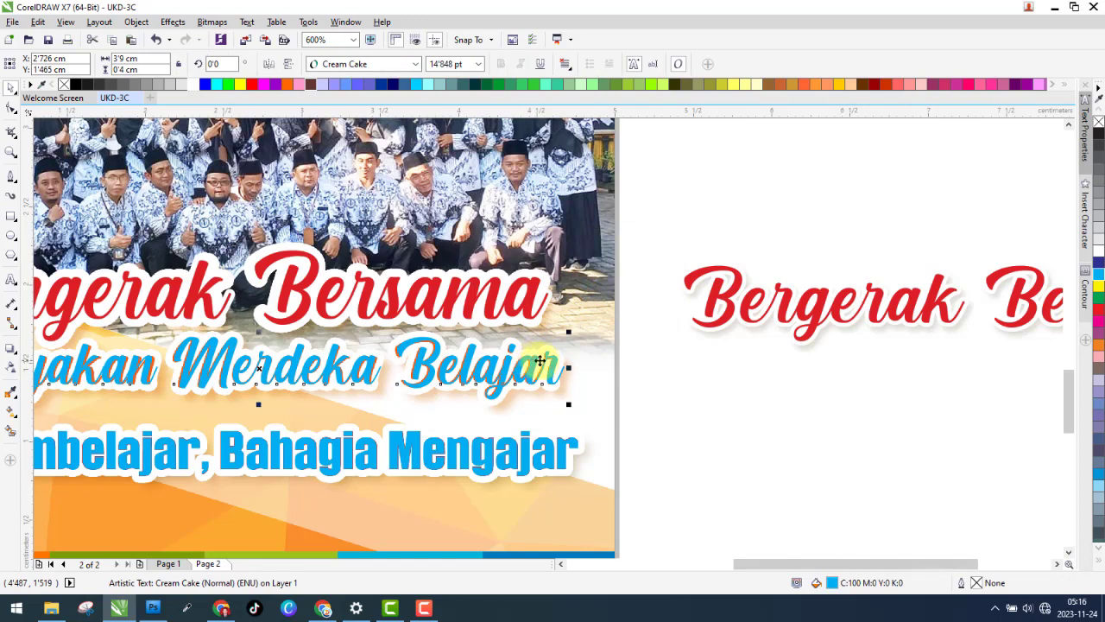
pyautogui.hotkey('ctrl', 'shift', 'a')
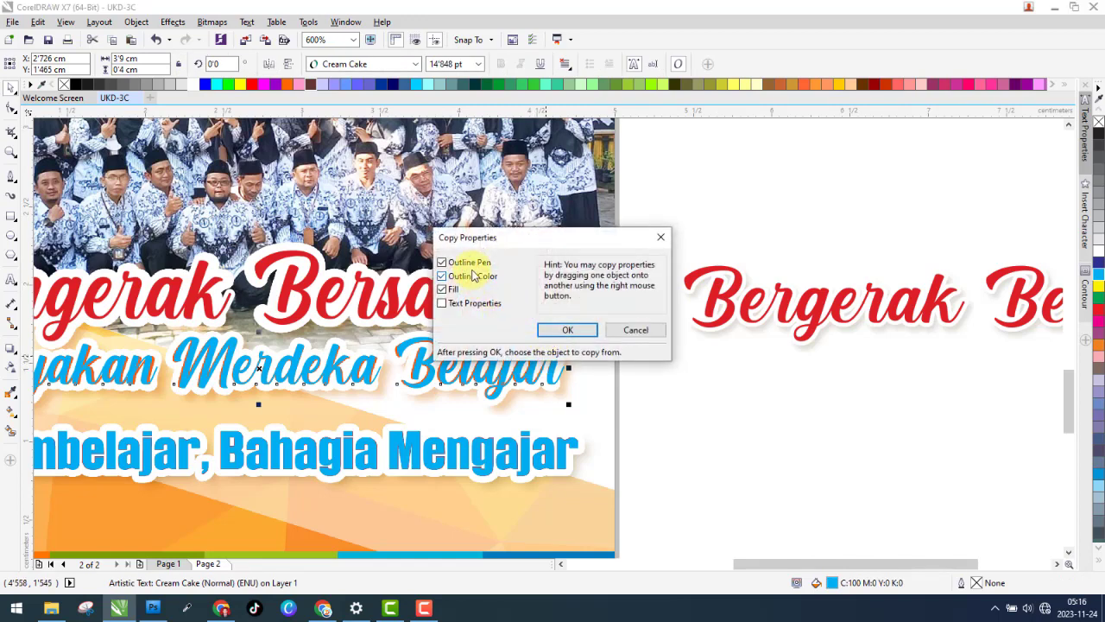
pyautogui.click(575, 333)
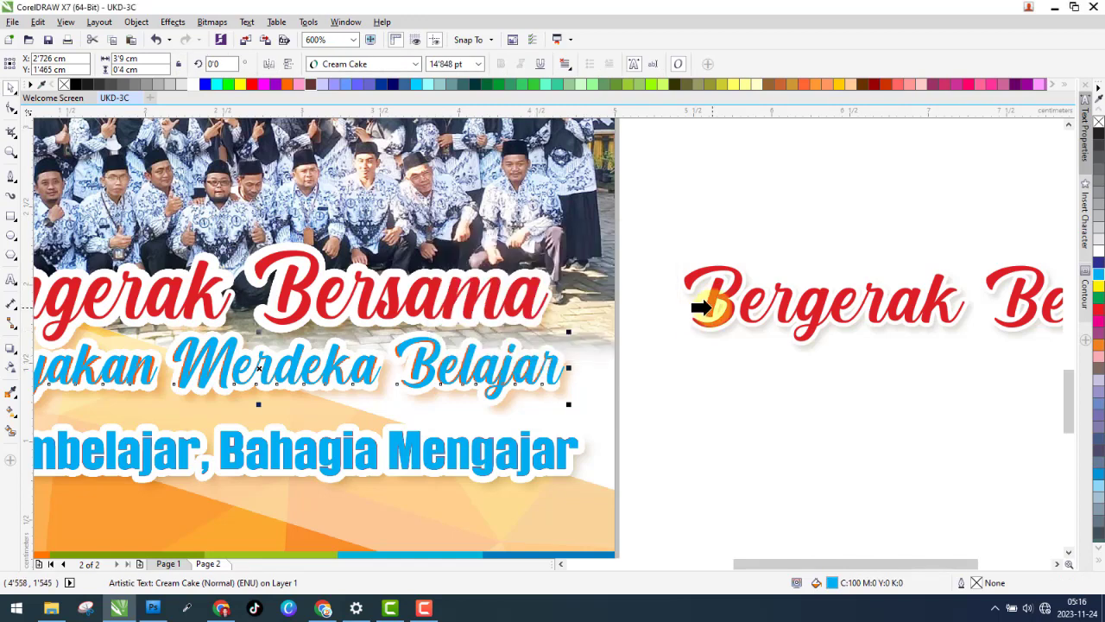
pyautogui.click(710, 306)
# - Copy the outline pen, outline color and fill from the red "Bergerak Bersama" beside the page to the cyan "Guru Pembelajar, Bahagia Mengajar"
pyautogui.click(524, 458)
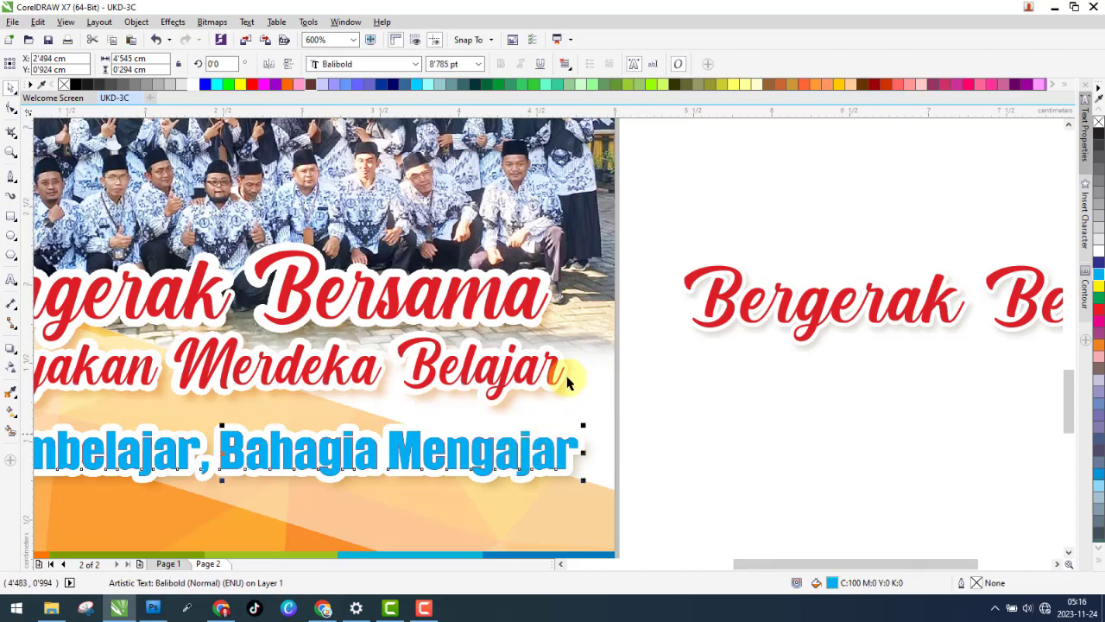
pyautogui.hotkey('ctrl', 'shift', 'a')
pyautogui.click(553, 332)
pyautogui.click(702, 306)
# - Shift the original poster bitmap sideways and fill the rebuilt "Bergerak Bersama" and "Rayakan Merdeka Belajar" with orange sampled from the original slogan
pyautogui.click(612, 301)
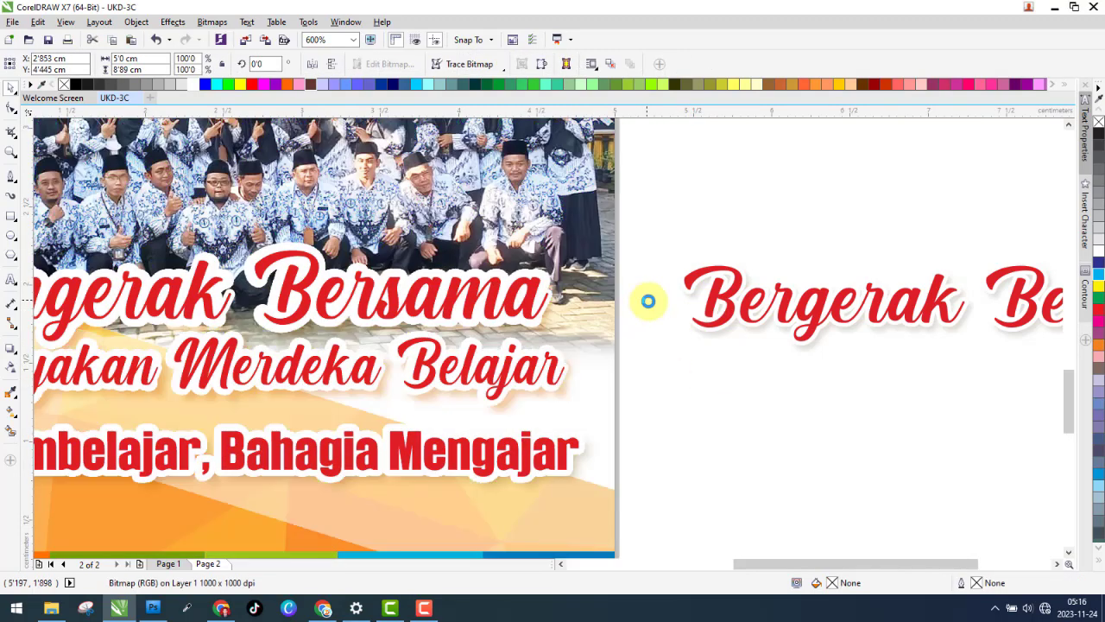
pyautogui.scroll(2, 570, 305)
pyautogui.click(11, 390)
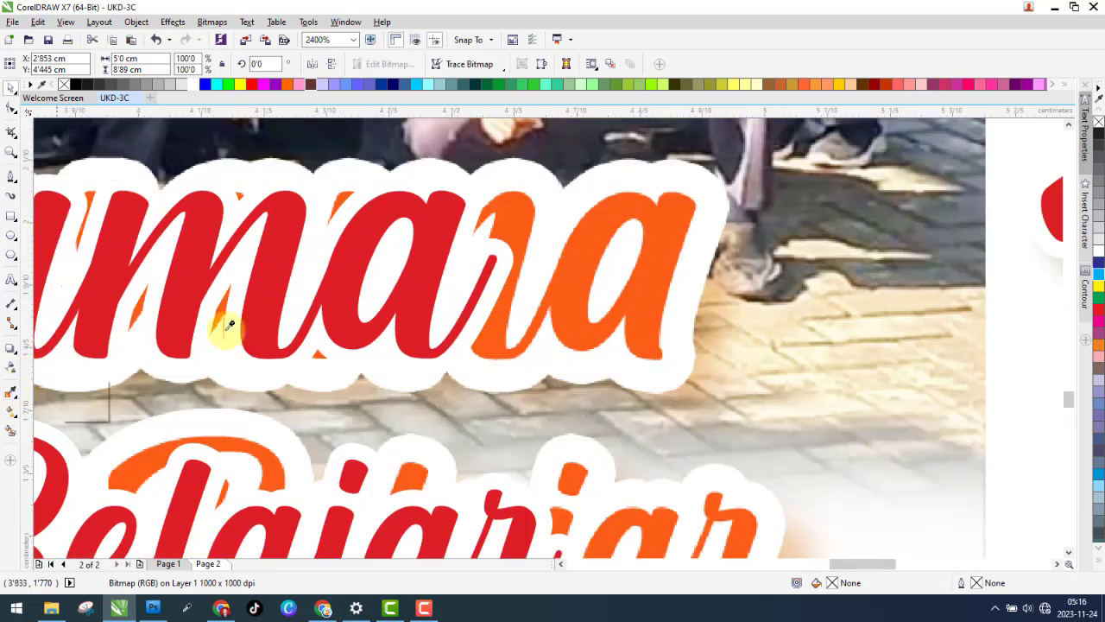
pyautogui.click(666, 247)
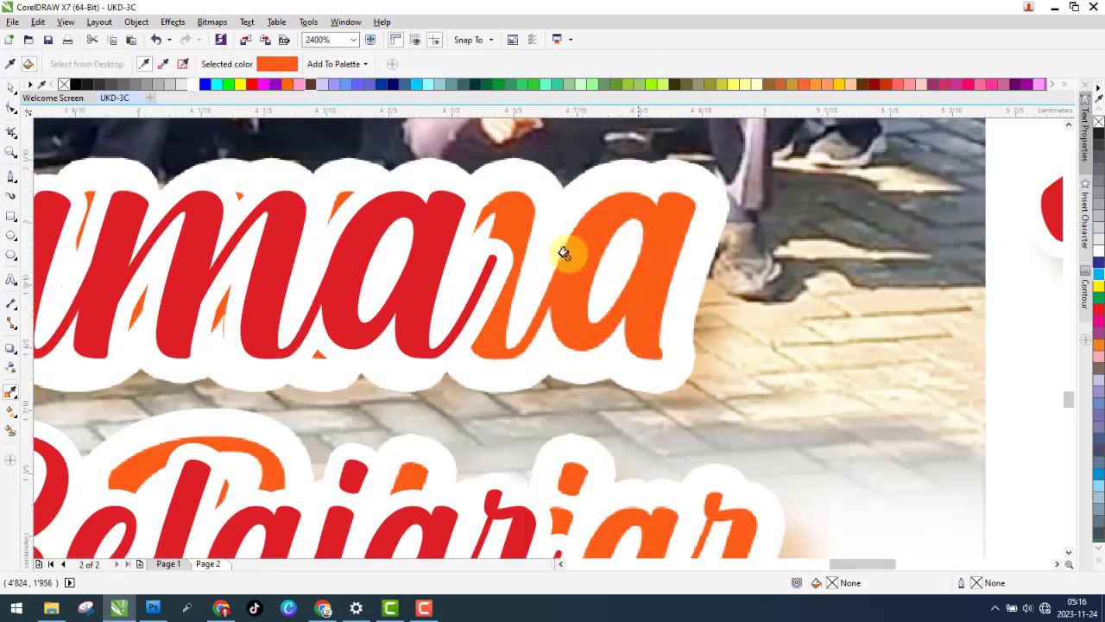
pyautogui.click(429, 258)
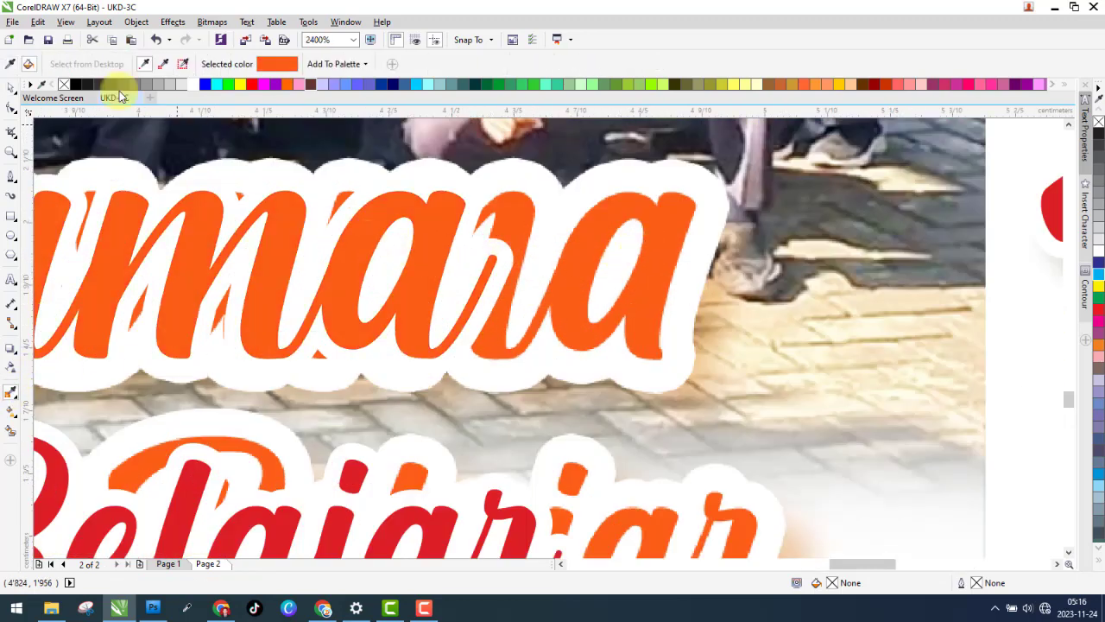
pyautogui.click(620, 529)
pyautogui.scroll(-4, 790, 251)
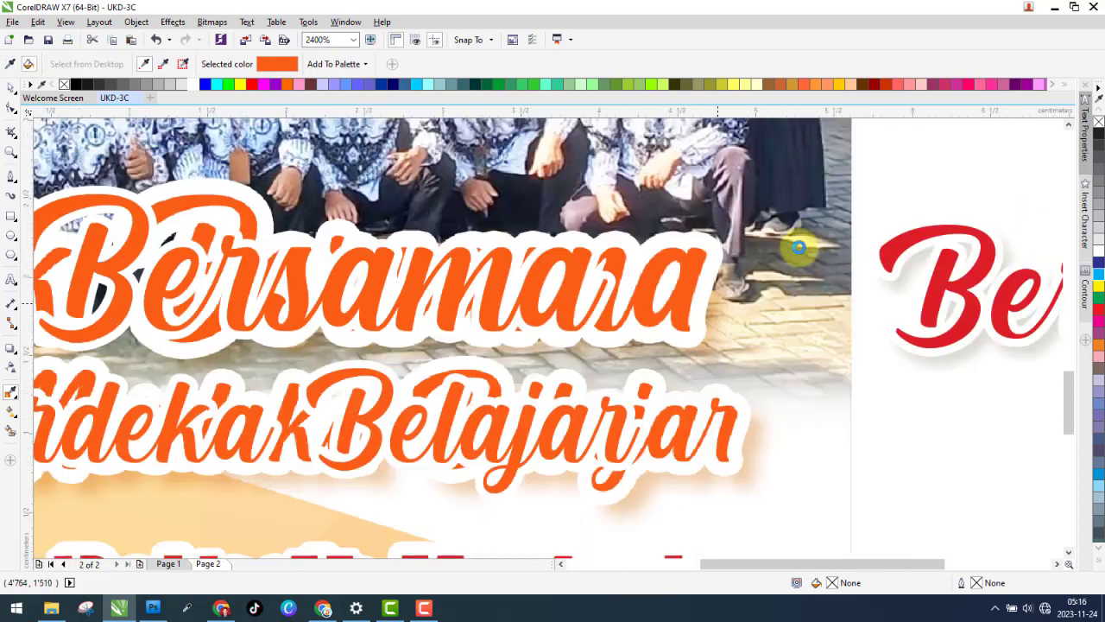
pyautogui.scroll(3, 490, 443)
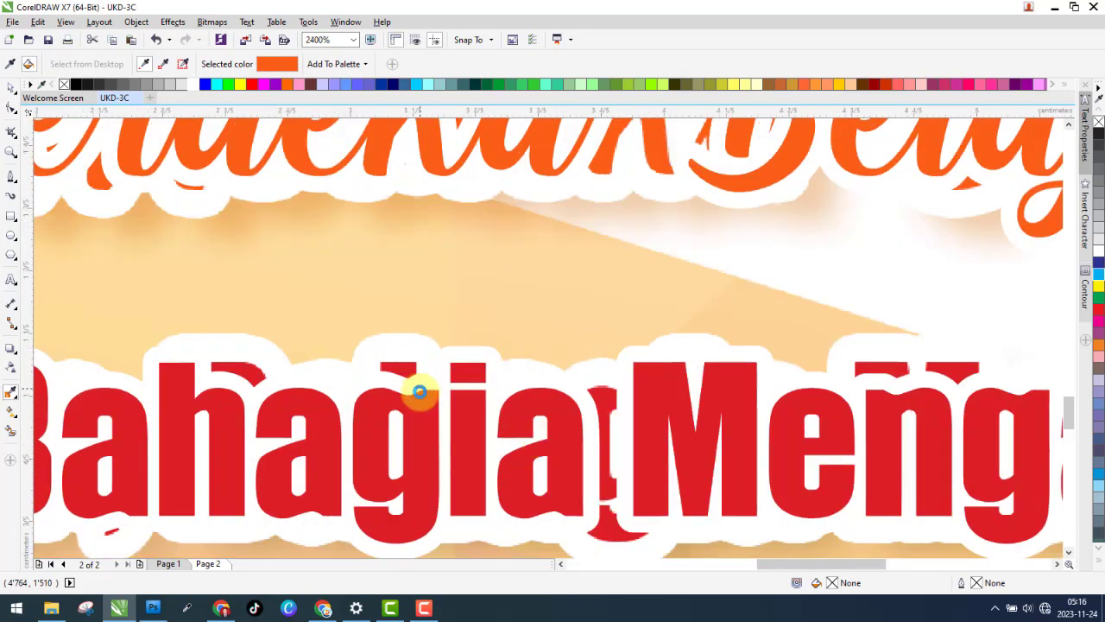
pyautogui.scroll(-3, 420, 387)
# - Compare the rebuilt slogans with the original by shifting the poster bitmap beneath them, and undo the shift
pyautogui.click(12, 92)
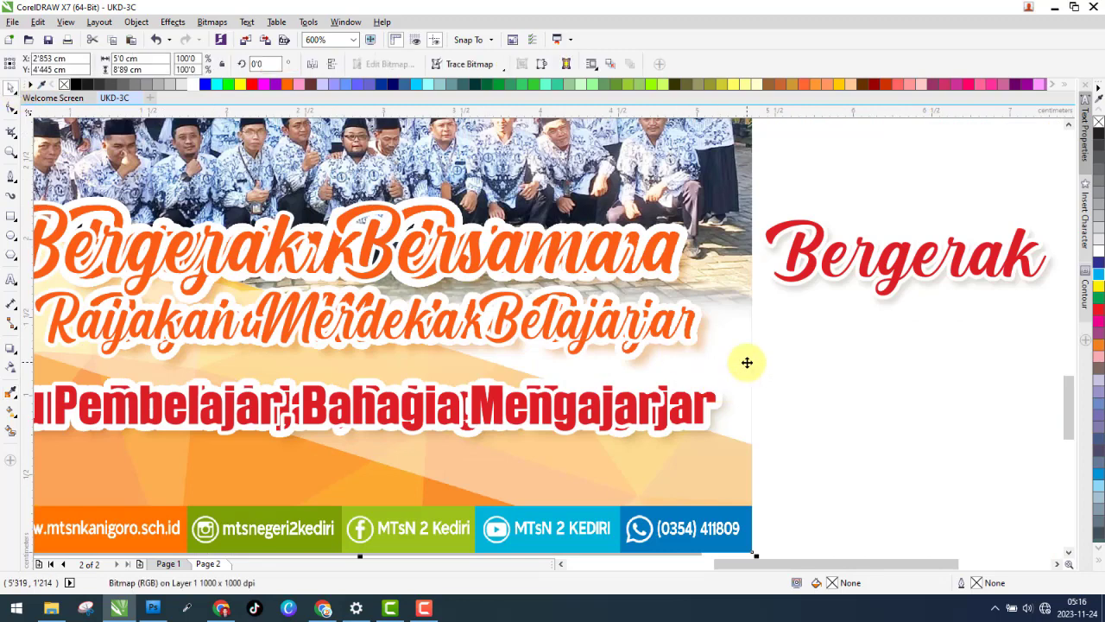
pyautogui.click(740, 370)
pyautogui.hotkey('ctrl', 'z')
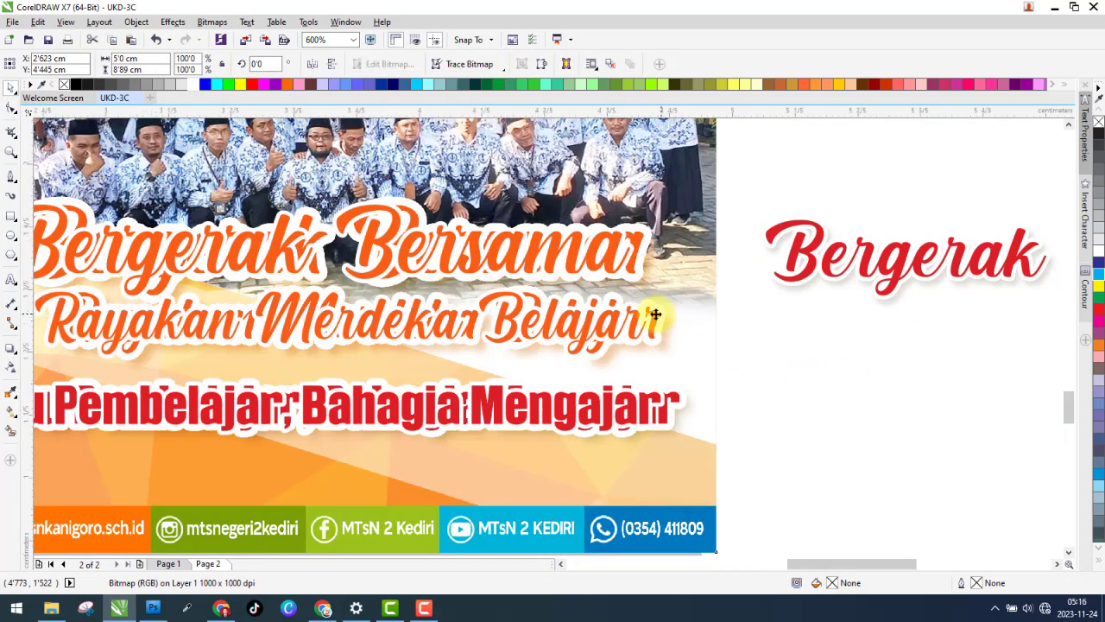
pyautogui.scroll(2, 656, 318)
pyautogui.scroll(-2, 608, 346)
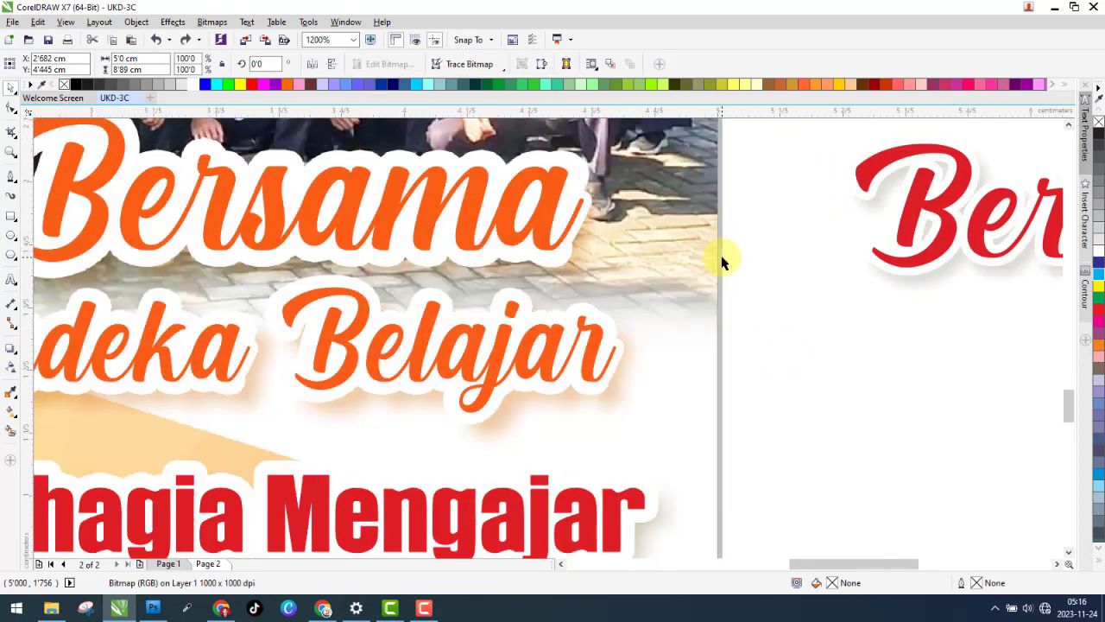
pyautogui.moveTo(723, 262); pyautogui.dragTo(688, 251)
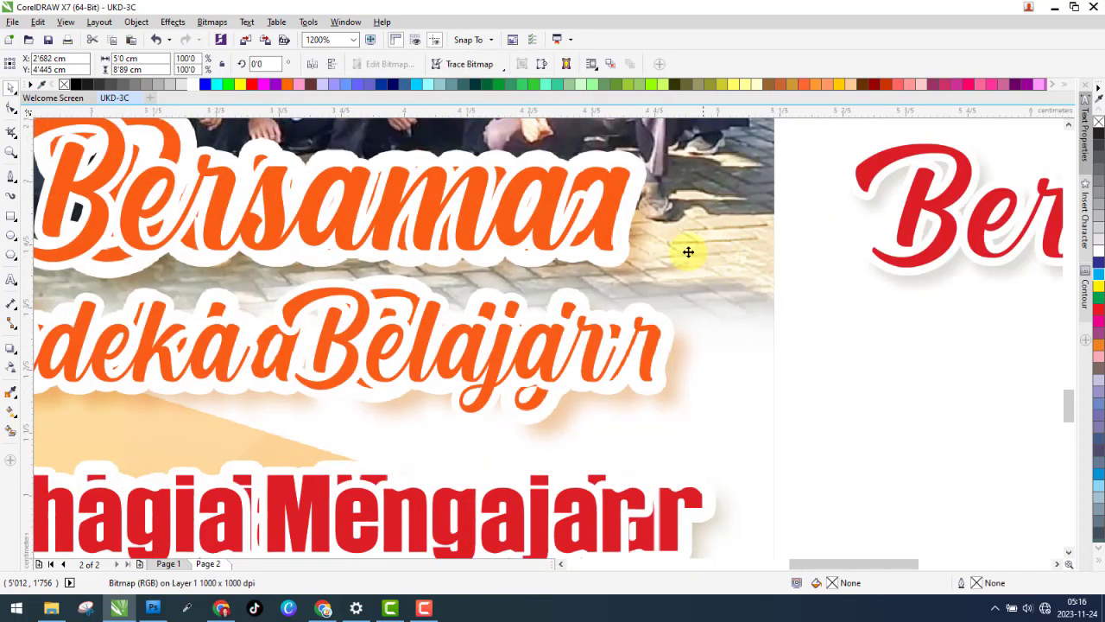
pyautogui.scroll(1, 557, 226)
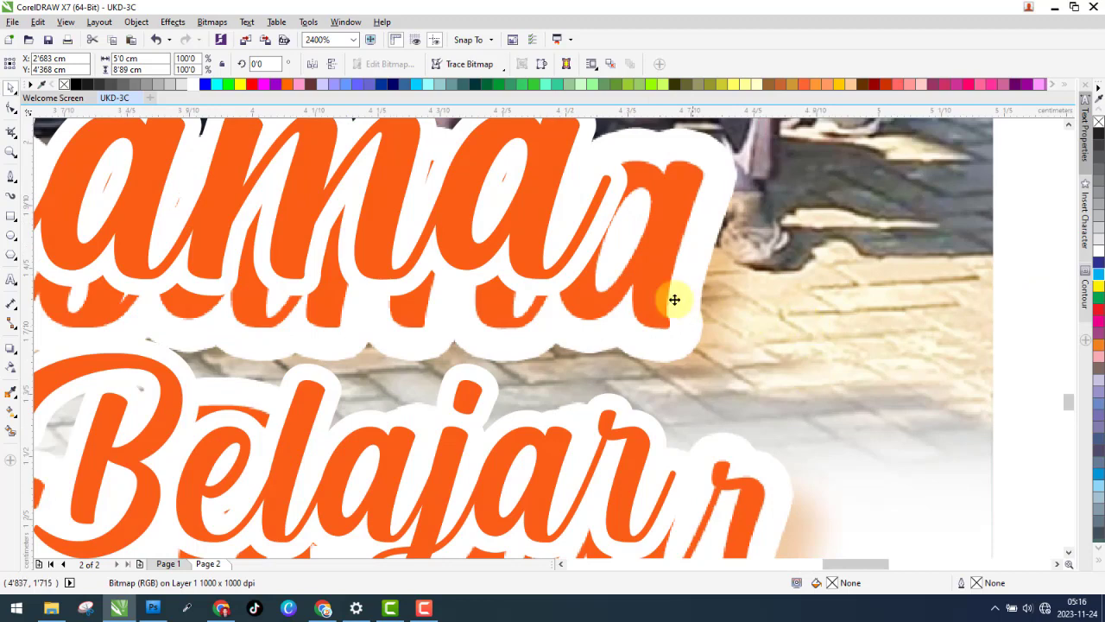
pyautogui.click(540, 262)
pyautogui.hotkey('ctrl', 'z')
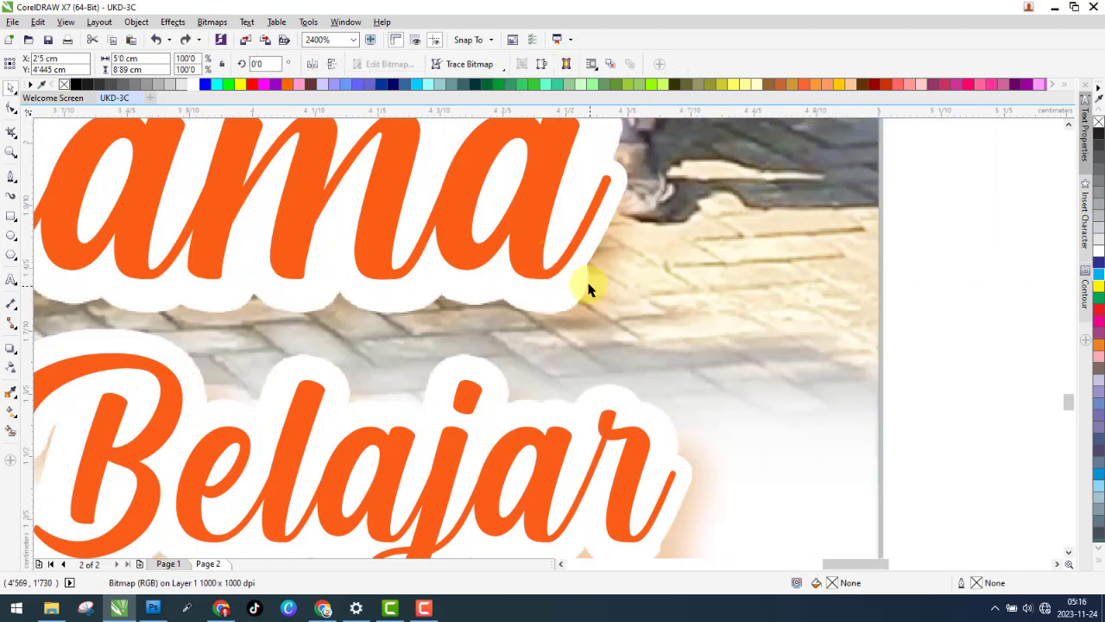
# - Widen the outline of the orange "Bergerak Bersama" to 1.25 pt, using red to judge its coverage, and recolor the outline white
pyautogui.click(967, 276)
pyautogui.click(504, 204)
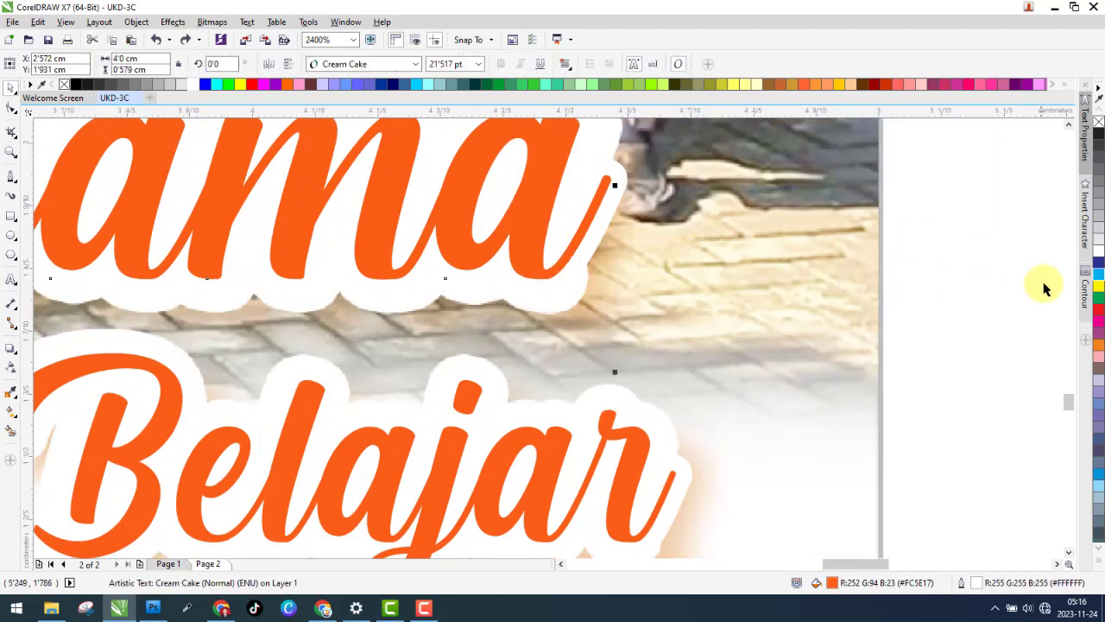
pyautogui.rightClick(1099, 309)
pyautogui.scroll(-5, 613, 373)
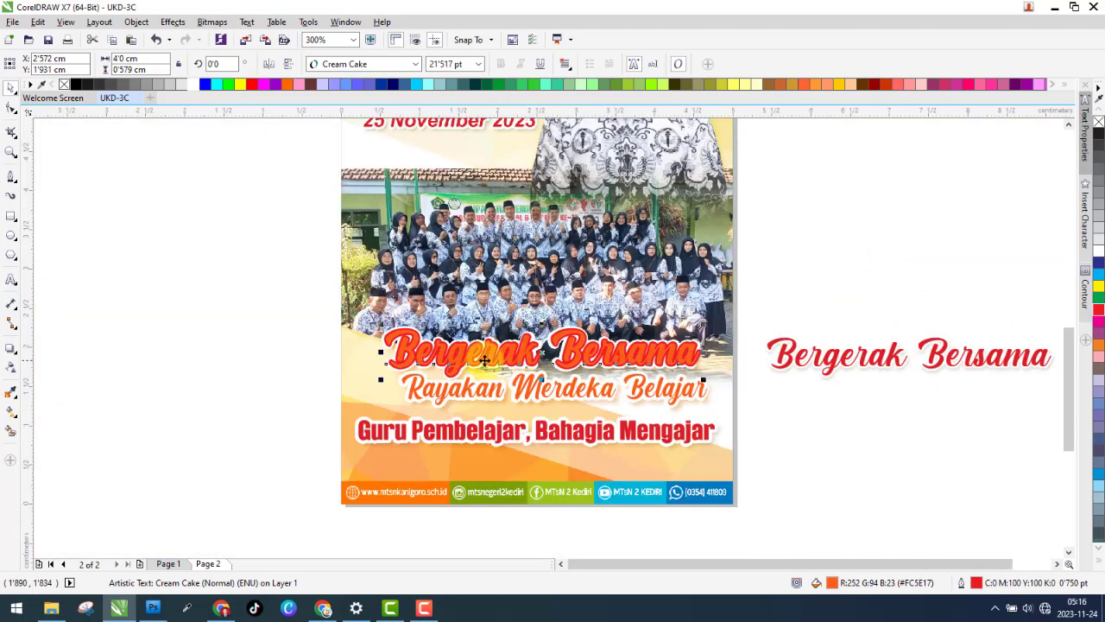
pyautogui.scroll(4, 484, 354)
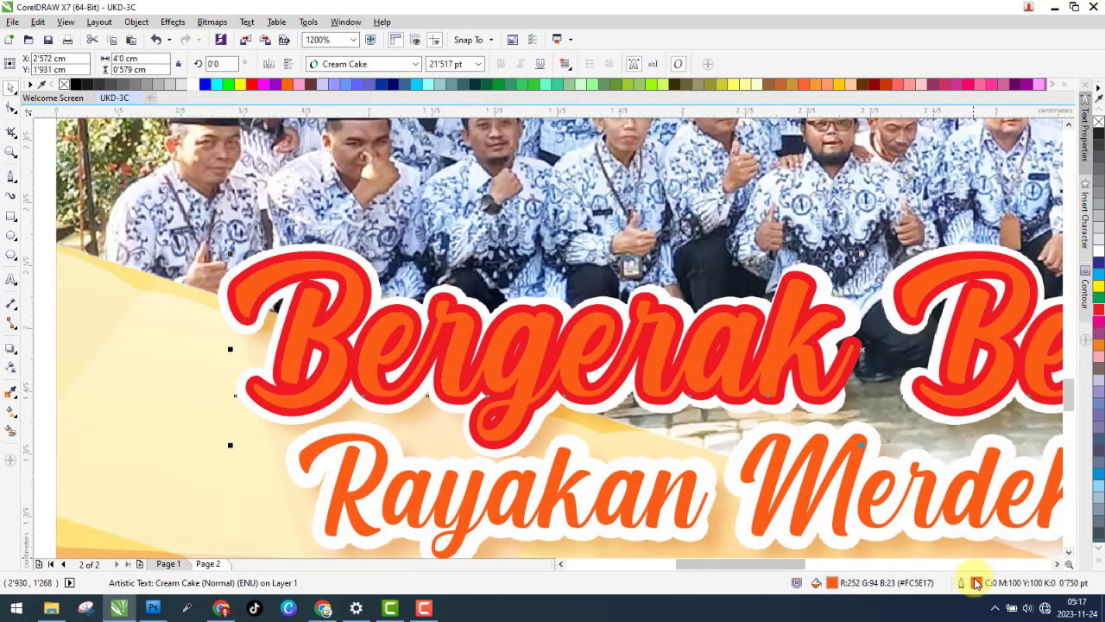
pyautogui.doubleClick(976, 584)
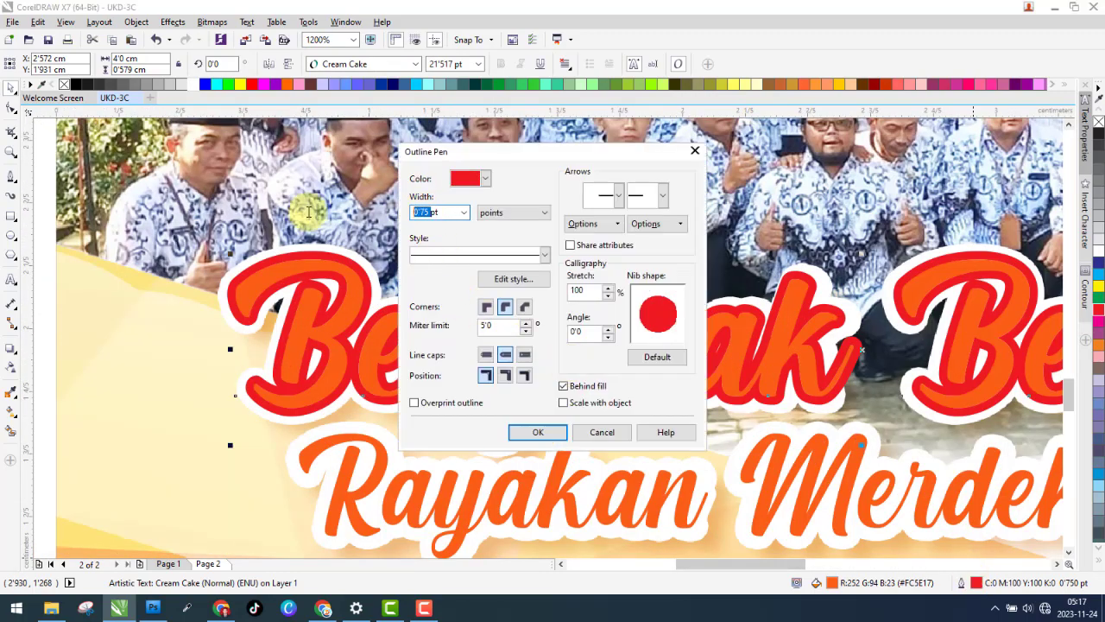
pyautogui.press('Return')
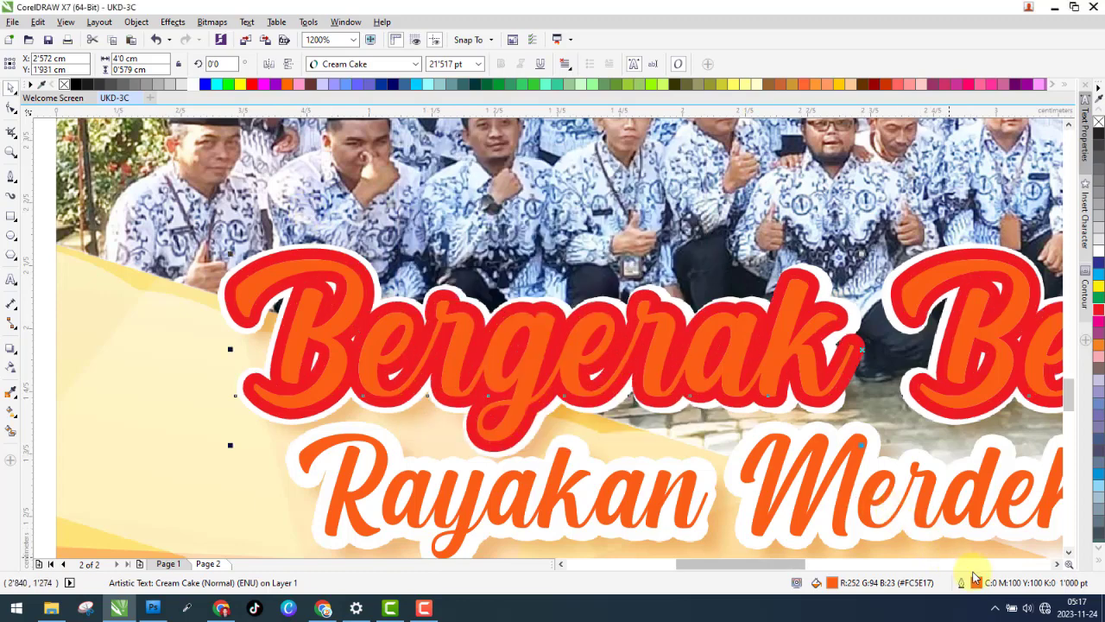
pyautogui.doubleClick(963, 577)
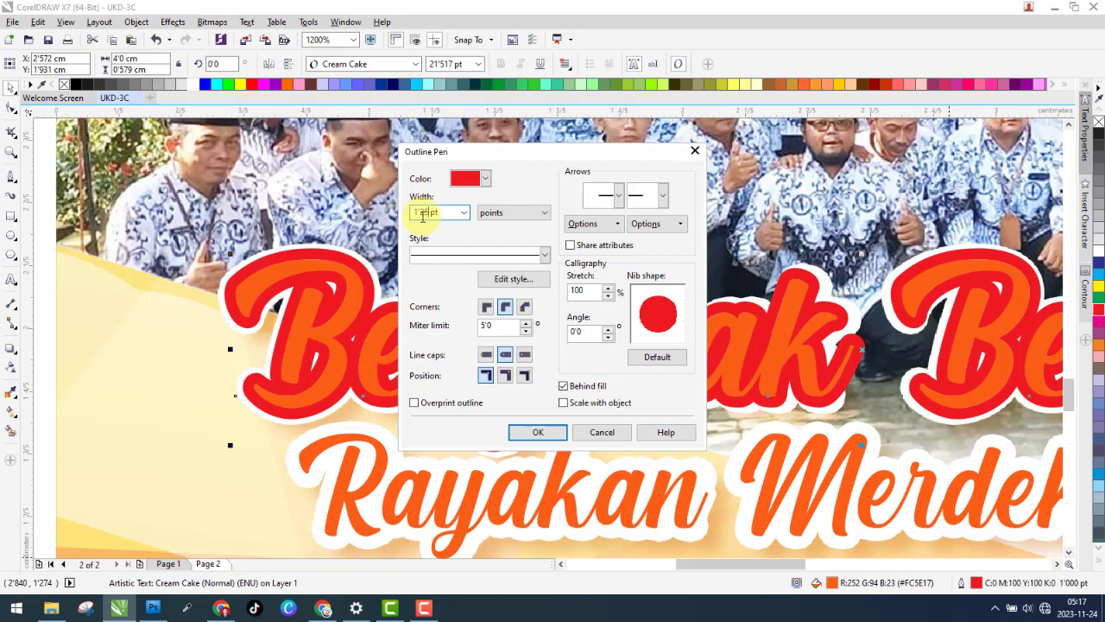
pyautogui.press('Return')
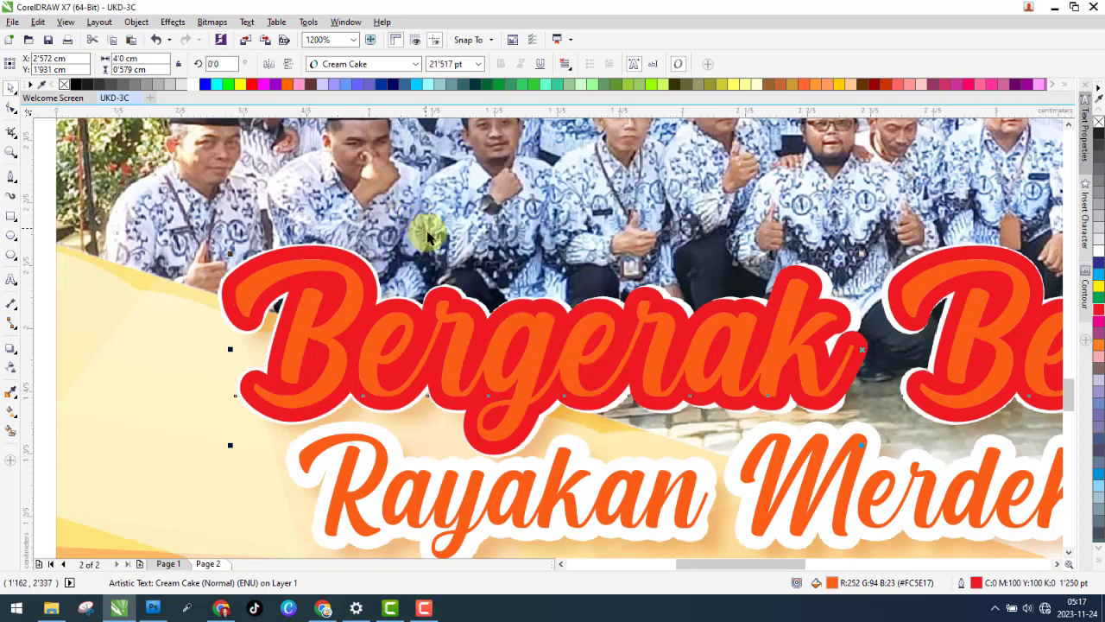
pyautogui.rightClick(192, 86)
pyautogui.scroll(-3, 380, 328)
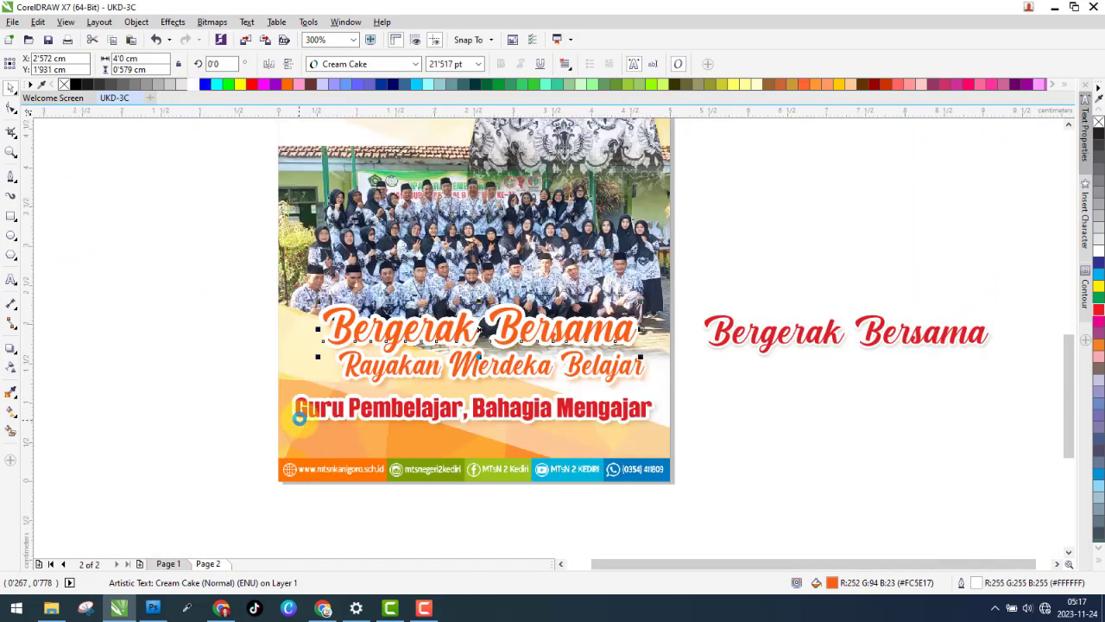
# - Thicken the outline of "Guru Pembelajar, Bahagia Mengajar" to cover the original's white border, using dark brown to judge it, and recolor it white
pyautogui.scroll(3, 345, 395)
pyautogui.click(311, 402)
pyautogui.rightClick(311, 86)
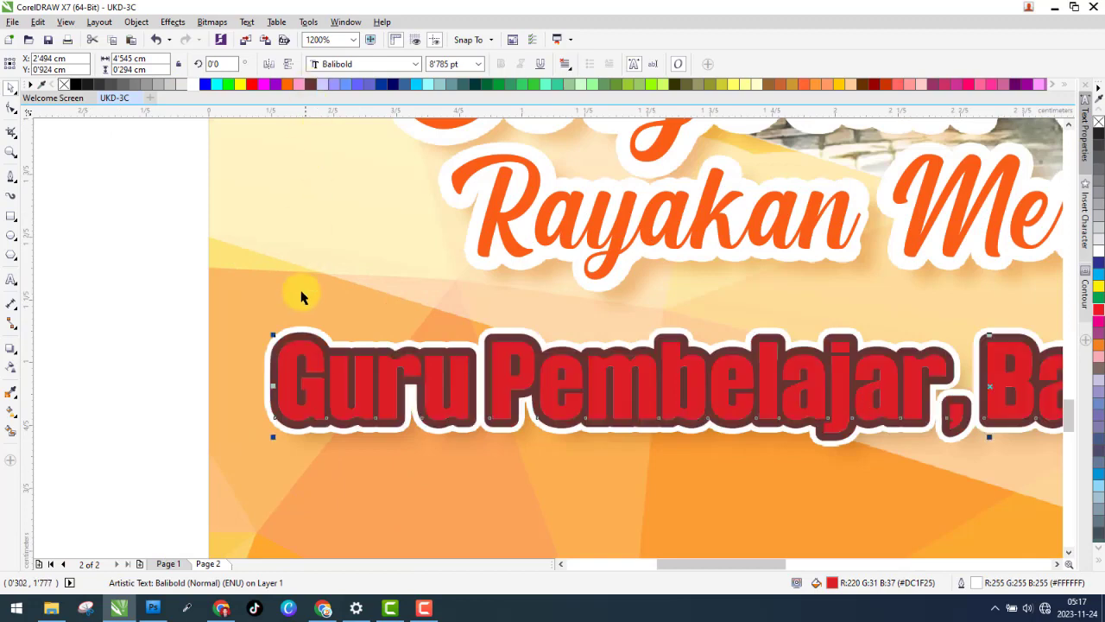
pyautogui.doubleClick(976, 583)
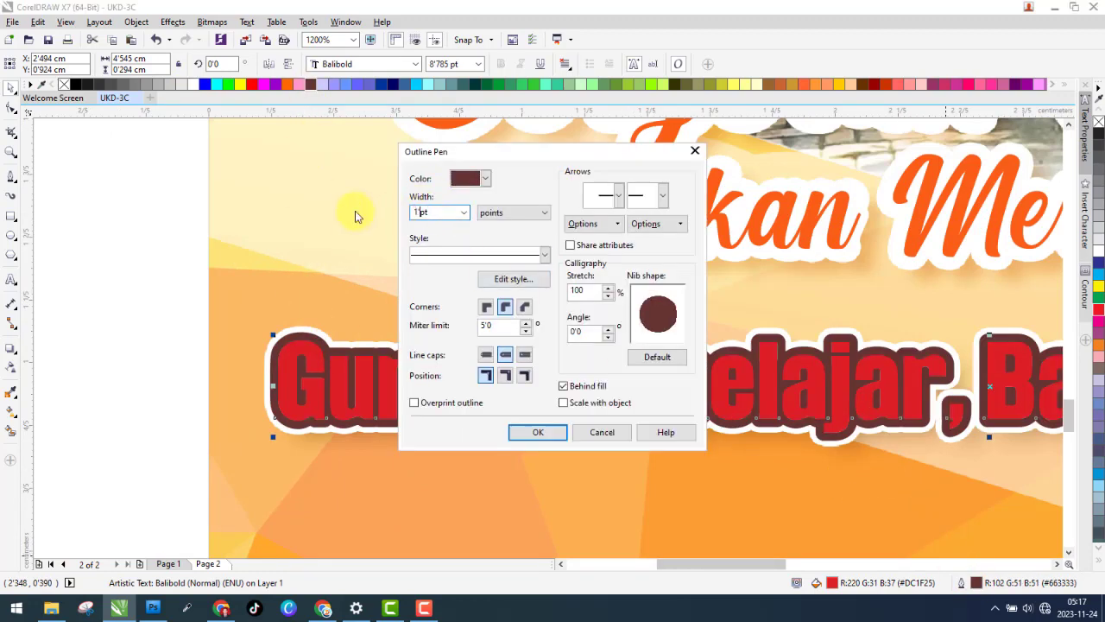
pyautogui.press('Return')
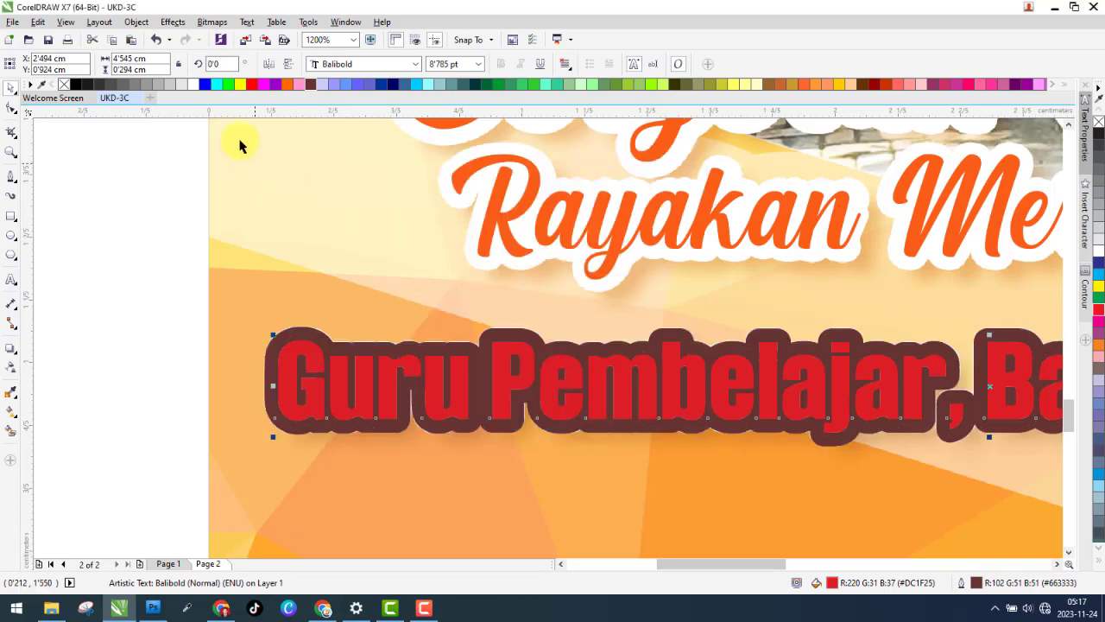
pyautogui.rightClick(194, 85)
pyautogui.scroll(-2, 284, 325)
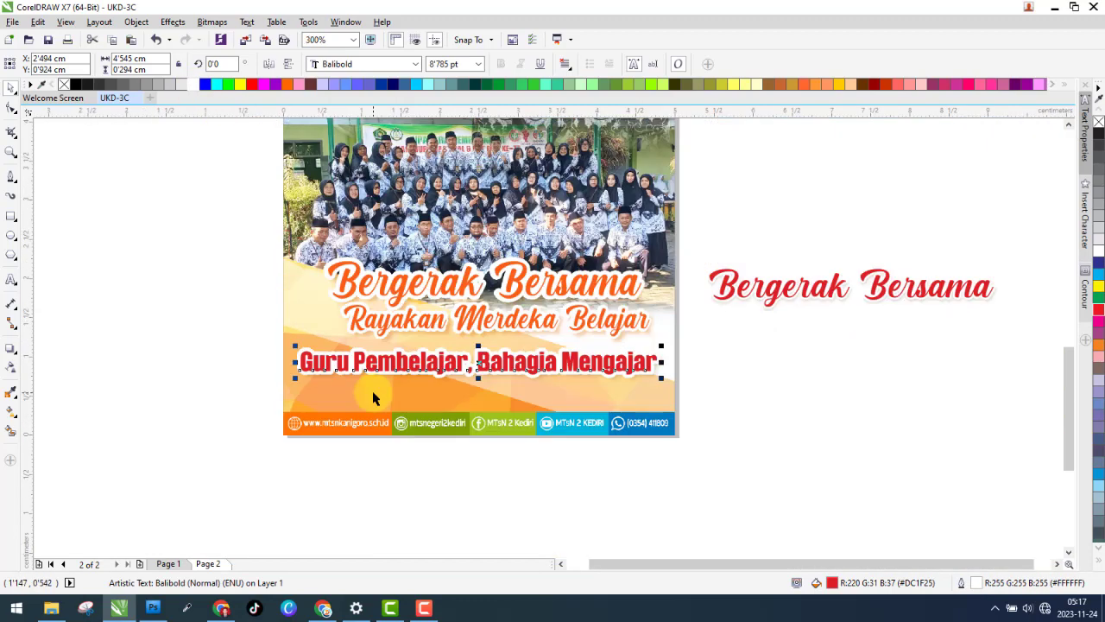
# - Transfer the three rebuilt slogans from Page 2 onto the poster on Page 1
pyautogui.moveTo(725, 393); pyautogui.dragTo(215, 239)
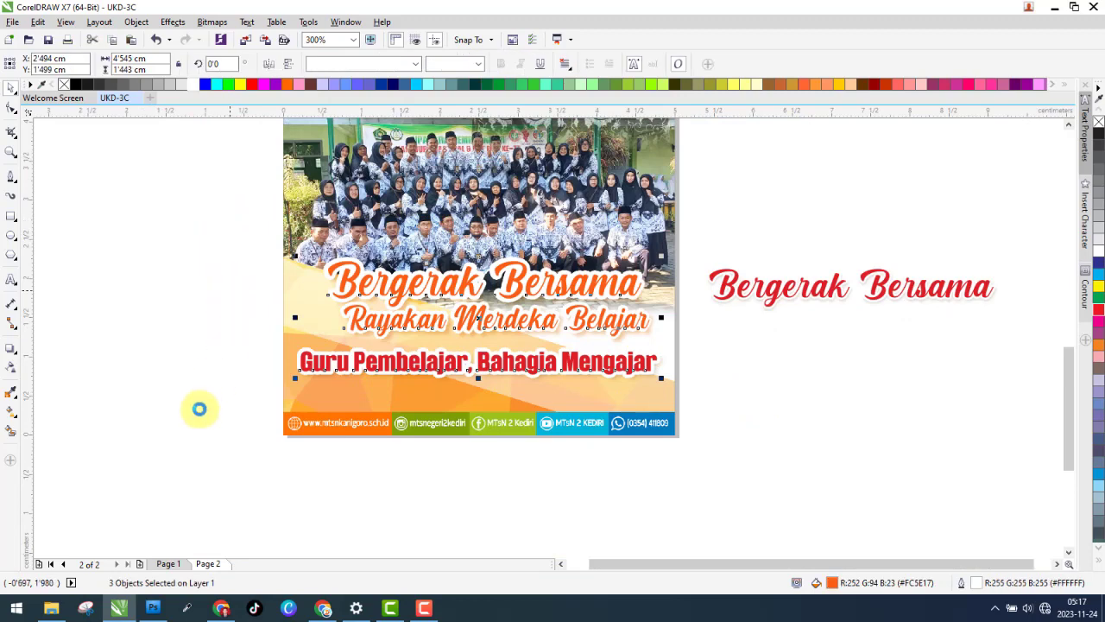
pyautogui.click(168, 562)
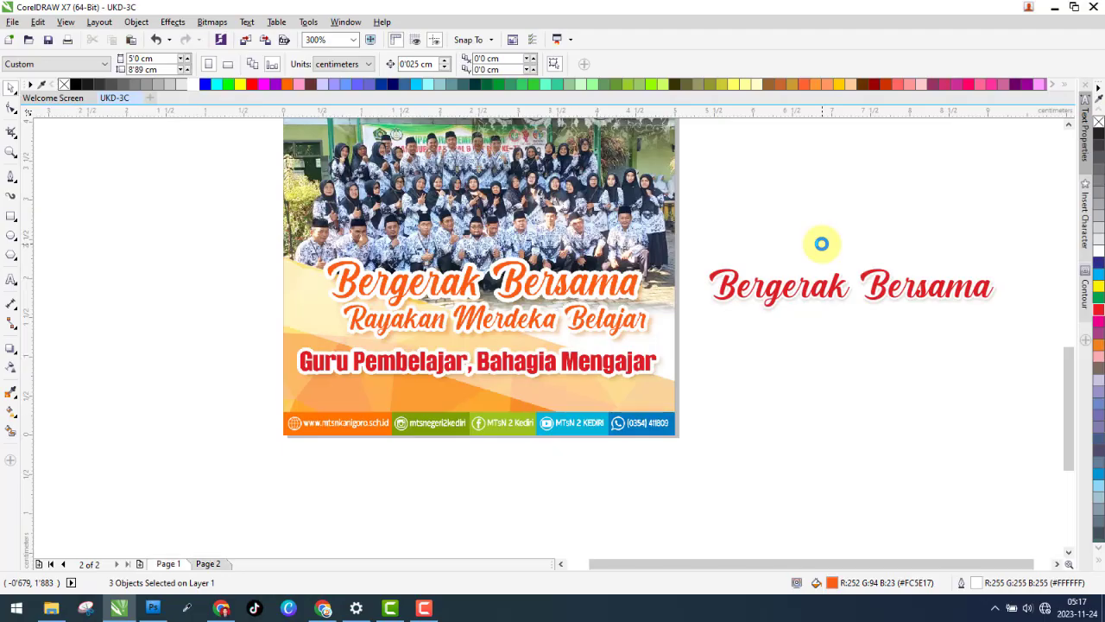
pyautogui.press('Delete')
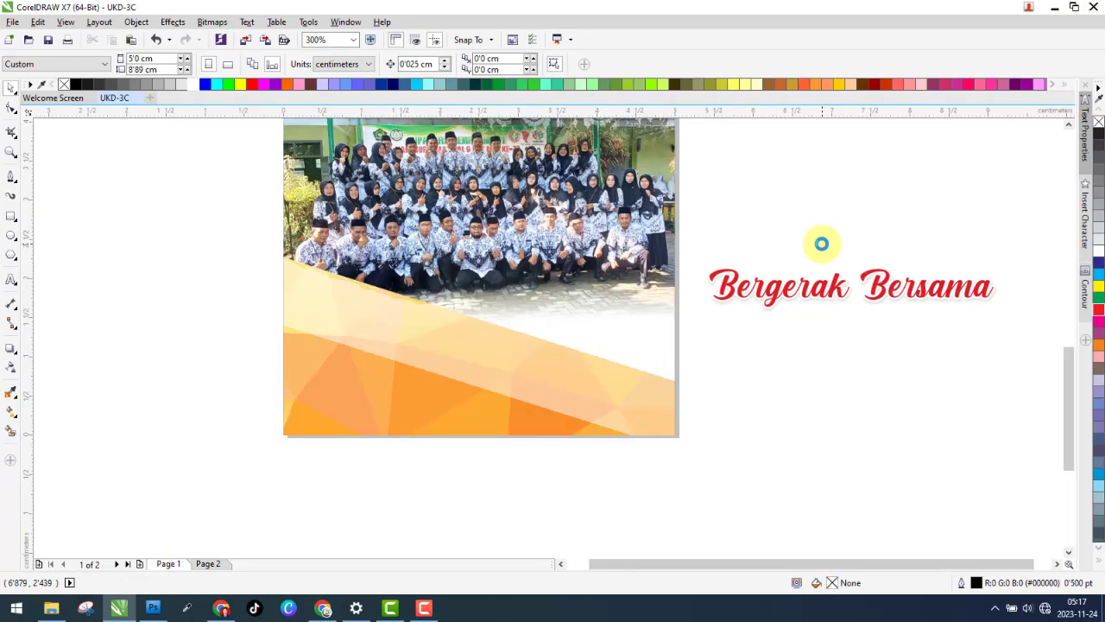
pyautogui.rightClick(821, 243)
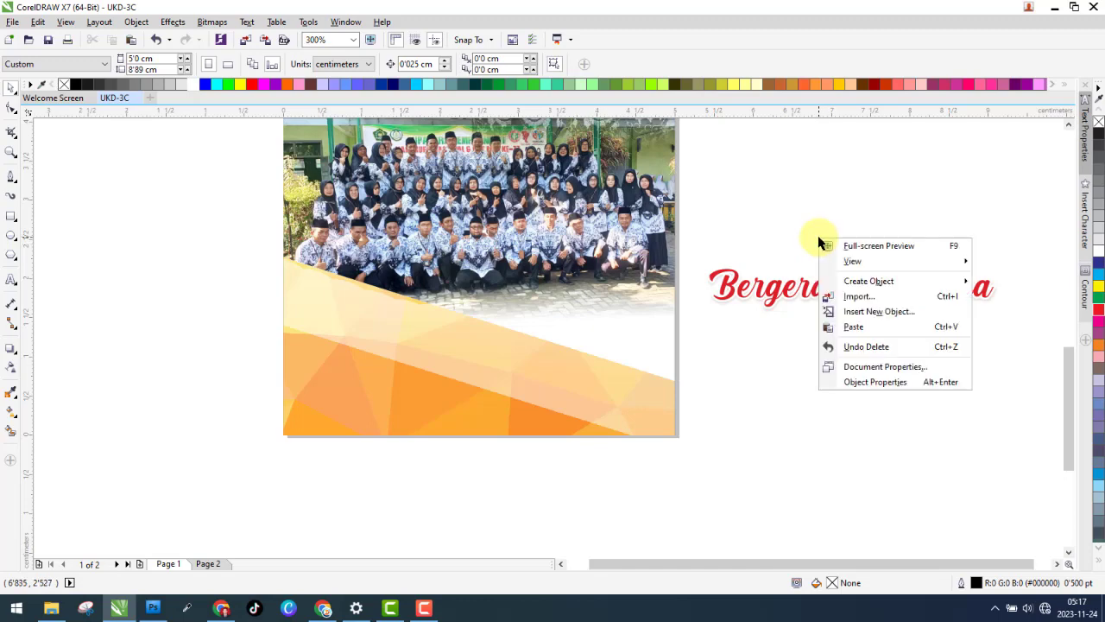
pyautogui.click(863, 346)
# - Copy the drop shadow of the red "Bergerak Bersama" beside the page onto the orange "Bergerak Bersama" on the poster
pyautogui.click(620, 291)
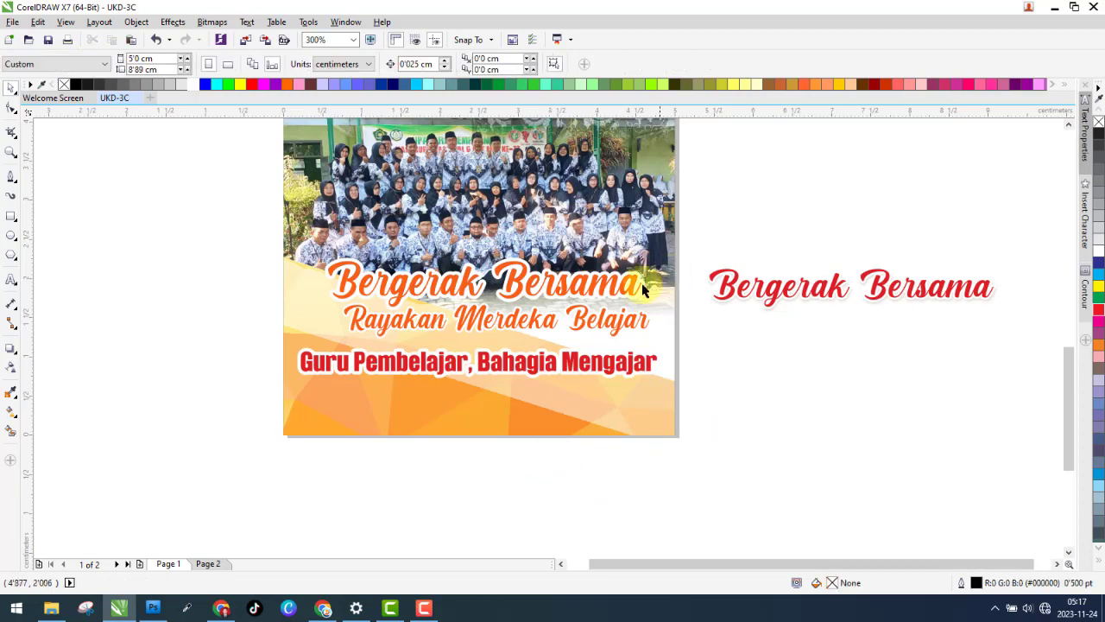
pyautogui.scroll(2, 627, 300)
pyautogui.scroll(-2, 677, 420)
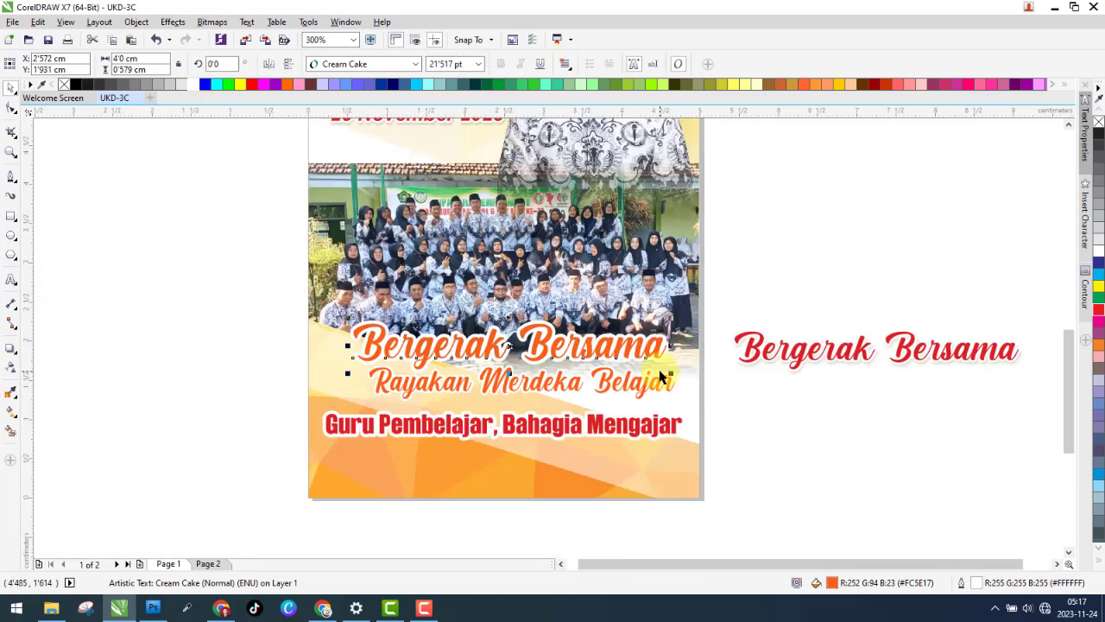
pyautogui.scroll(2, 725, 377)
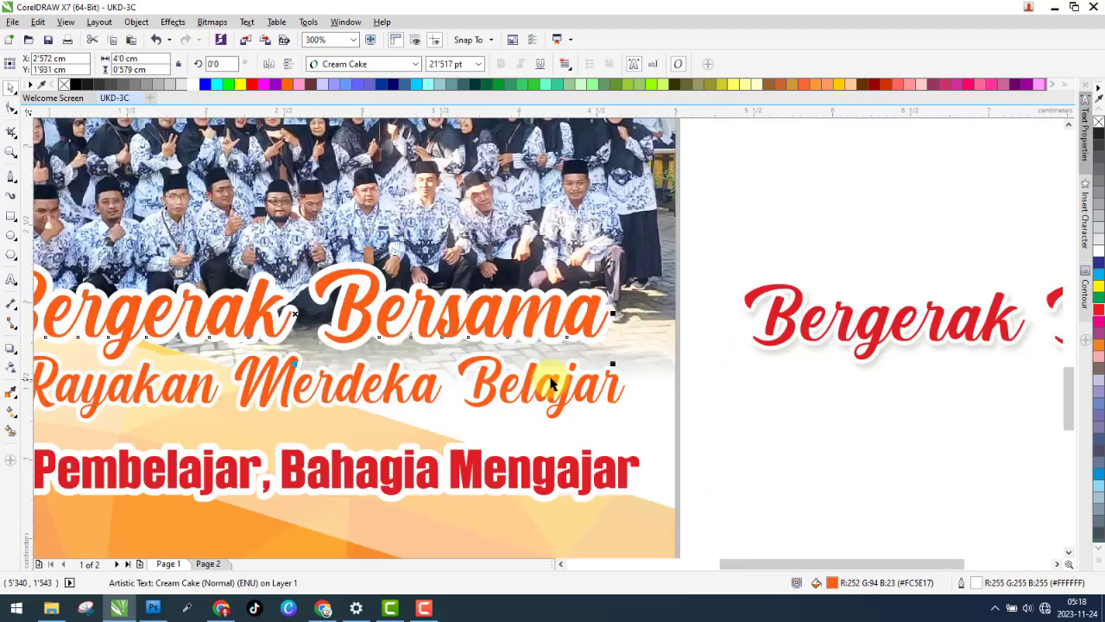
pyautogui.click(10, 348)
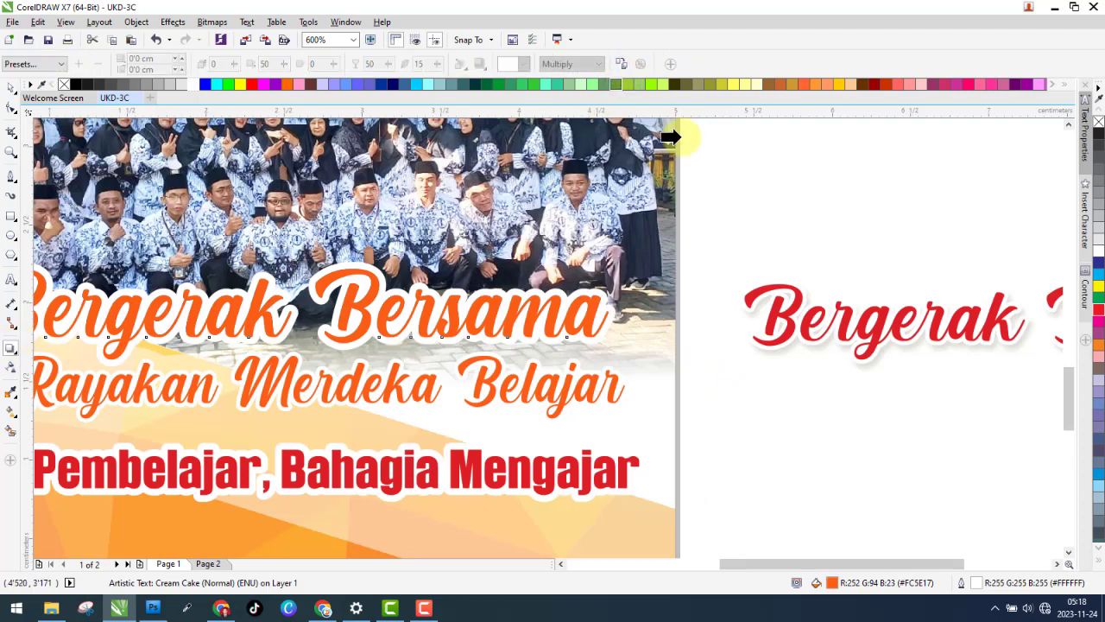
pyautogui.press('space')
# - Copy the red sample text's drop shadow onto "Rayakan Merdeka Belajar" and "Guru Pembelajar, Bahagia Mengajar"
pyautogui.click(255, 394)
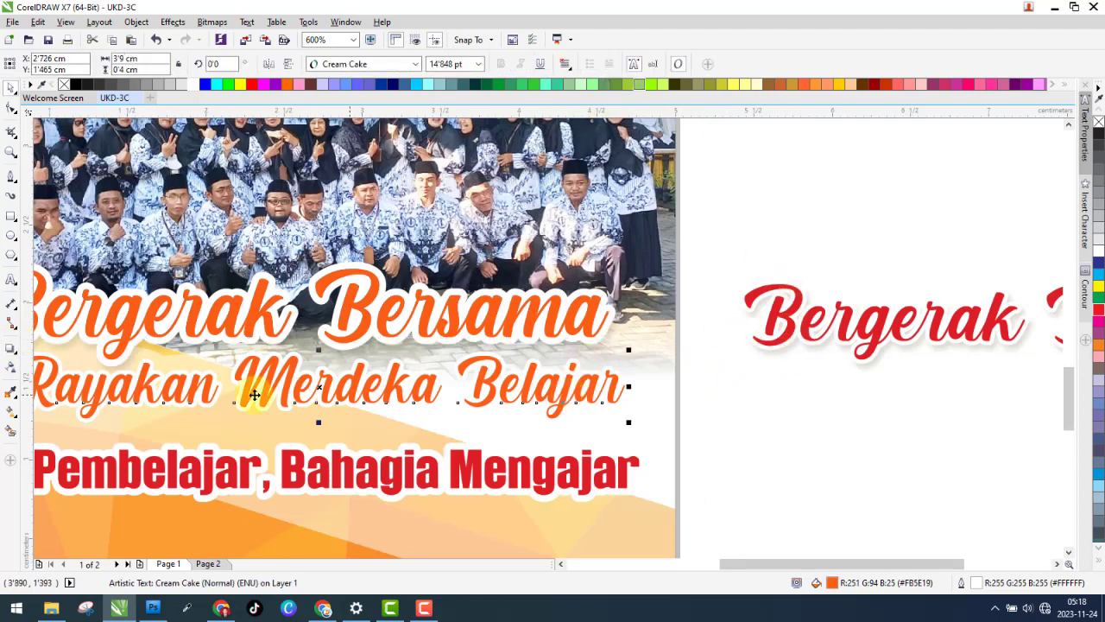
pyautogui.click(8, 353)
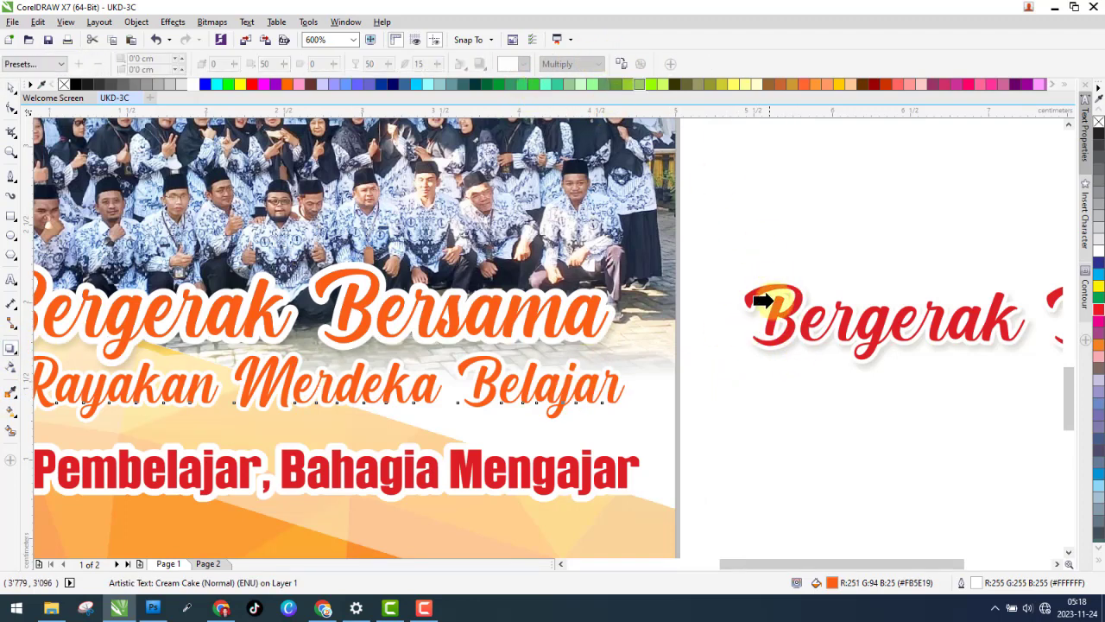
pyautogui.press('space')
pyautogui.click(513, 493)
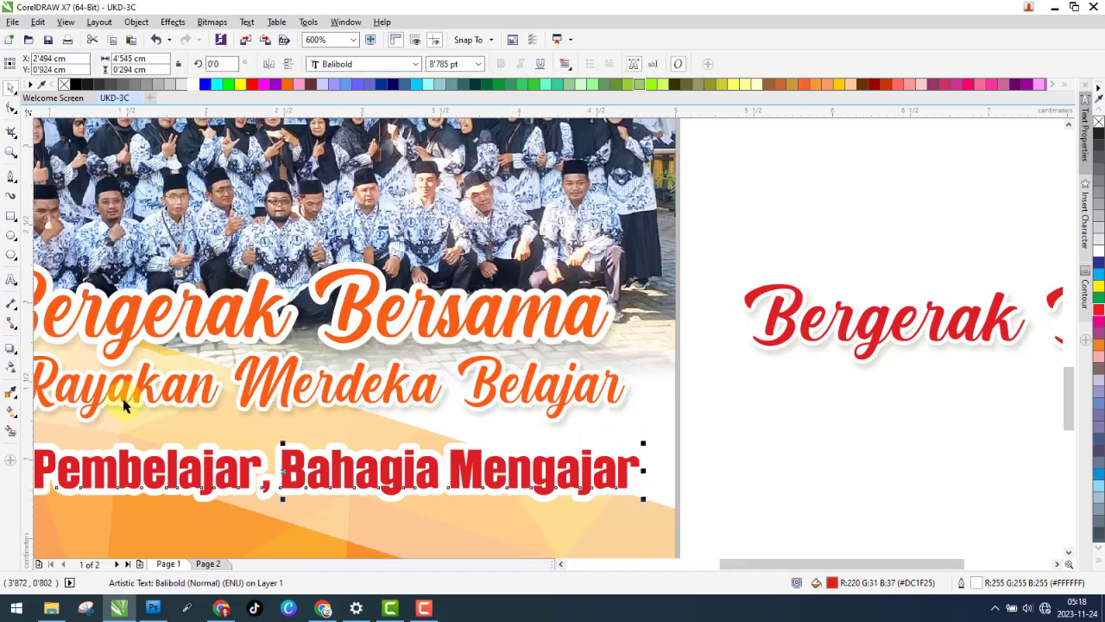
pyautogui.click(15, 351)
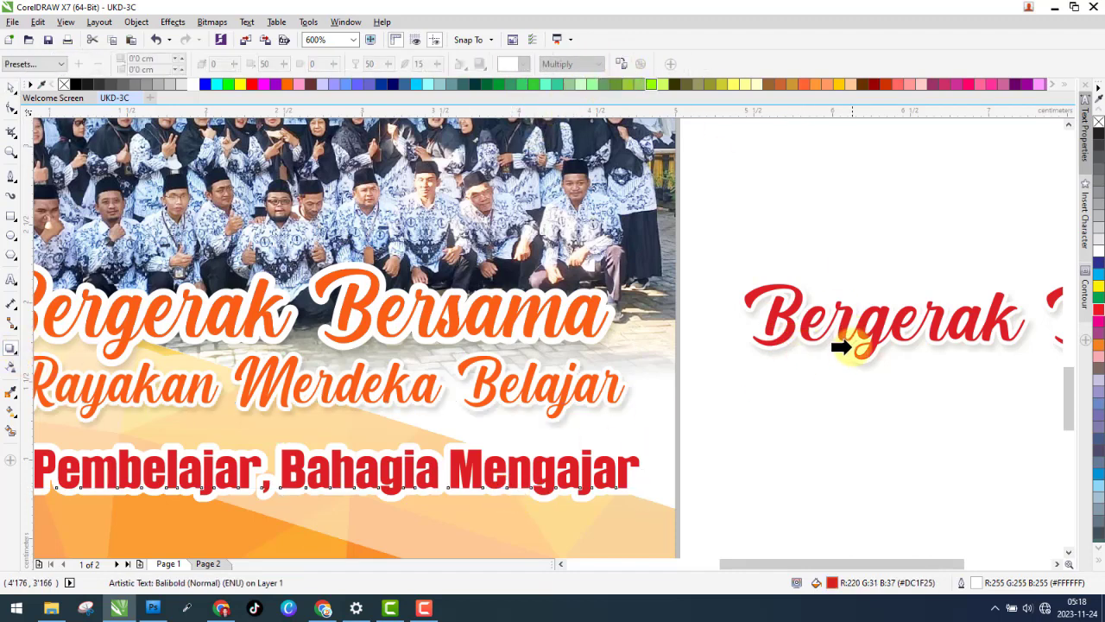
pyautogui.scroll(-5, 540, 259)
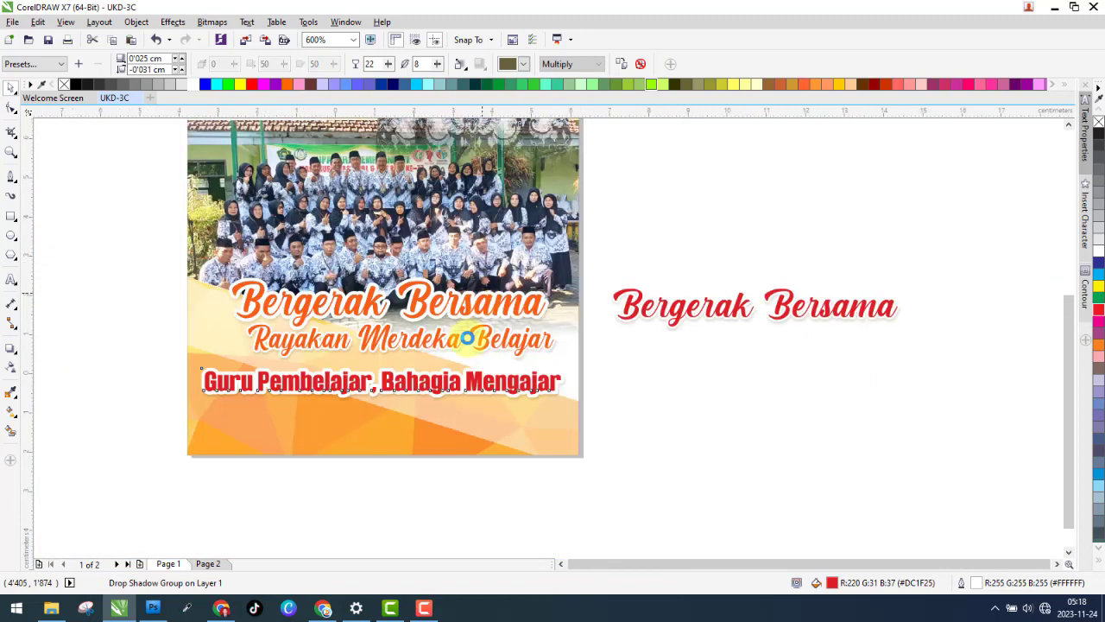
# - Delete the red "Bergerak Bersama" sample text beside the page
pyautogui.click(641, 259)
pyautogui.moveTo(636, 229); pyautogui.dragTo(977, 345)
pyautogui.click(869, 275)
pyautogui.press('Delete')
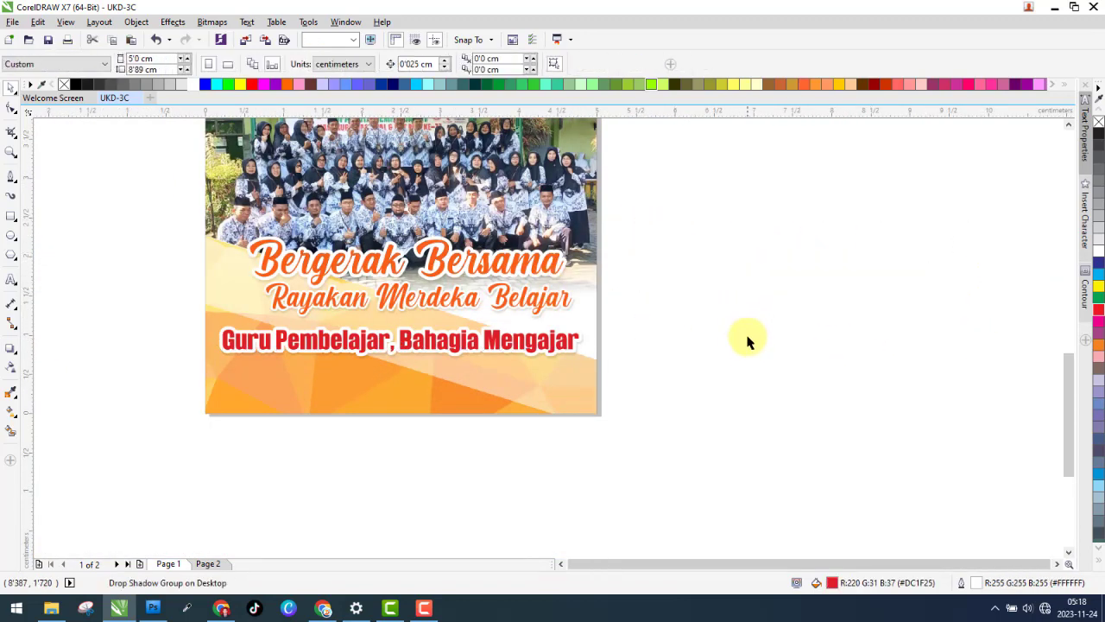
# - Change the drop shadow color of the orange "Bergerak Bersama" to a golden brown
pyautogui.scroll(-2, 701, 382)
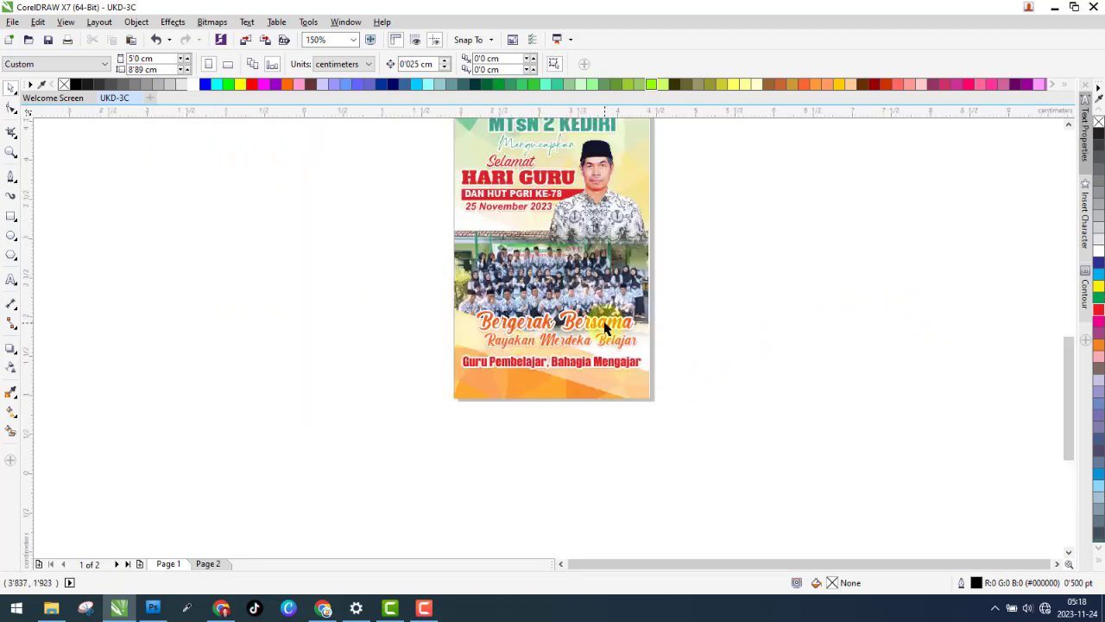
pyautogui.scroll(5, 605, 332)
pyautogui.click(447, 379)
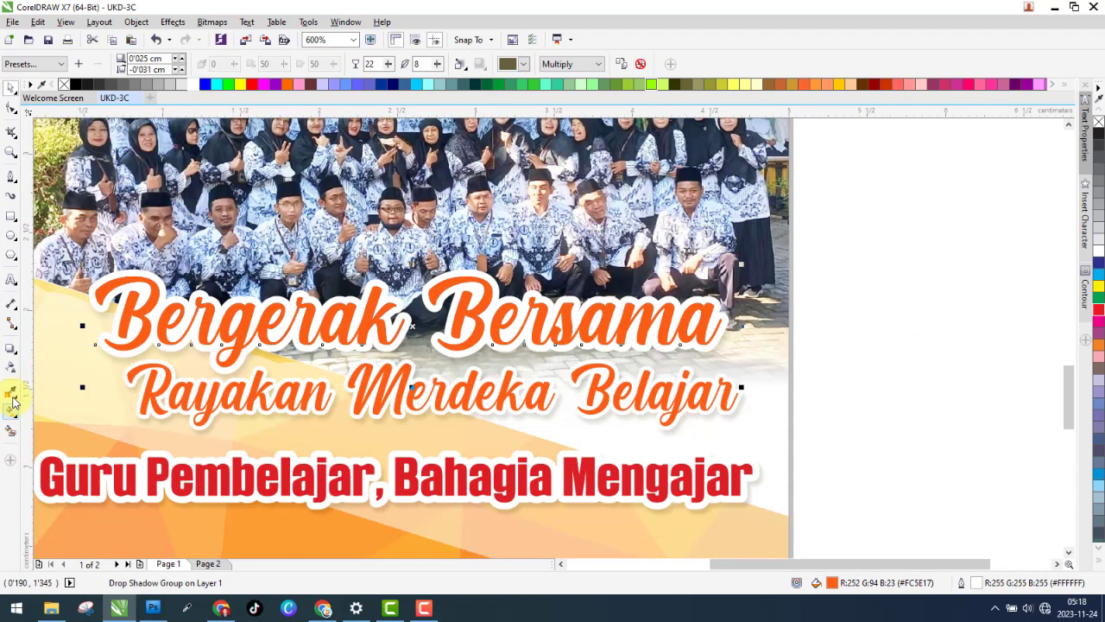
pyautogui.click(11, 350)
pyautogui.click(523, 64)
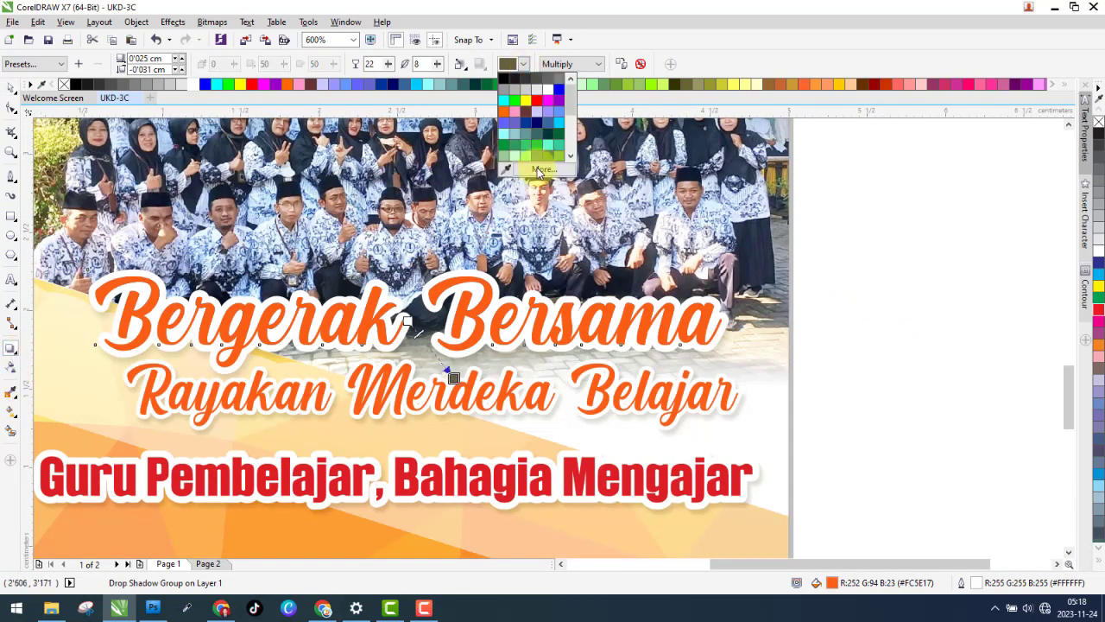
pyautogui.click(721, 248)
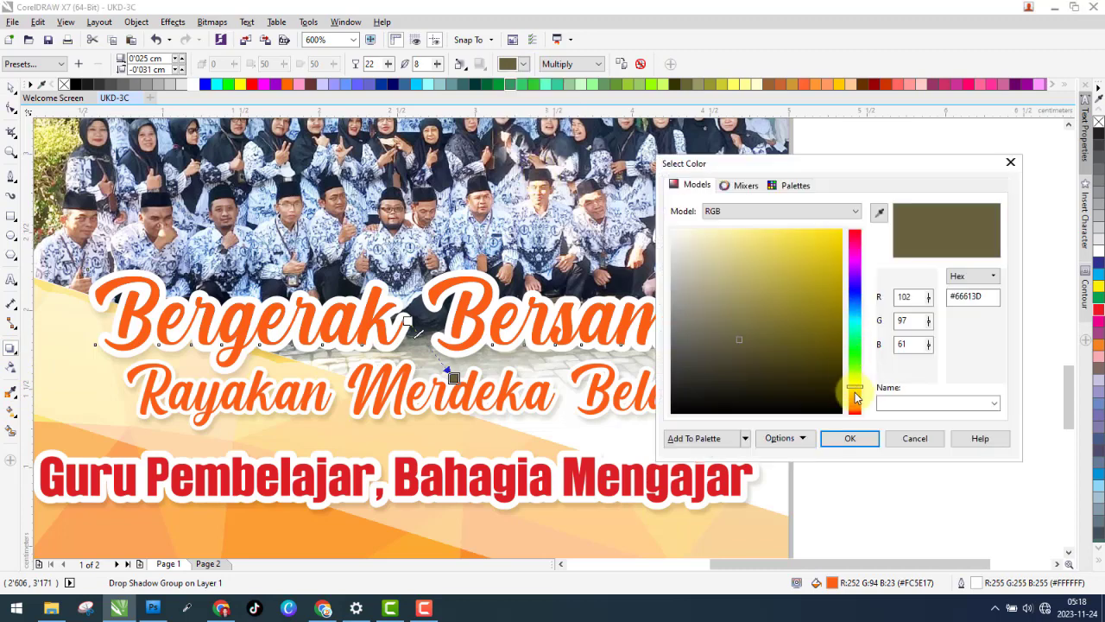
pyautogui.moveTo(829, 288)
pyautogui.mouseDown()
pyautogui.moveTo(818, 298)
pyautogui.moveTo(817, 274)
pyautogui.mouseUp()
pyautogui.click(850, 437)
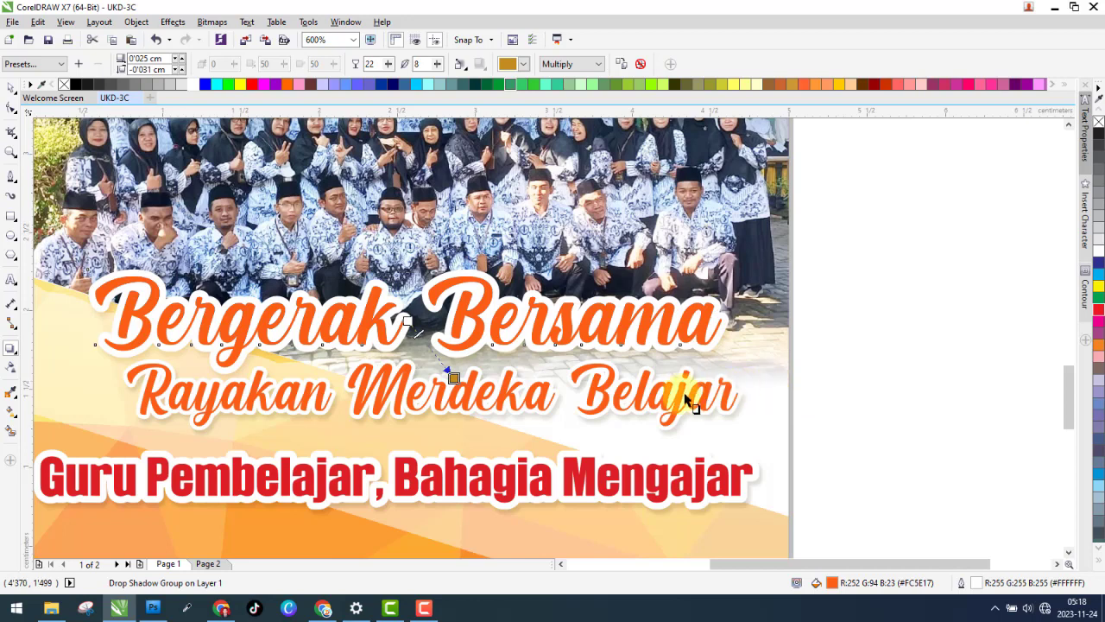
# - Copy the golden-brown drop shadow of "Bergerak Bersama" onto "Rayakan Merdeka Belajar"
pyautogui.click(523, 66)
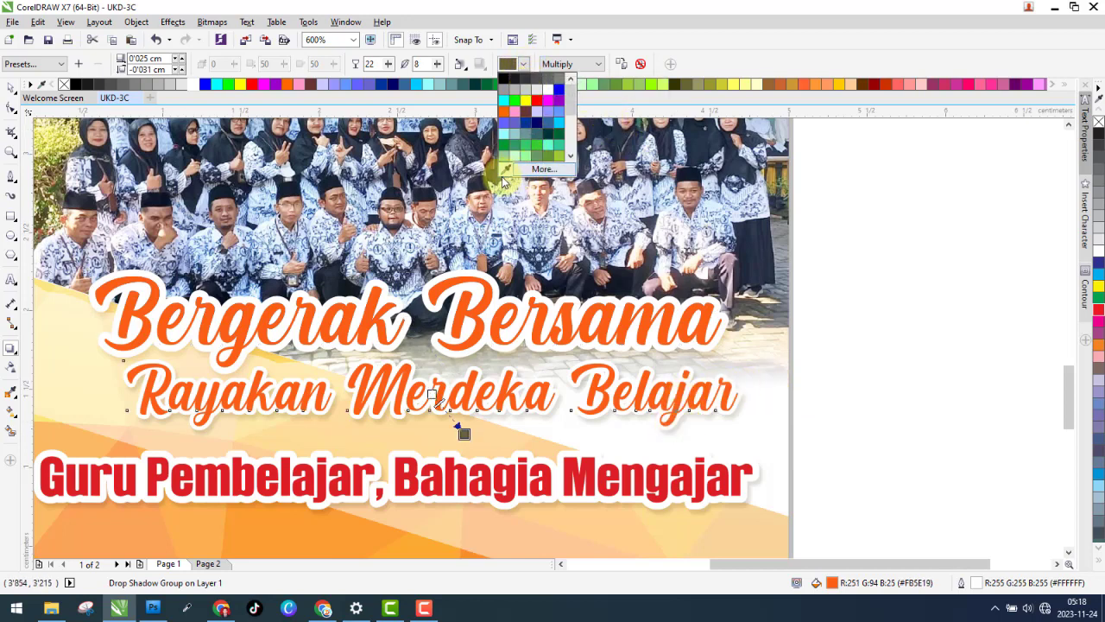
pyautogui.click(630, 67)
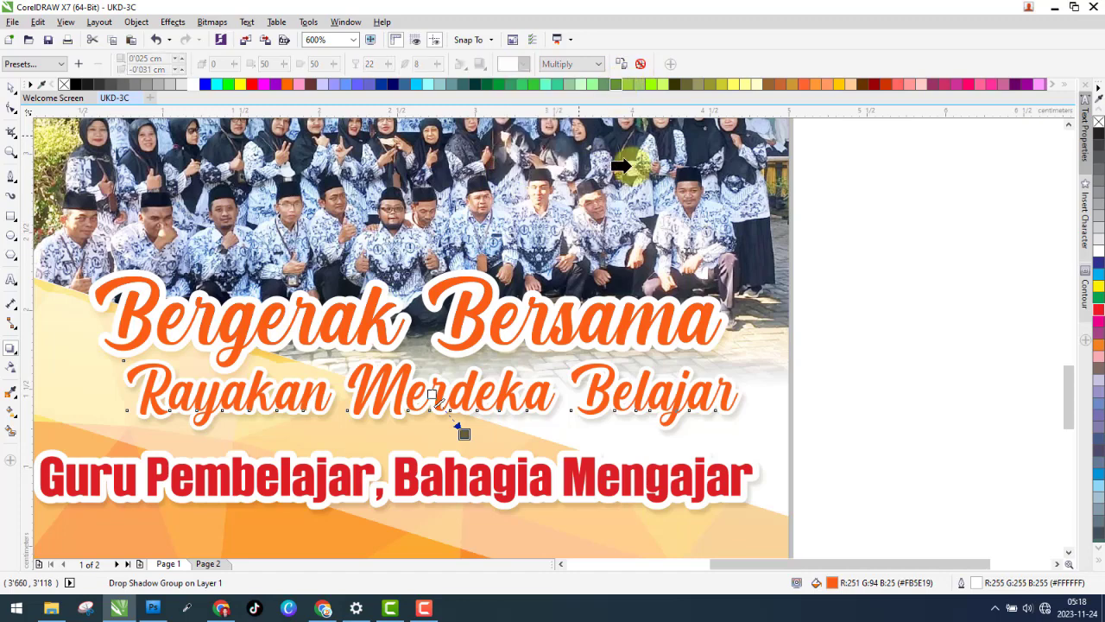
pyautogui.click(876, 350)
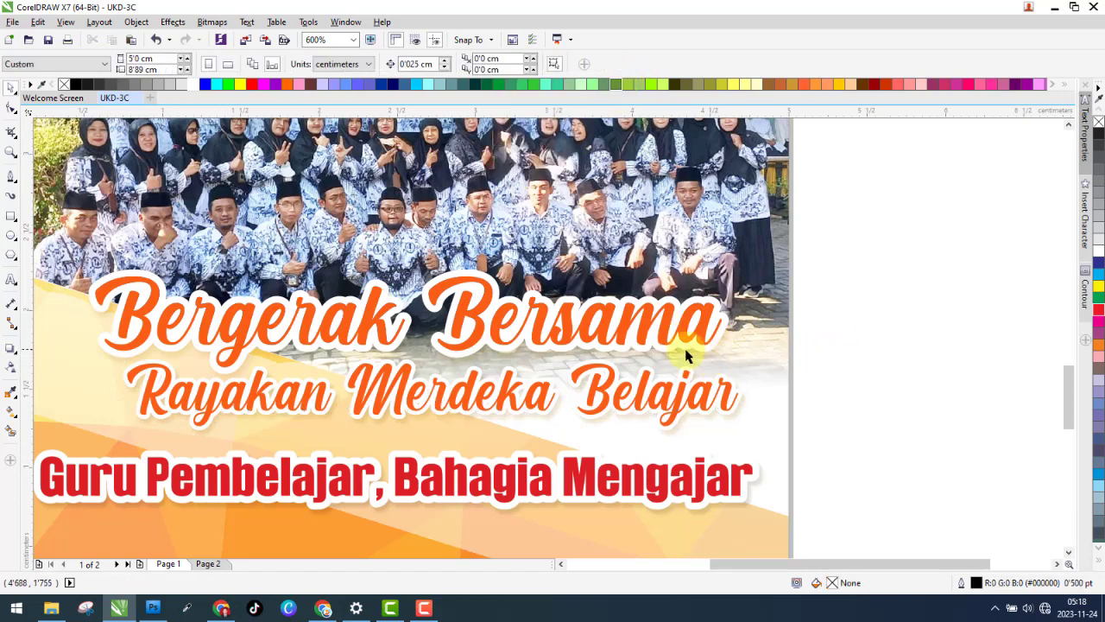
pyautogui.scroll(-2, 678, 354)
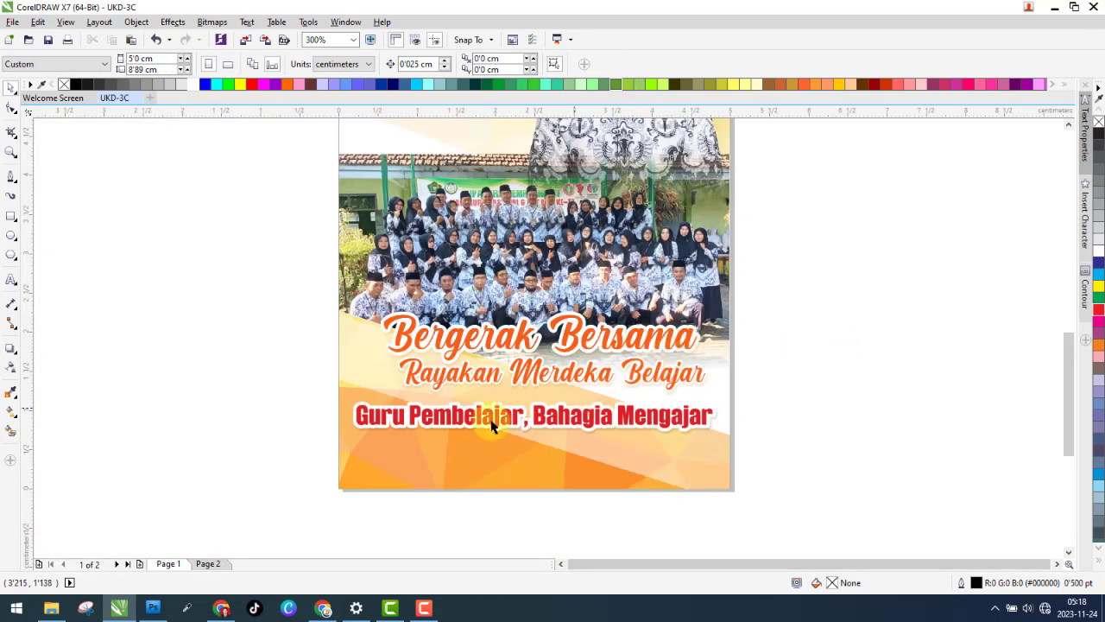
# - Open Vector - orange.cdr from the Medsos folder and select the whole social media contact strip for copying
pyautogui.click(51, 608)
pyautogui.click(13, 47)
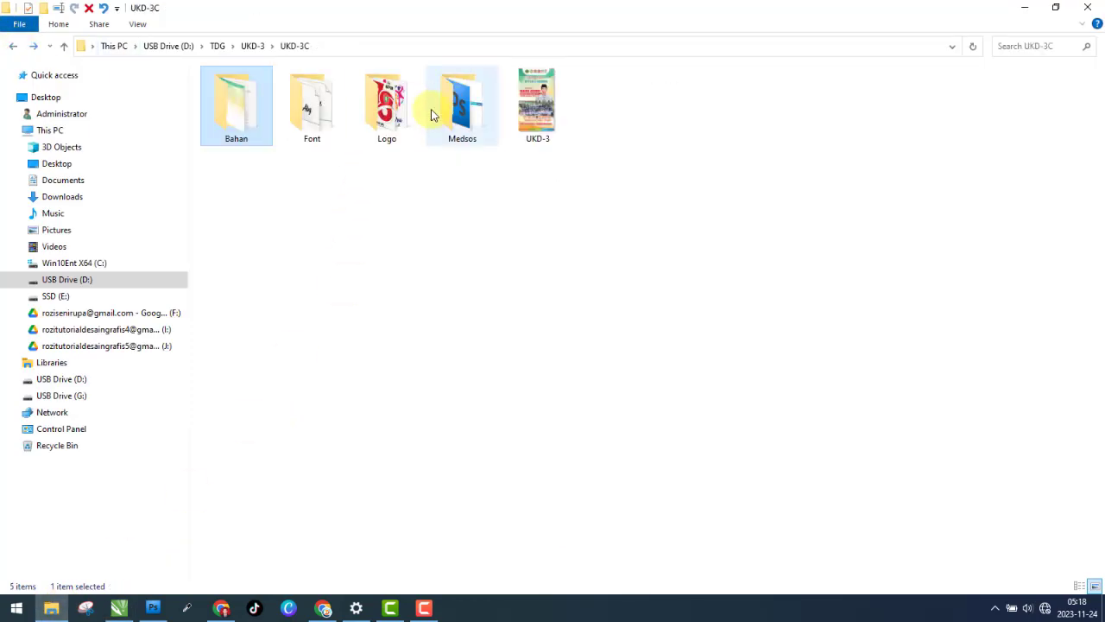
pyautogui.doubleClick(449, 108)
pyautogui.hotkey('alt', 'Tab')
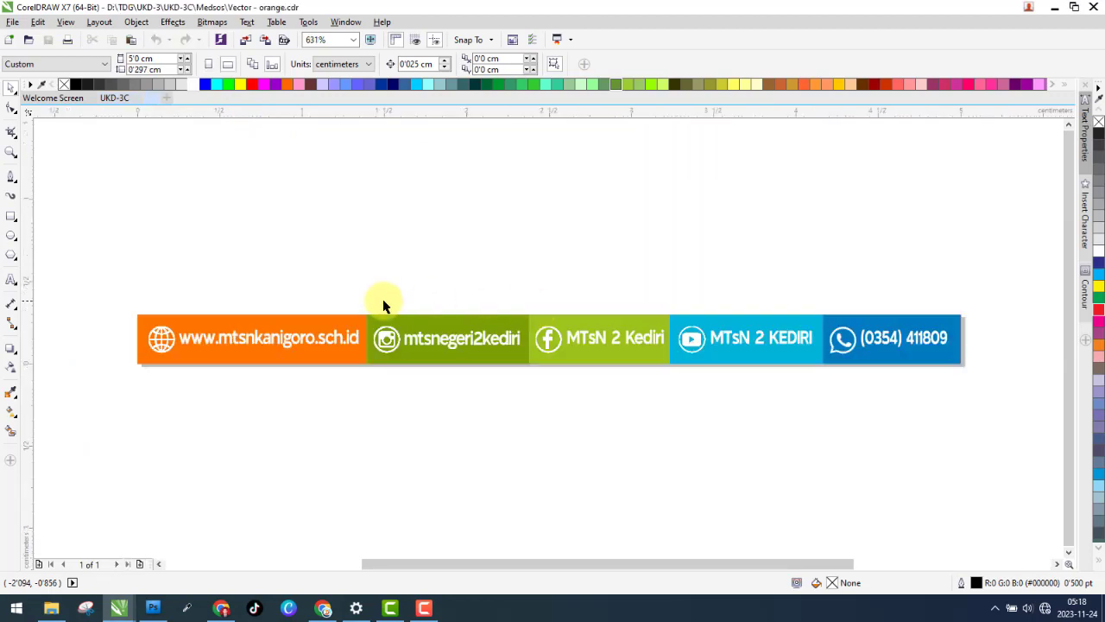
pyautogui.moveTo(104, 283); pyautogui.dragTo(993, 455)
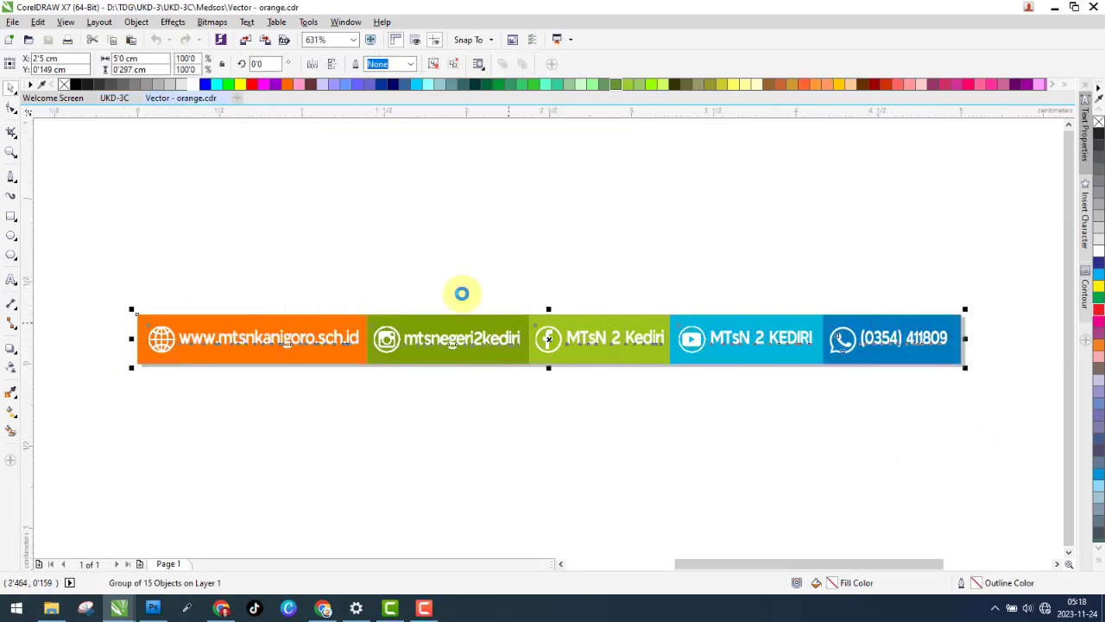
# - Paste the contact strip into the UKD-3C poster on Page 1 and align it with the background's bottom edge
pyautogui.click(158, 100)
pyautogui.click(116, 99)
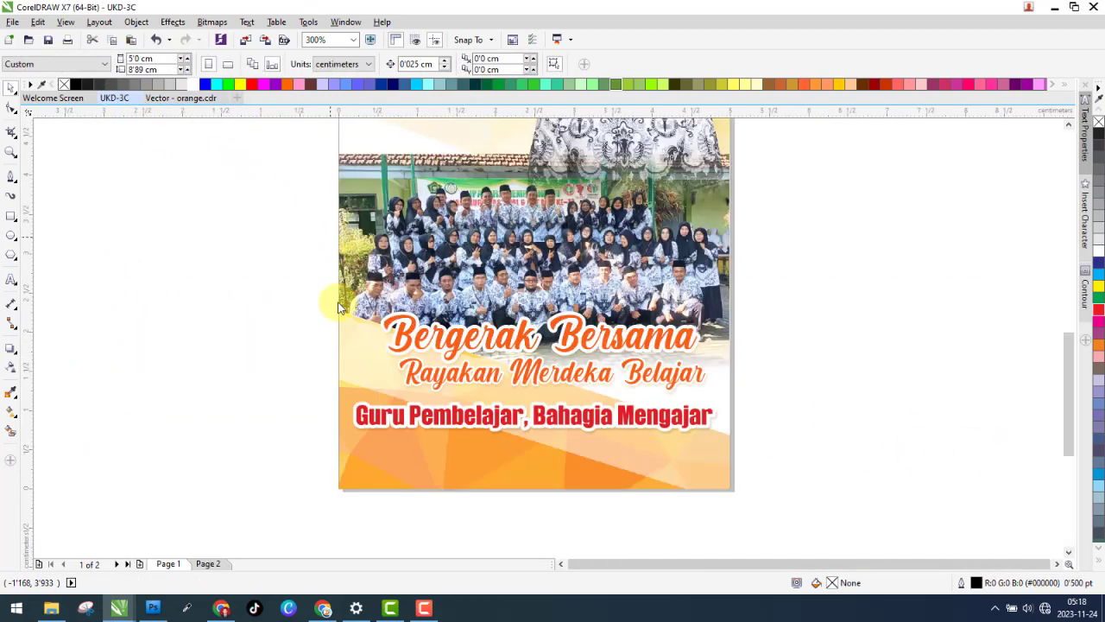
pyautogui.hotkey('ctrl', 'v')
pyautogui.keyDown('shift'); pyautogui.click(412, 469); pyautogui.keyUp('shift')
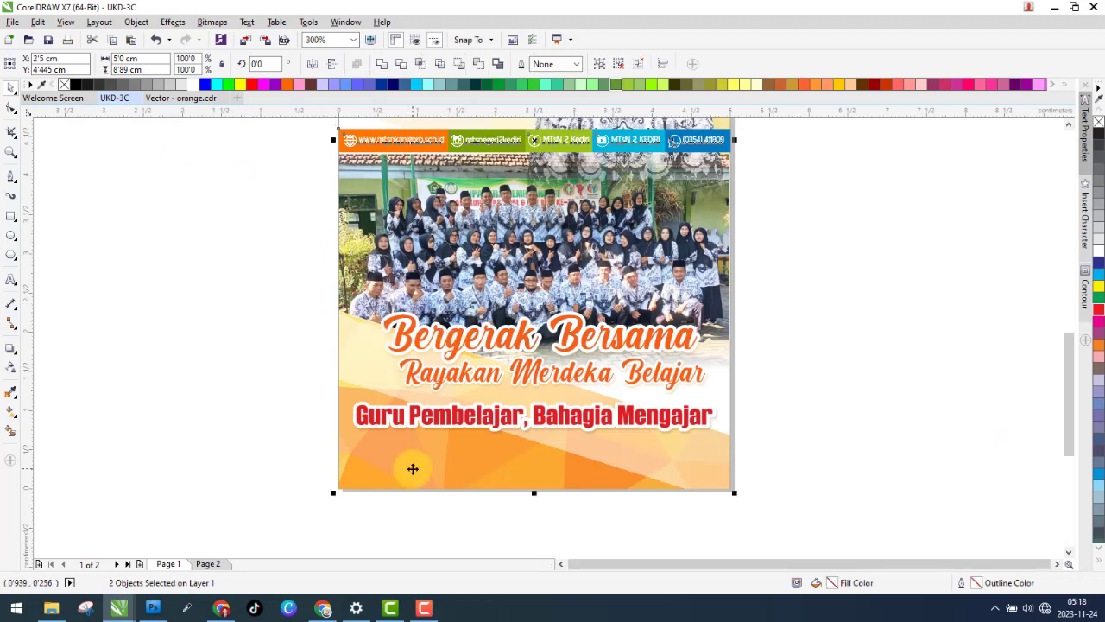
pyautogui.press('b')
pyautogui.click(851, 420)
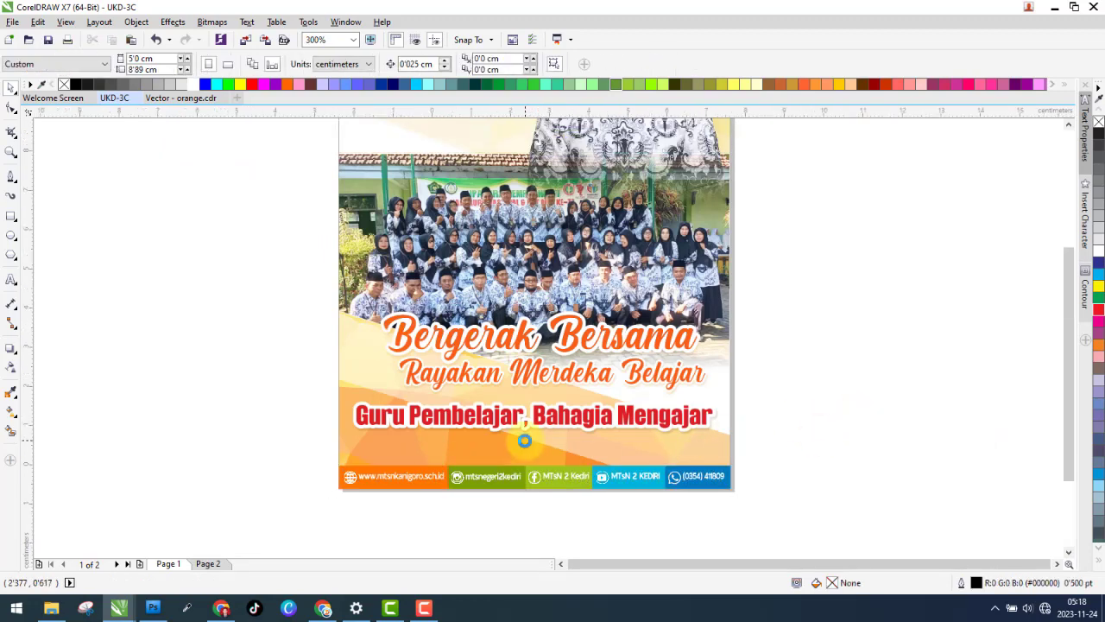
# - Select all the poster objects on Page 1 and check their overall width and height against the page size
pyautogui.scroll(-2, 525, 443)
pyautogui.scroll(-2, 417, 490)
pyautogui.moveTo(357, 493); pyautogui.dragTo(665, 217)
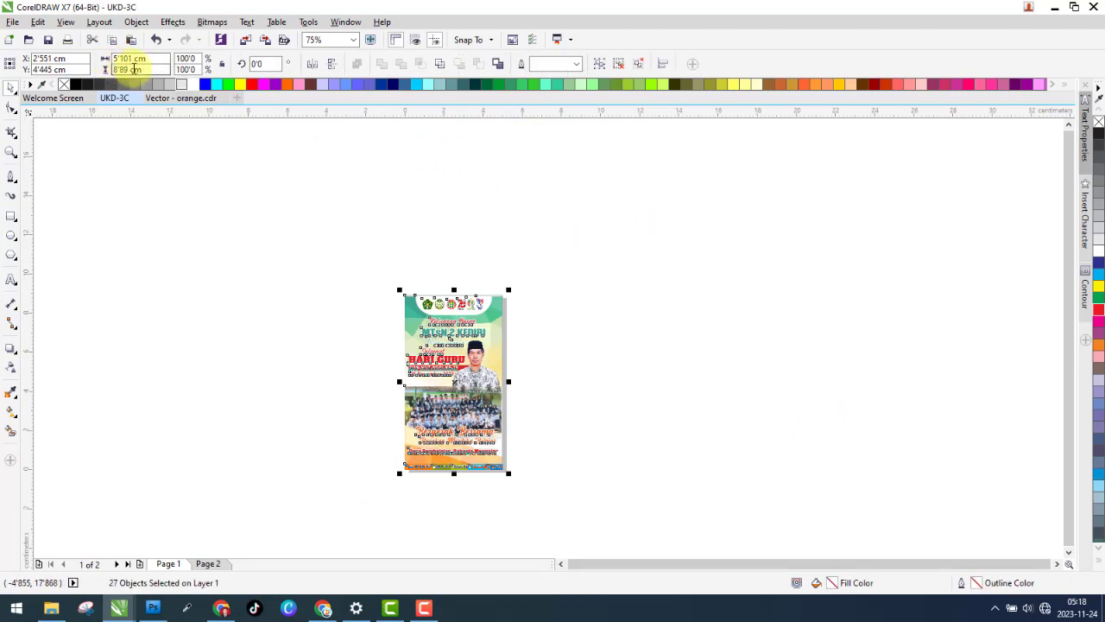
pyautogui.click(252, 240)
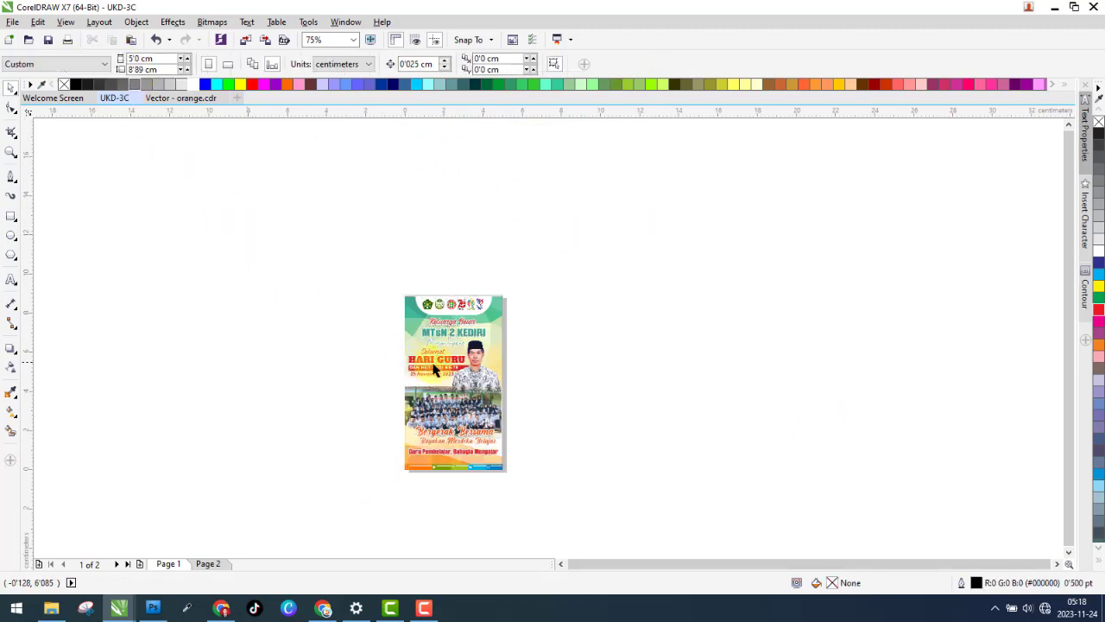
# - Remove the drop shadow of the portrait photo that extends past the page edge, using Wireframe view, and return to Enhanced view
pyautogui.scroll(4, 500, 380)
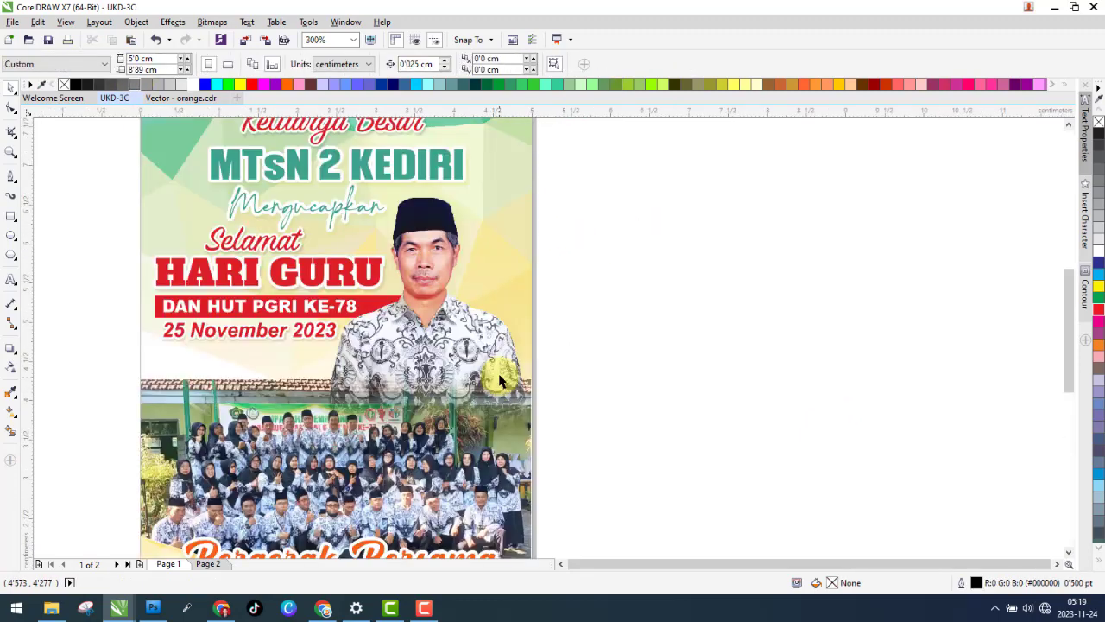
pyautogui.click(66, 22)
pyautogui.click(87, 54)
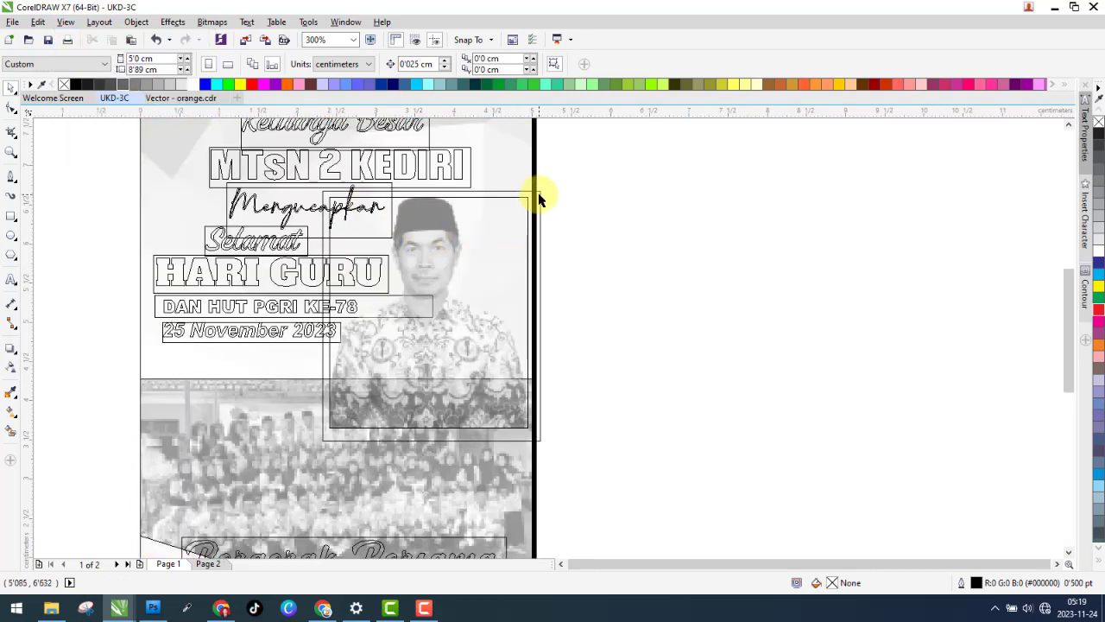
pyautogui.click(539, 199)
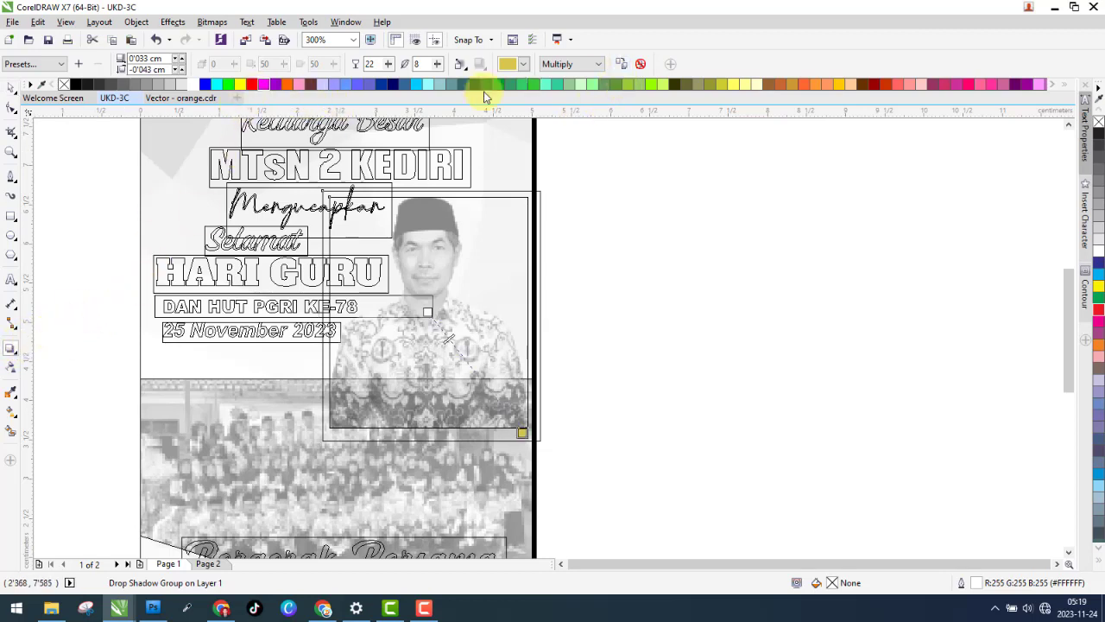
pyautogui.click(641, 64)
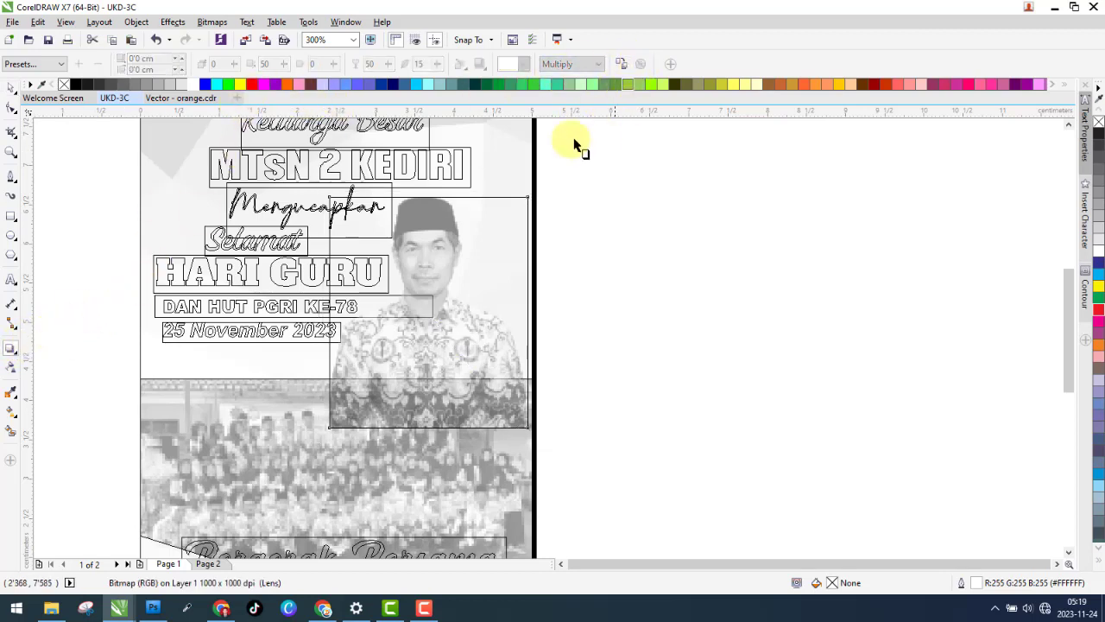
pyautogui.click(16, 87)
pyautogui.click(65, 21)
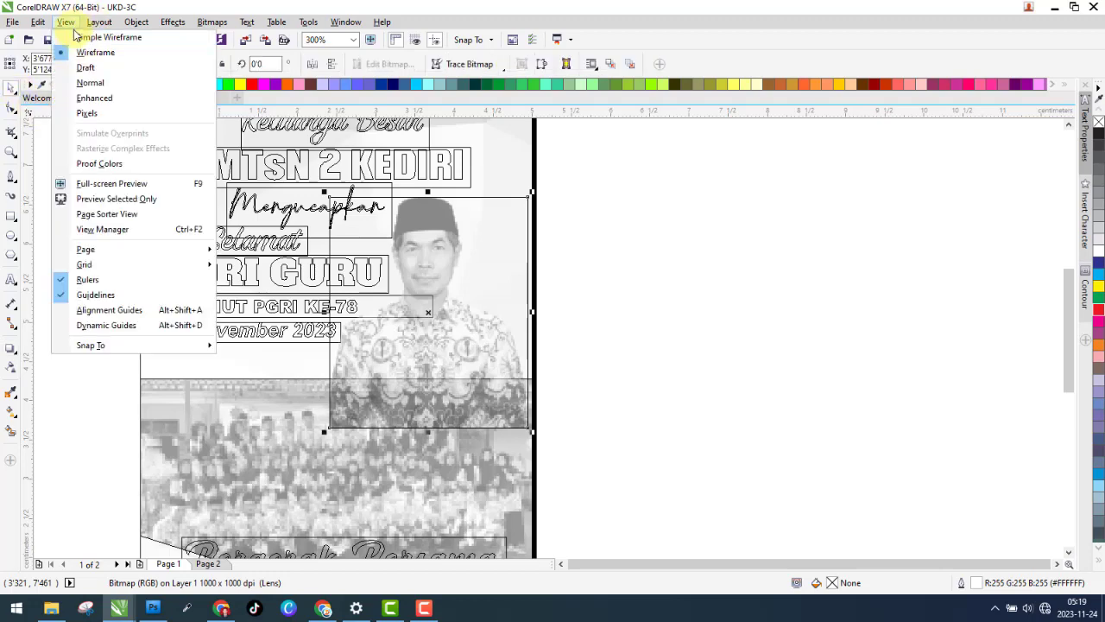
pyautogui.click(86, 97)
pyautogui.click(568, 279)
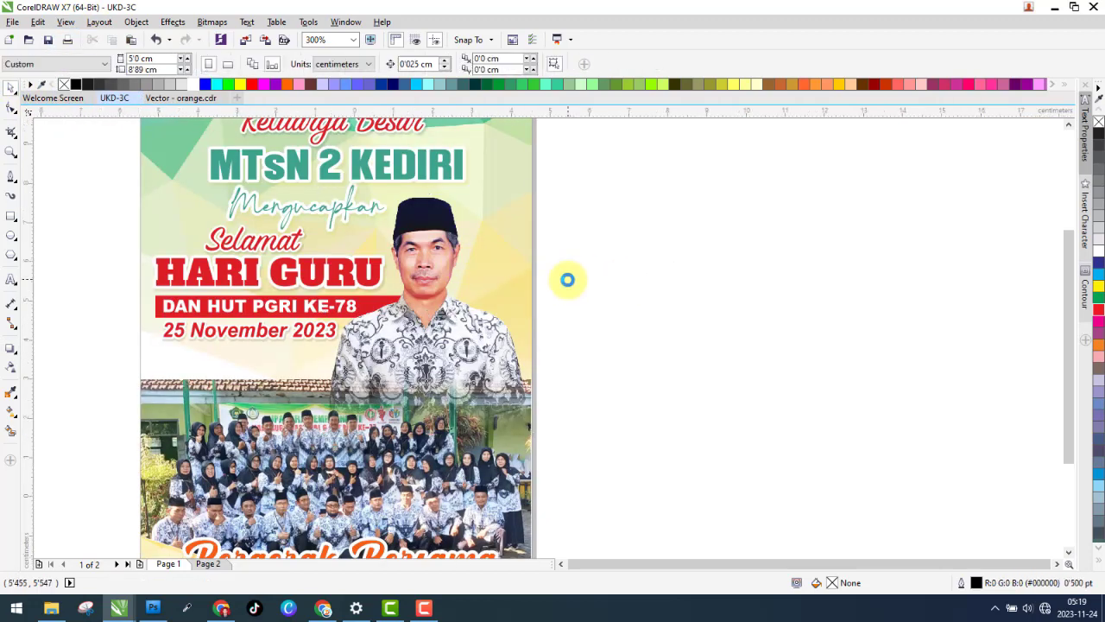
# - Group all the poster objects on Page 1
pyautogui.scroll(-4, 568, 279)
pyautogui.hotkey('ctrl', 'a')
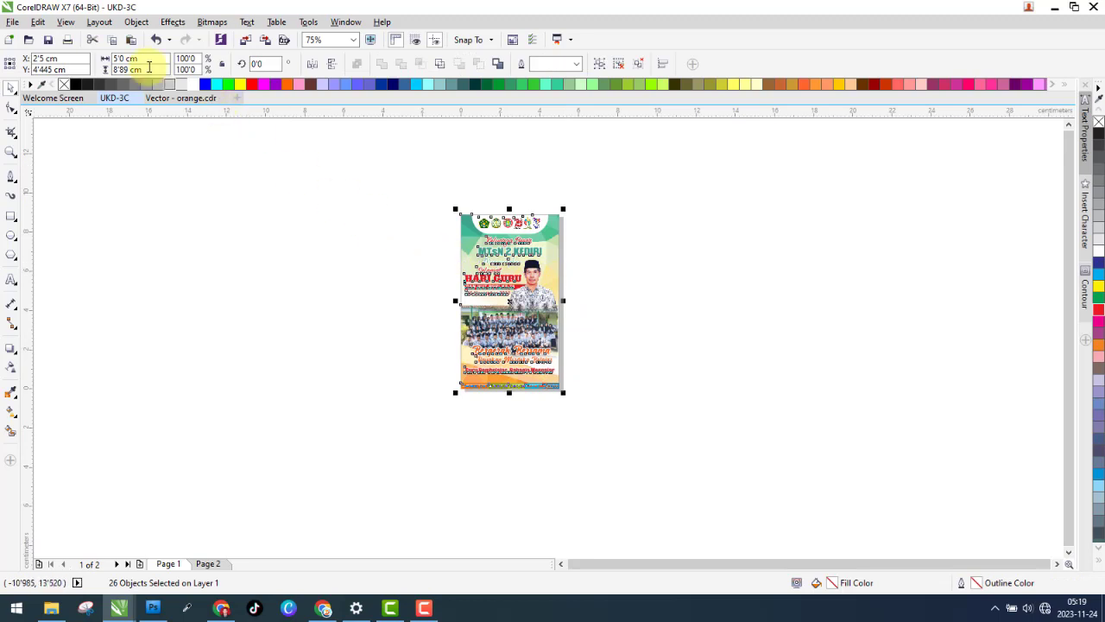
pyautogui.click(598, 62)
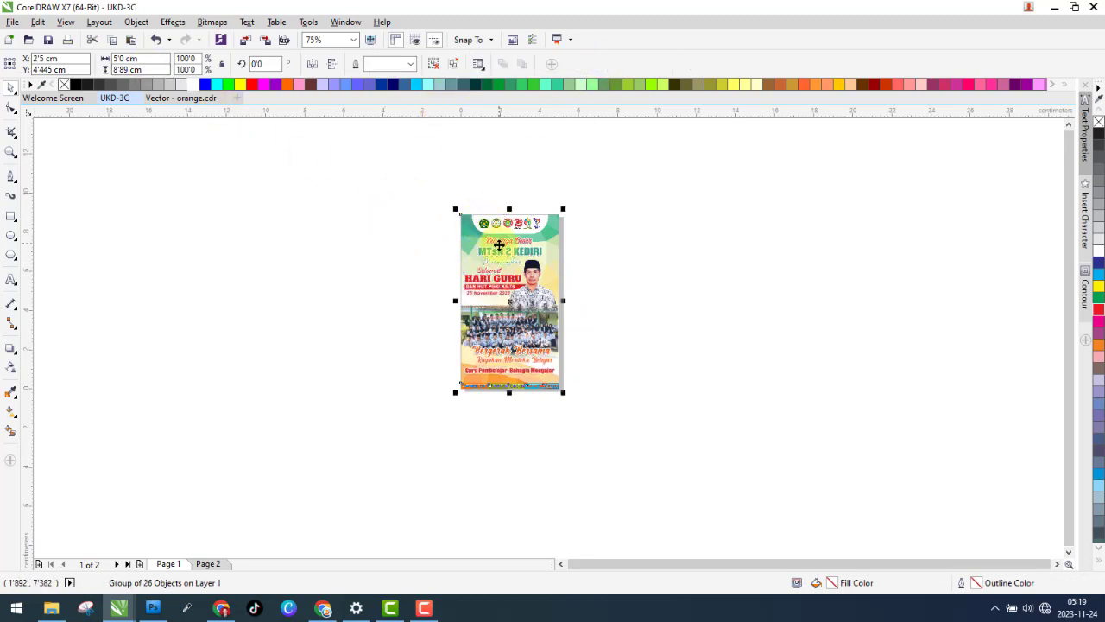
# - Delete Page 2 from the UKD-3C document, leaving only the finished poster page
pyautogui.hotkey('shift', 'F2')
pyautogui.click(210, 564)
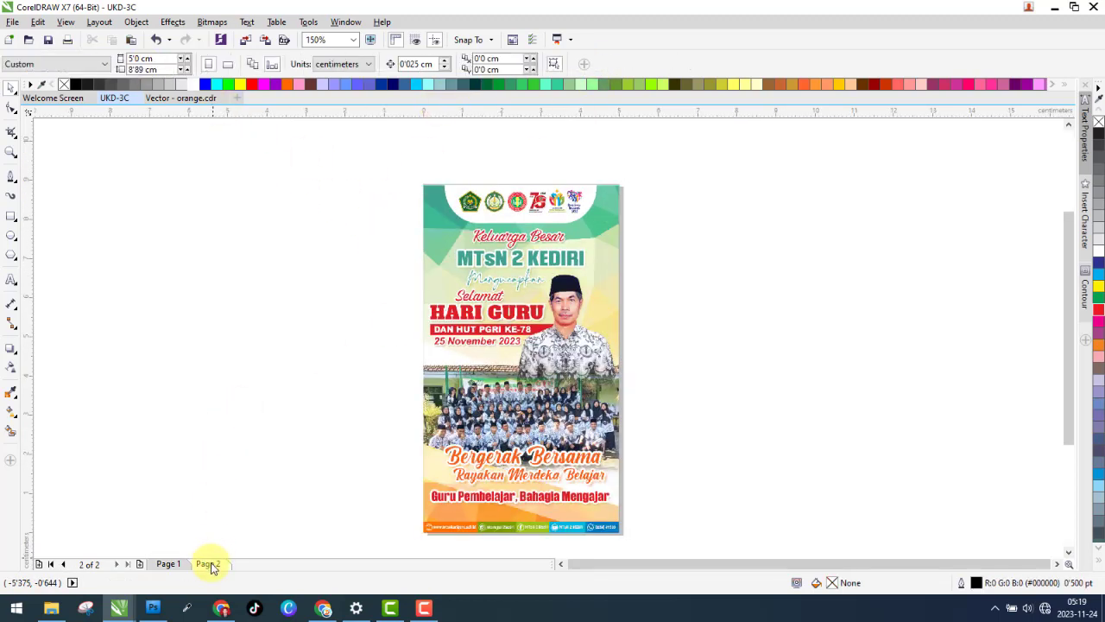
pyautogui.rightClick(210, 564)
pyautogui.click(259, 523)
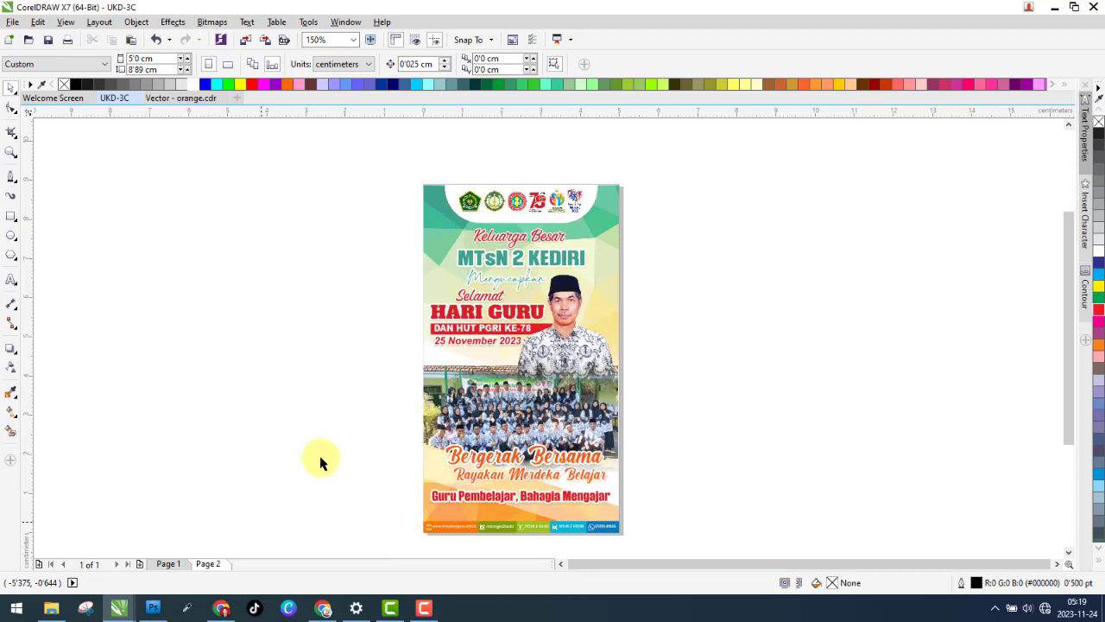
# - Select the poster artwork and save the drawing as UKD-3C in CDR format in the D:\TDG\UKD-3 folder
pyautogui.hotkey('ctrl', 'a')
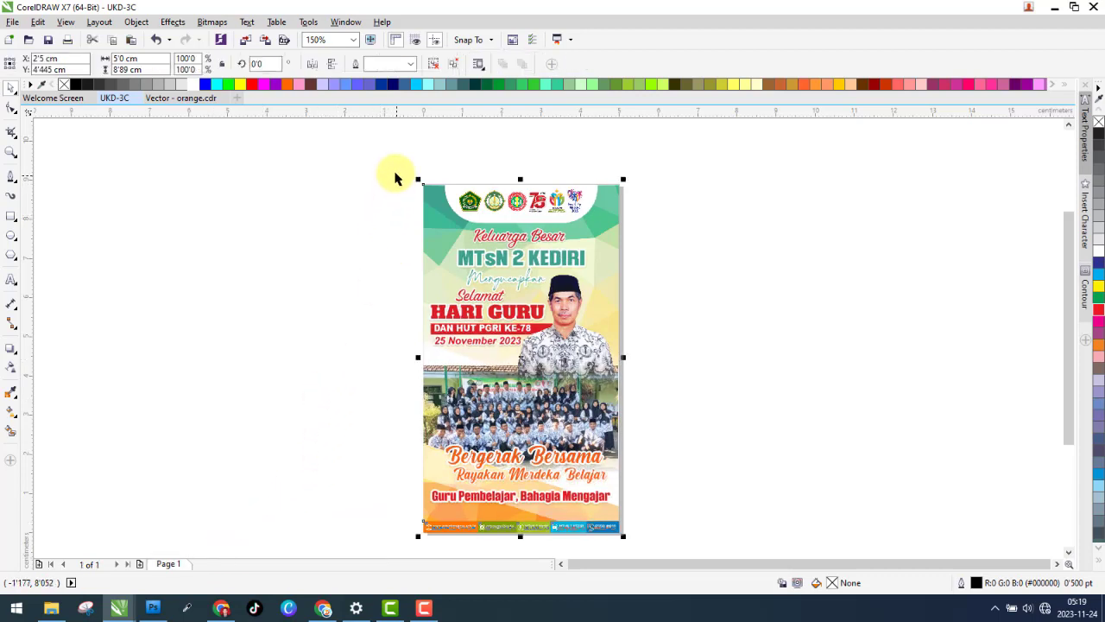
pyautogui.click(13, 21)
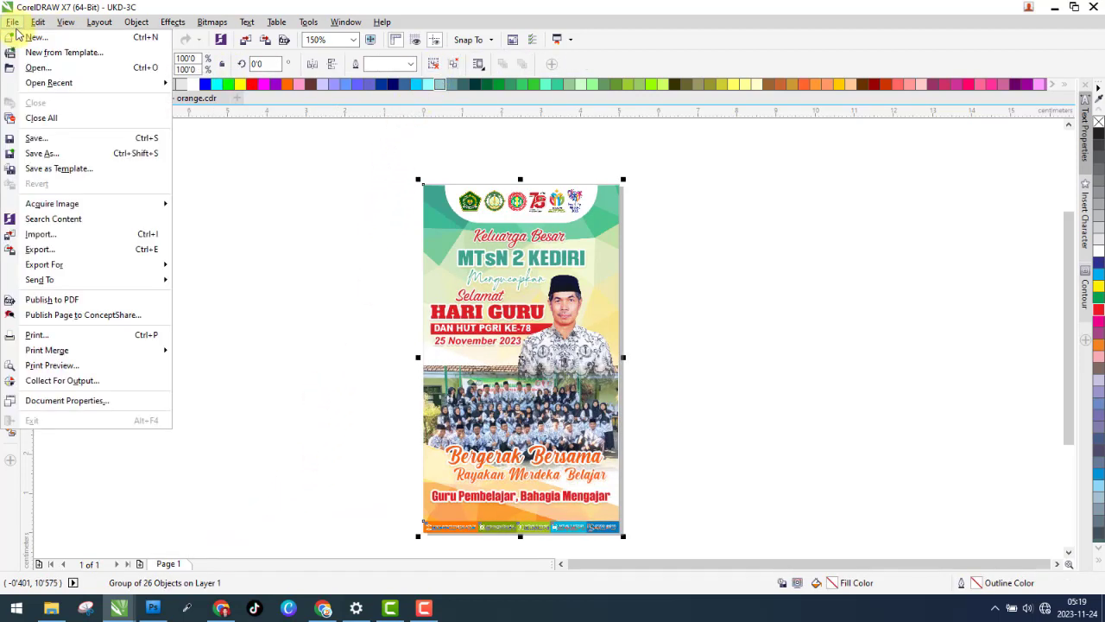
pyautogui.click(49, 153)
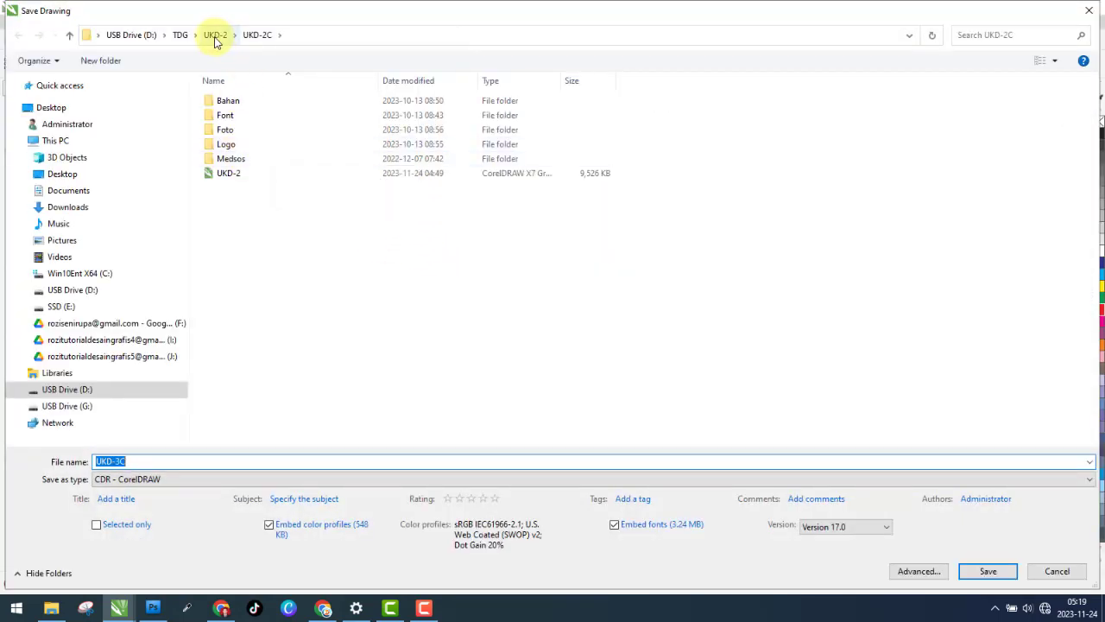
pyautogui.click(180, 37)
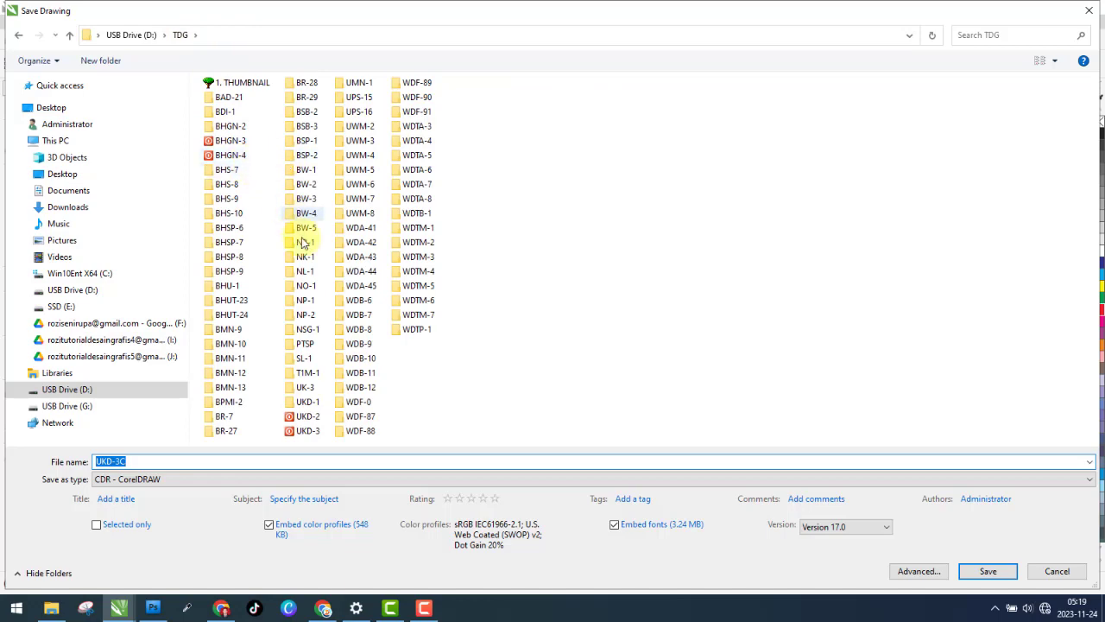
pyautogui.doubleClick(307, 432)
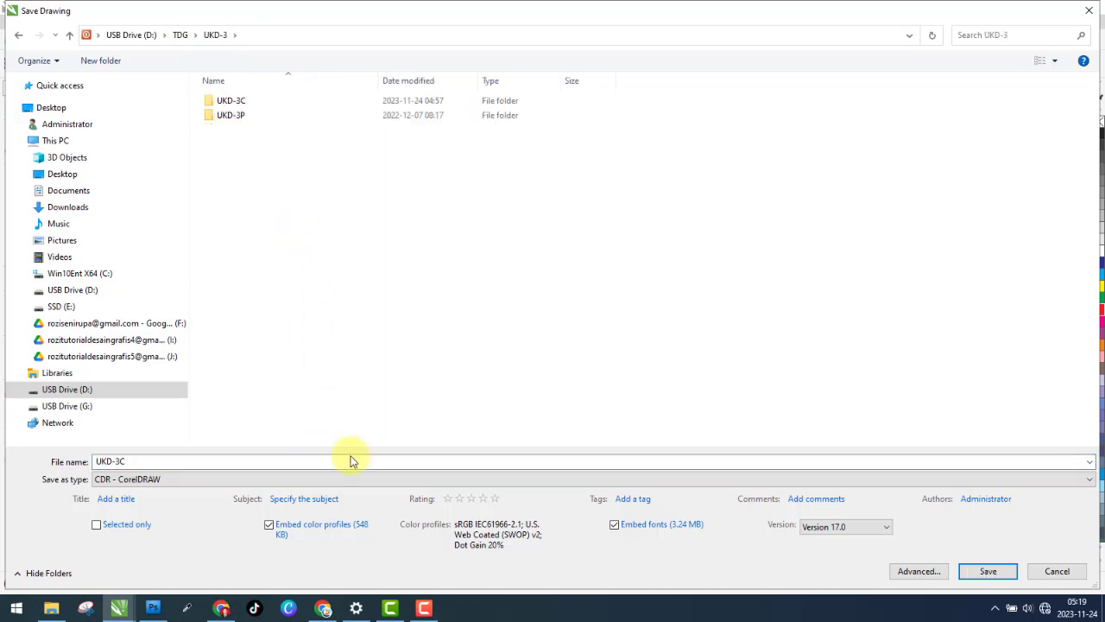
pyautogui.click(984, 572)
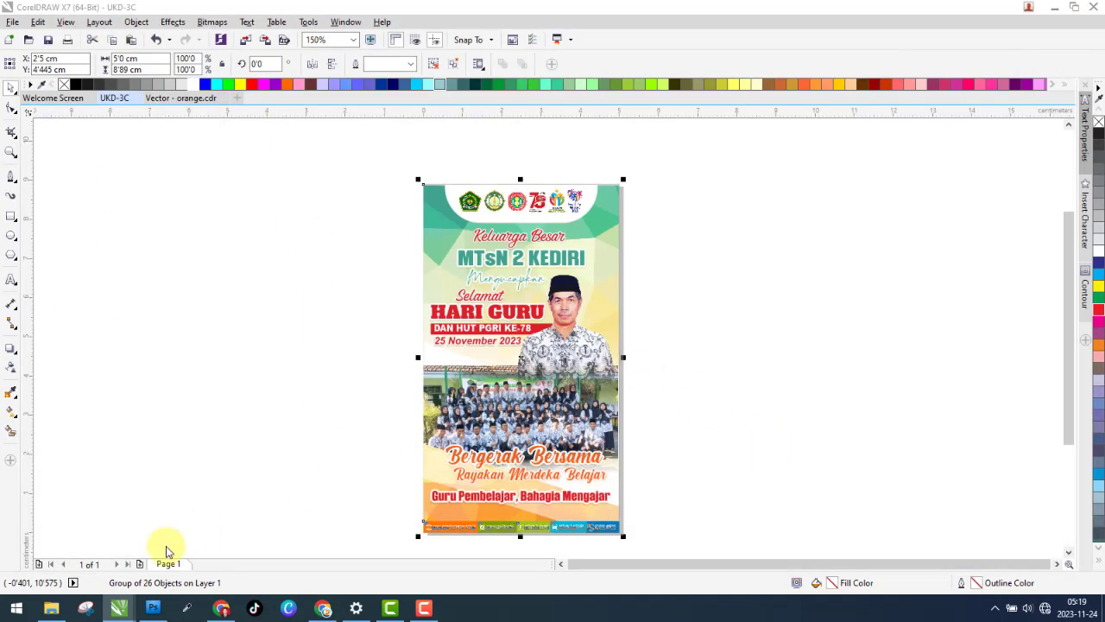
# - Close the Vector - orange.cdr document and switch to File Explorer to show the TDG\UKD-3 folder
pyautogui.moveTo(85, 610)
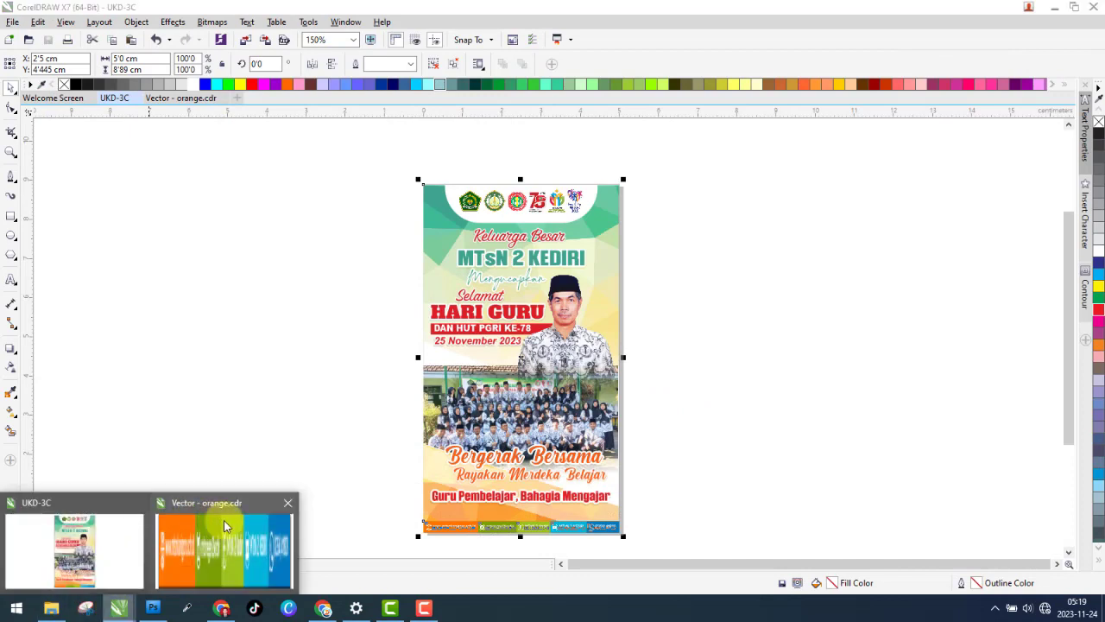
pyautogui.click(216, 526)
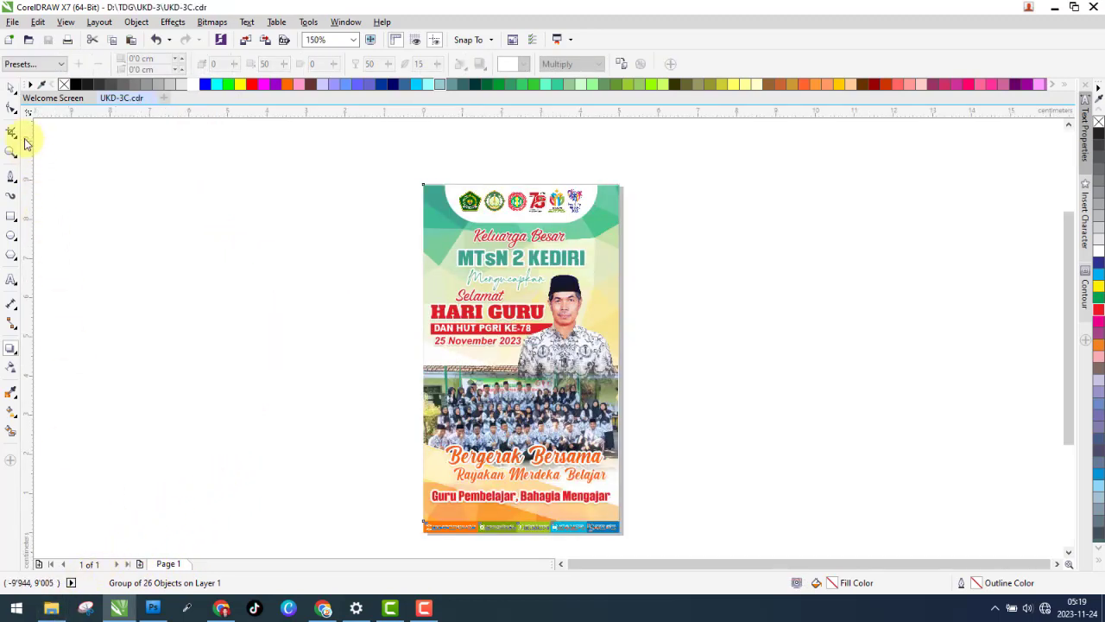
pyautogui.click(51, 608)
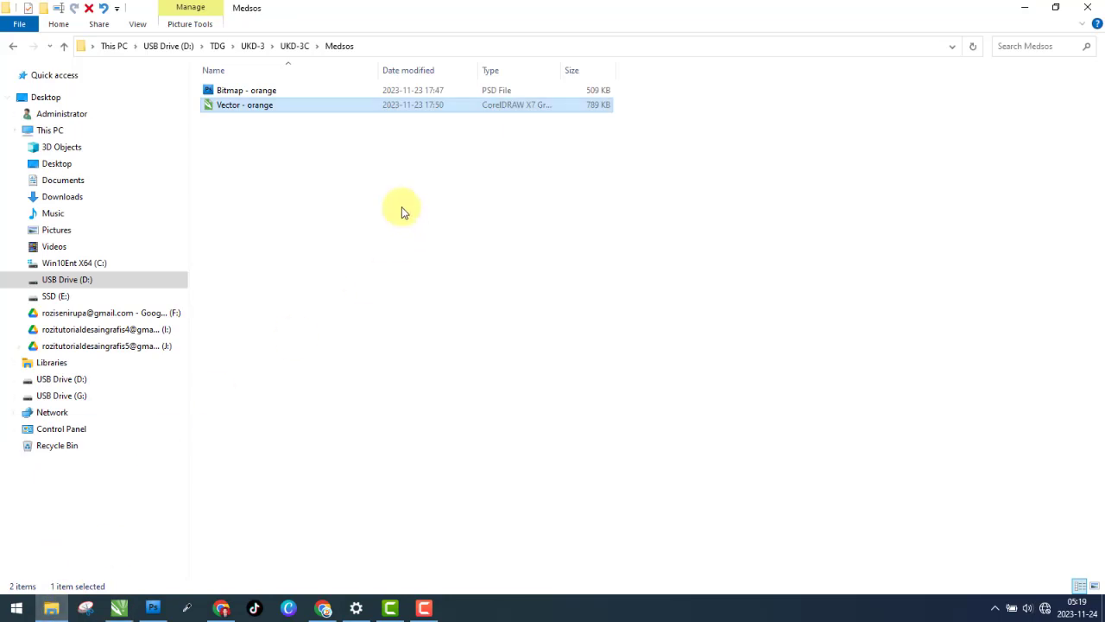
pyautogui.click(14, 46)
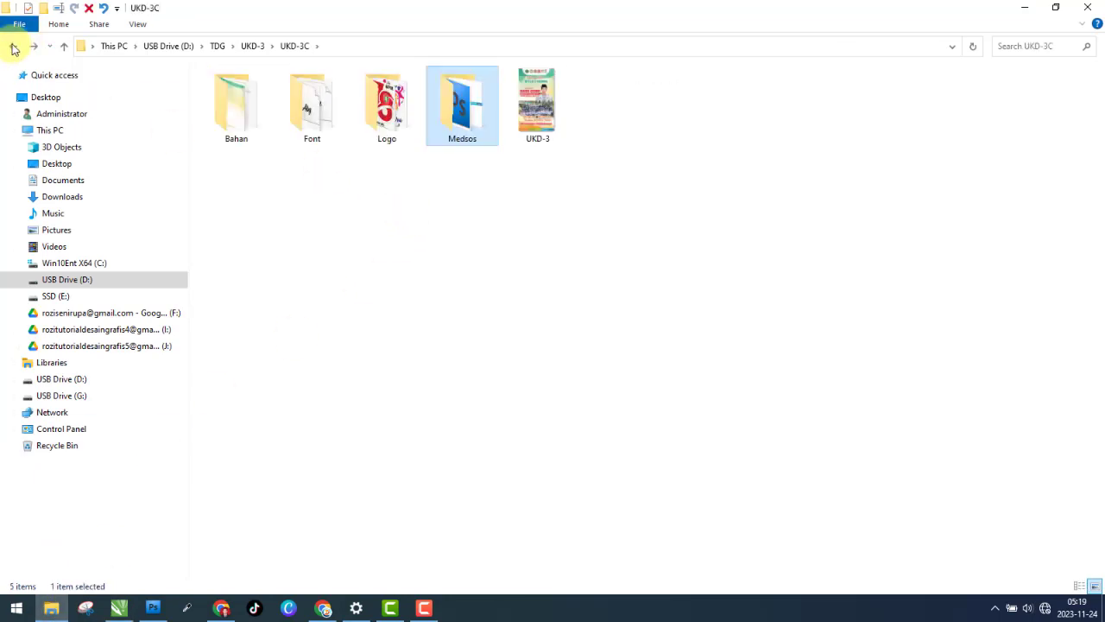
pyautogui.click(14, 47)
pyautogui.click(456, 147)
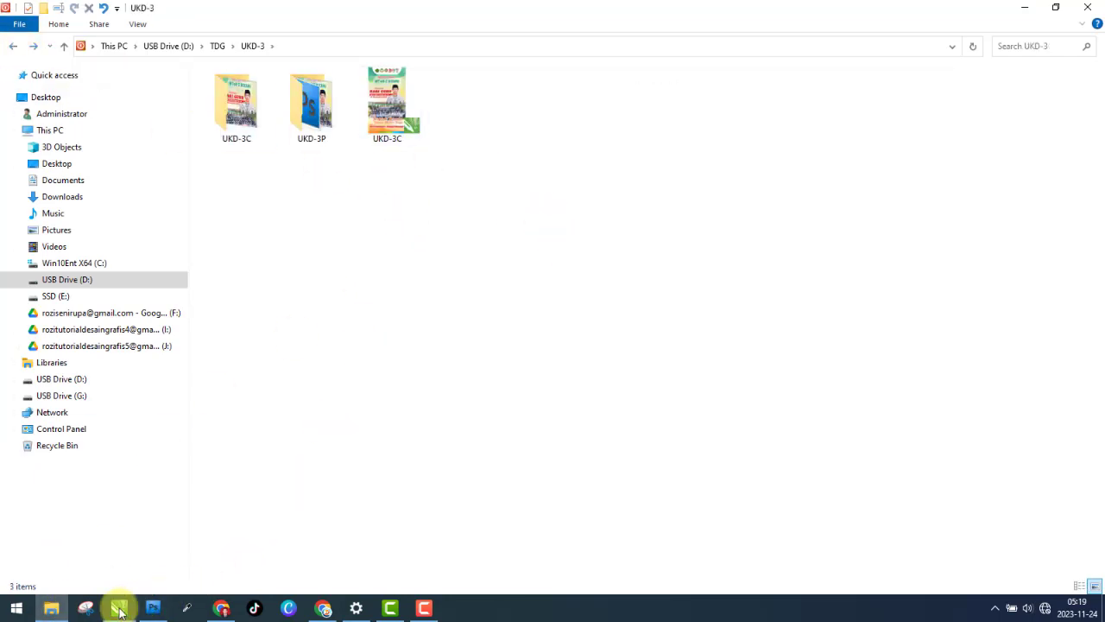
# - Close CorelDRAW and move the UKD-3C drawing file into the UKD-3C folder in File Explorer
pyautogui.click(119, 609)
pyautogui.click(1099, 8)
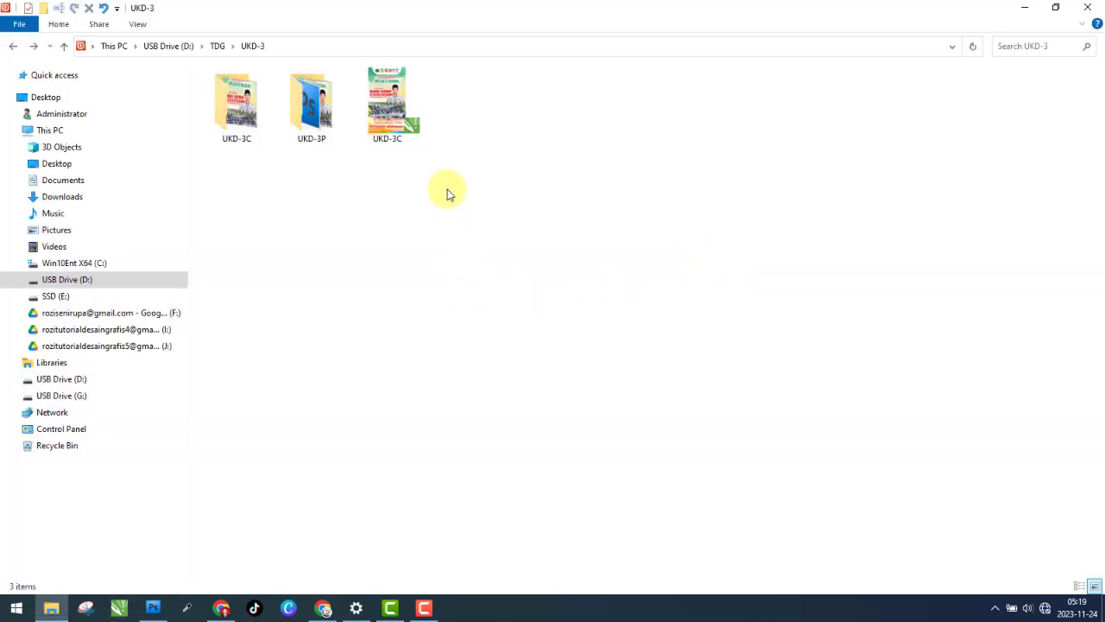
pyautogui.moveTo(387, 102); pyautogui.dragTo(242, 109)
# - Go into the UKD-3C folder and open the UKD-3 poster image for viewing
pyautogui.doubleClick(241, 117)
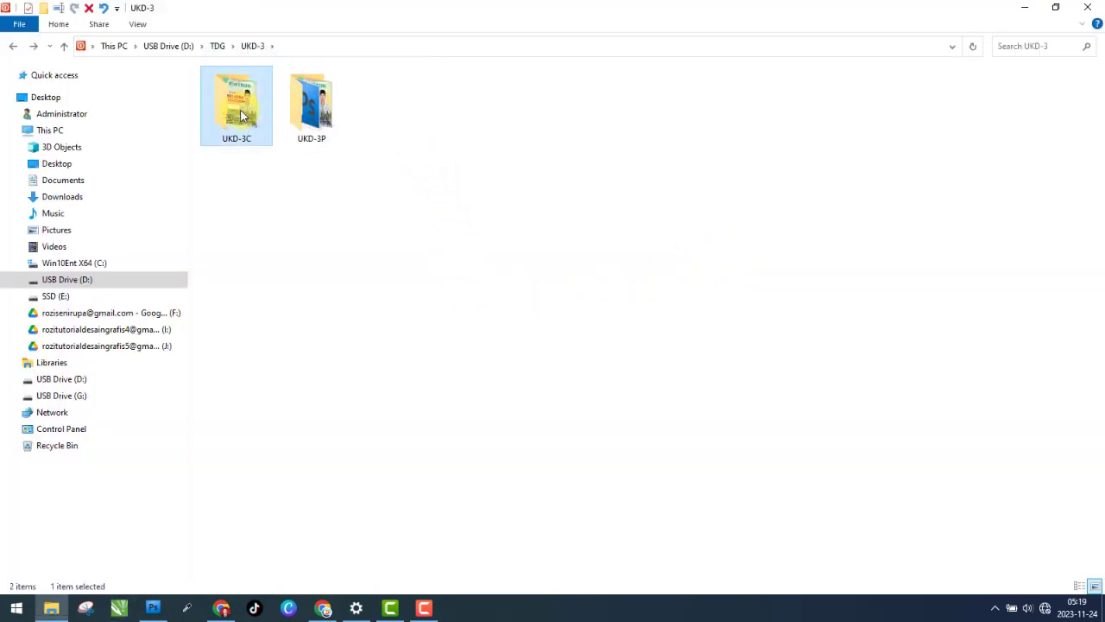
pyautogui.doubleClick(538, 118)
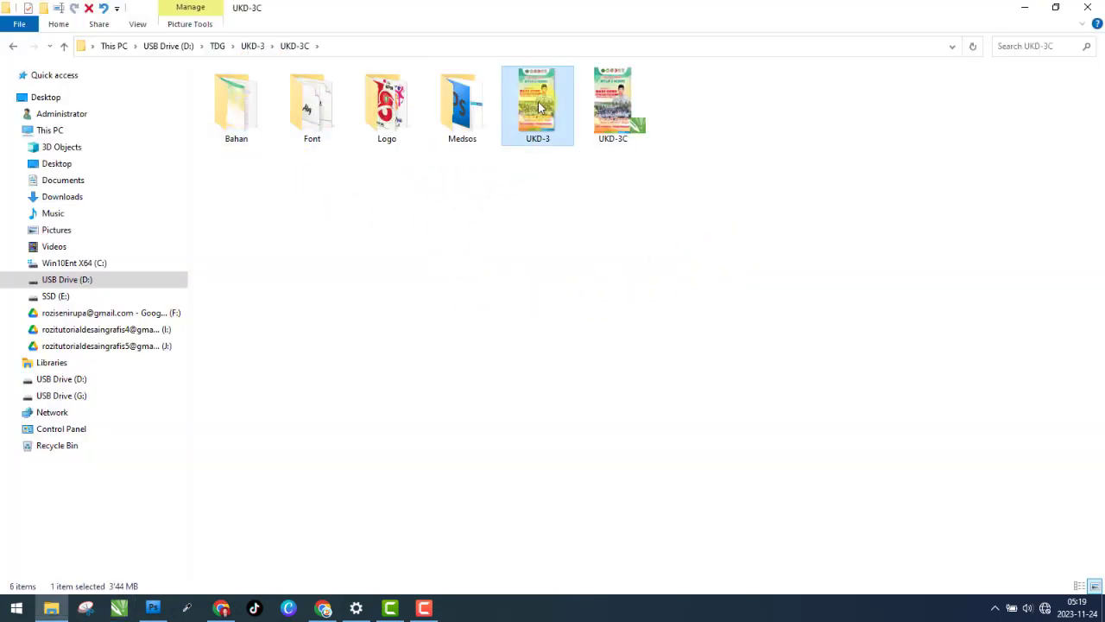